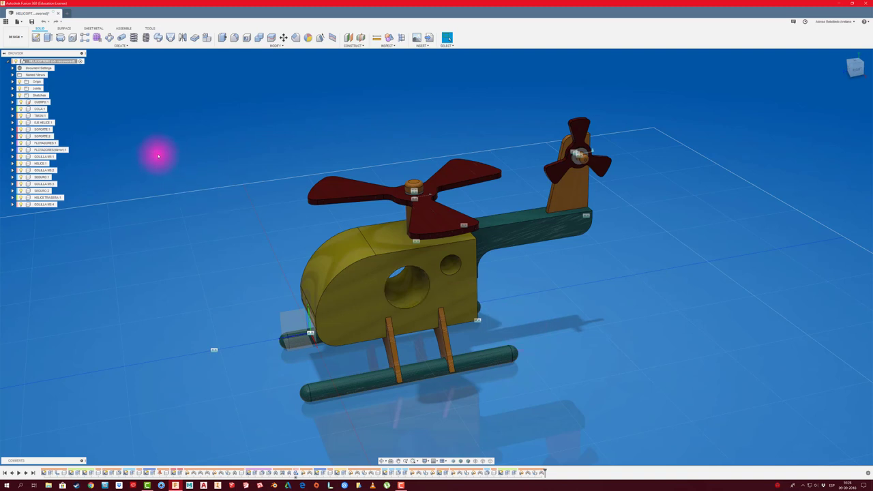
- Create a new Full Assembly drawing of the helicopter design on an A1 sheet
{"action": "left_click", "coordinate": [15, 37]}
{"action": "mouse_move", "coordinate": [14, 104]}
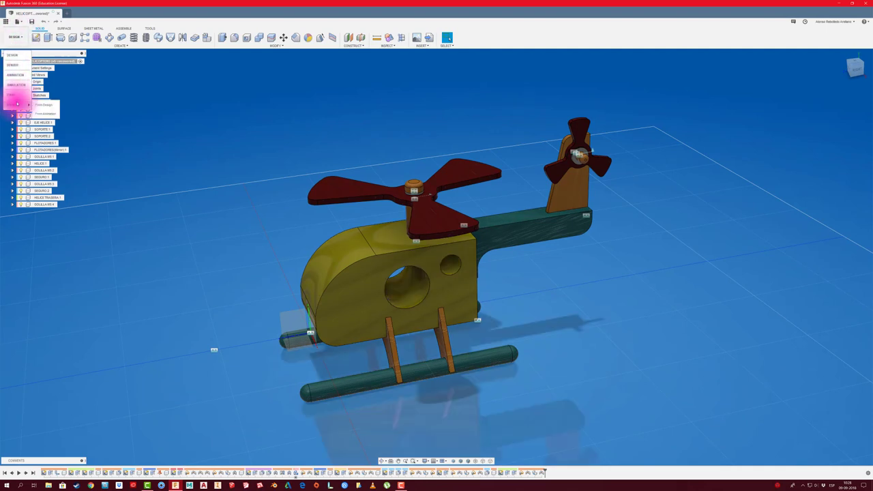
{"action": "left_click", "coordinate": [51, 105]}
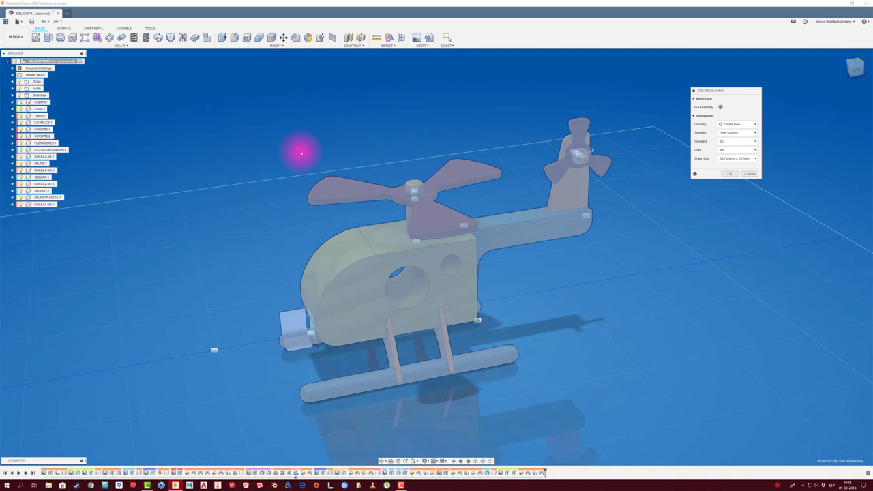
{"action": "left_click", "coordinate": [750, 158]}
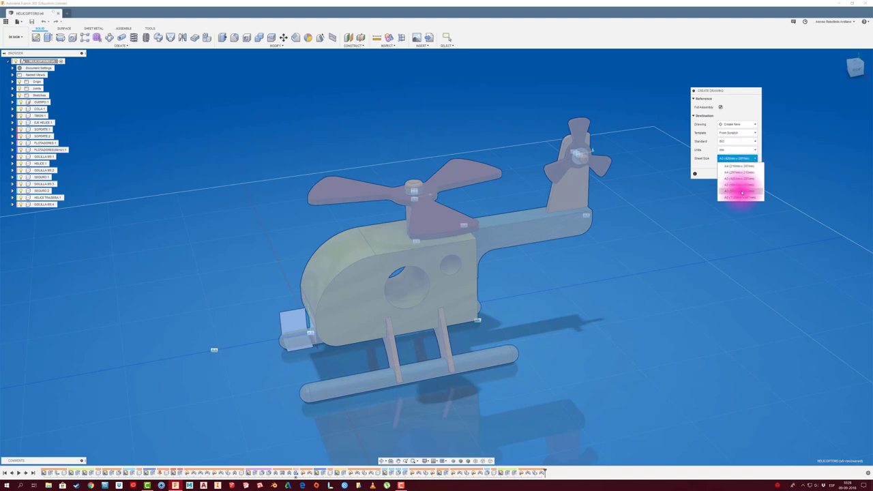
{"action": "left_click", "coordinate": [742, 192]}
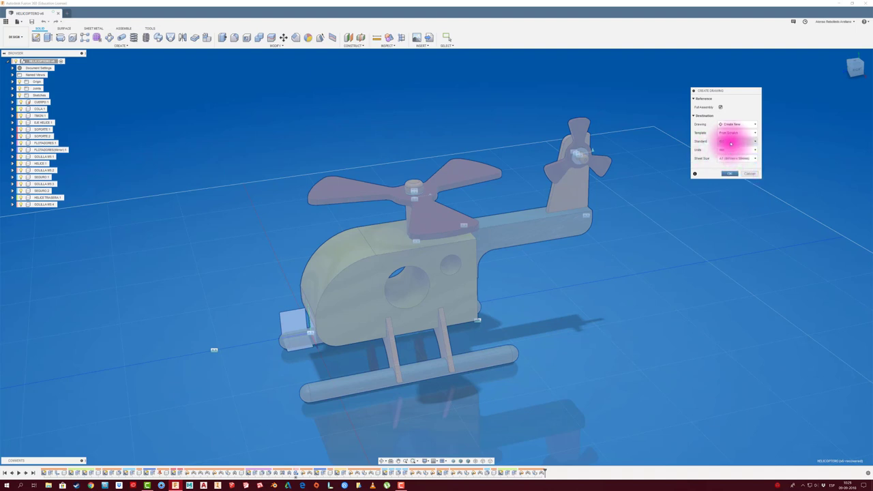
{"action": "left_click", "coordinate": [728, 175]}
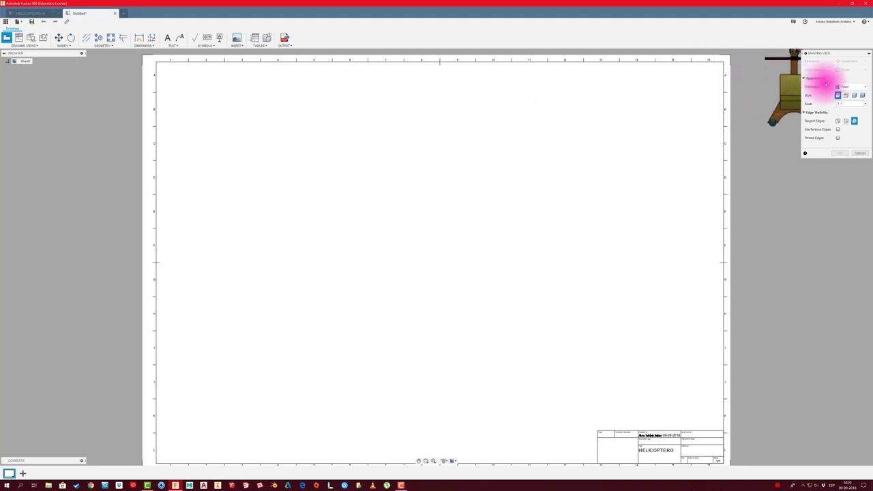
- Move the Drawing View settings aside and return to the HELICOPTERO 3D design
{"action": "left_click_drag", "start_coordinate": [828, 61], "coordinate": [541, 117]}
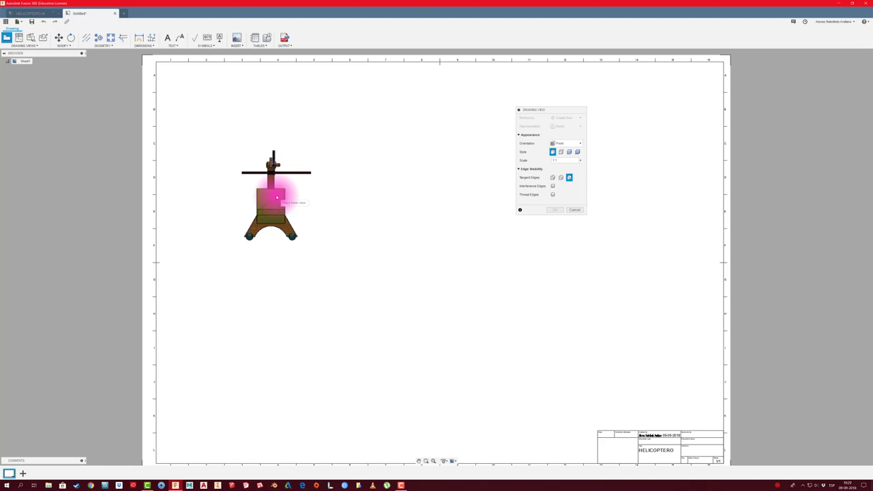
{"action": "left_click", "coordinate": [31, 13]}
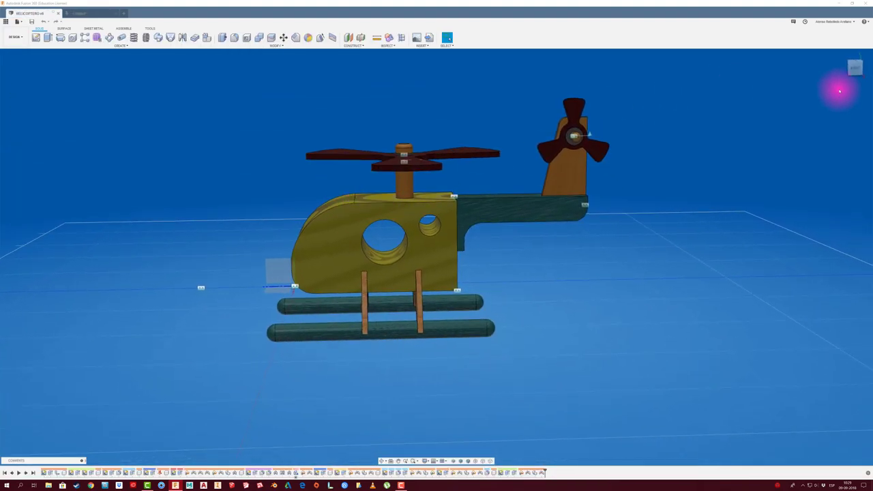
- Back on the drawing sheet, start a base view of the helicopter with Right orientation
{"action": "left_click", "coordinate": [854, 67]}
{"action": "middle_click_drag", "start_coordinate": [711, 167], "coordinate": [319, 71], "text": "shift"}
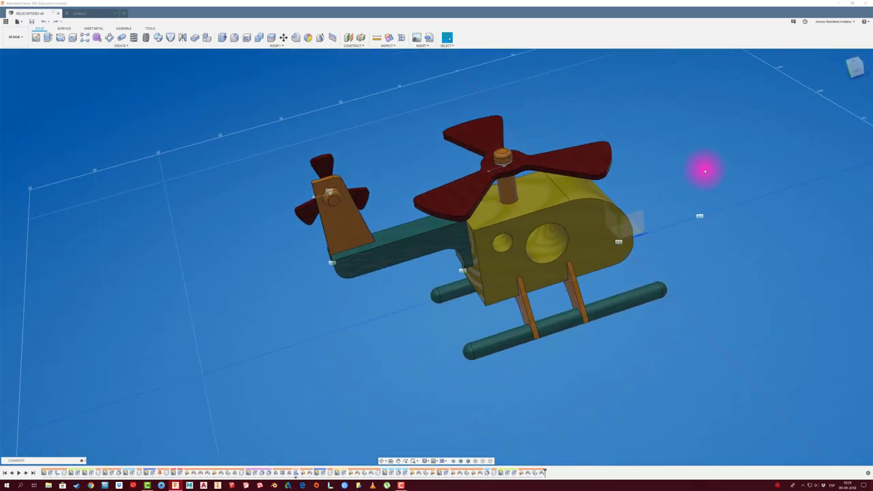
{"action": "left_click", "coordinate": [102, 13]}
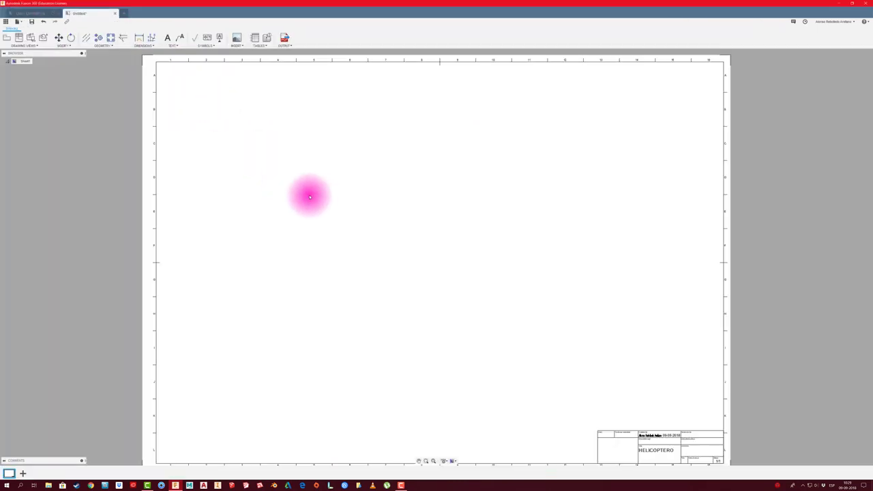
{"action": "left_click", "coordinate": [8, 38]}
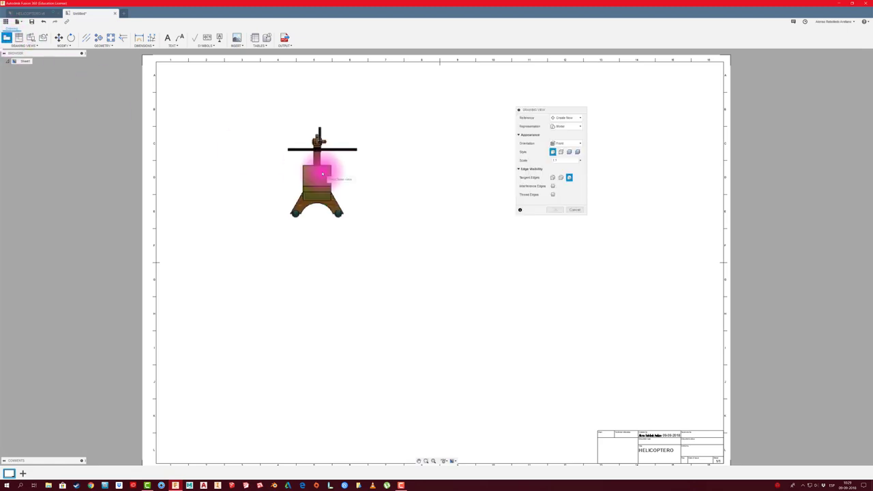
{"action": "left_click", "coordinate": [578, 143]}
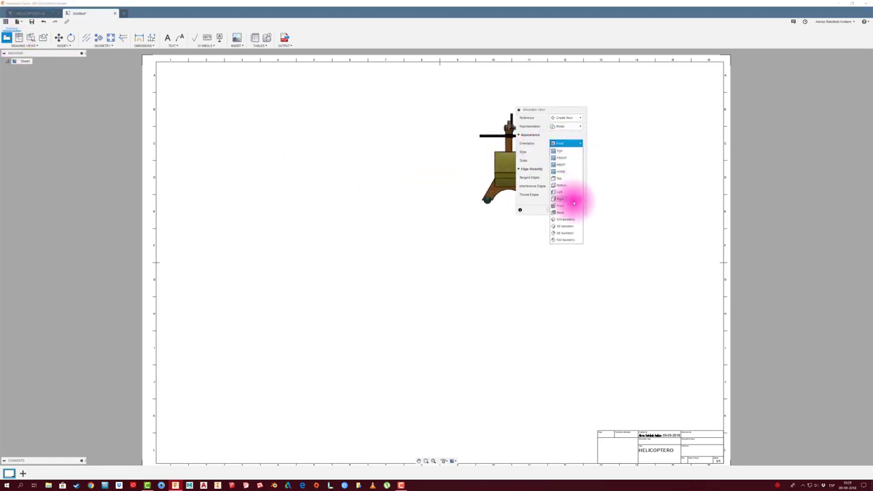
{"action": "left_click", "coordinate": [573, 199]}
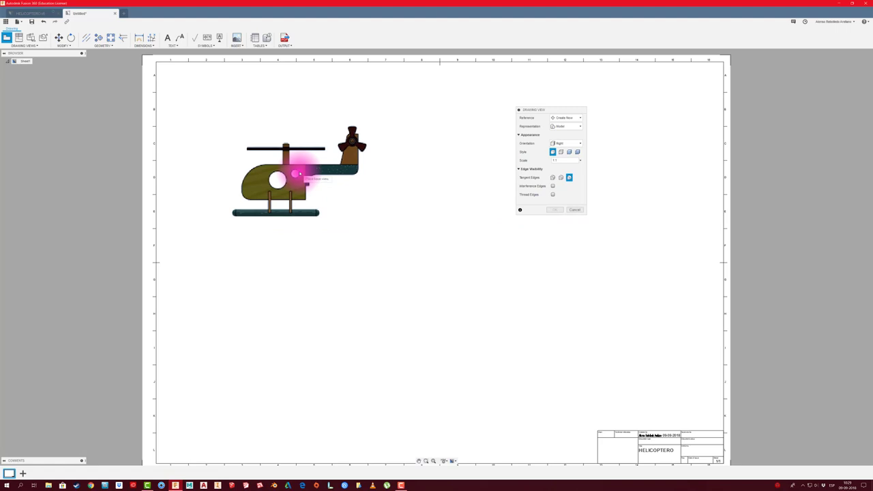
- Give the view a shaded style with visible edges and place it at the sheet's top left
{"action": "scroll", "coordinate": [295, 174], "scroll_direction": "down", "scroll_amount": 1}
{"action": "scroll", "coordinate": [272, 153], "scroll_direction": "up", "scroll_amount": 1}
{"action": "scroll", "coordinate": [271, 155], "scroll_direction": "up", "scroll_amount": 1}
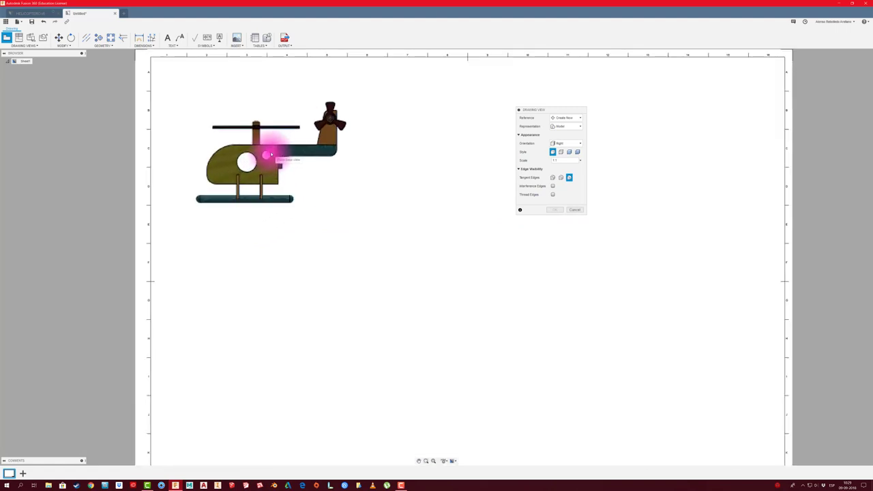
{"action": "middle_click_drag", "start_coordinate": [272, 155], "coordinate": [277, 166]}
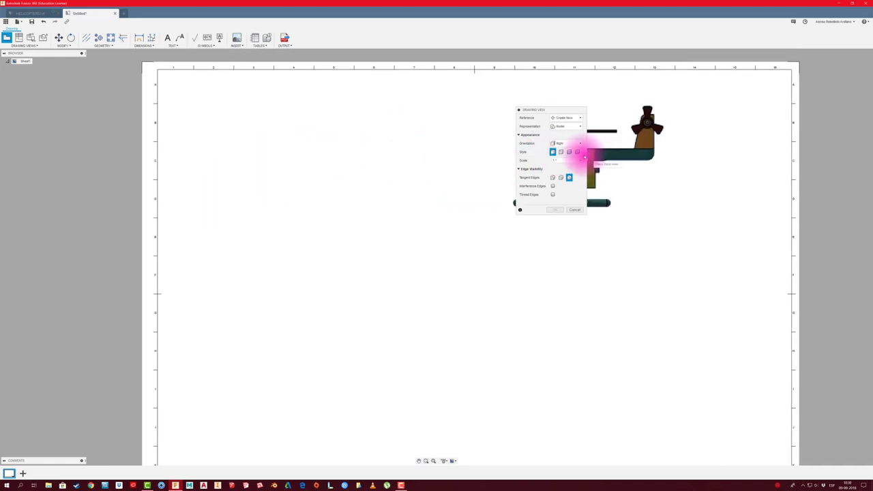
{"action": "left_click", "coordinate": [568, 152]}
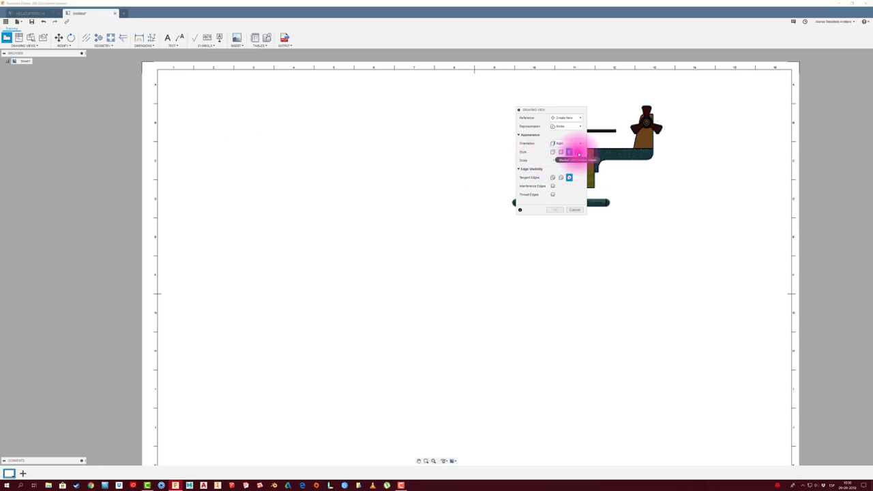
{"action": "left_click", "coordinate": [577, 153]}
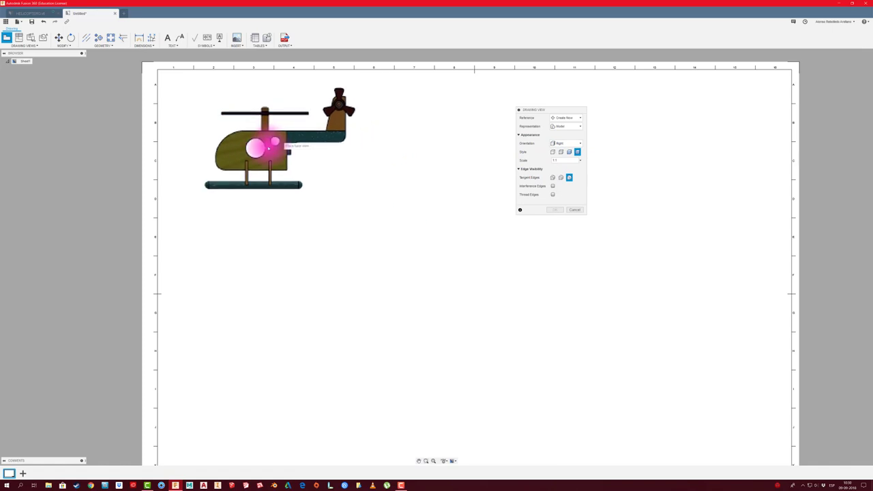
{"action": "left_click", "coordinate": [264, 151]}
- Confirm the side view and project a top view below it
{"action": "left_click", "coordinate": [554, 209]}
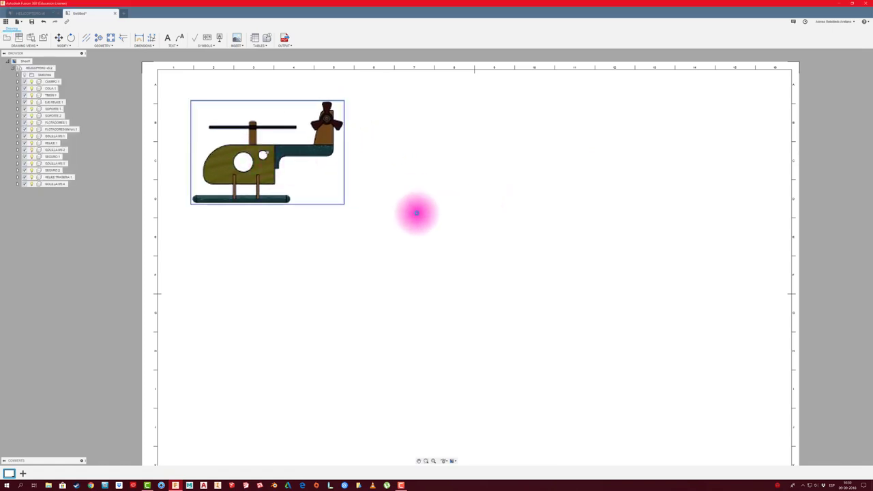
{"action": "left_click", "coordinate": [416, 213]}
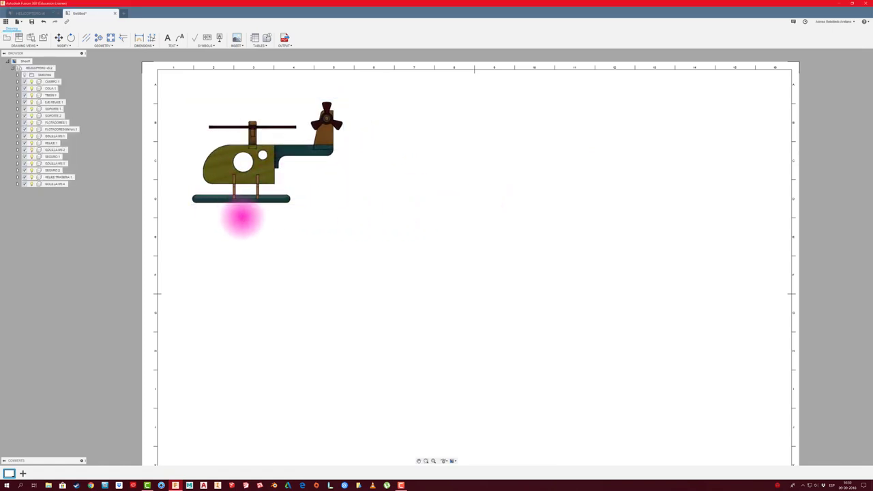
{"action": "scroll", "coordinate": [242, 216], "scroll_direction": "up", "scroll_amount": 3}
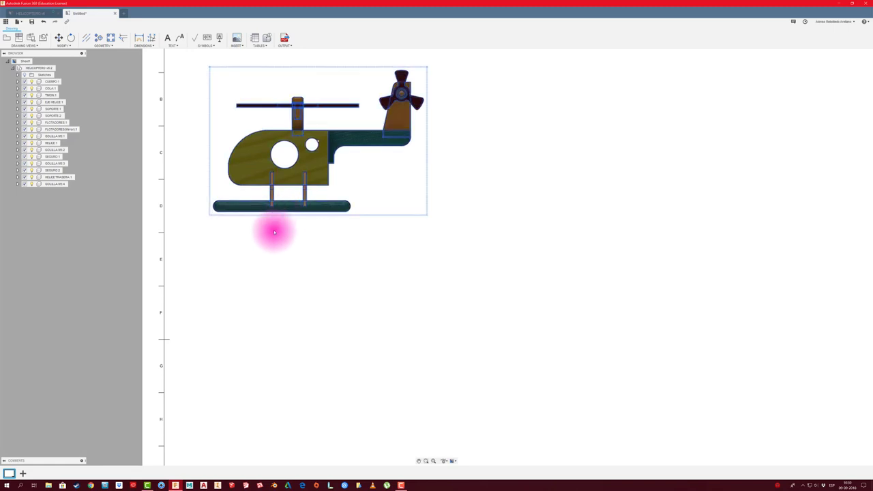
{"action": "scroll", "coordinate": [274, 233], "scroll_direction": "down", "scroll_amount": 2}
{"action": "left_click", "coordinate": [19, 37]}
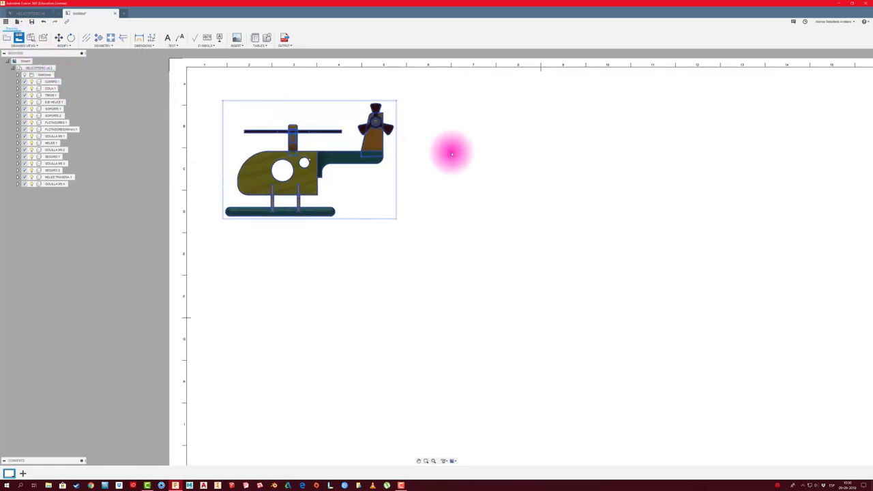
{"action": "left_click", "coordinate": [476, 153]}
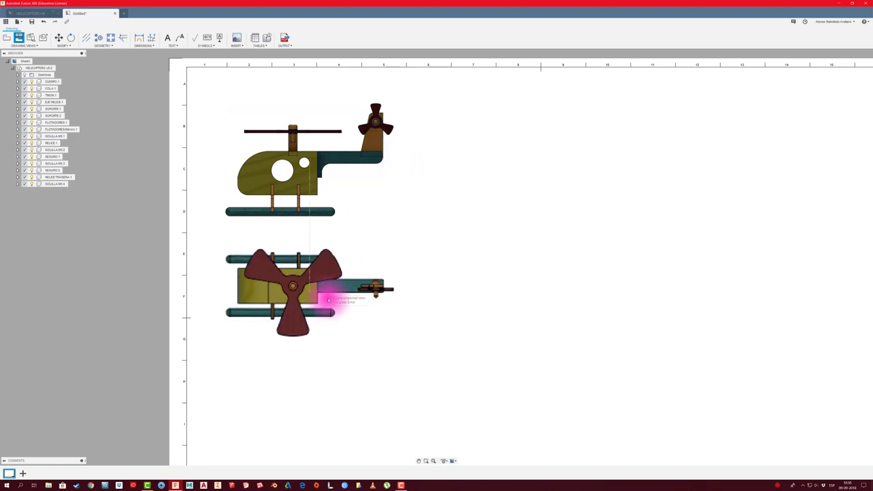
{"action": "right_click", "coordinate": [330, 297]}
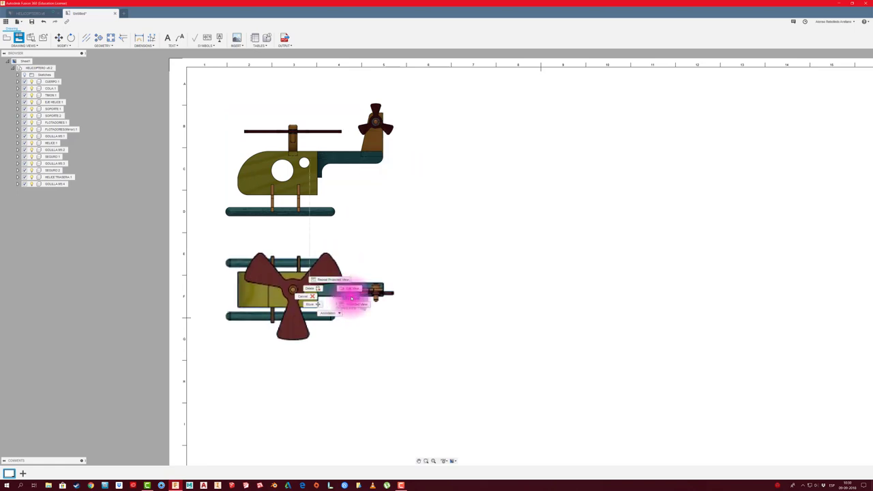
{"action": "left_click", "coordinate": [350, 298]}
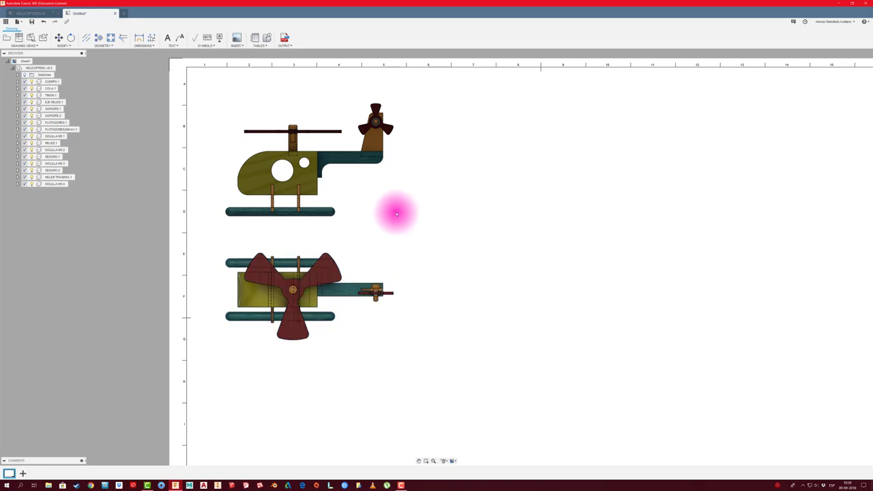
- Project a front view to the right of the side view
{"action": "left_click", "coordinate": [383, 222]}
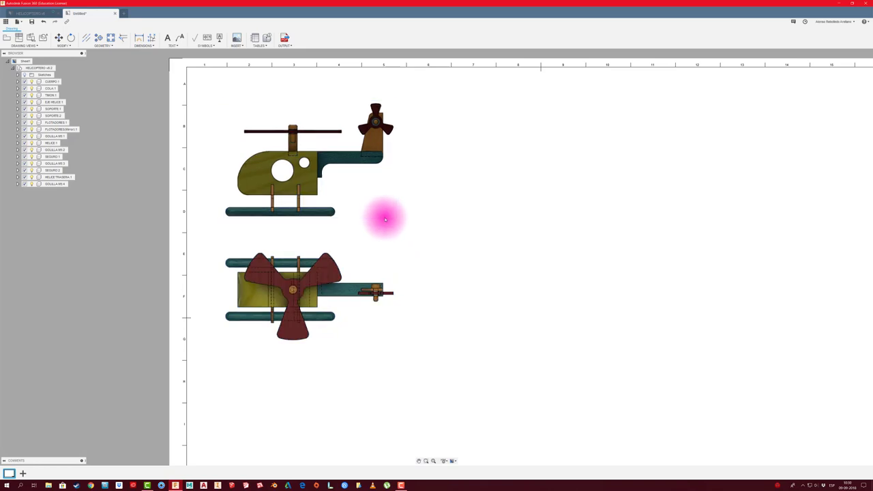
{"action": "left_click", "coordinate": [18, 39]}
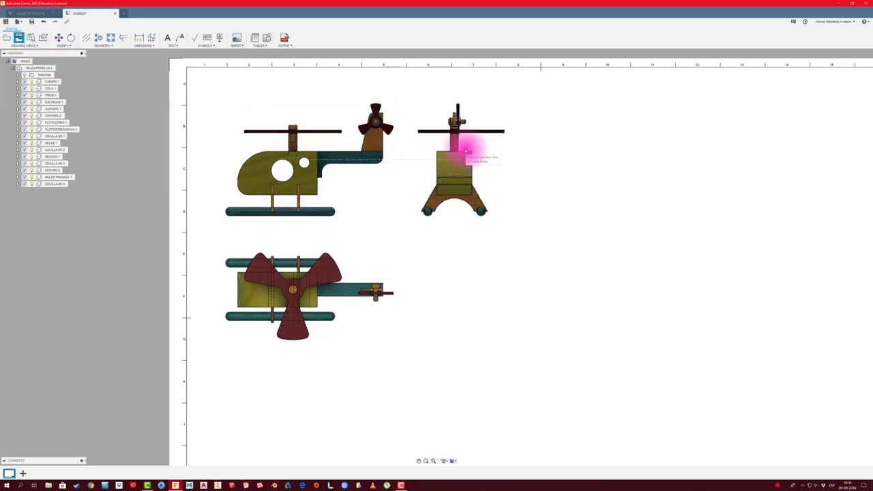
{"action": "right_click", "coordinate": [487, 148]}
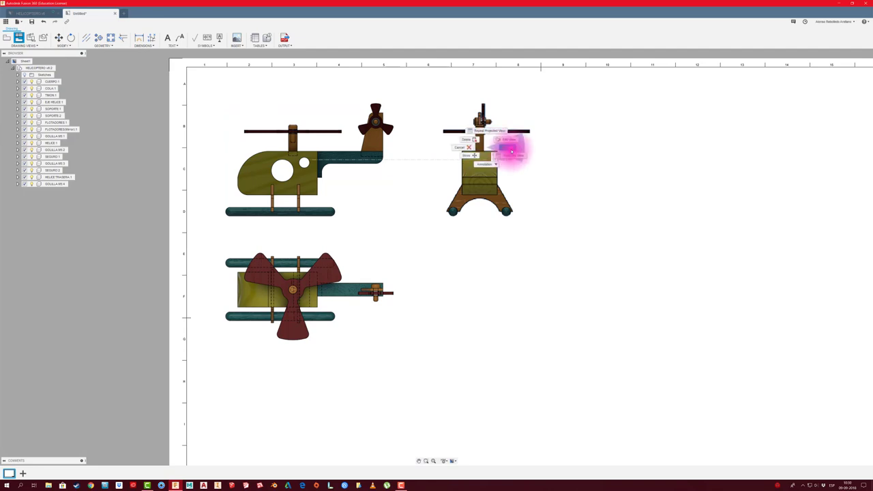
{"action": "left_click", "coordinate": [510, 147]}
{"action": "scroll", "coordinate": [448, 233], "scroll_direction": "down", "scroll_amount": 1}
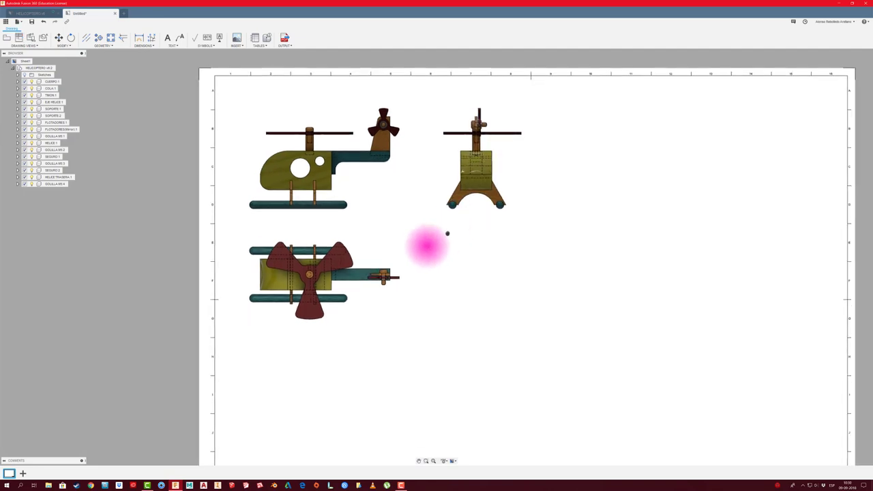
{"action": "left_click", "coordinate": [341, 288]}
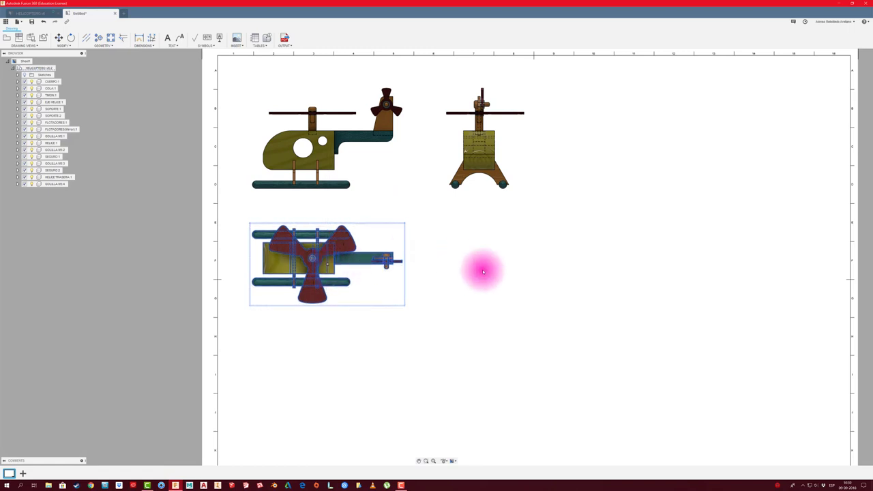
{"action": "scroll", "coordinate": [481, 269], "scroll_direction": "down", "scroll_amount": 2}
{"action": "middle_click_drag", "start_coordinate": [525, 282], "coordinate": [482, 246]}
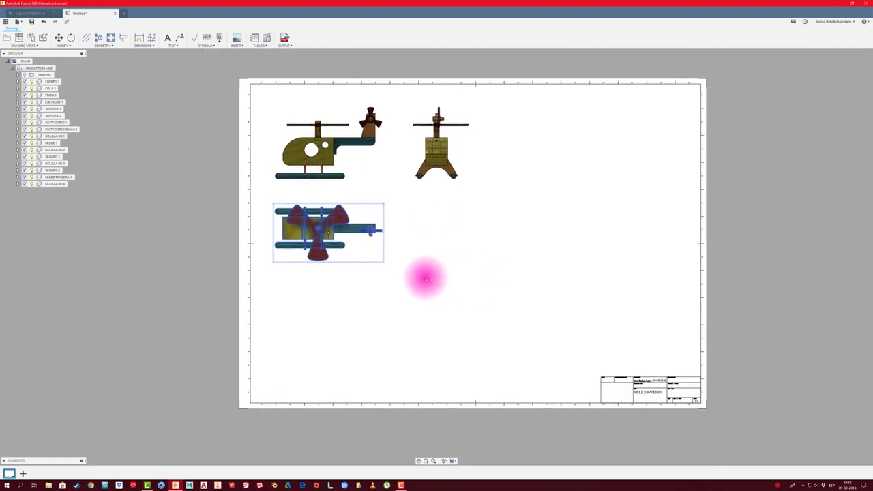
- Place a shaded Right-orientation base view of the helicopter below the top view
{"action": "left_click", "coordinate": [447, 290]}
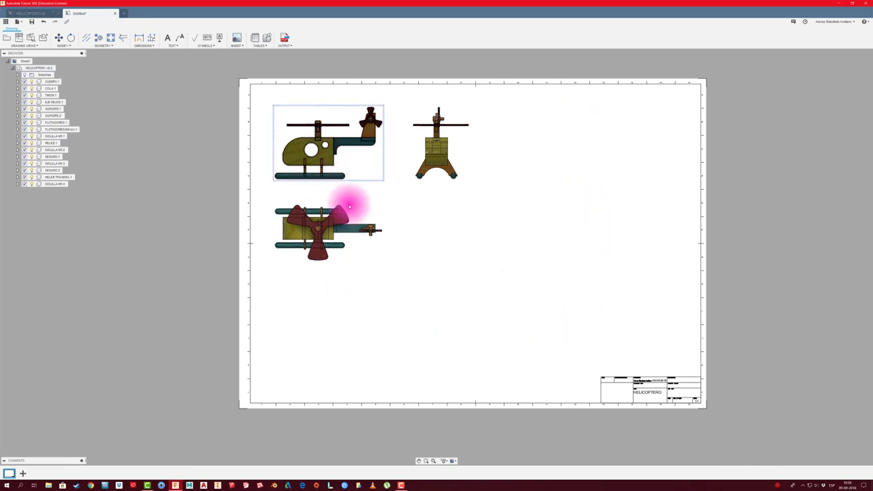
{"action": "left_click", "coordinate": [9, 61]}
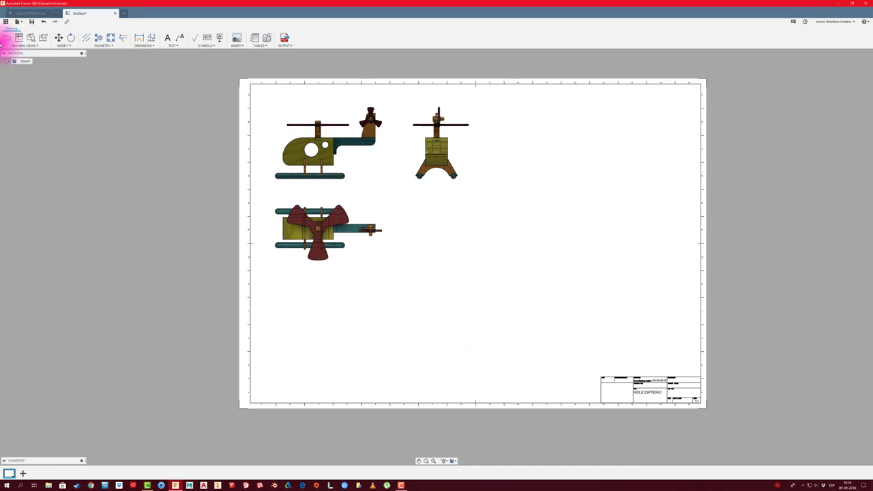
{"action": "left_click", "coordinate": [9, 38]}
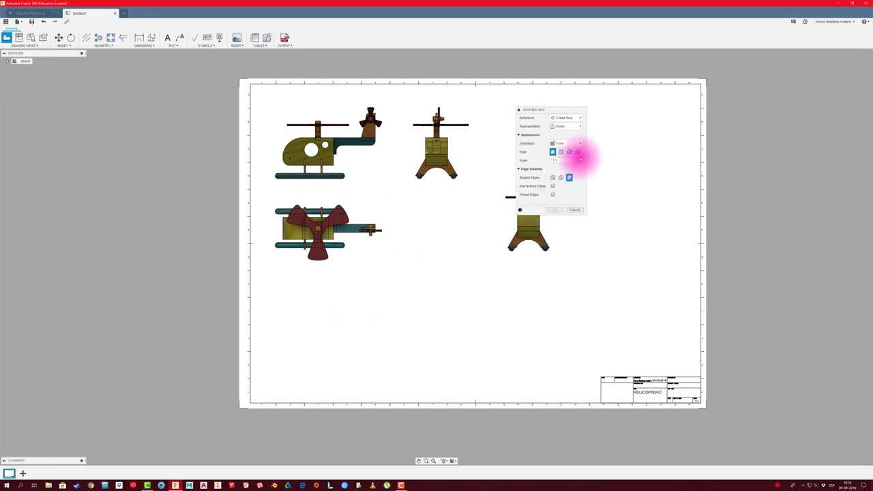
{"action": "left_click", "coordinate": [577, 144]}
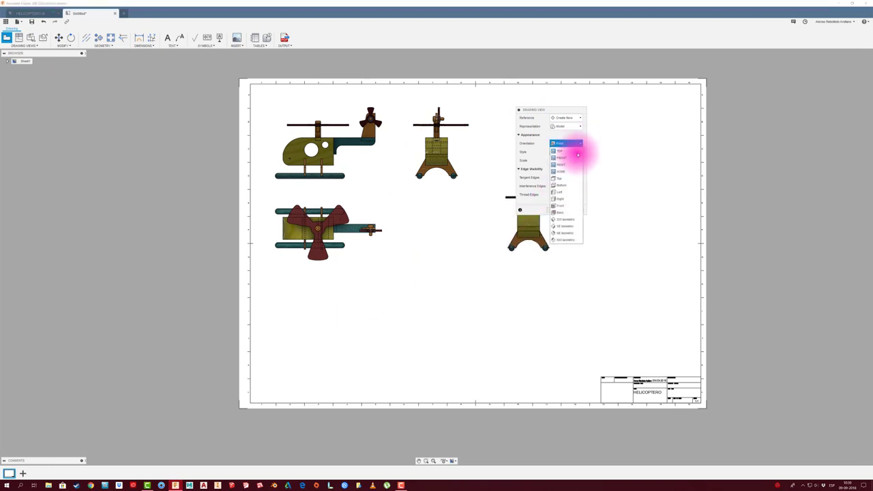
{"action": "left_click", "coordinate": [570, 198]}
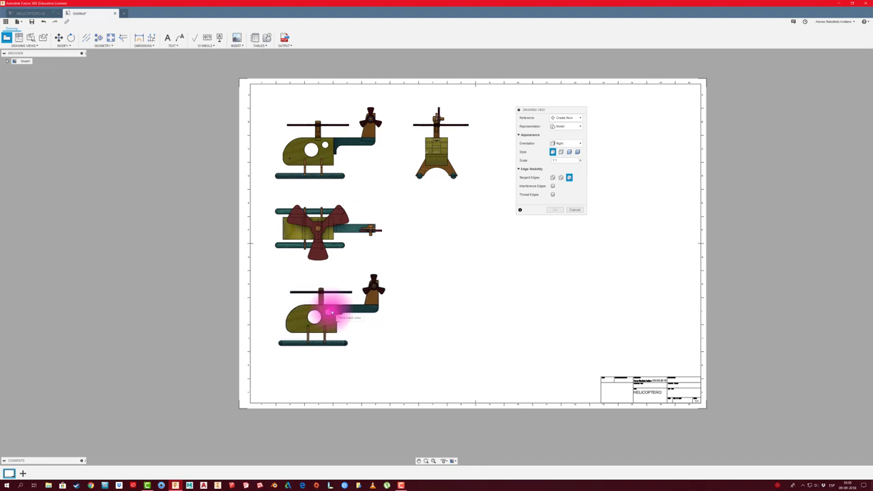
{"action": "left_click", "coordinate": [569, 152]}
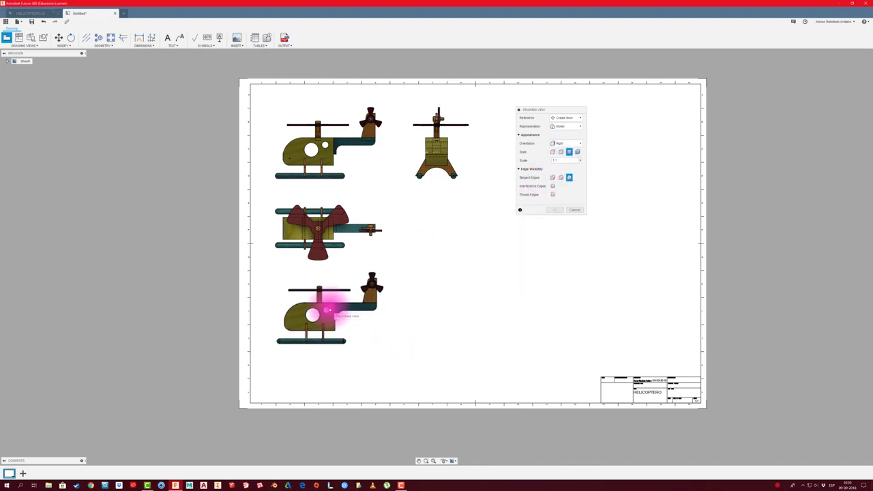
{"action": "left_click", "coordinate": [328, 310]}
{"action": "left_click", "coordinate": [556, 210]}
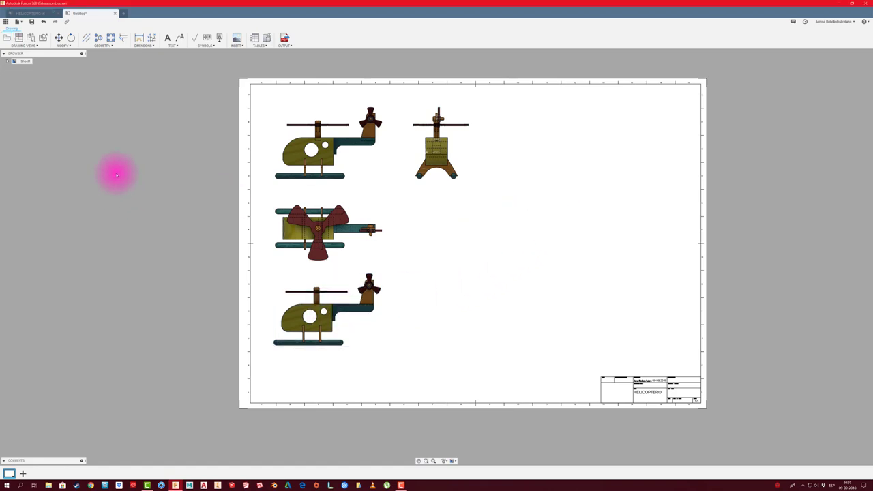
- In Sheet1's browser, select the bottom view's HELICOPTERO assembly and open the CUERPO part's menu
{"action": "left_click", "coordinate": [8, 61]}
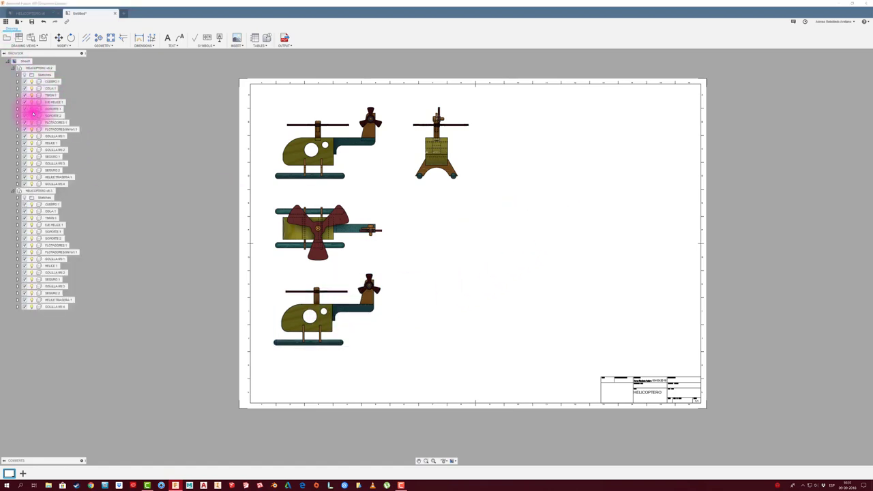
{"action": "left_click", "coordinate": [43, 69]}
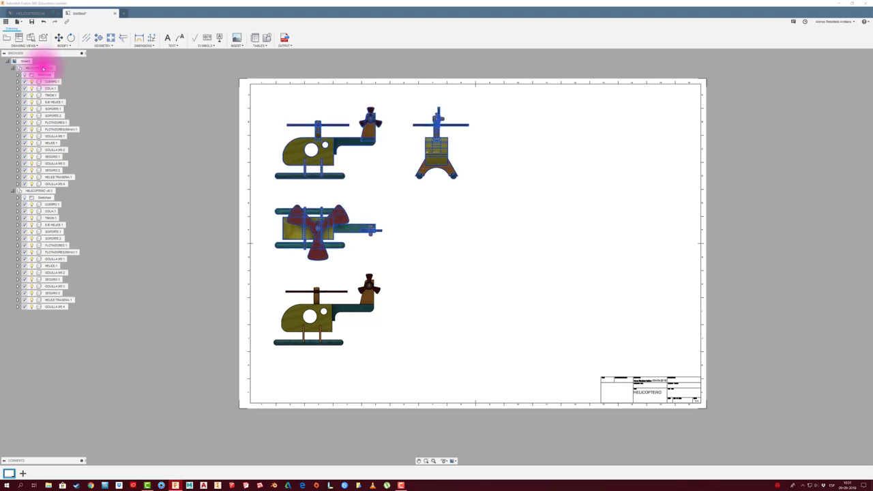
{"action": "left_click", "coordinate": [40, 69]}
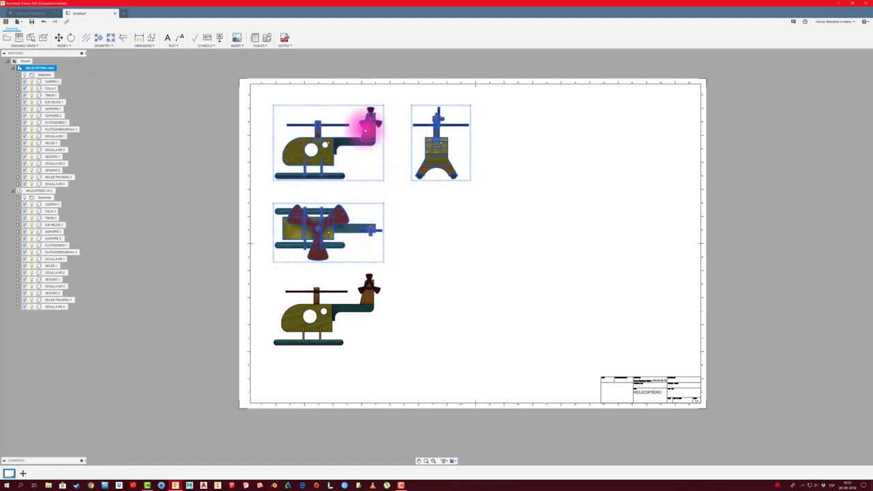
{"action": "left_click", "coordinate": [13, 70]}
{"action": "left_click", "coordinate": [39, 75]}
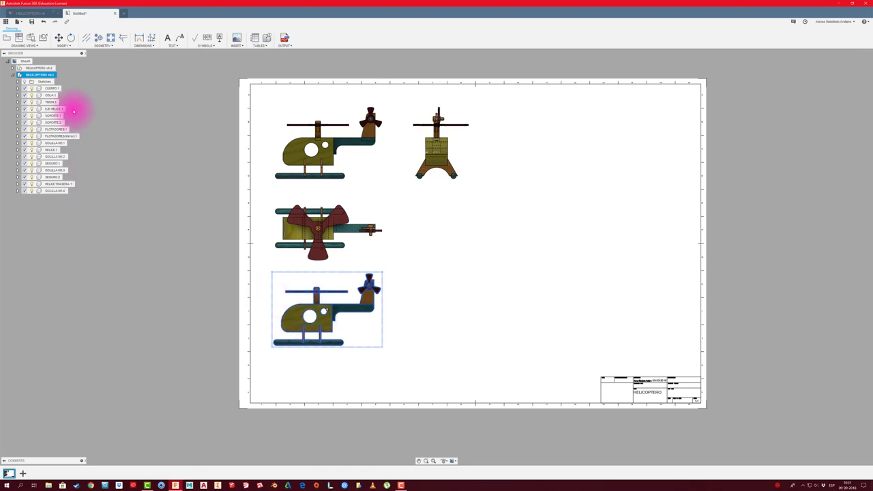
{"action": "right_click", "coordinate": [45, 88]}
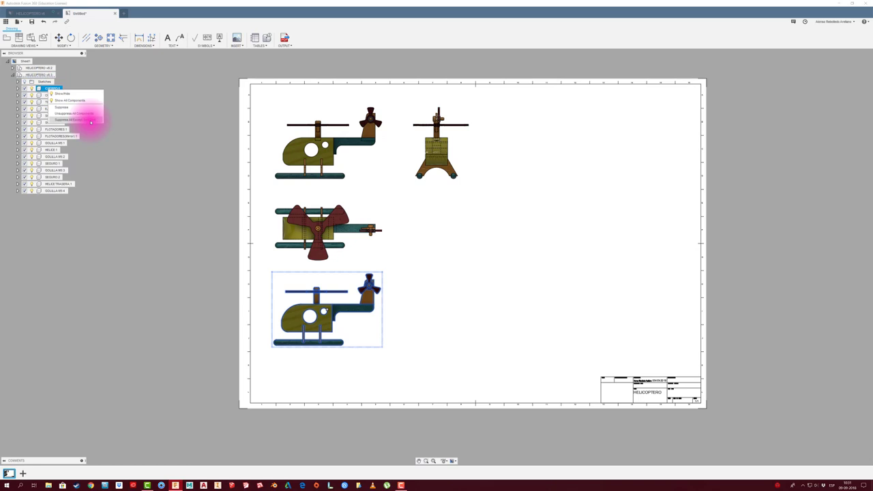
- Suppress all components except CUERPO and zoom in on the bottom view
{"action": "left_click", "coordinate": [91, 121]}
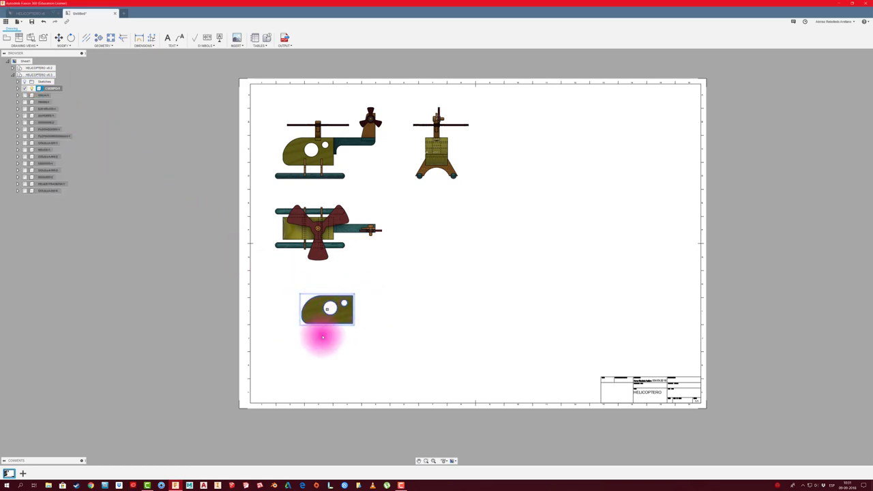
{"action": "scroll", "coordinate": [333, 341], "scroll_direction": "up", "scroll_amount": 2}
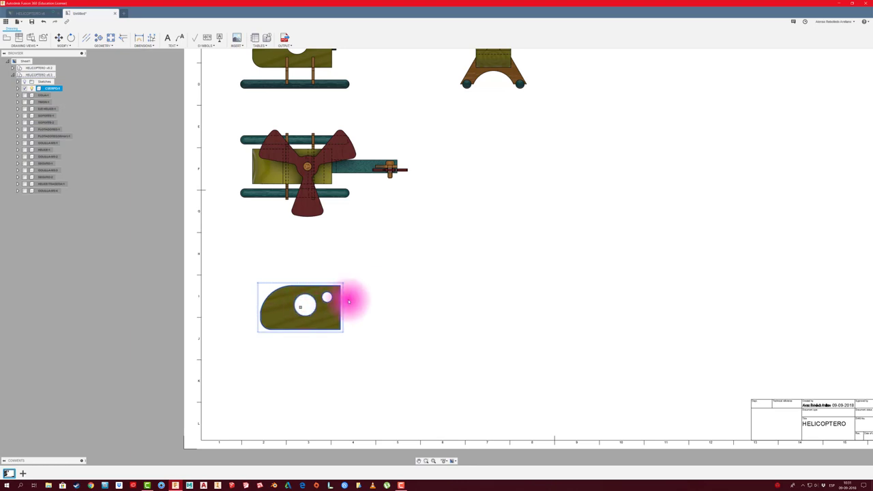
{"action": "scroll", "coordinate": [352, 297], "scroll_direction": "up", "scroll_amount": 1}
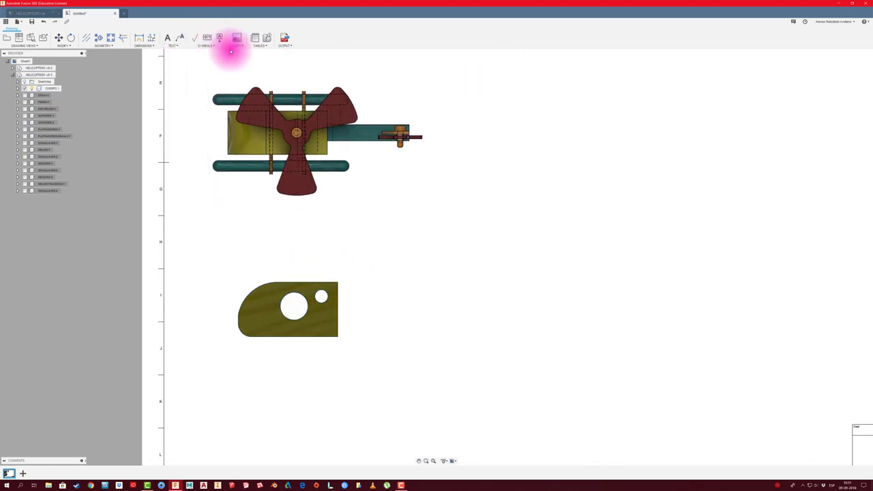
- Centre-mark the small hole and dimension the 25.00 spacing between the two holes
{"action": "left_click", "coordinate": [101, 39]}
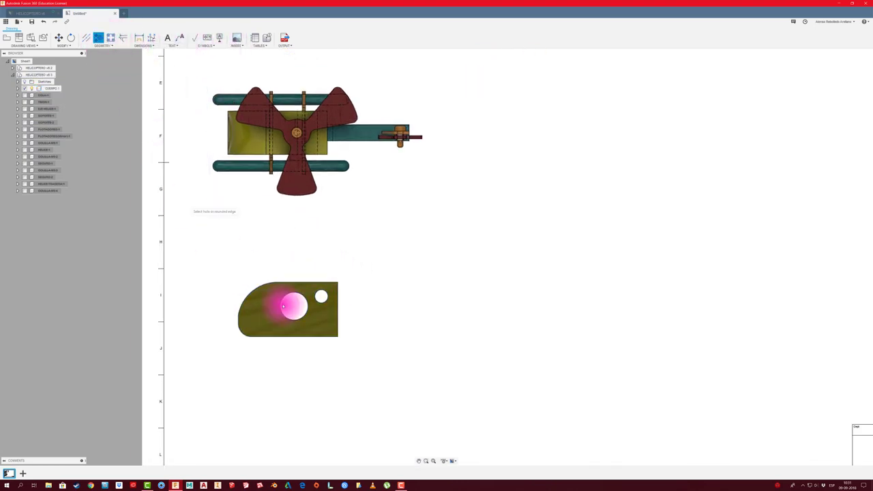
{"action": "scroll", "coordinate": [323, 305], "scroll_direction": "up", "scroll_amount": 1}
{"action": "left_click", "coordinate": [322, 293]}
{"action": "left_click", "coordinate": [139, 38]}
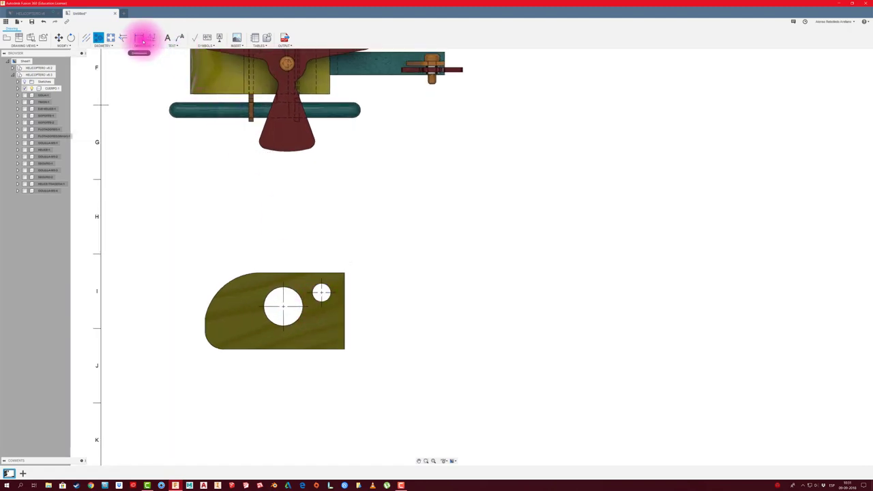
{"action": "left_click", "coordinate": [282, 306]}
{"action": "left_click", "coordinate": [317, 294]}
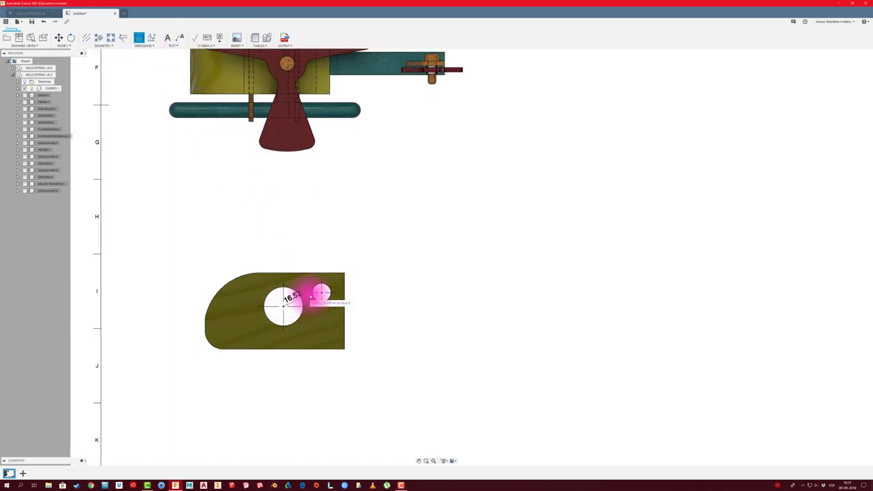
{"action": "left_click", "coordinate": [311, 242]}
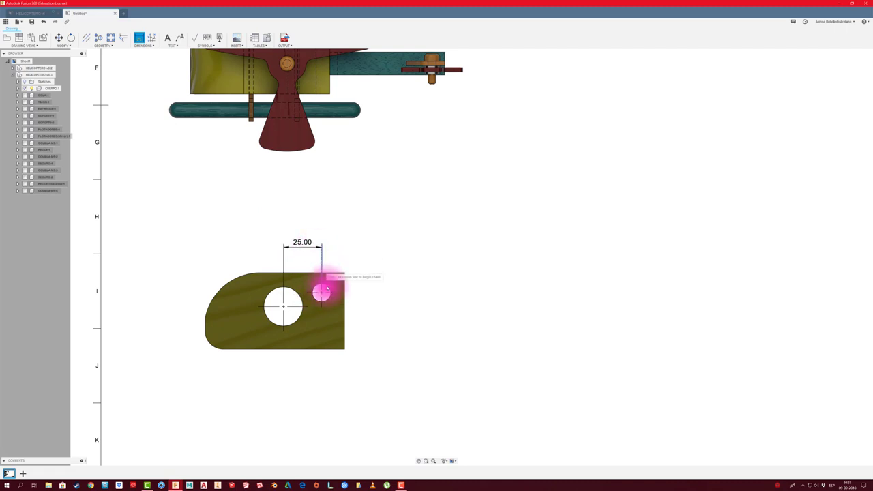
{"action": "scroll", "coordinate": [323, 294], "scroll_direction": "up", "scroll_amount": 1}
- Add the 12.97 and 22.00 vertical dimensions and the 50.00 overall height
{"action": "left_click", "coordinate": [317, 296]}
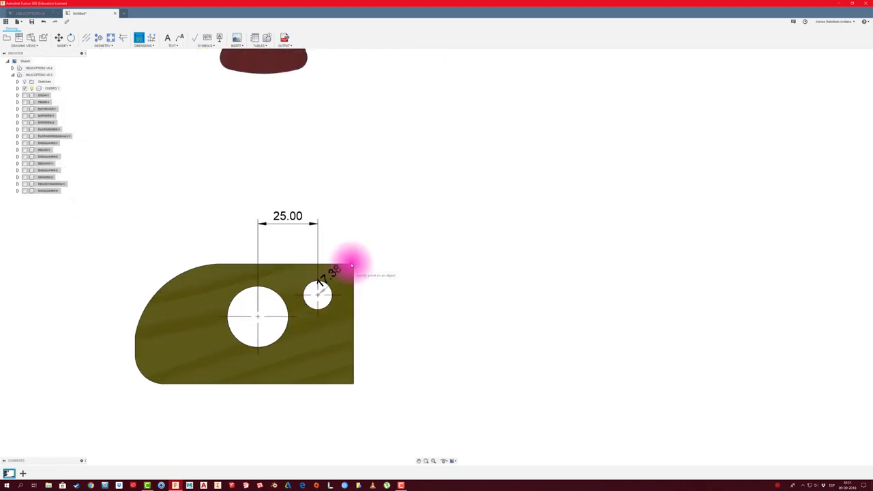
{"action": "left_click", "coordinate": [354, 265]}
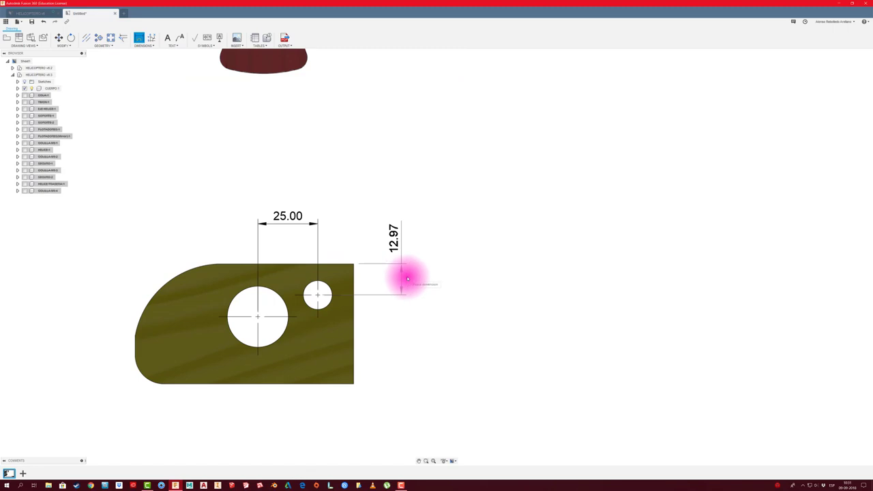
{"action": "left_click", "coordinate": [407, 278]}
{"action": "left_click", "coordinate": [258, 317]}
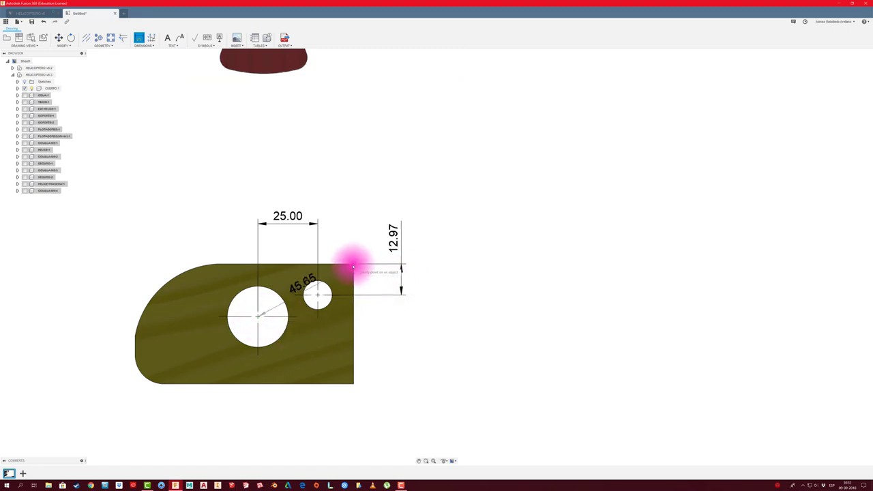
{"action": "left_click", "coordinate": [353, 265]}
{"action": "left_click", "coordinate": [419, 295]}
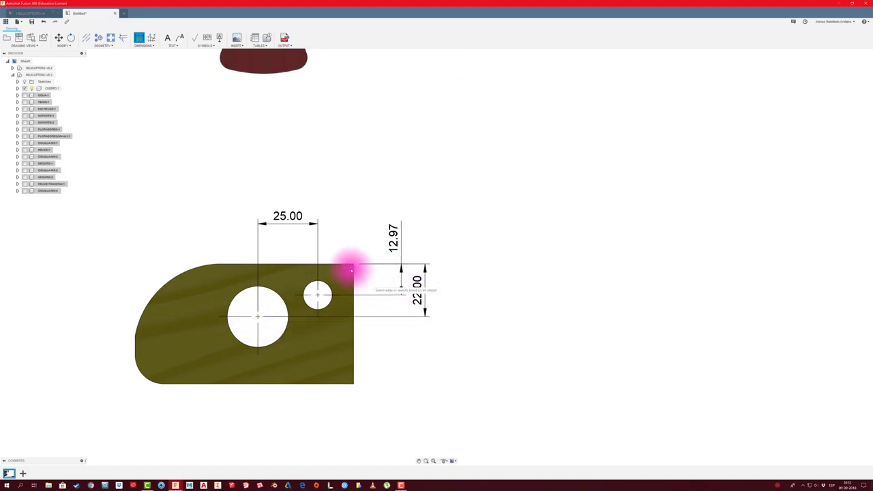
{"action": "left_click", "coordinate": [353, 264]}
{"action": "left_click", "coordinate": [353, 383]}
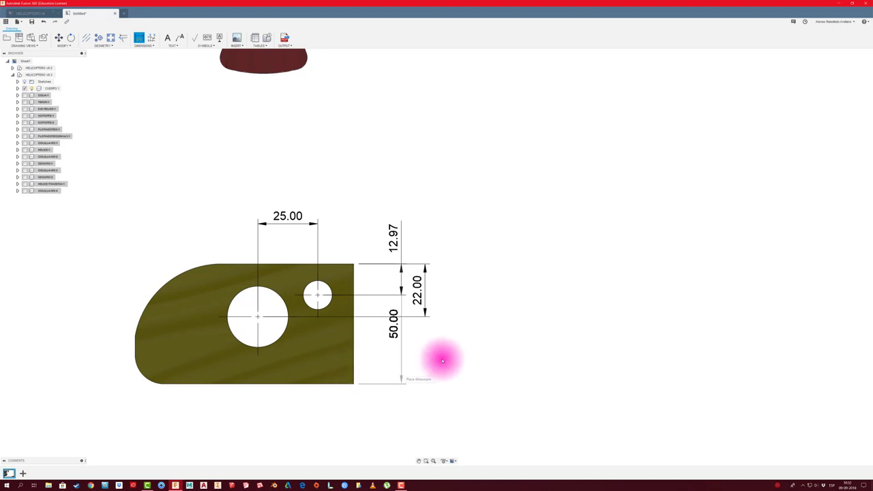
{"action": "left_click", "coordinate": [456, 356]}
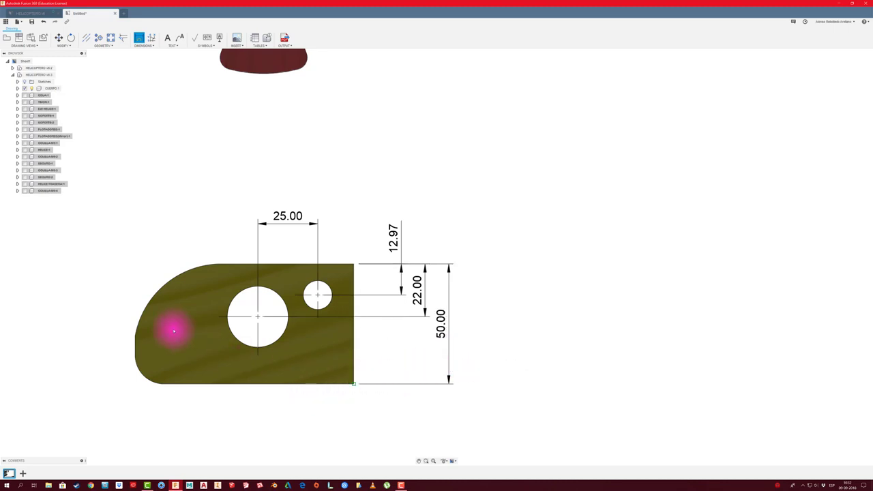
- Add the 91.17 overall length and the R12.00 corner radius
{"action": "left_click", "coordinate": [136, 356]}
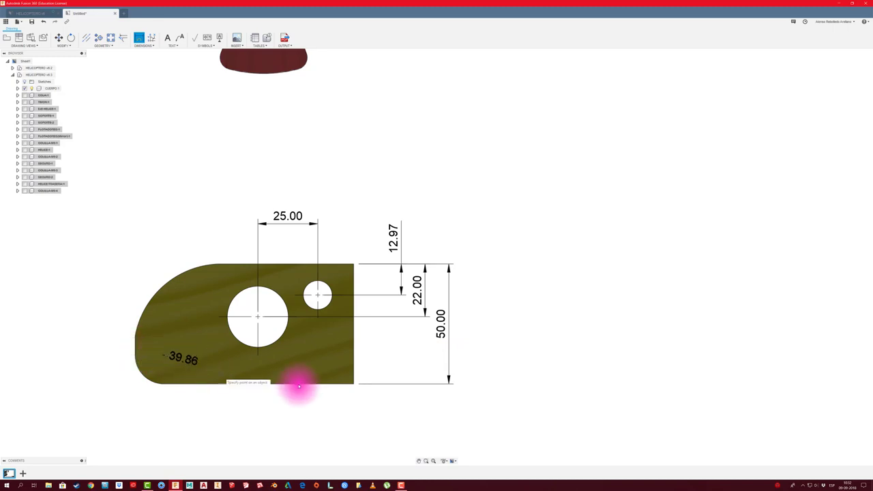
{"action": "left_click", "coordinate": [353, 384]}
{"action": "left_click", "coordinate": [368, 431]}
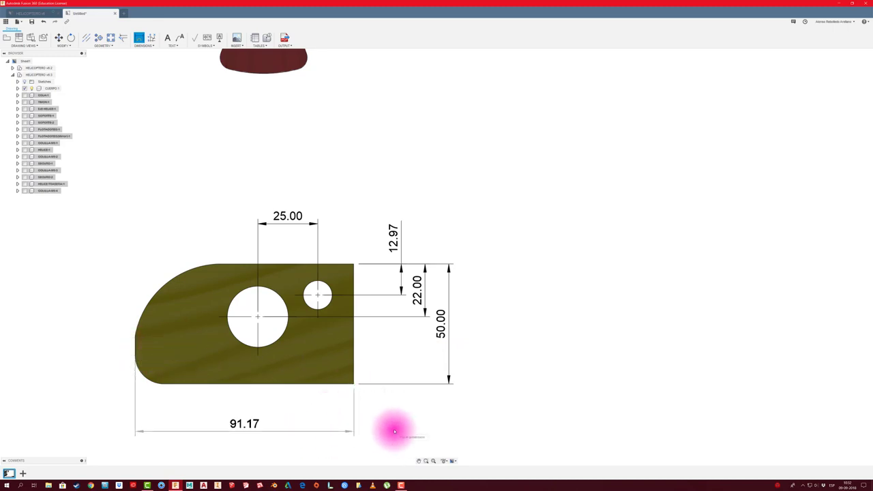
{"action": "middle_click_drag", "start_coordinate": [230, 397], "coordinate": [246, 385]}
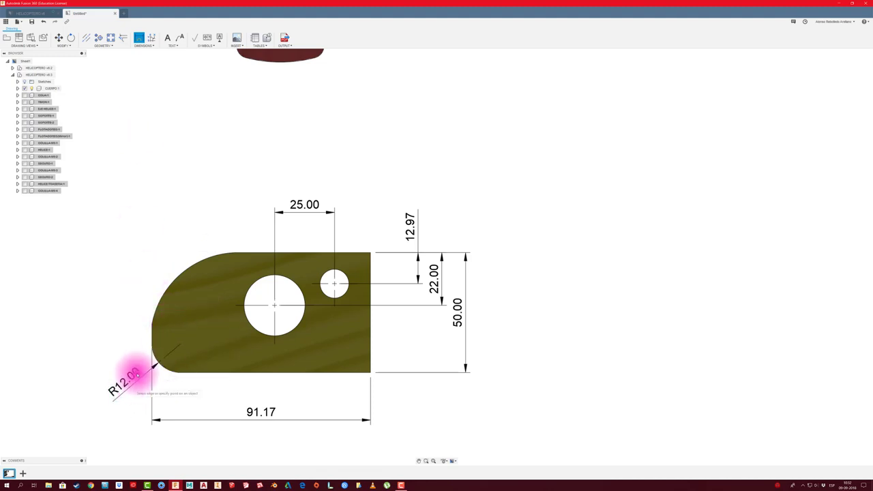
{"action": "left_click", "coordinate": [140, 360]}
{"action": "left_click", "coordinate": [103, 41]}
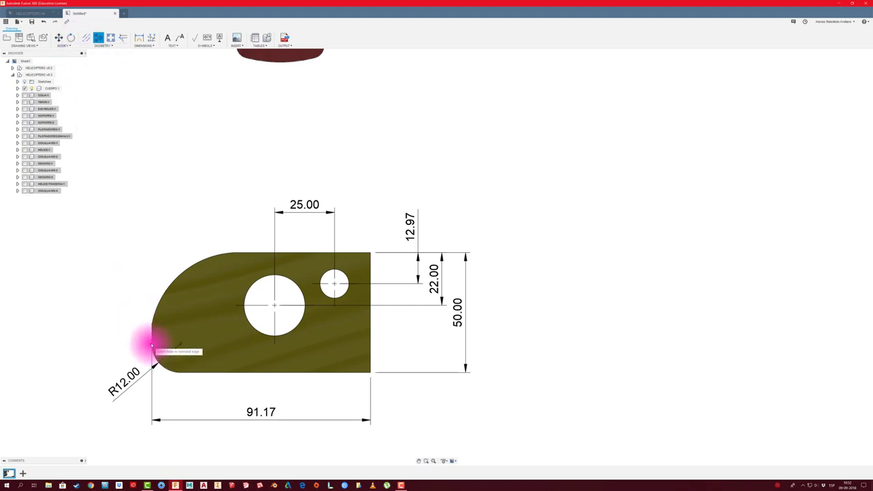
- Add the 8.00 vertical offset and the R36.64 arc radius dimensions
{"action": "left_click", "coordinate": [139, 37]}
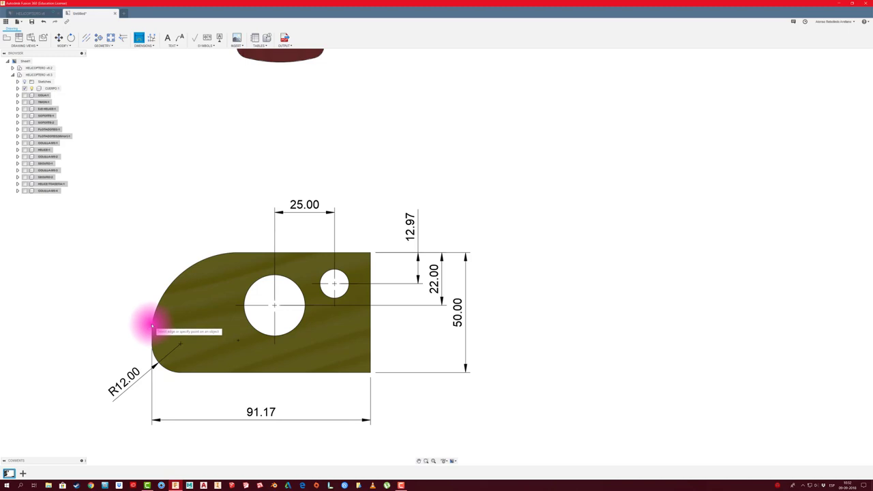
{"action": "left_click", "coordinate": [152, 326]}
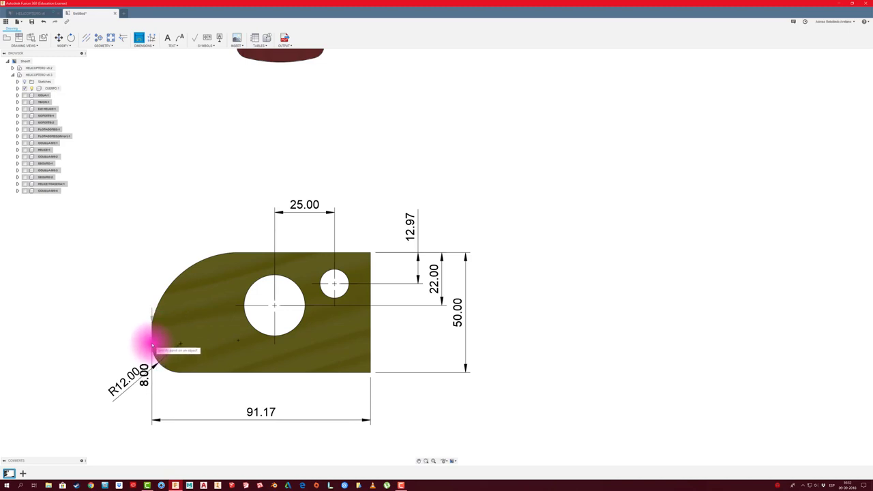
{"action": "left_click", "coordinate": [152, 346]}
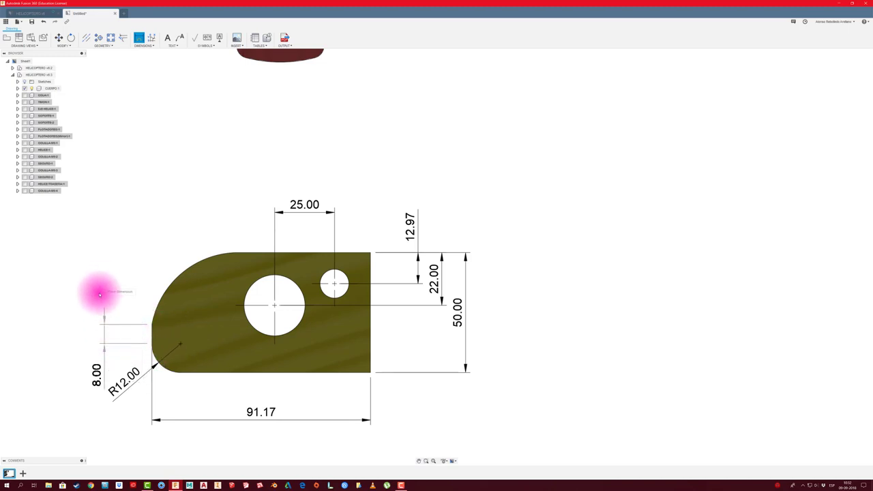
{"action": "left_click", "coordinate": [98, 301]}
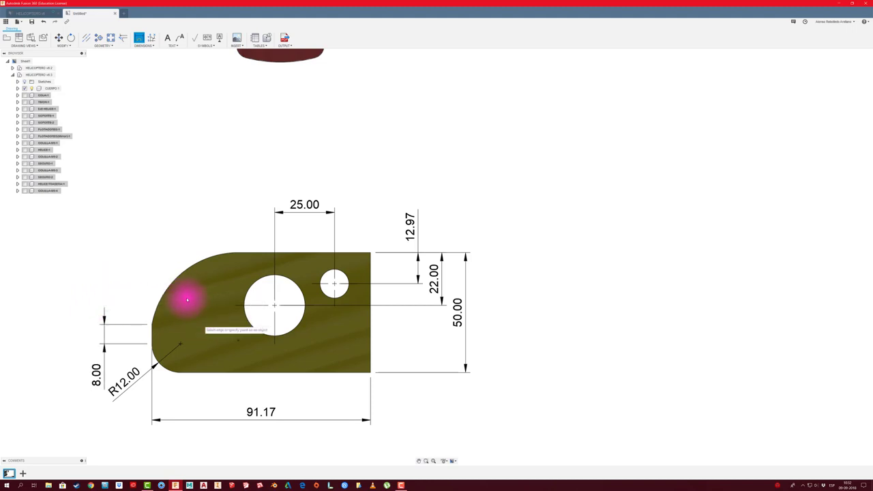
{"action": "left_click", "coordinate": [155, 277]}
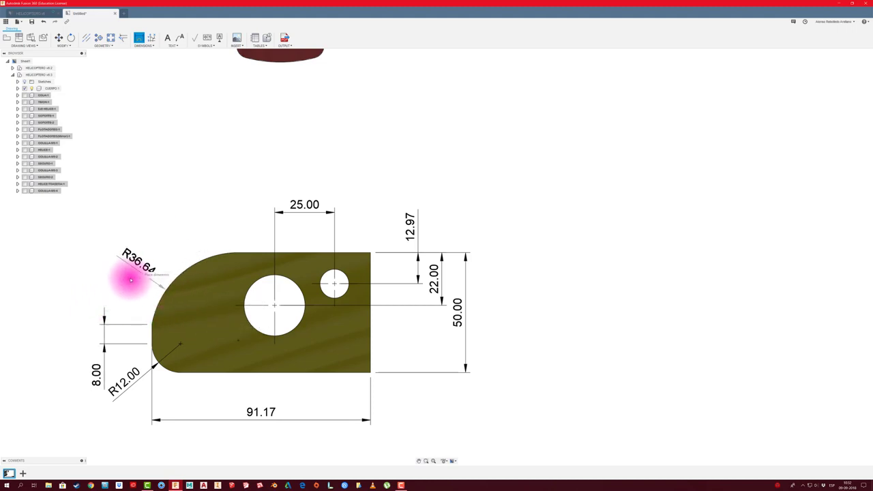
{"action": "left_click", "coordinate": [141, 251]}
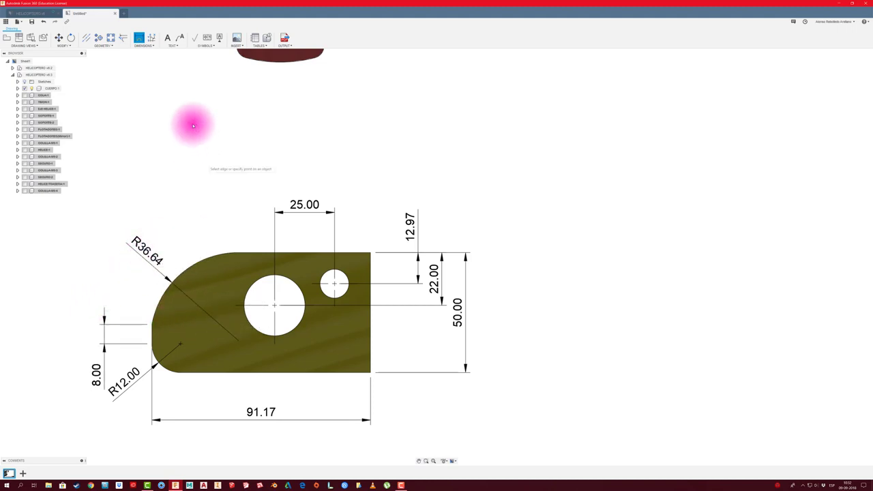
{"action": "left_click", "coordinate": [97, 39]}
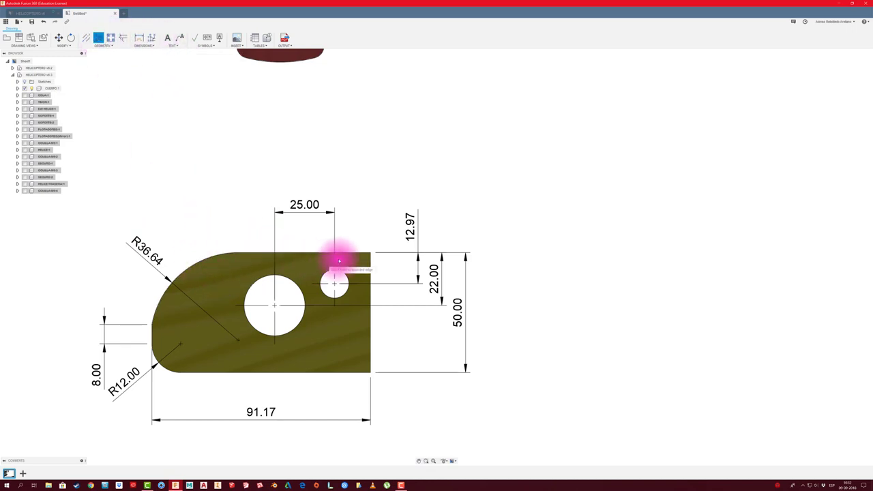
- Add the 56.17 width dimension above the part and select the part view
{"action": "left_click", "coordinate": [139, 38]}
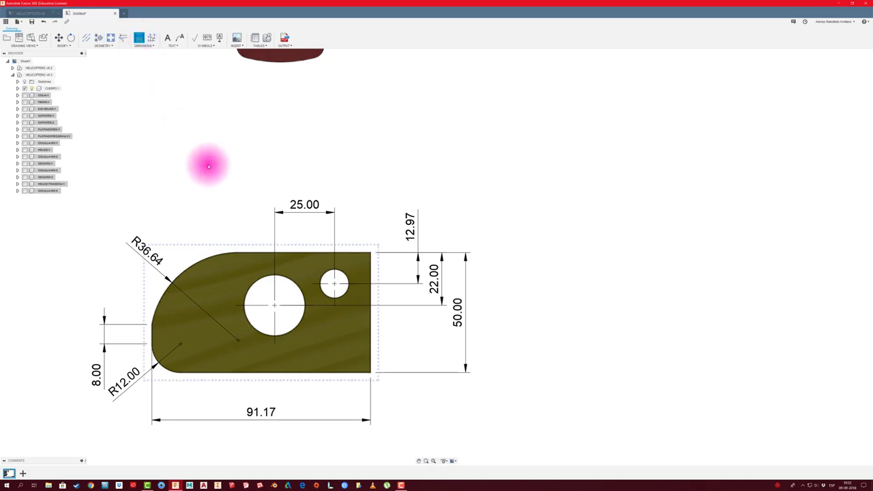
{"action": "left_click", "coordinate": [362, 254]}
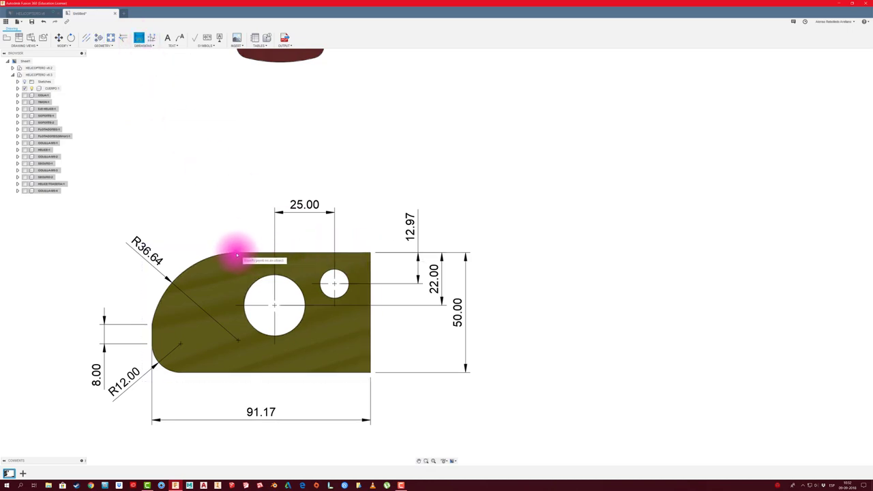
{"action": "left_click", "coordinate": [236, 254]}
{"action": "left_click", "coordinate": [239, 190]}
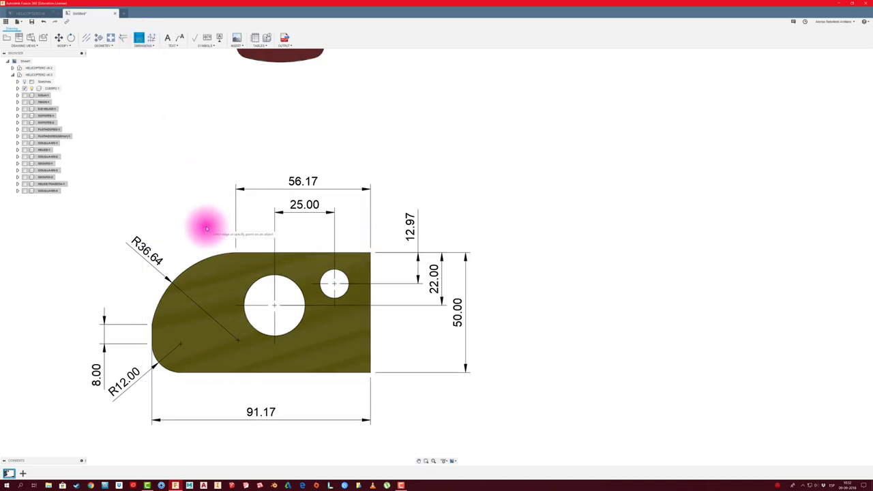
{"action": "scroll", "coordinate": [259, 347], "scroll_direction": "down", "scroll_amount": 2}
{"action": "middle_click_drag", "start_coordinate": [288, 401], "coordinate": [322, 388]}
{"action": "key", "text": "Escape"}
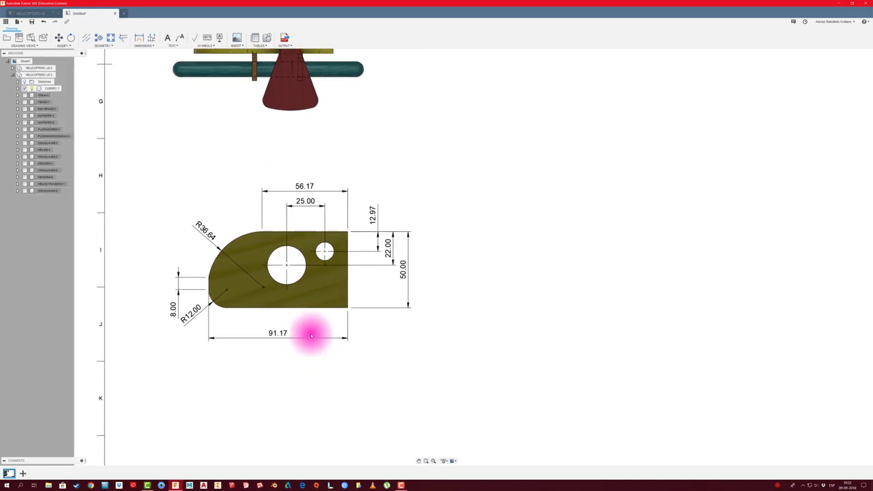
{"action": "left_click", "coordinate": [318, 312]}
{"action": "scroll", "coordinate": [295, 381], "scroll_direction": "down", "scroll_amount": 1}
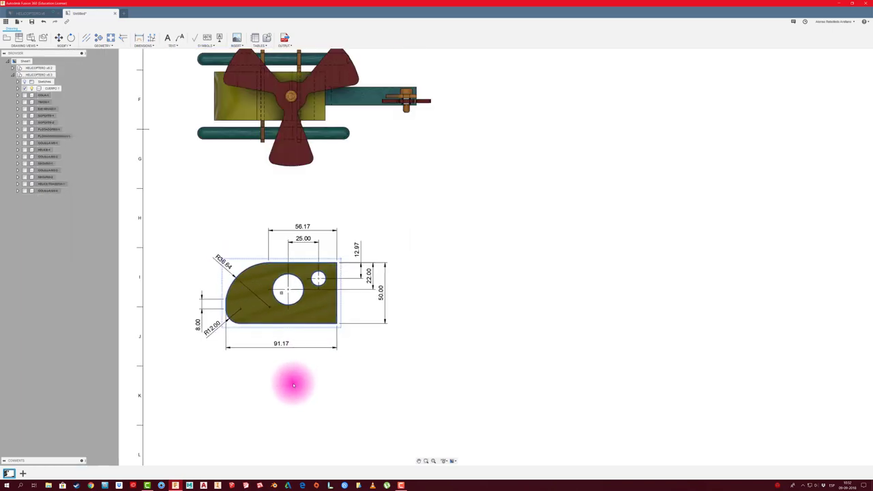
{"action": "middle_click_drag", "start_coordinate": [293, 380], "coordinate": [279, 360]}
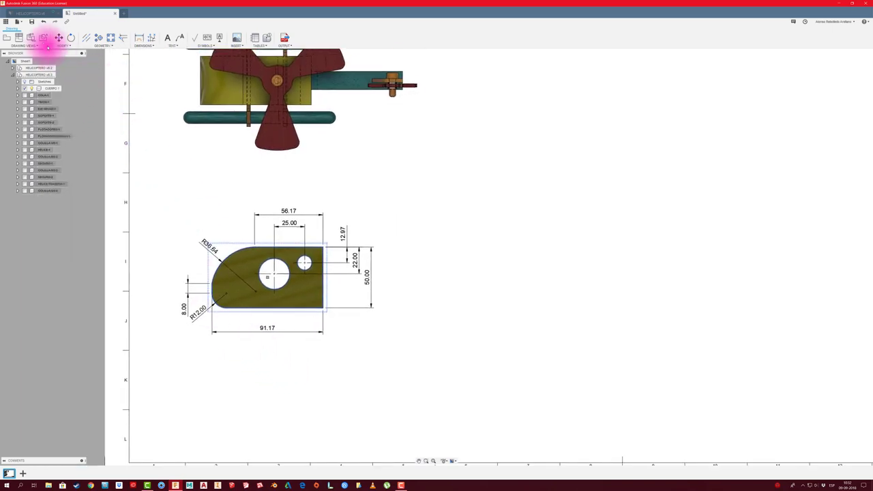
- Project a side view of the part to the right of its dimensioned view
{"action": "left_click", "coordinate": [20, 38]}
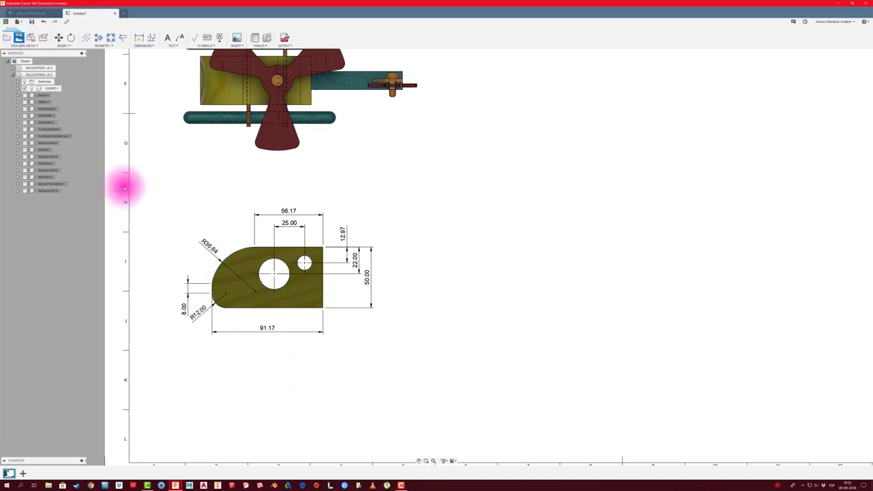
{"action": "left_click", "coordinate": [311, 389]}
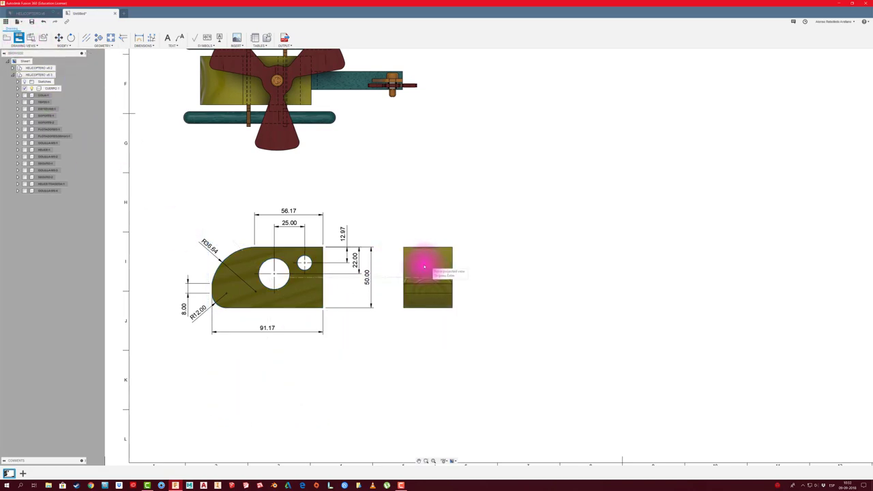
{"action": "right_click", "coordinate": [427, 266]}
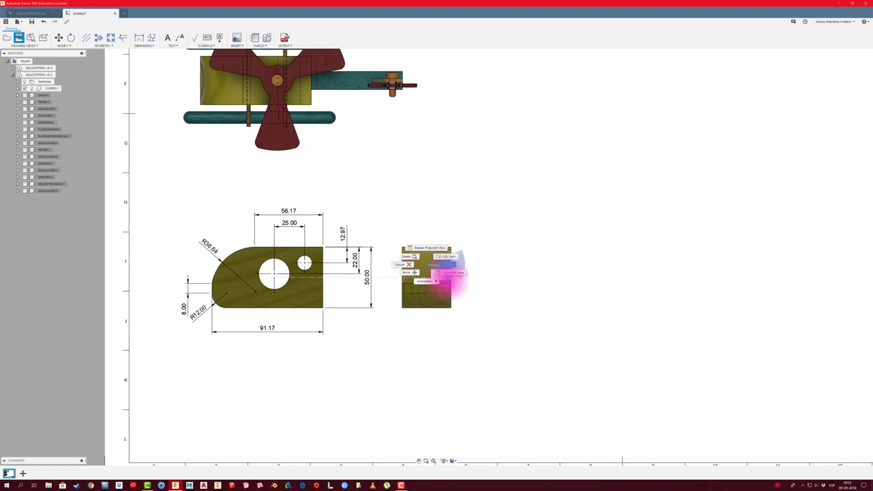
{"action": "left_click", "coordinate": [447, 272]}
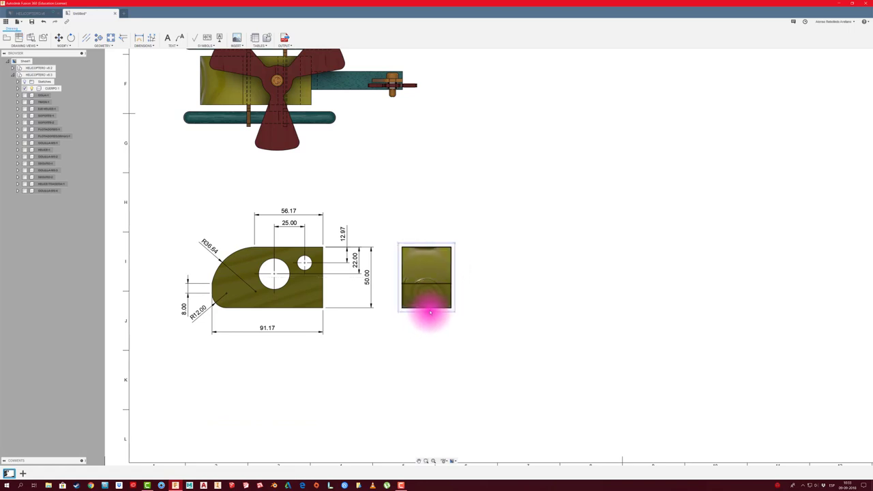
- Set the side view's style to show hidden edges as dashed lines
{"action": "double_click", "coordinate": [428, 313]}
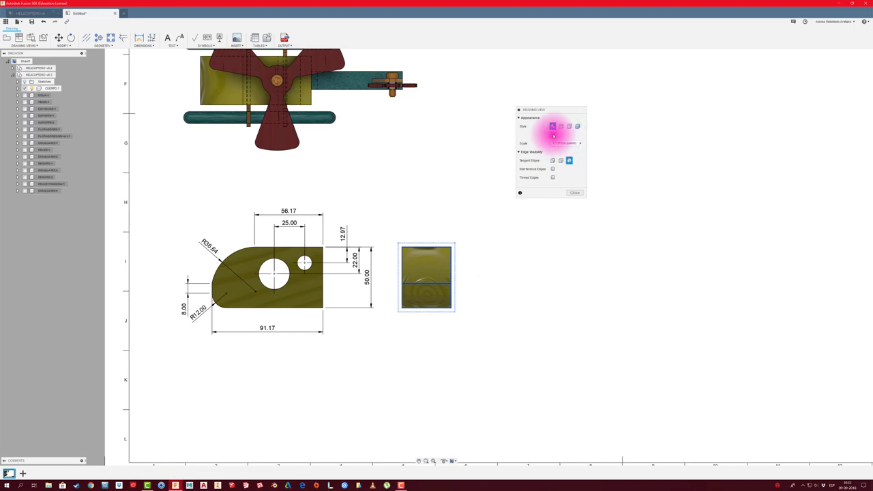
{"action": "left_click", "coordinate": [553, 135]}
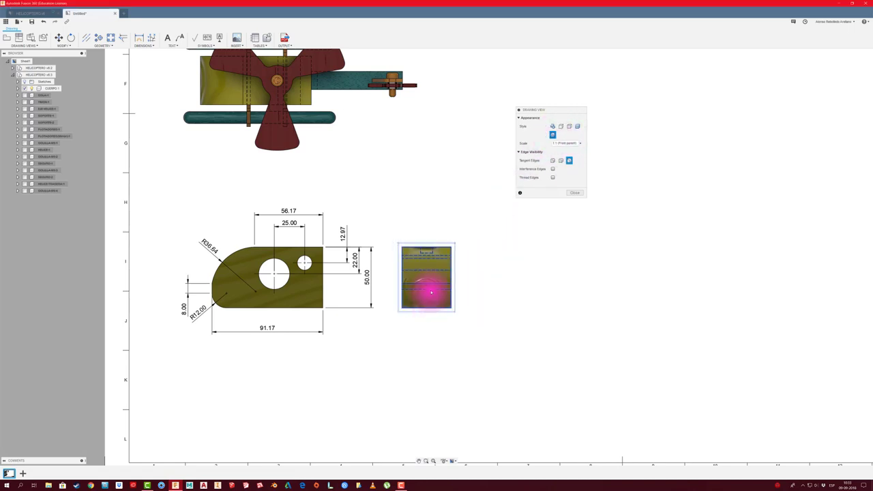
{"action": "scroll", "coordinate": [425, 289], "scroll_direction": "up", "scroll_amount": 2}
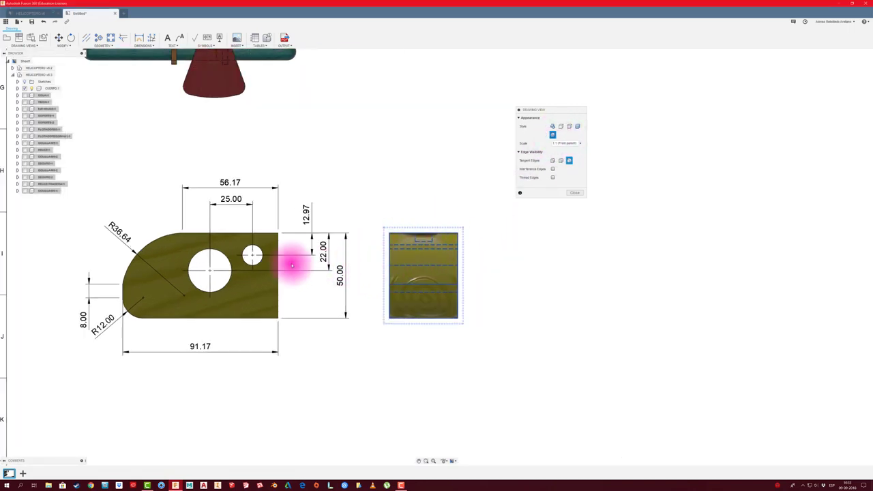
{"action": "left_click", "coordinate": [574, 193]}
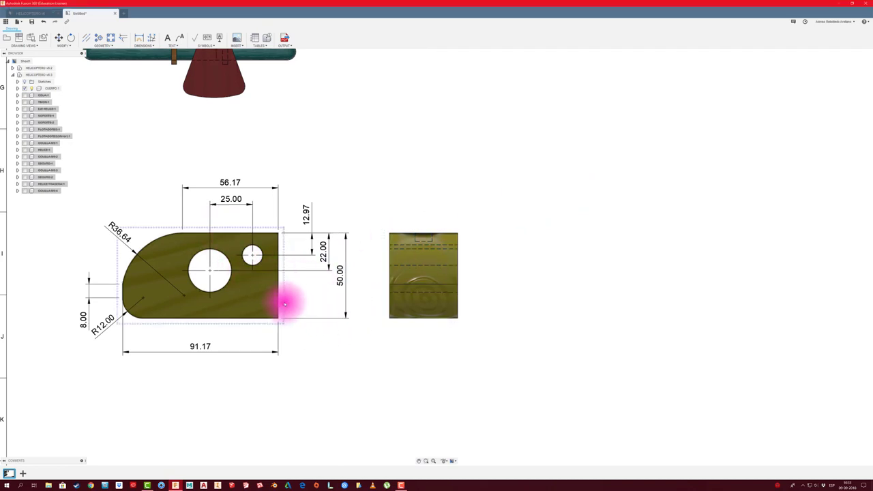
{"action": "double_click", "coordinate": [285, 303]}
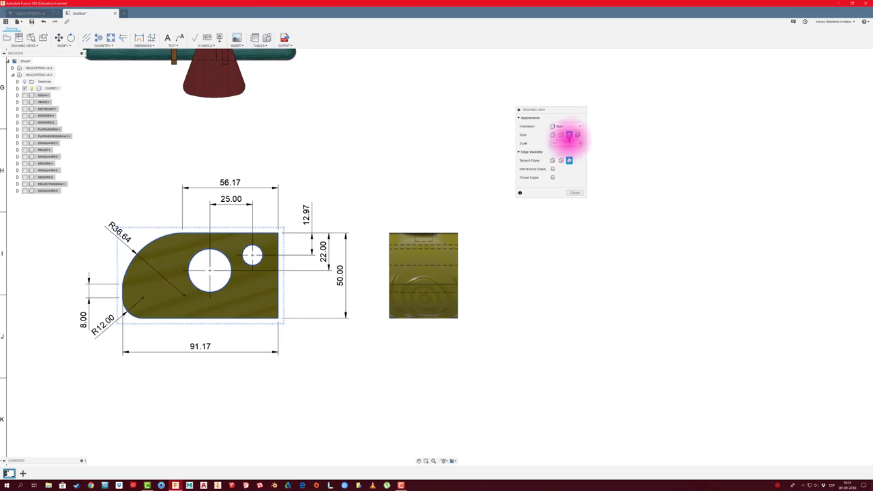
{"action": "left_click", "coordinate": [574, 192]}
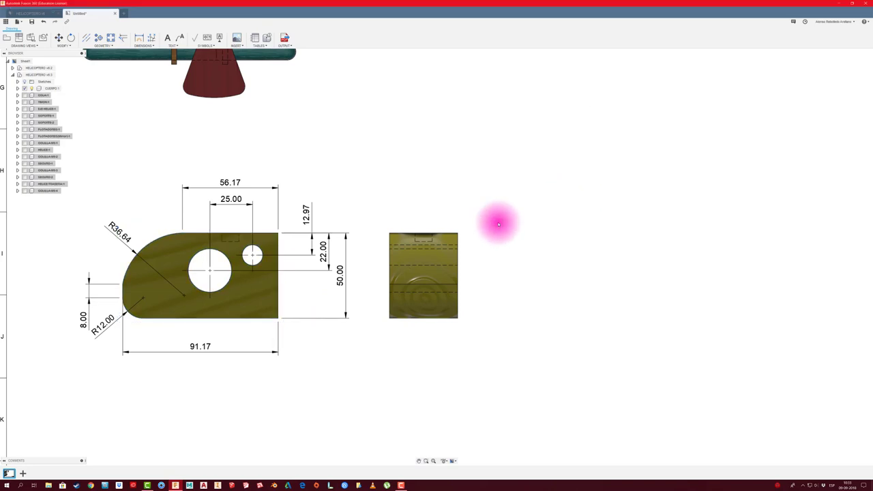
{"action": "scroll", "coordinate": [226, 225], "scroll_direction": "up", "scroll_amount": 3}
{"action": "middle_click_drag", "start_coordinate": [532, 247], "coordinate": [414, 238]}
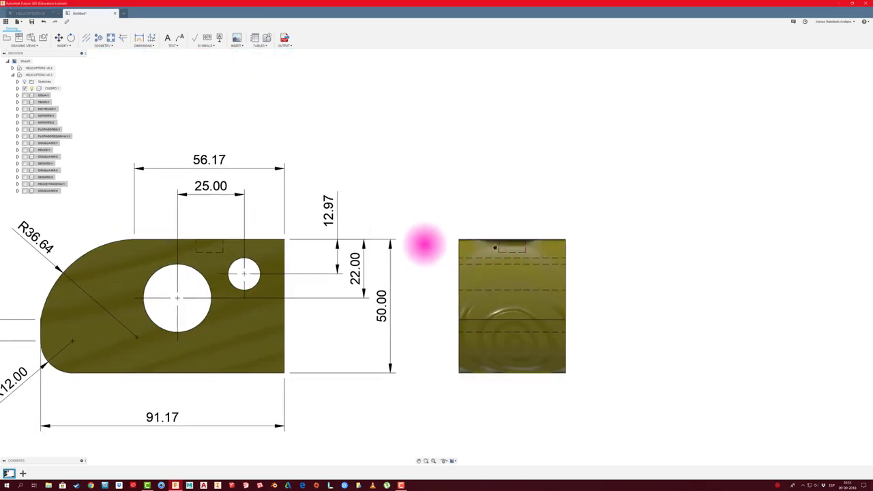
{"action": "key", "text": "Escape"}
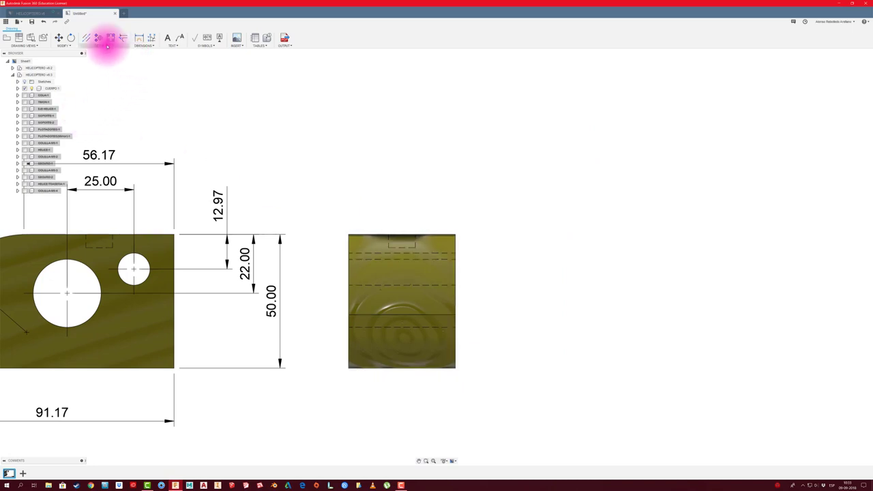
- Draw a vertical centerline through the support's side view
{"action": "left_click", "coordinate": [87, 39]}
{"action": "scroll", "coordinate": [388, 244], "scroll_direction": "up", "scroll_amount": 2}
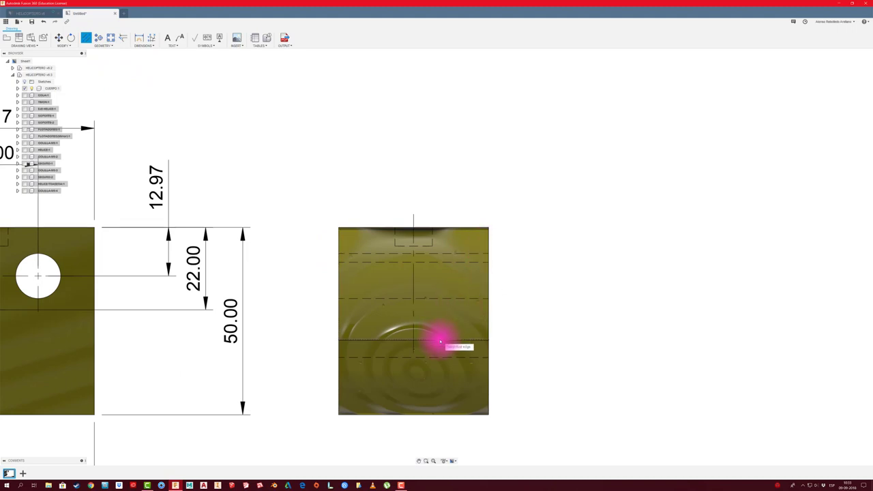
{"action": "left_click", "coordinate": [414, 431]}
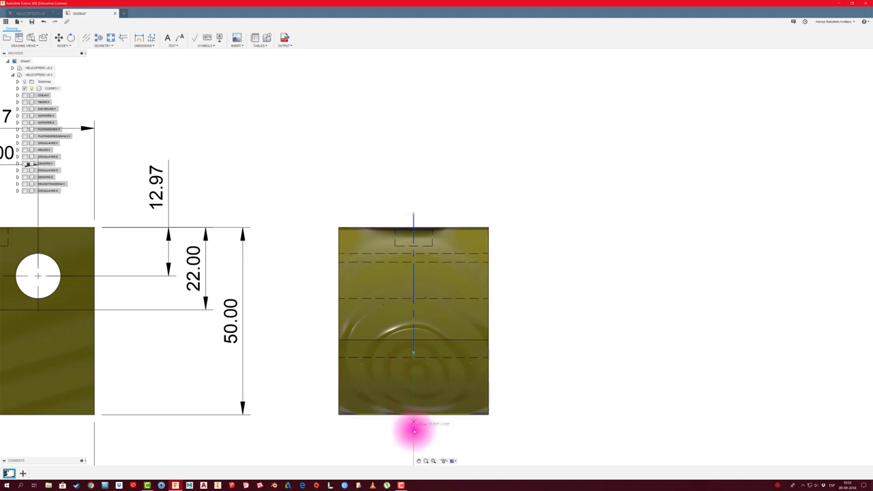
{"action": "left_click", "coordinate": [414, 440]}
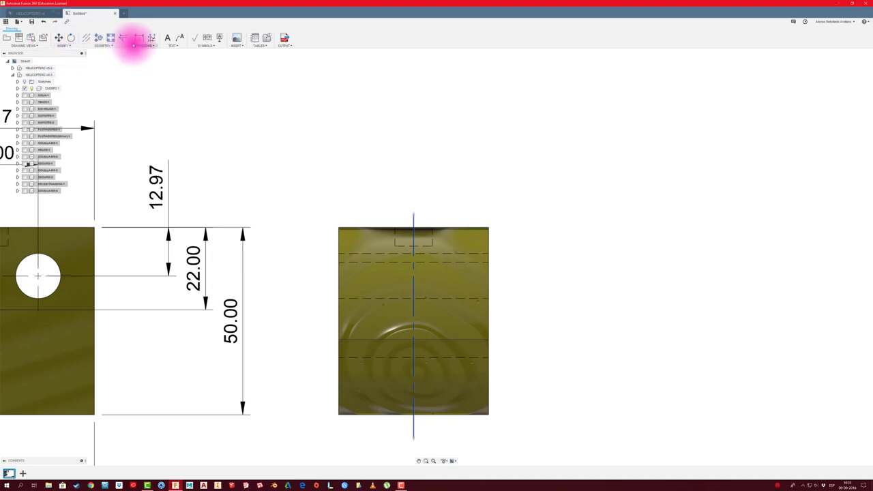
- Add a 10.00 dimension above the side view's top edge
{"action": "left_click", "coordinate": [138, 37]}
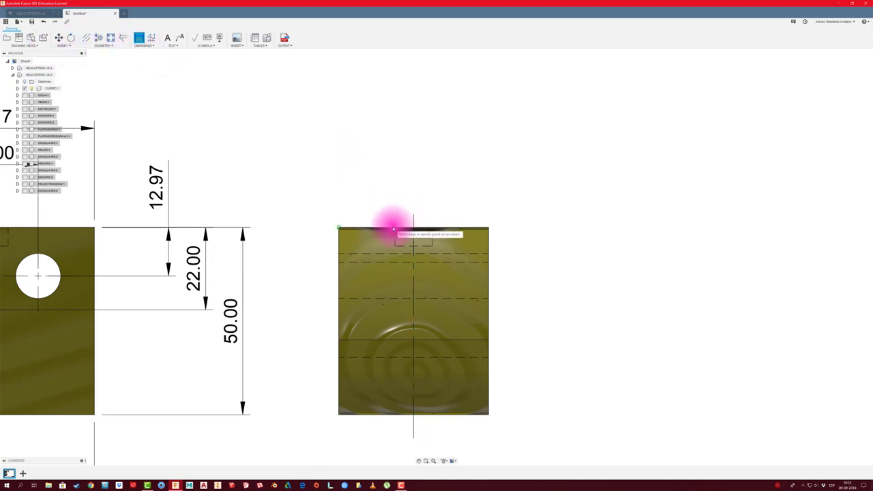
{"action": "left_click", "coordinate": [432, 229]}
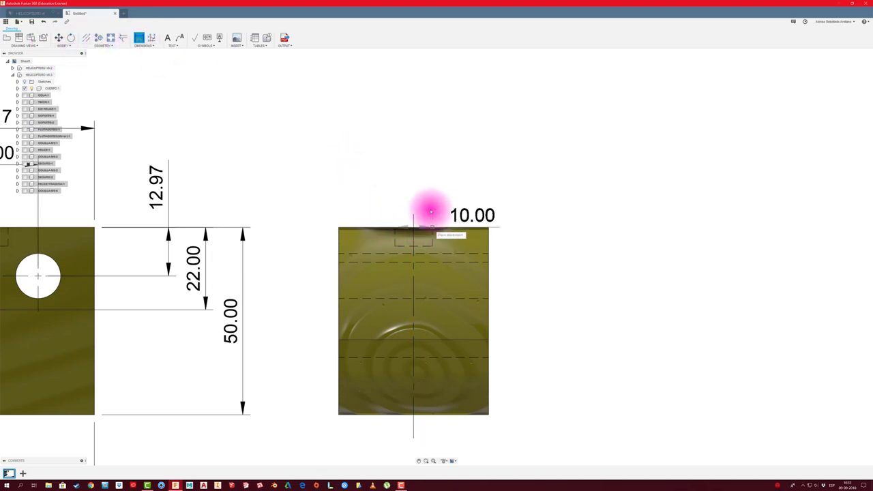
{"action": "left_click", "coordinate": [428, 179]}
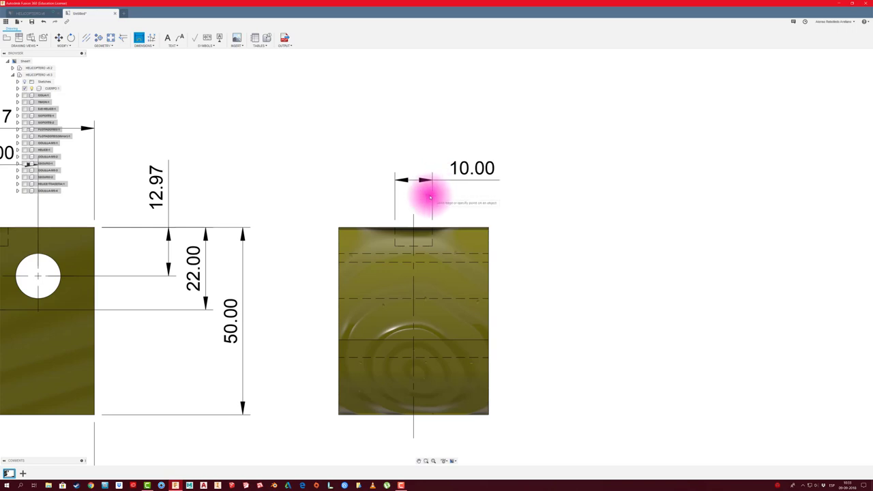
- Add the diameter symbol to the 10.00 dimension so it reads Ø10.00
{"action": "double_click", "coordinate": [466, 170]}
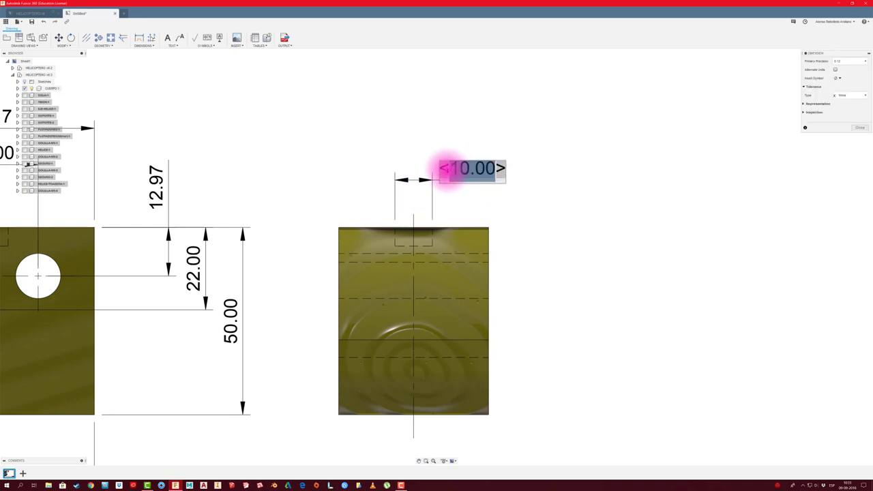
{"action": "left_click", "coordinate": [838, 78]}
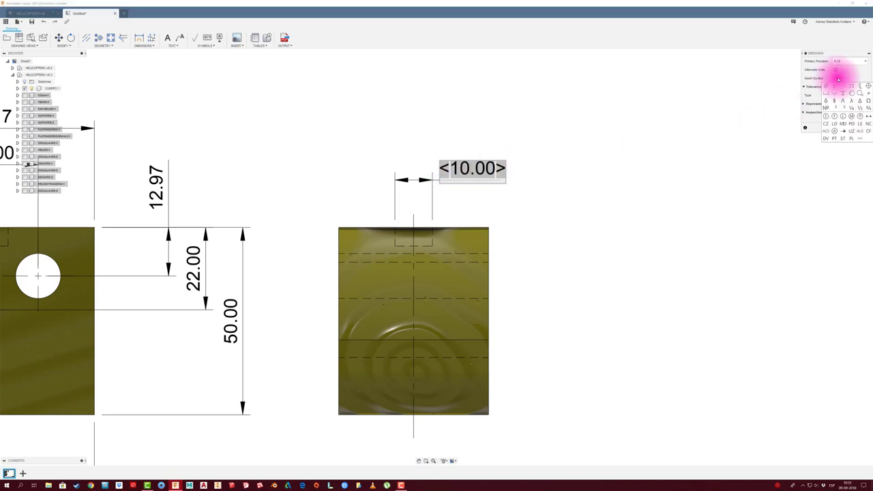
{"action": "left_click", "coordinate": [828, 87]}
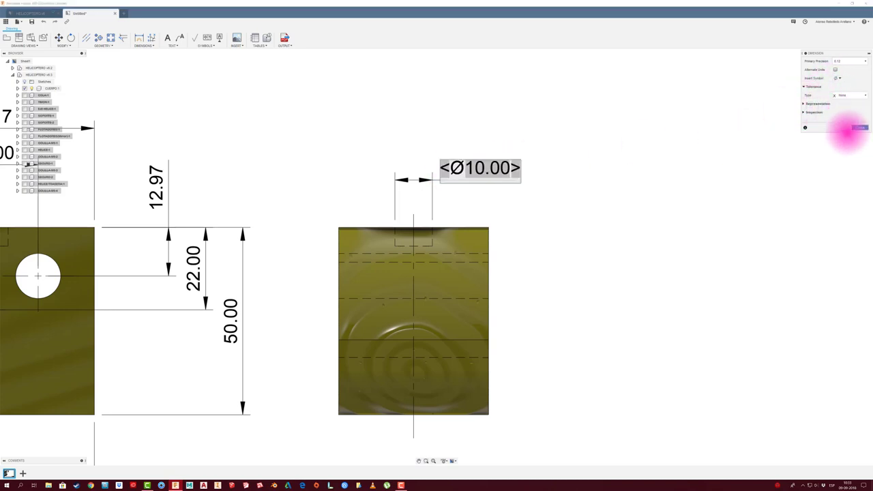
{"action": "left_click", "coordinate": [852, 129]}
{"action": "middle_click_drag", "start_coordinate": [341, 162], "coordinate": [415, 148]}
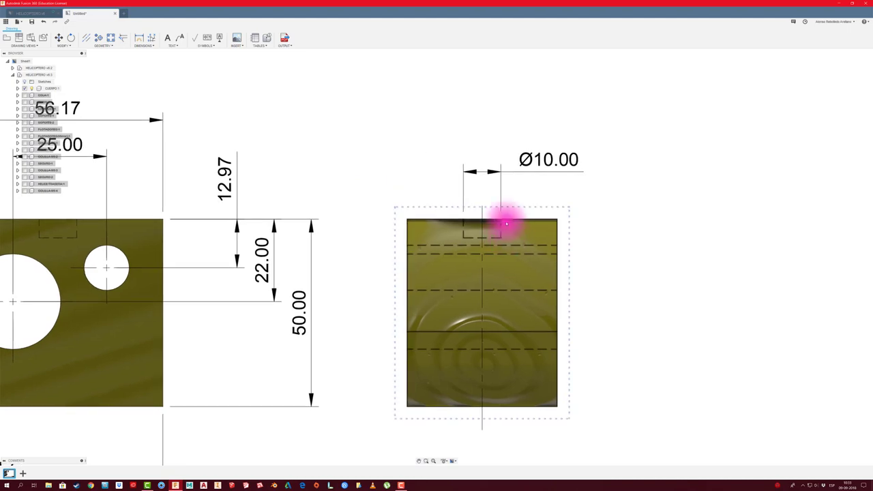
- Add a vertical 5.00 dimension to the right view and give it the depth symbol
{"action": "left_click", "coordinate": [139, 39]}
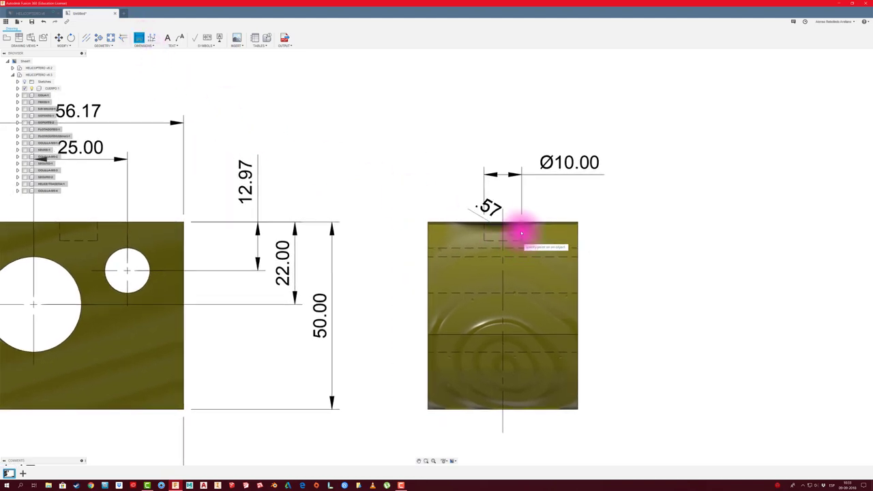
{"action": "left_click", "coordinate": [521, 223]}
{"action": "left_click", "coordinate": [645, 239]}
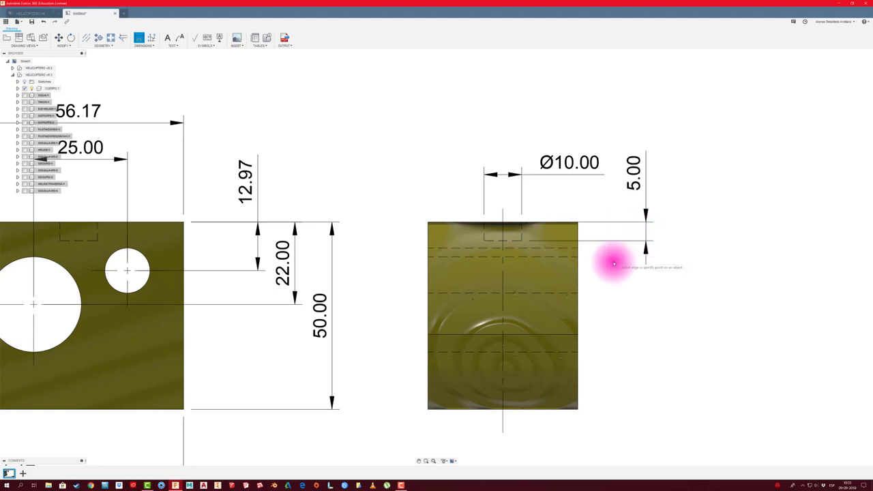
{"action": "key", "text": "Escape"}
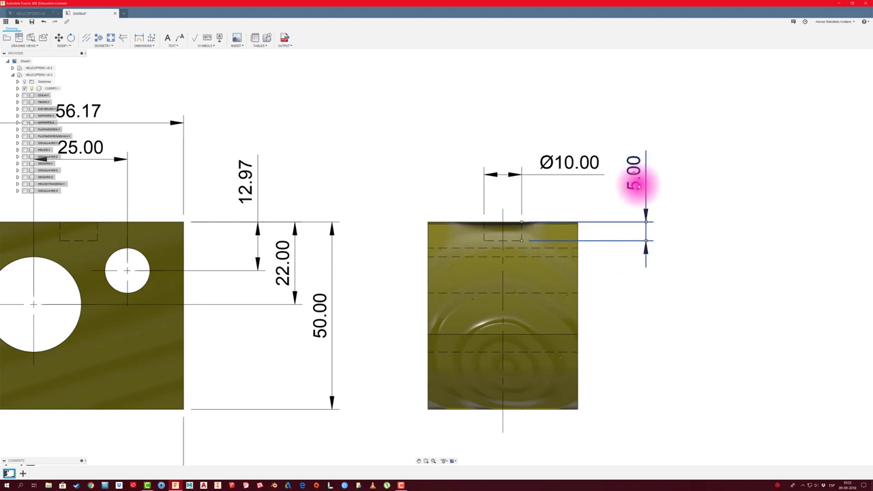
{"action": "double_click", "coordinate": [634, 184]}
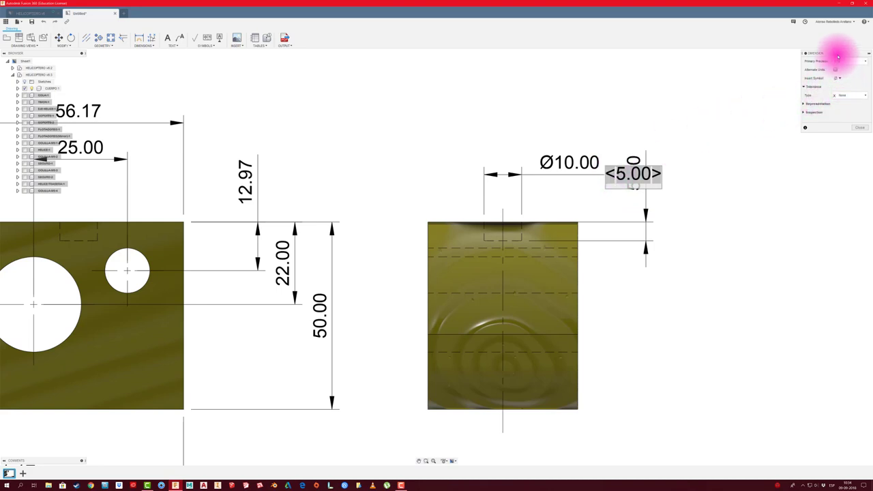
{"action": "left_click_drag", "start_coordinate": [838, 54], "coordinate": [715, 82]}
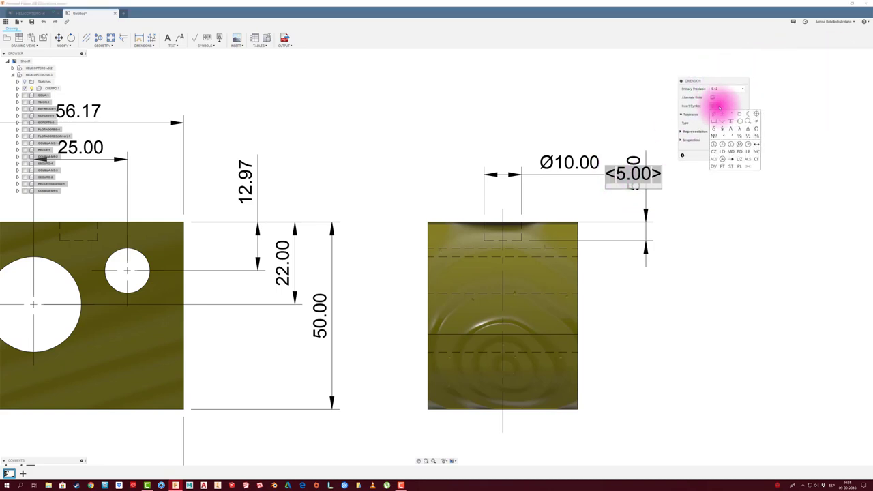
{"action": "left_click", "coordinate": [722, 121]}
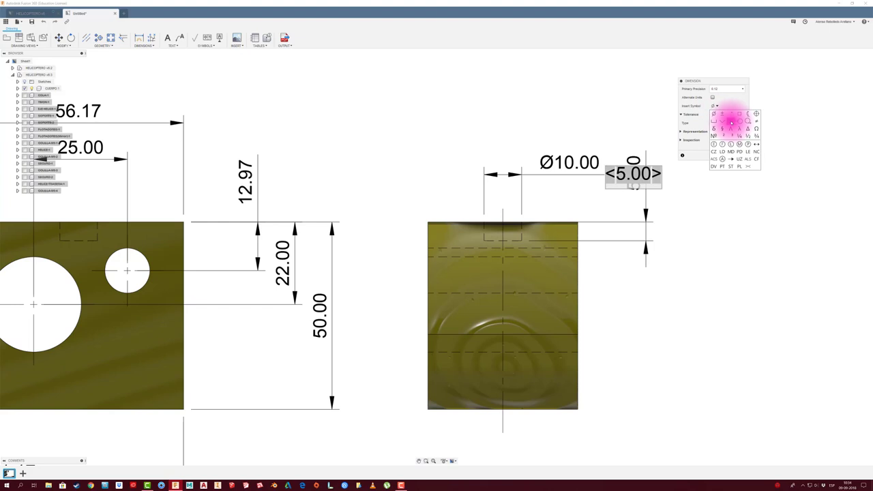
{"action": "left_click", "coordinate": [729, 121]}
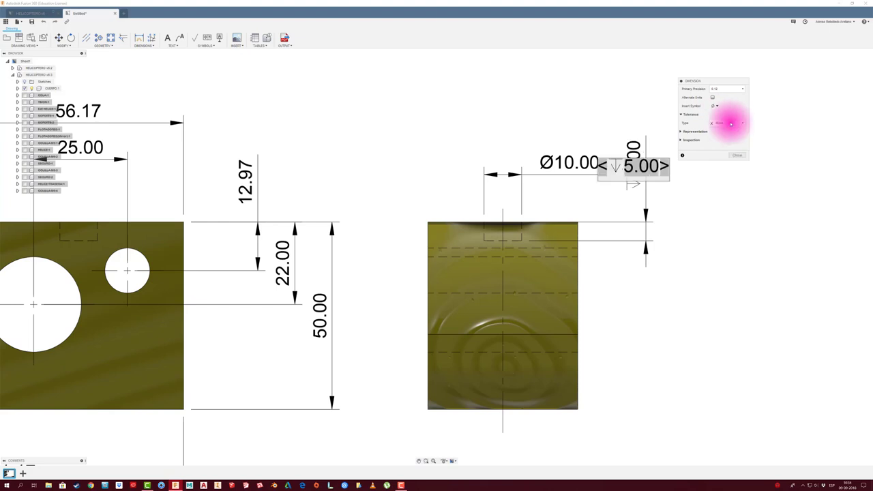
{"action": "left_click", "coordinate": [731, 161]}
{"action": "middle_click_drag", "start_coordinate": [390, 123], "coordinate": [370, 179]}
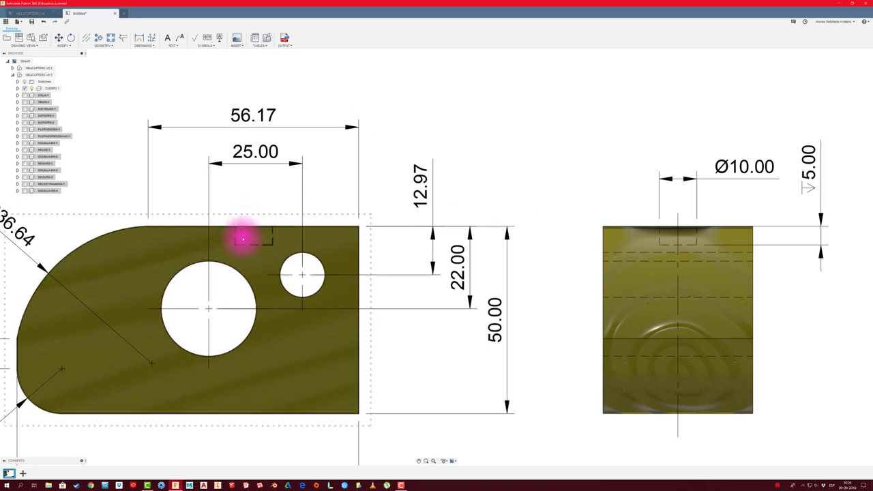
- Try a dimension from the hidden hole's centreline to the right edge, then cancel the chain
{"action": "left_click", "coordinate": [86, 37]}
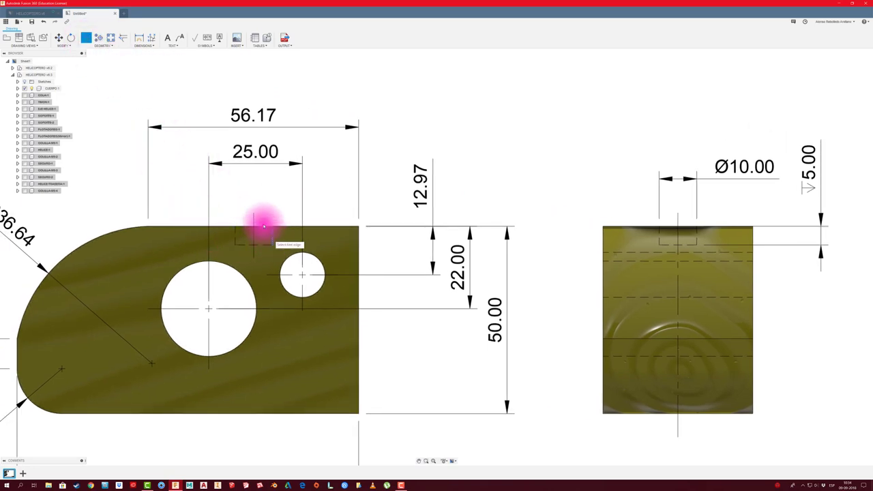
{"action": "left_click", "coordinate": [139, 38]}
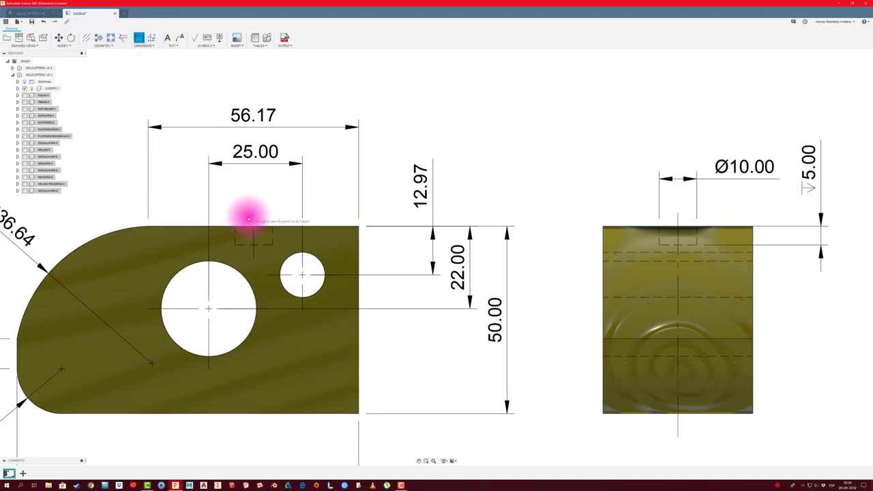
{"action": "left_click", "coordinate": [253, 215]}
{"action": "left_click", "coordinate": [356, 225]}
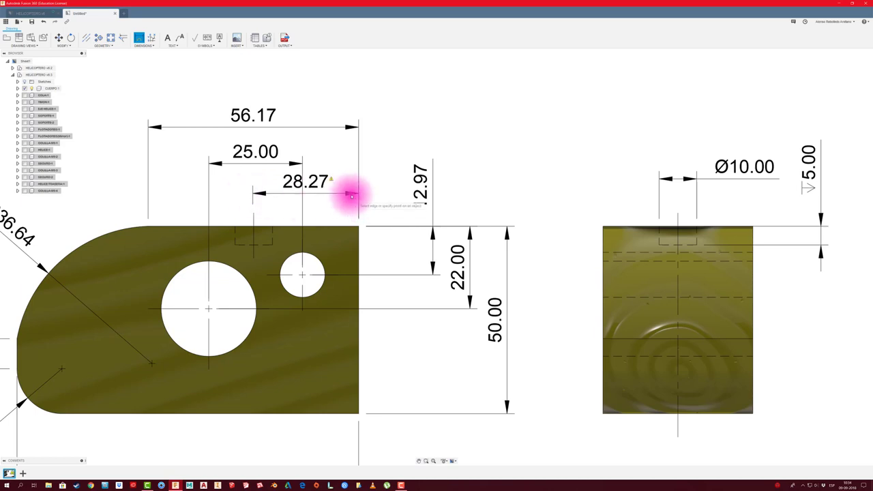
{"action": "scroll", "coordinate": [345, 193], "scroll_direction": "down", "scroll_amount": 3}
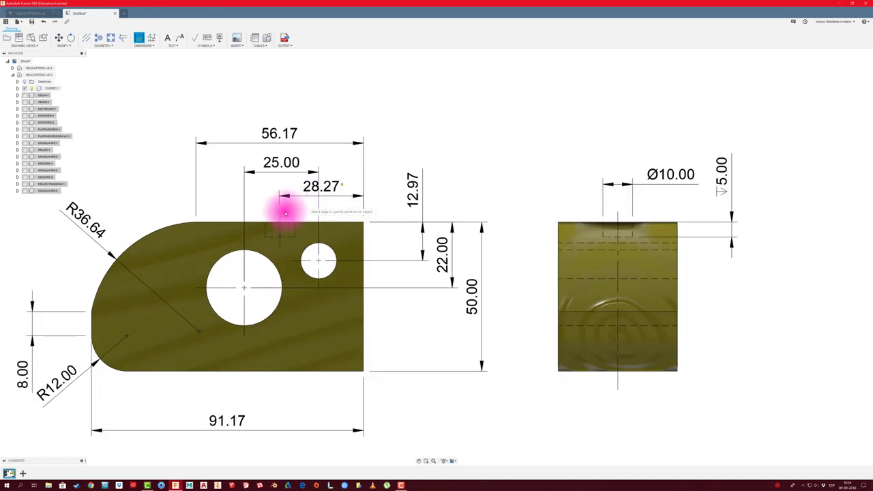
{"action": "scroll", "coordinate": [287, 211], "scroll_direction": "up", "scroll_amount": 4}
{"action": "left_click", "coordinate": [255, 217]}
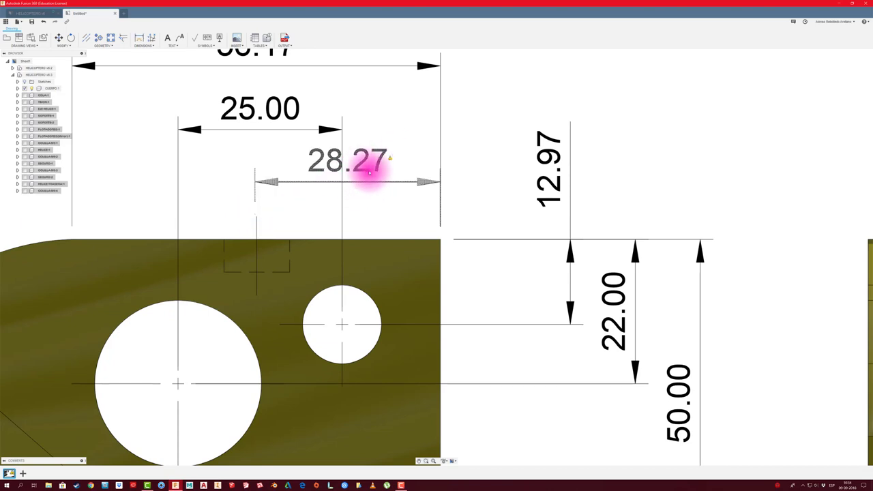
{"action": "key", "text": "Escape"}
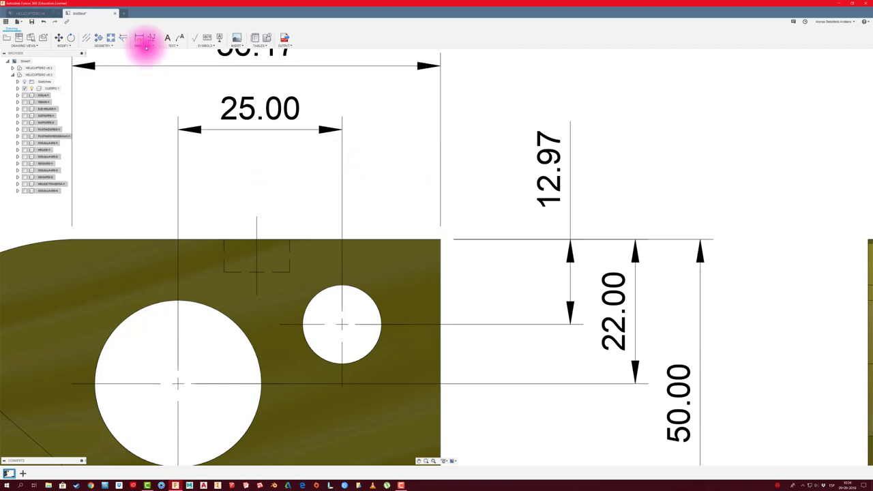
- Dimension 28.00 from the hidden hole's centre to the top-right corner, placed above the part
{"action": "left_click", "coordinate": [139, 37]}
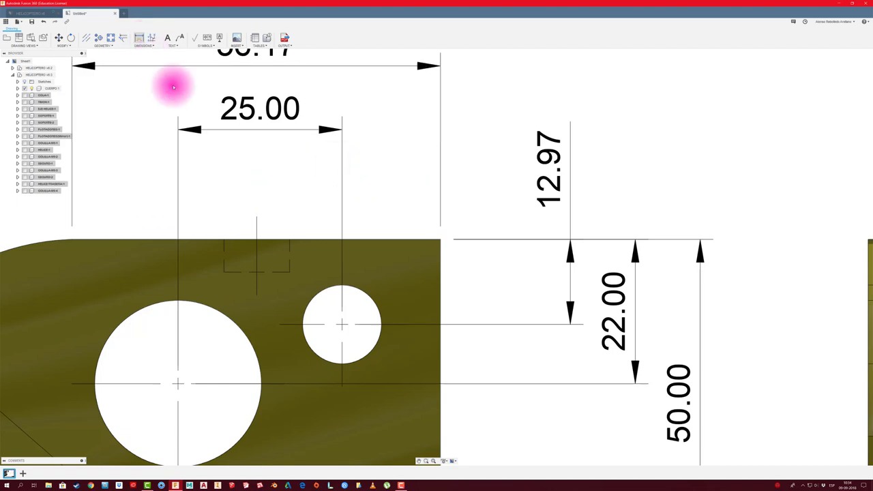
{"action": "left_click", "coordinate": [257, 217]}
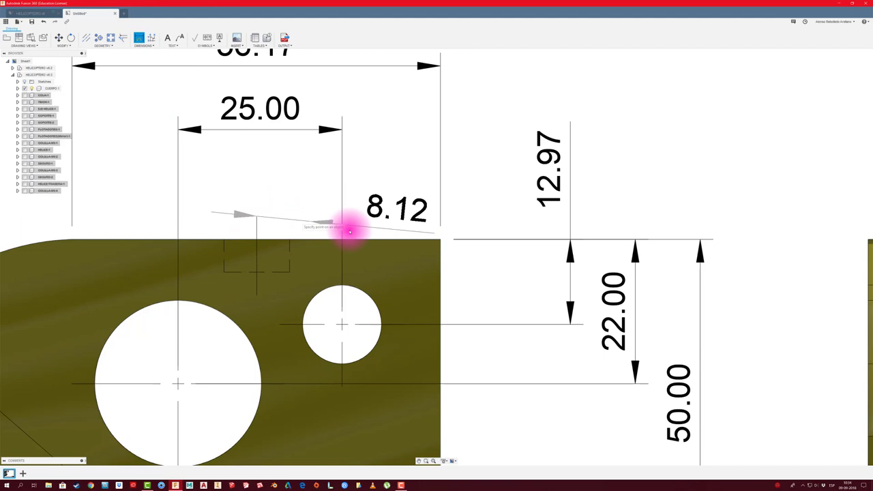
{"action": "left_click", "coordinate": [440, 238]}
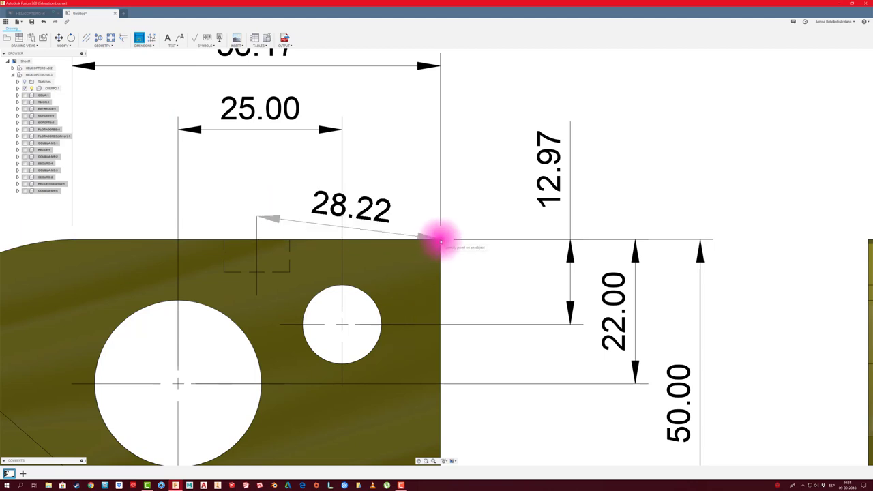
{"action": "left_click", "coordinate": [239, 180]}
{"action": "scroll", "coordinate": [347, 202], "scroll_direction": "down", "scroll_amount": 3}
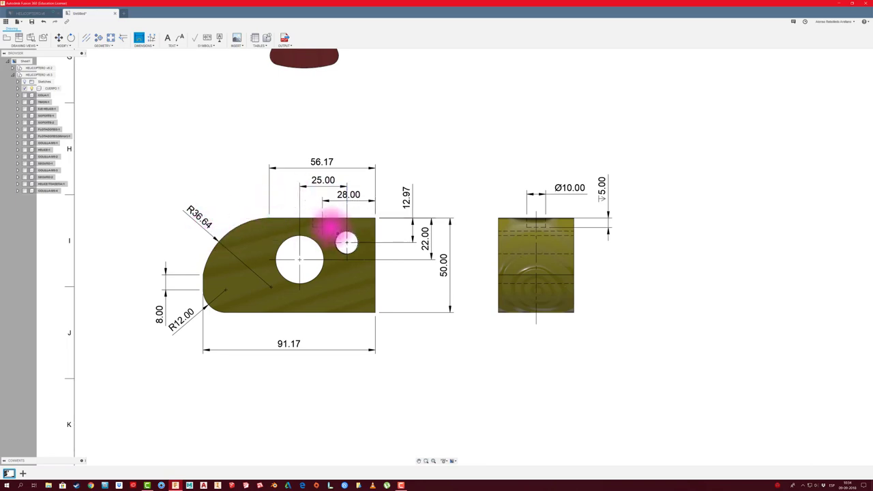
- Set the sheet's Linear Dimension Precision to 0.1, e.g. 56.2, 91.2, 13.0
{"action": "middle_click_drag", "start_coordinate": [331, 240], "coordinate": [327, 229]}
{"action": "middle_click_drag", "start_coordinate": [444, 327], "coordinate": [439, 315]}
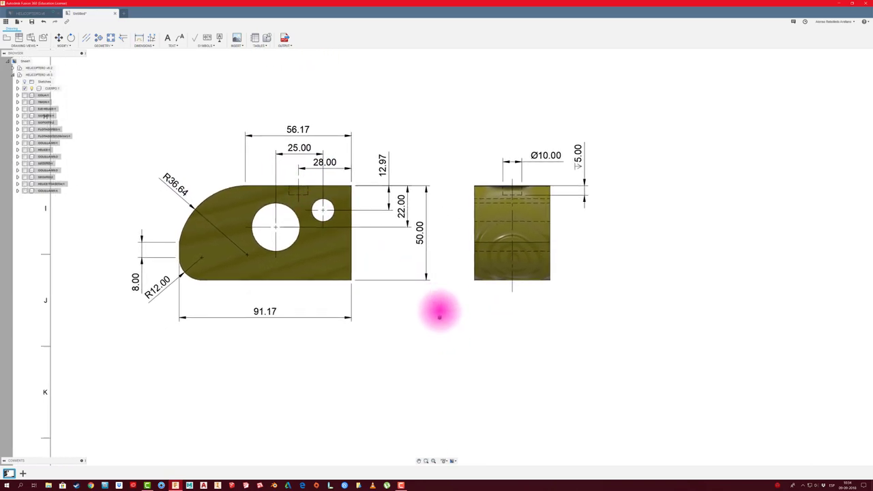
{"action": "left_click", "coordinate": [444, 461]}
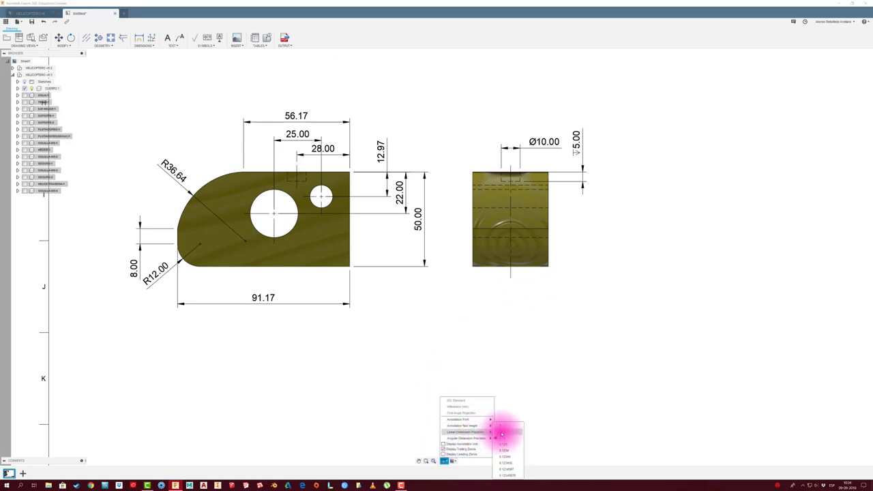
{"action": "left_click", "coordinate": [502, 433]}
{"action": "scroll", "coordinate": [388, 351], "scroll_direction": "down", "scroll_amount": 2}
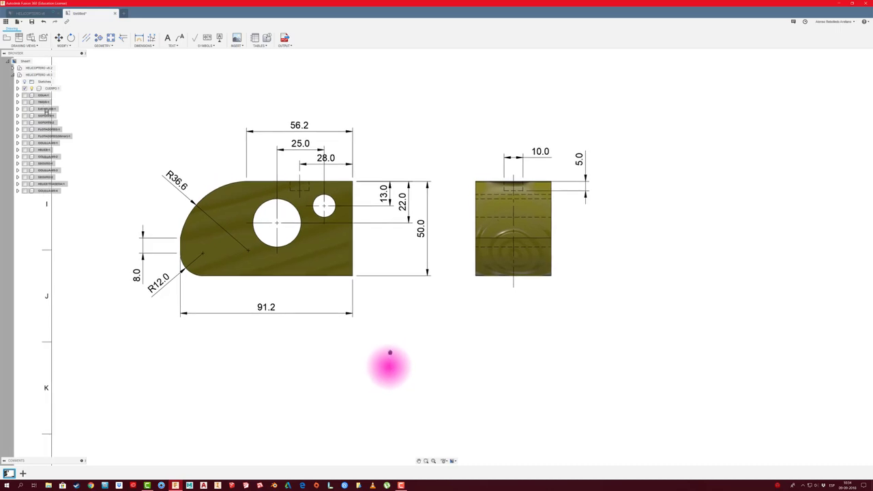
{"action": "scroll", "coordinate": [387, 363], "scroll_direction": "down", "scroll_amount": 2}
{"action": "scroll", "coordinate": [386, 364], "scroll_direction": "down", "scroll_amount": 2}
{"action": "scroll", "coordinate": [387, 368], "scroll_direction": "down", "scroll_amount": 2}
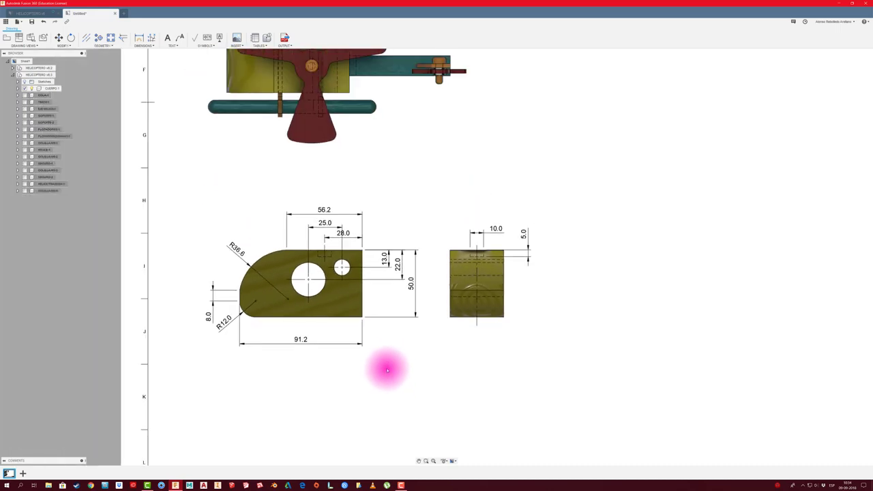
{"action": "scroll", "coordinate": [335, 313], "scroll_direction": "up", "scroll_amount": 1}
{"action": "scroll", "coordinate": [307, 272], "scroll_direction": "up", "scroll_amount": 3}
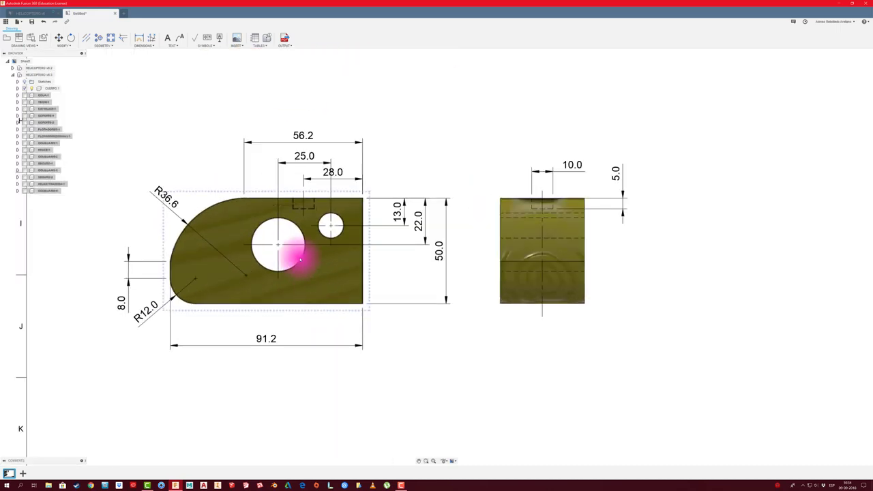
{"action": "left_click", "coordinate": [138, 39]}
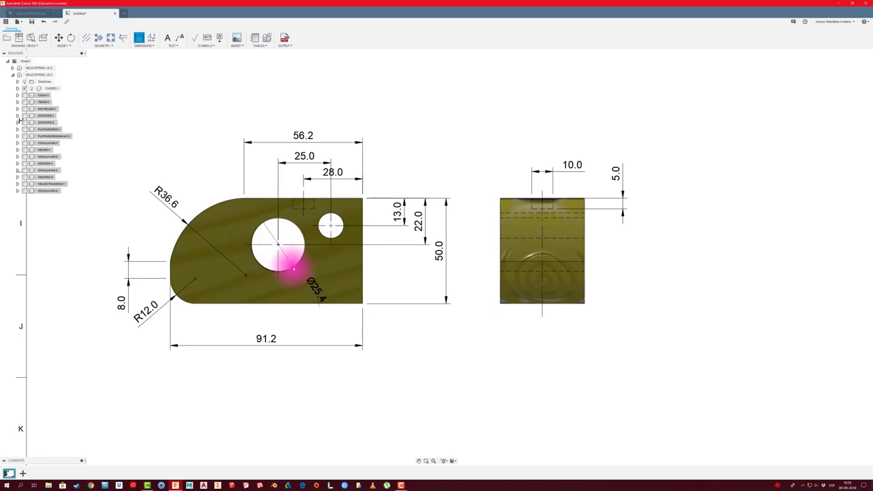
{"action": "left_click", "coordinate": [314, 266]}
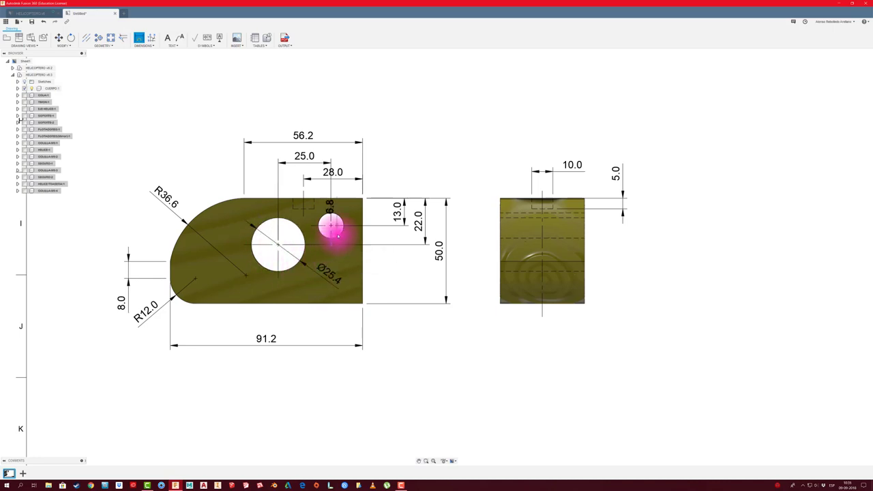
{"action": "left_click", "coordinate": [376, 265]}
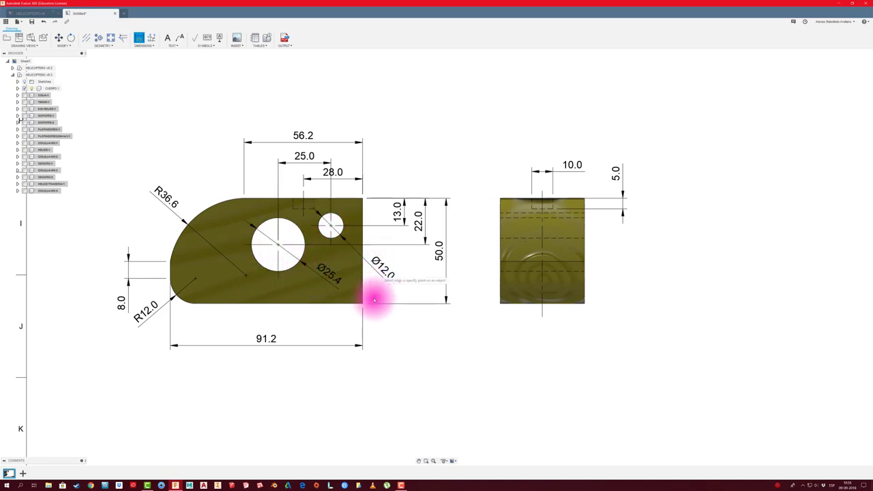
{"action": "scroll", "coordinate": [401, 347], "scroll_direction": "down", "scroll_amount": 2}
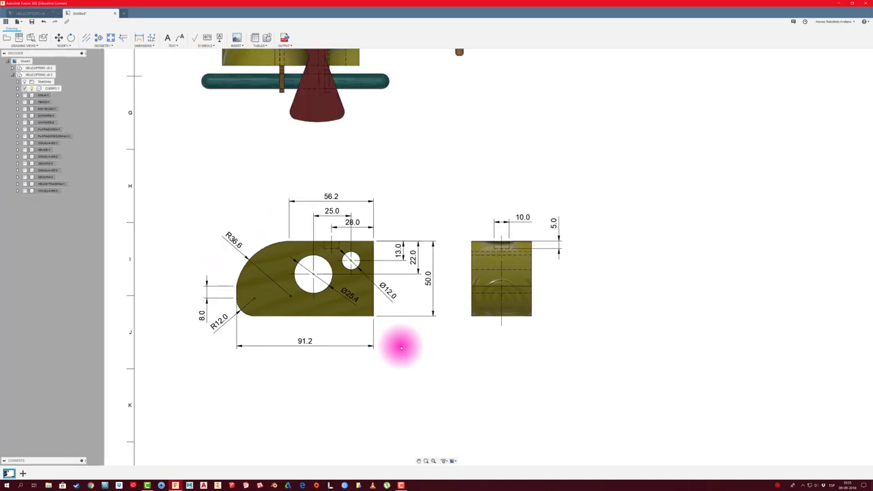
{"action": "scroll", "coordinate": [351, 364], "scroll_direction": "down", "scroll_amount": 2}
{"action": "scroll", "coordinate": [339, 366], "scroll_direction": "up", "scroll_amount": 1}
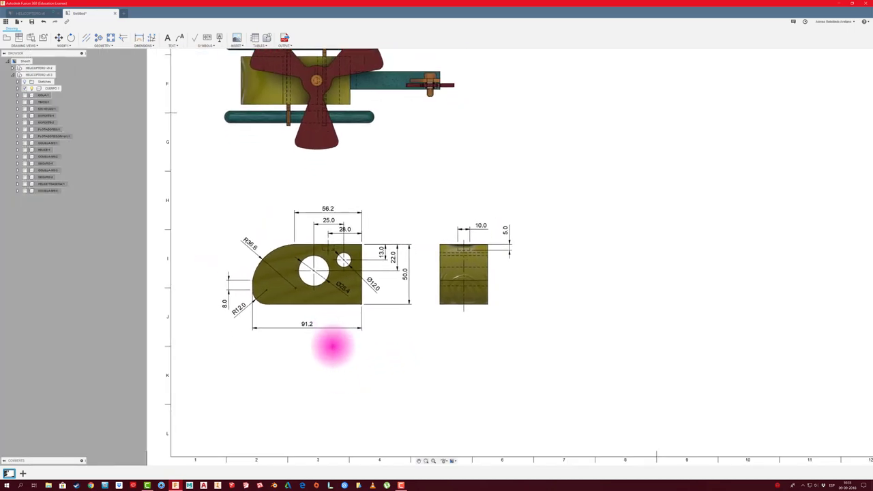
{"action": "scroll", "coordinate": [329, 350], "scroll_direction": "down", "scroll_amount": 1}
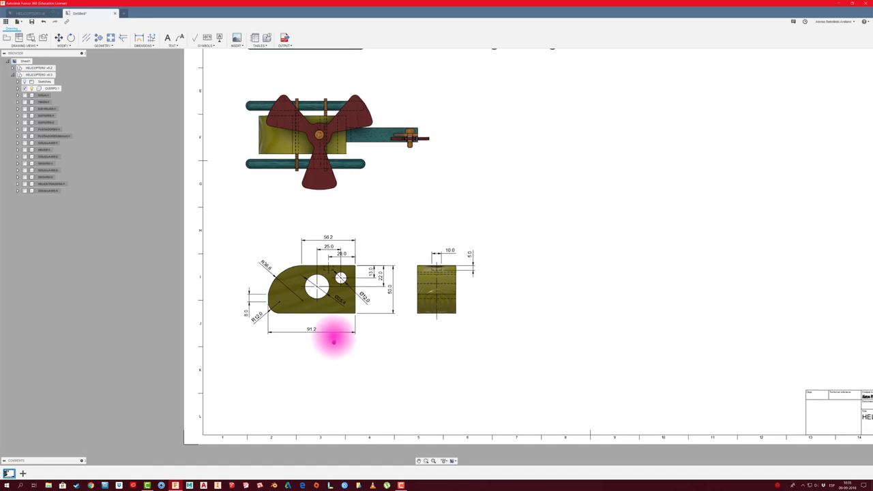
- Cancel the support's projected view and zoom out to show the whole HELICOPTERO sheet
{"action": "left_click", "coordinate": [314, 283]}
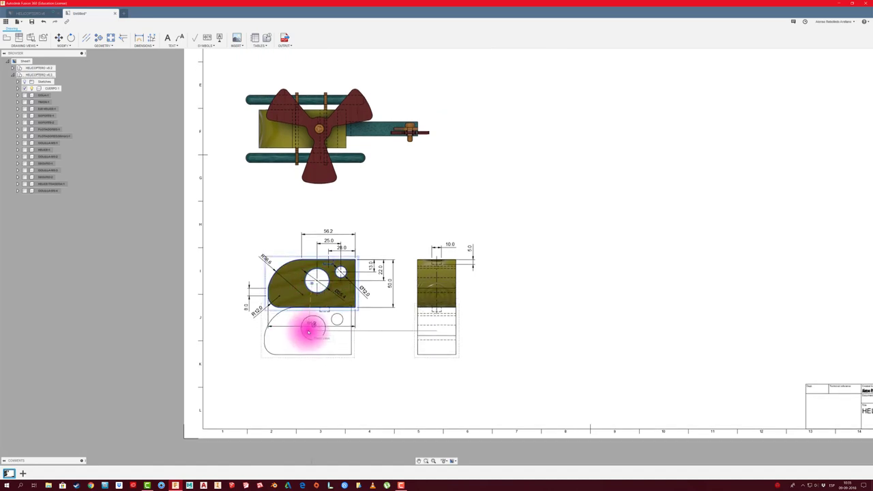
{"action": "key", "text": "Escape"}
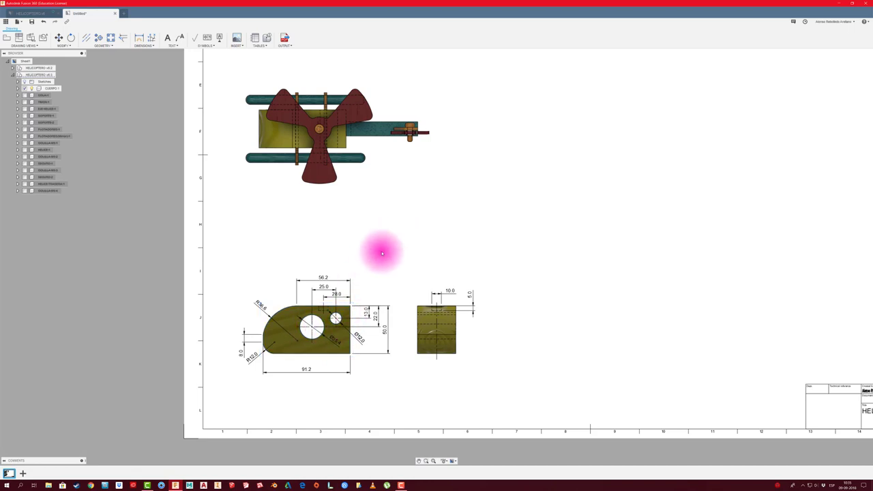
{"action": "scroll", "coordinate": [385, 259], "scroll_direction": "down", "scroll_amount": 1}
{"action": "scroll", "coordinate": [409, 286], "scroll_direction": "down", "scroll_amount": 1}
{"action": "scroll", "coordinate": [426, 331], "scroll_direction": "down", "scroll_amount": 1}
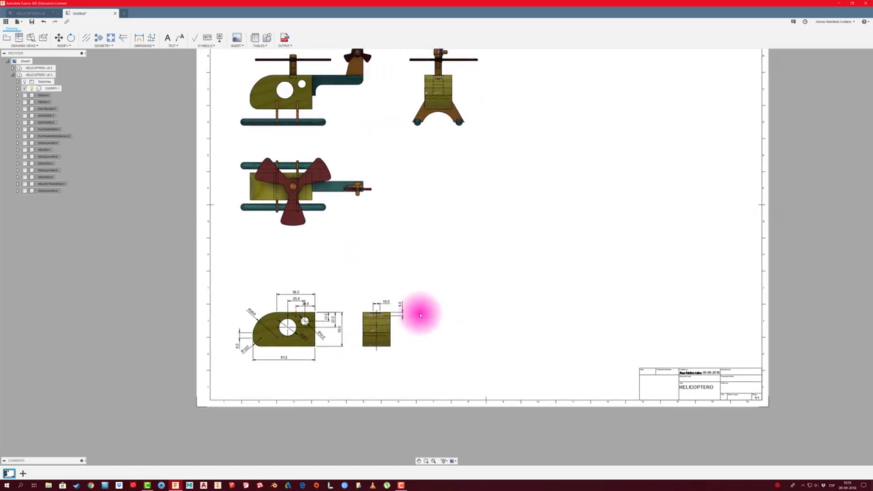
{"action": "mouse_move", "coordinate": [427, 319]}
{"action": "middle_mouse_down"}
{"action": "mouse_move", "coordinate": [426, 355]}
{"action": "mouse_move", "coordinate": [398, 302]}
{"action": "mouse_move", "coordinate": [484, 312]}
{"action": "middle_mouse_up"}
{"action": "left_click", "coordinate": [302, 179]}
{"action": "left_click", "coordinate": [389, 208]}
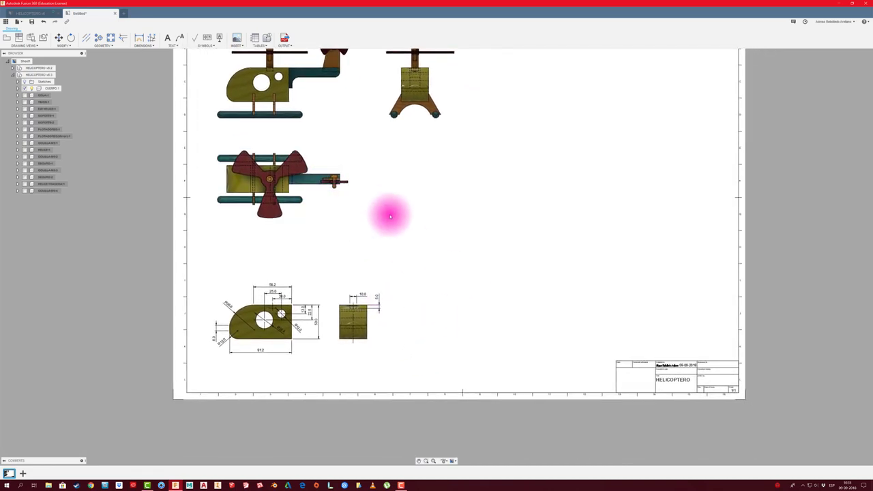
{"action": "scroll", "coordinate": [390, 225], "scroll_direction": "up", "scroll_amount": 1}
{"action": "middle_click_drag", "start_coordinate": [390, 225], "coordinate": [398, 287]}
{"action": "scroll", "coordinate": [389, 253], "scroll_direction": "down", "scroll_amount": 2}
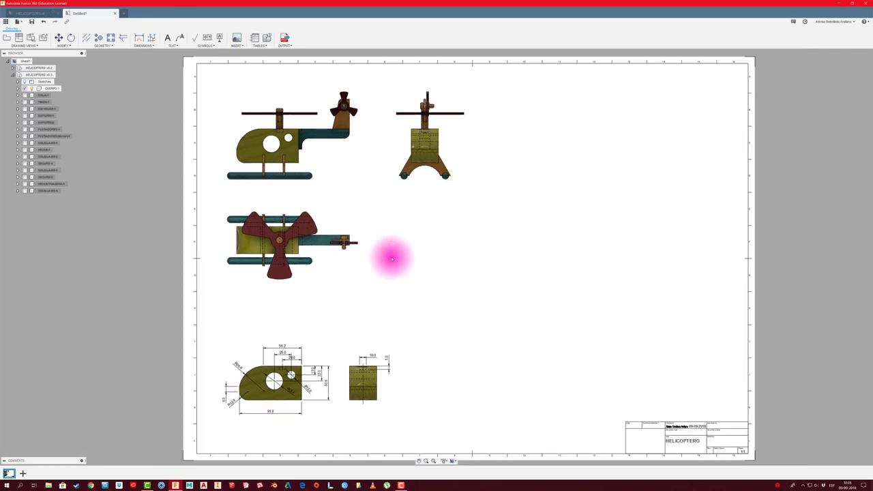
- Insert an 11-row parts list from the side helicopter view just above the title block
{"action": "left_click", "coordinate": [255, 37]}
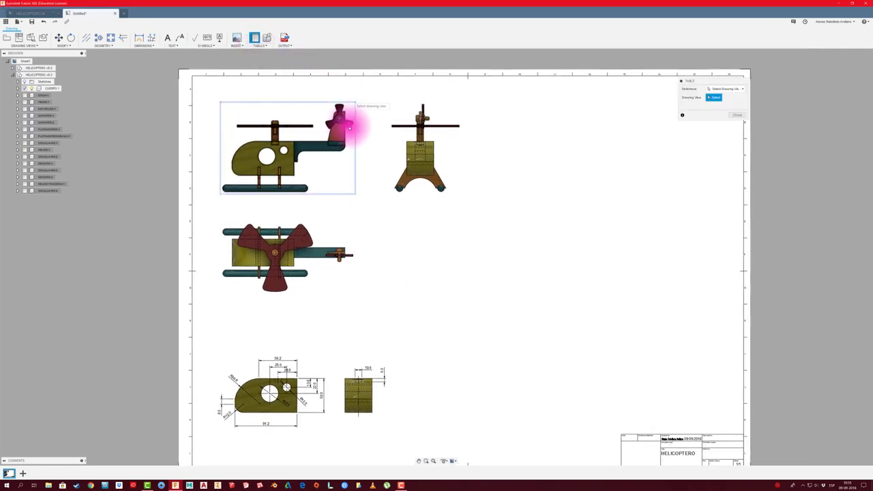
{"action": "left_click", "coordinate": [353, 162]}
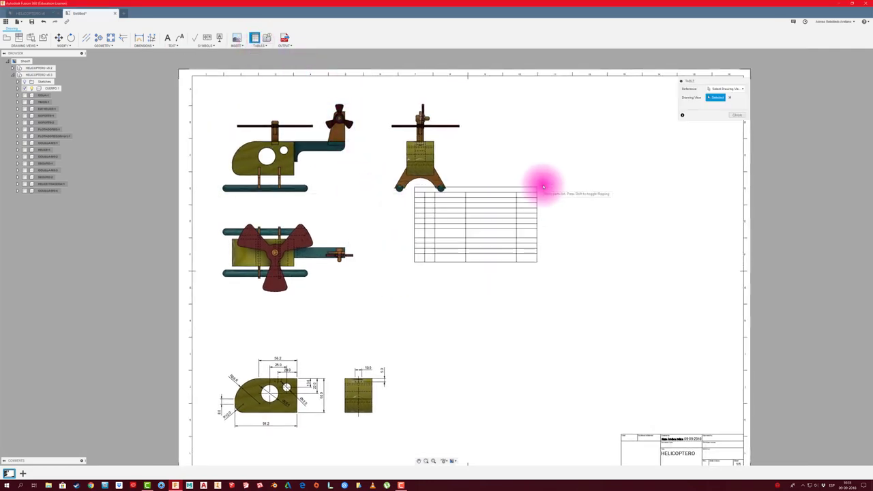
{"action": "middle_click_drag", "start_coordinate": [495, 168], "coordinate": [370, 118]}
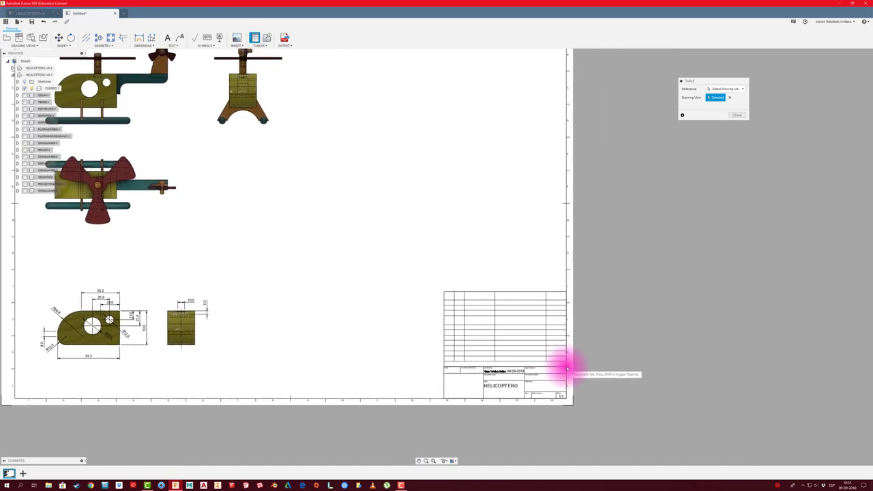
{"action": "left_click", "coordinate": [575, 343]}
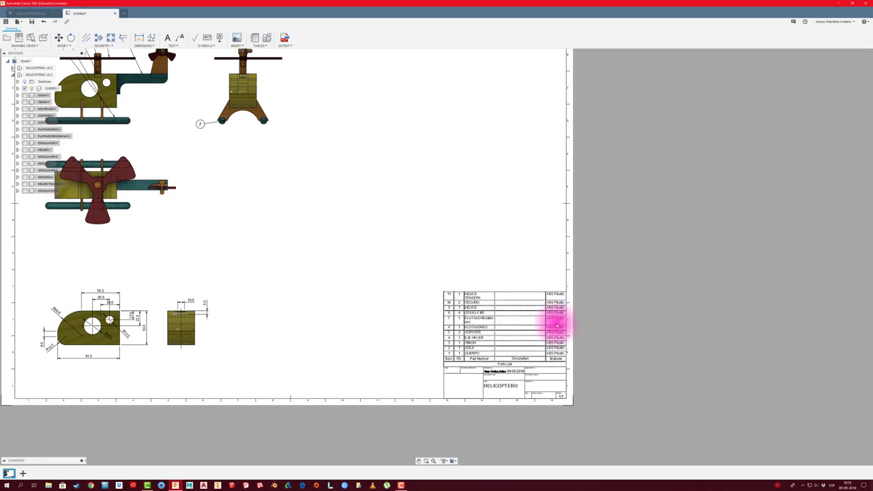
{"action": "scroll", "coordinate": [555, 321], "scroll_direction": "up", "scroll_amount": 3}
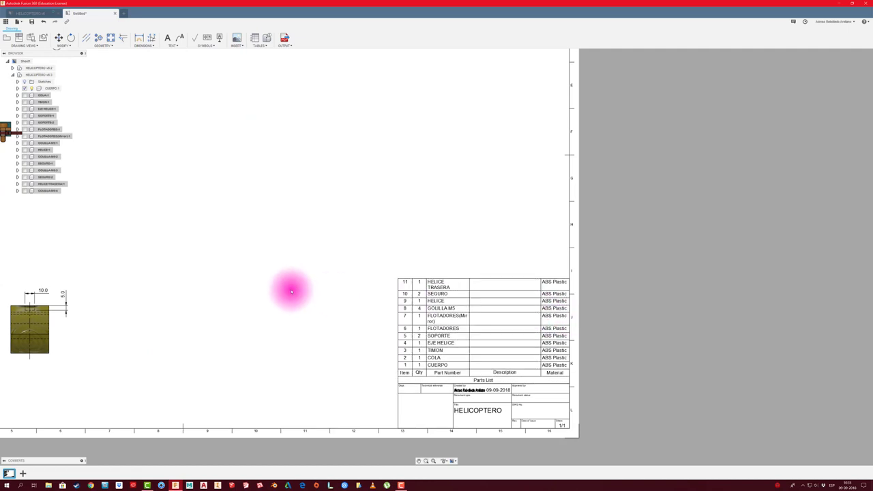
{"action": "middle_click_drag", "start_coordinate": [291, 277], "coordinate": [332, 276]}
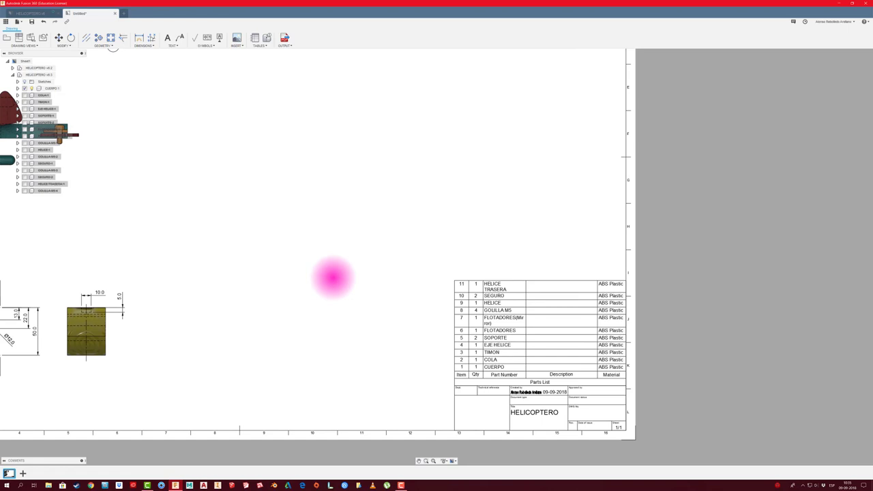
{"action": "scroll", "coordinate": [332, 276], "scroll_direction": "down", "scroll_amount": 1}
{"action": "scroll", "coordinate": [331, 277], "scroll_direction": "down", "scroll_amount": 2}
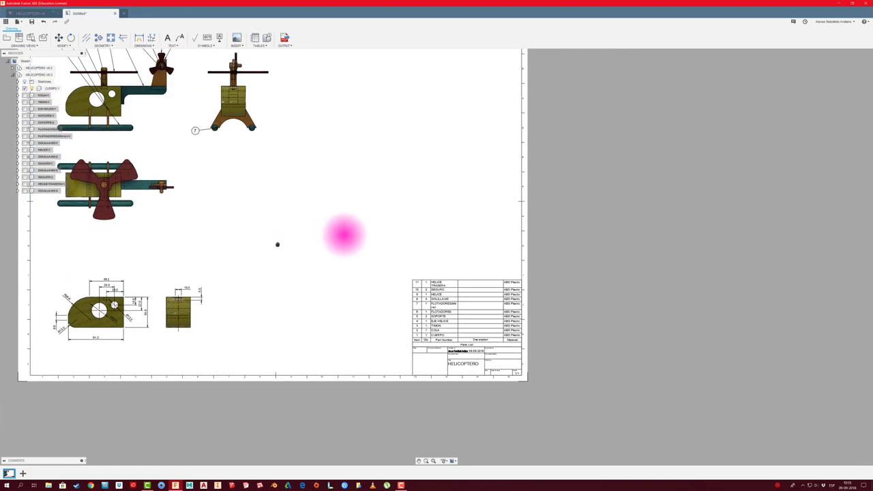
- Zoom in on the support's side view, abandoning a first dimension attempt
{"action": "middle_click_drag", "start_coordinate": [191, 290], "coordinate": [278, 281]}
{"action": "scroll", "coordinate": [255, 312], "scroll_direction": "up", "scroll_amount": 2}
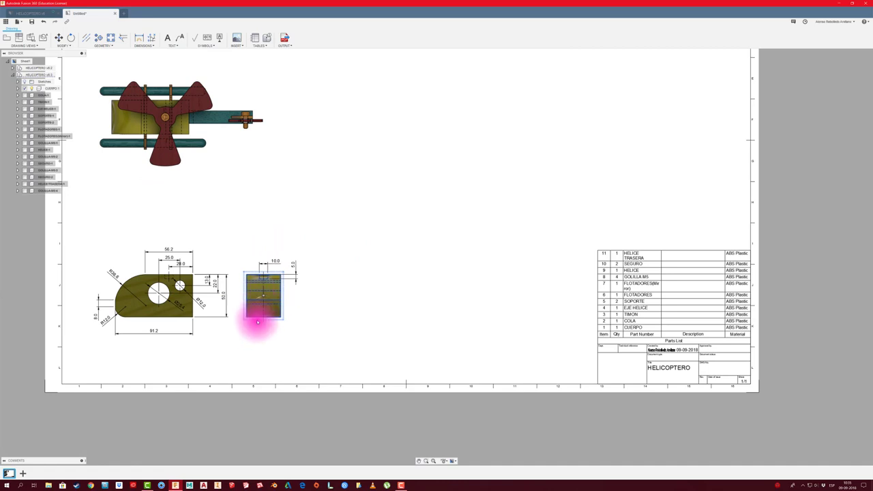
{"action": "scroll", "coordinate": [253, 322], "scroll_direction": "up", "scroll_amount": 2}
{"action": "left_click", "coordinate": [138, 37]}
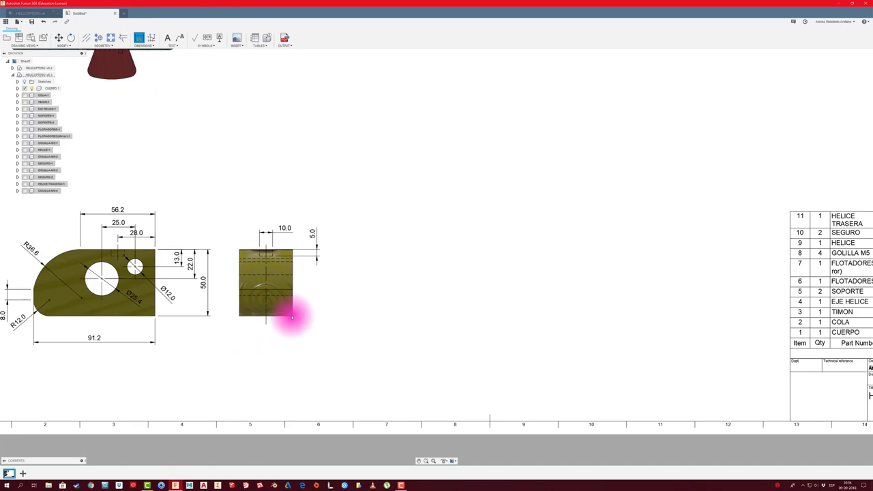
{"action": "key", "text": "Escape"}
{"action": "scroll", "coordinate": [234, 321], "scroll_direction": "down", "scroll_amount": 5}
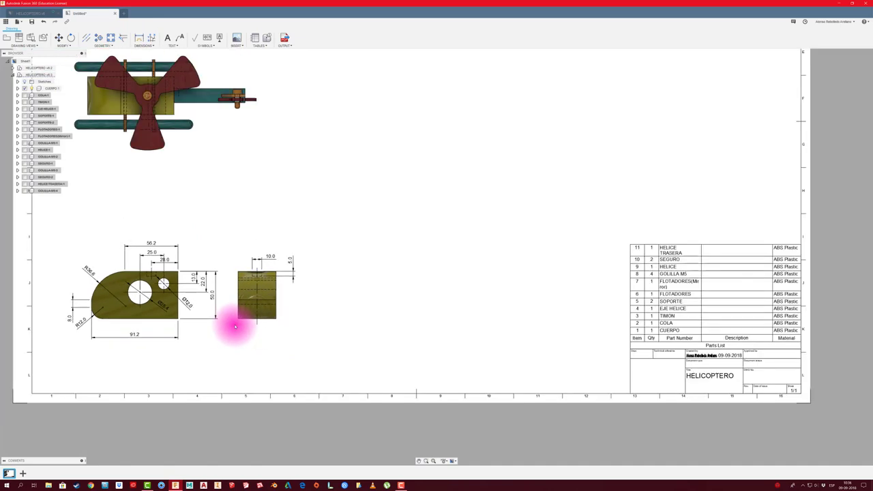
{"action": "scroll", "coordinate": [240, 318], "scroll_direction": "up", "scroll_amount": 5}
{"action": "scroll", "coordinate": [265, 300], "scroll_direction": "up", "scroll_amount": 3}
{"action": "scroll", "coordinate": [264, 301], "scroll_direction": "up", "scroll_amount": 2}
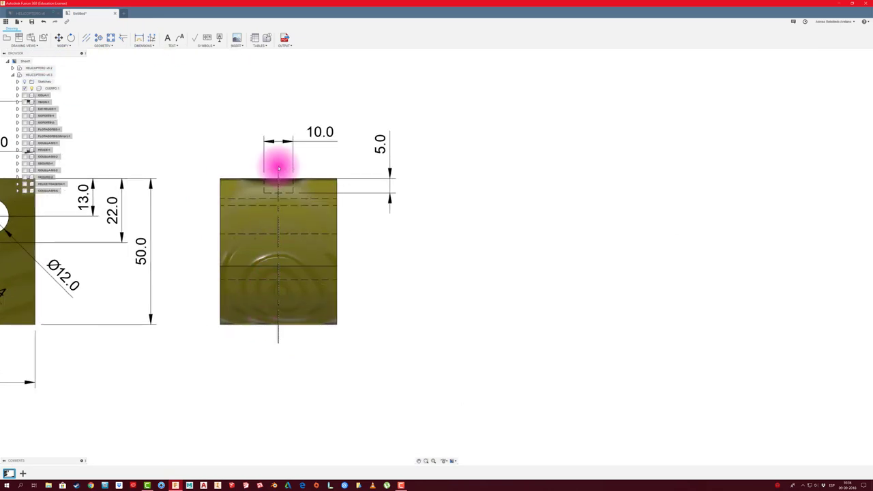
- Dimension the side view's bottom width as 40.0 between its bottom corners
{"action": "left_click", "coordinate": [152, 45]}
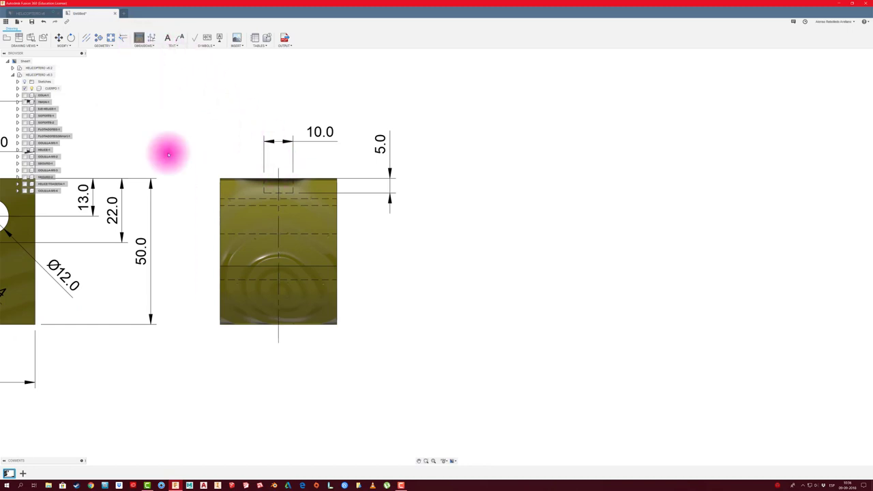
{"action": "left_click", "coordinate": [220, 326]}
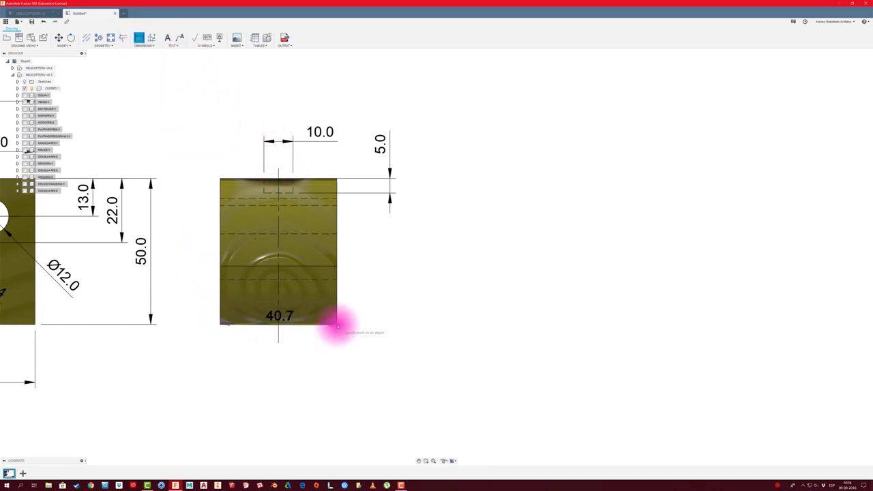
{"action": "left_click", "coordinate": [336, 326]}
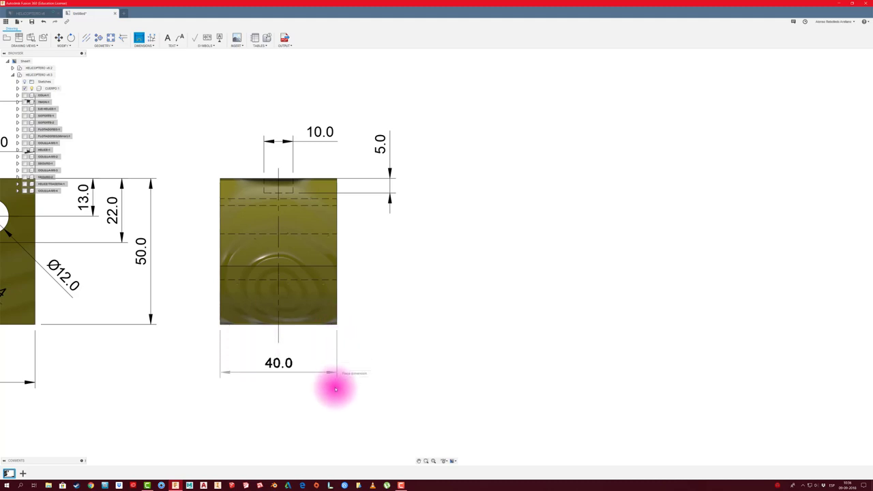
{"action": "left_click", "coordinate": [336, 387]}
{"action": "scroll", "coordinate": [375, 341], "scroll_direction": "down", "scroll_amount": 3}
{"action": "scroll", "coordinate": [376, 341], "scroll_direction": "down", "scroll_amount": 3}
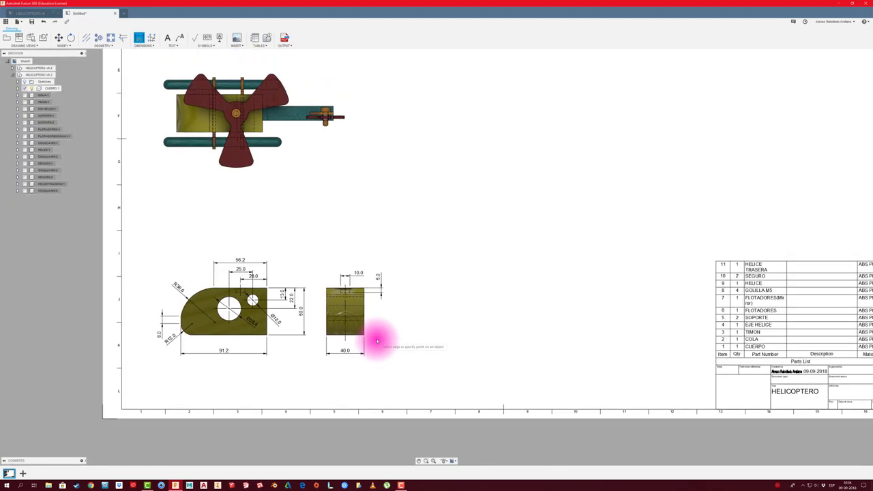
{"action": "scroll", "coordinate": [382, 327], "scroll_direction": "down", "scroll_amount": 2}
{"action": "middle_click_drag", "start_coordinate": [396, 304], "coordinate": [335, 308]}
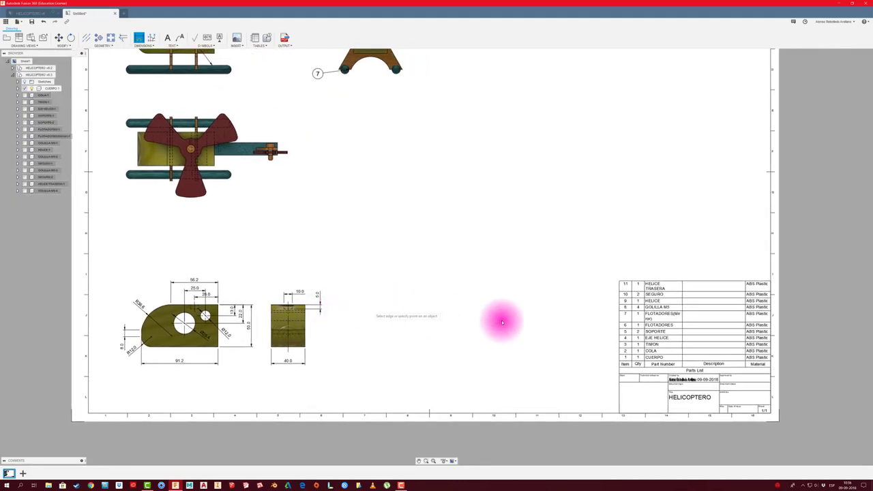
- Place a shaded, Right-oriented base view of the full helicopter at the sheet bottom
{"action": "scroll", "coordinate": [326, 247], "scroll_direction": "down", "scroll_amount": 2}
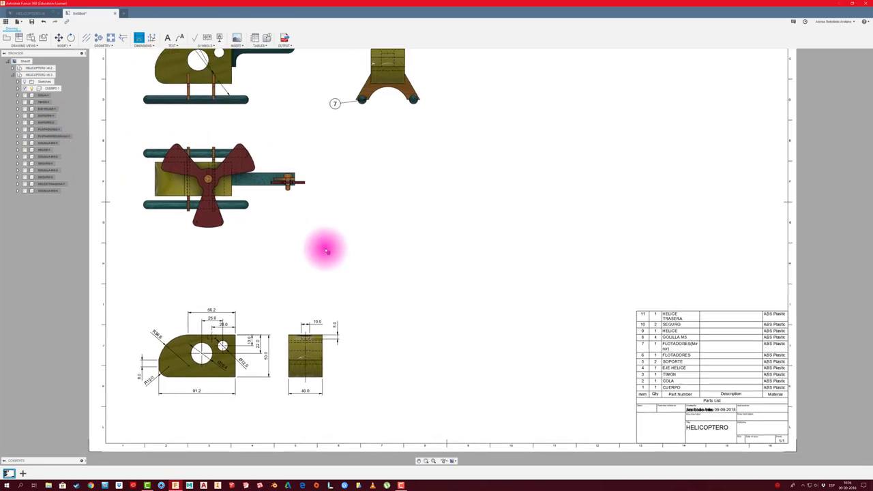
{"action": "scroll", "coordinate": [325, 248], "scroll_direction": "down", "scroll_amount": 1}
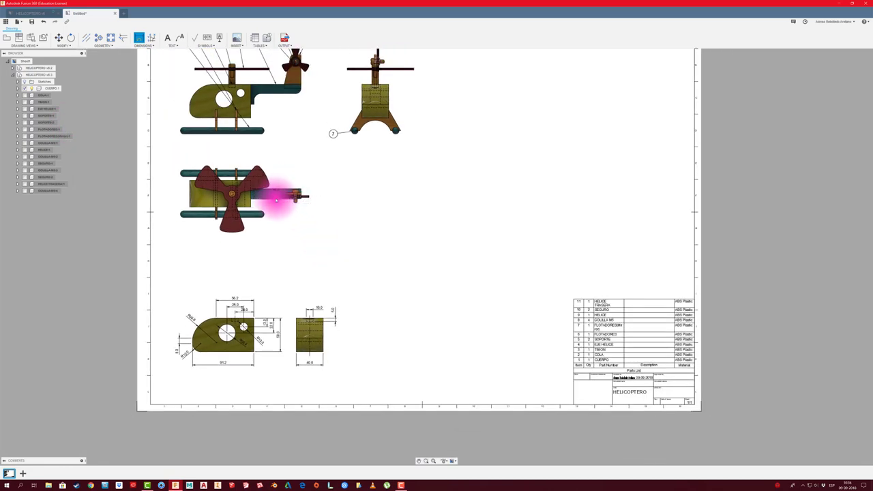
{"action": "left_click", "coordinate": [6, 39]}
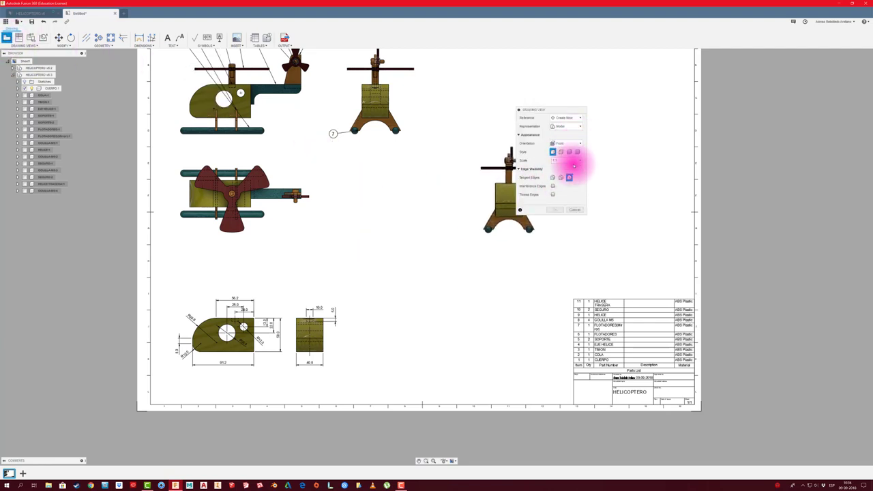
{"action": "left_click", "coordinate": [580, 144]}
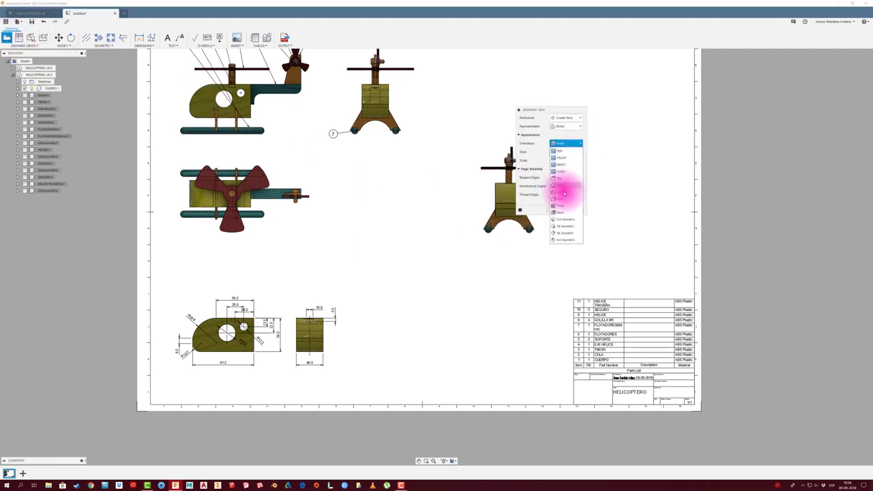
{"action": "left_click", "coordinate": [564, 201]}
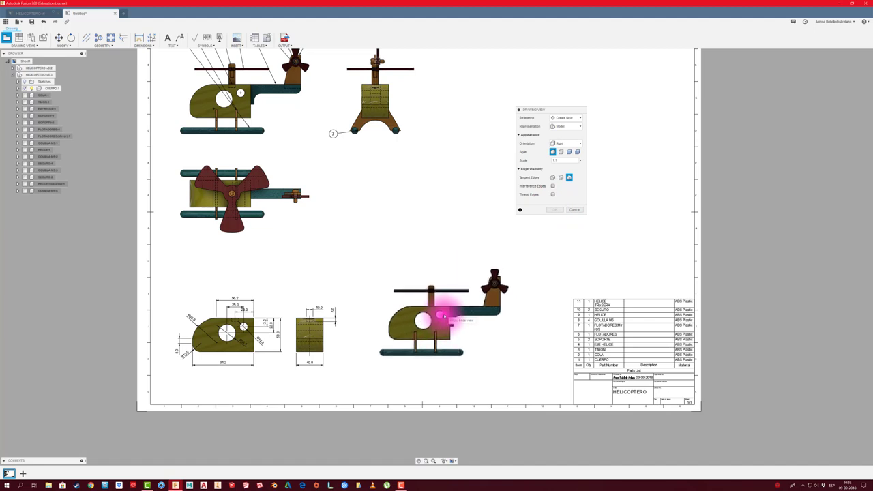
{"action": "left_click", "coordinate": [569, 176]}
{"action": "left_click", "coordinate": [577, 151]}
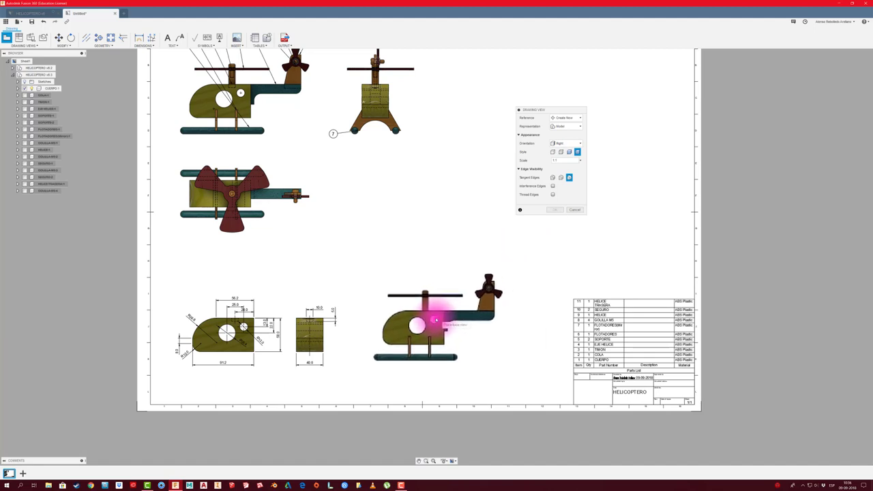
{"action": "left_click", "coordinate": [453, 311]}
{"action": "left_click", "coordinate": [554, 209]}
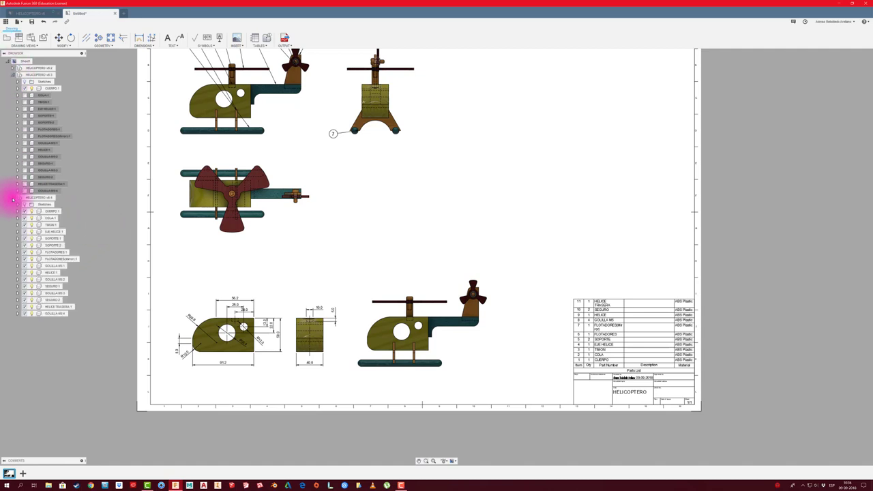
- Isolate the COLA component so the new view shows only the tail
{"action": "left_click", "coordinate": [15, 75]}
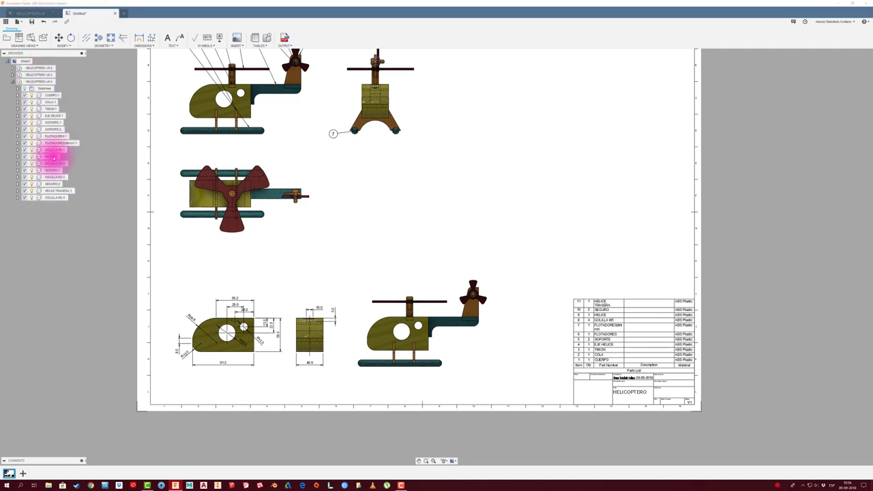
{"action": "right_click", "coordinate": [50, 103]}
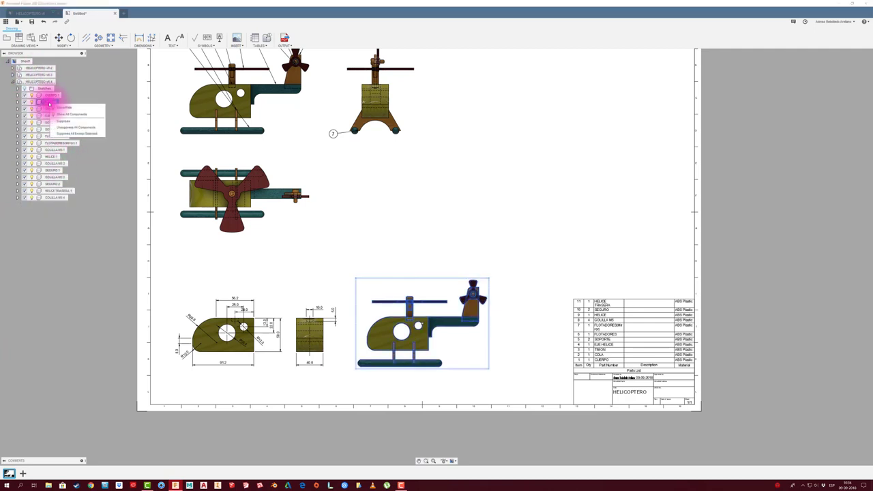
{"action": "left_click", "coordinate": [79, 134]}
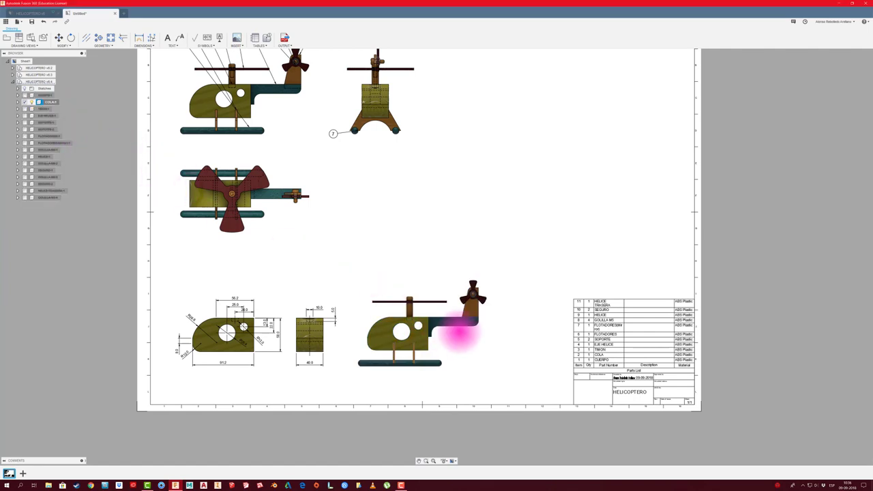
- Move the tail view left beside the body views and zoom in on it
{"action": "scroll", "coordinate": [392, 358], "scroll_direction": "up", "scroll_amount": 2}
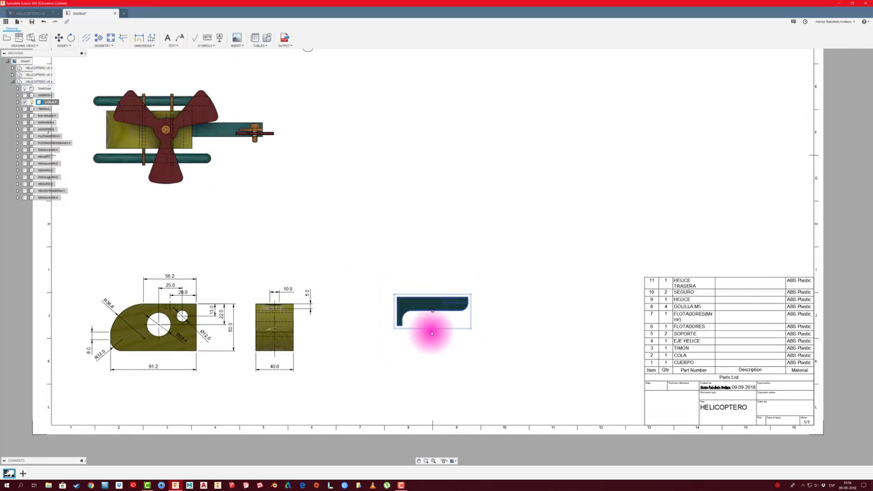
{"action": "left_click_drag", "start_coordinate": [428, 313], "coordinate": [402, 322]}
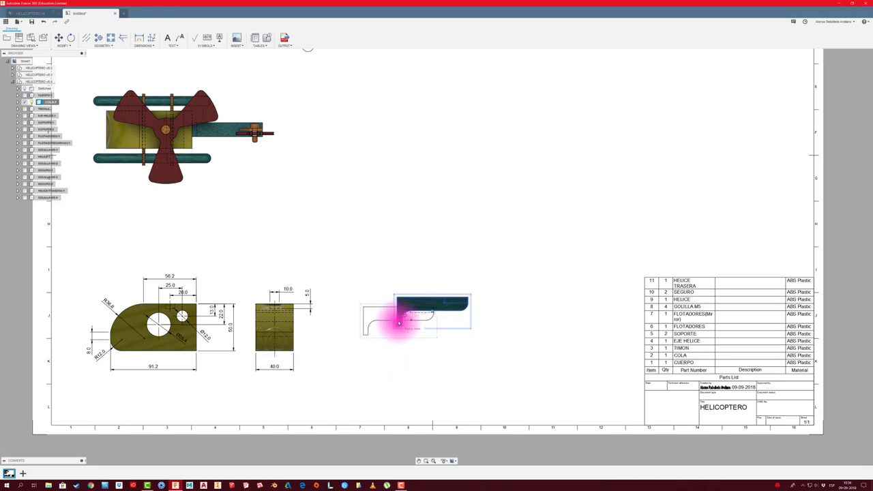
{"action": "left_click_drag", "start_coordinate": [400, 323], "coordinate": [401, 322]}
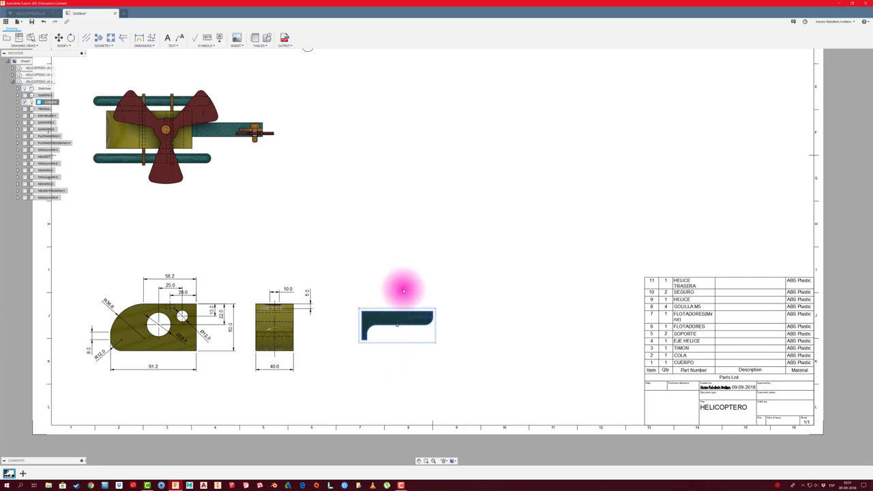
{"action": "scroll", "coordinate": [402, 291], "scroll_direction": "down", "scroll_amount": 3}
{"action": "scroll", "coordinate": [403, 350], "scroll_direction": "up", "scroll_amount": 2}
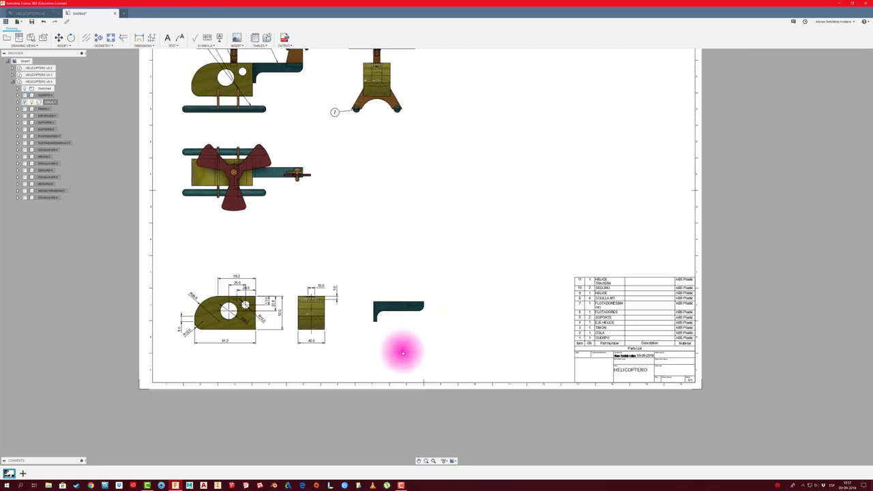
{"action": "scroll", "coordinate": [394, 314], "scroll_direction": "up", "scroll_amount": 2}
{"action": "scroll", "coordinate": [395, 308], "scroll_direction": "up", "scroll_amount": 1}
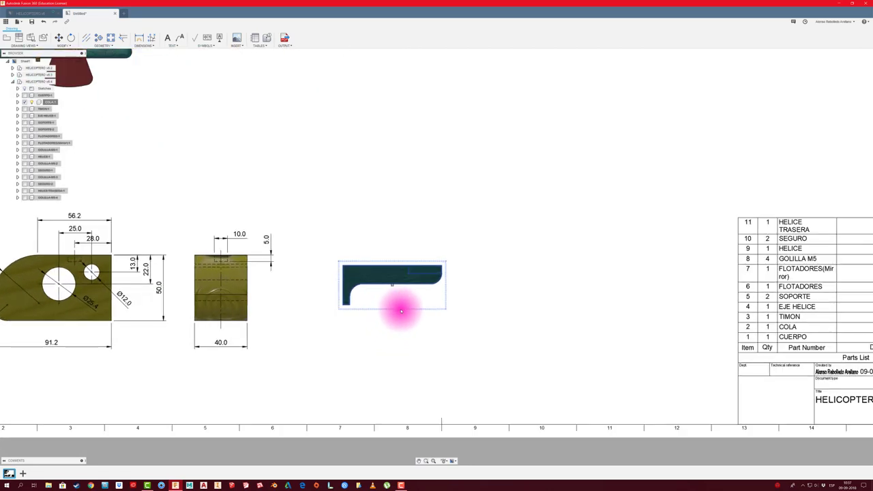
{"action": "scroll", "coordinate": [398, 306], "scroll_direction": "up", "scroll_amount": 1}
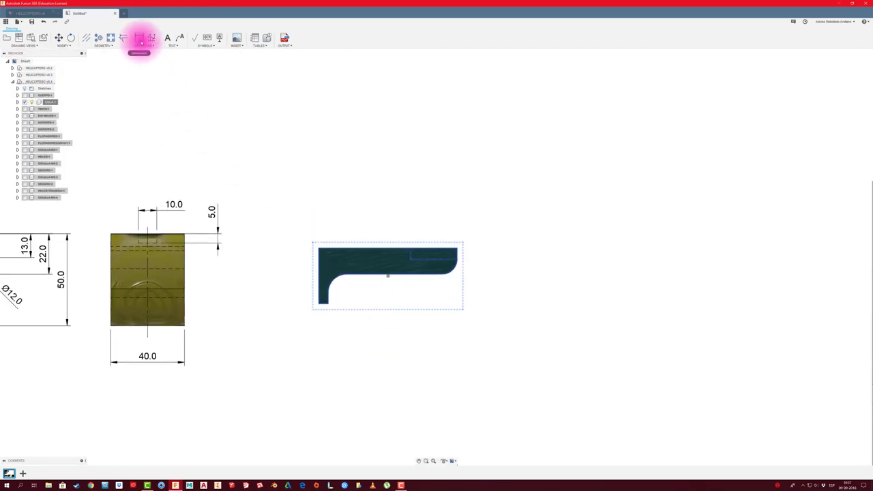
- Centre-mark the tail's inner fillet and dimension its 30.0 height and 75.0 length
{"action": "left_click", "coordinate": [98, 37]}
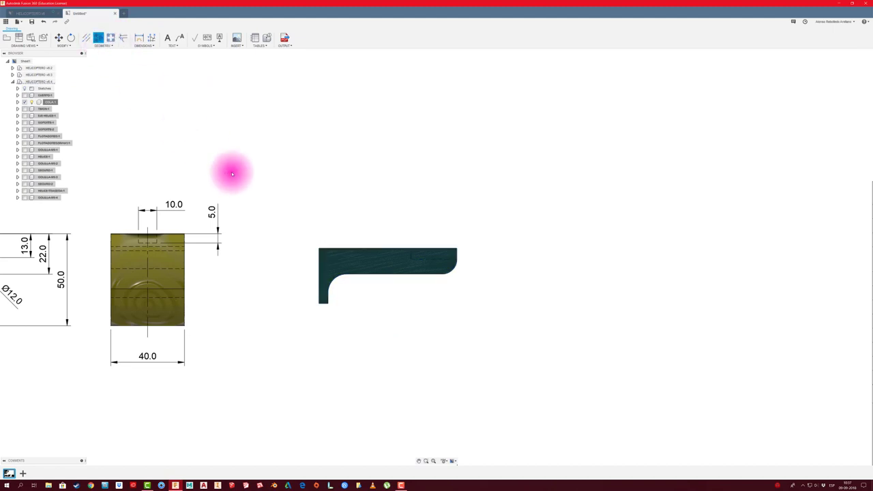
{"action": "left_click", "coordinate": [336, 279]}
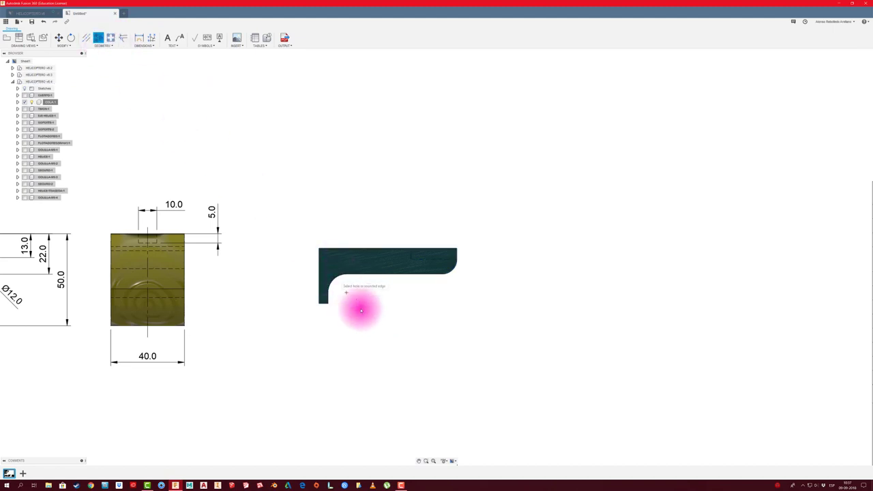
{"action": "left_click", "coordinate": [140, 40]}
{"action": "left_click", "coordinate": [318, 305]}
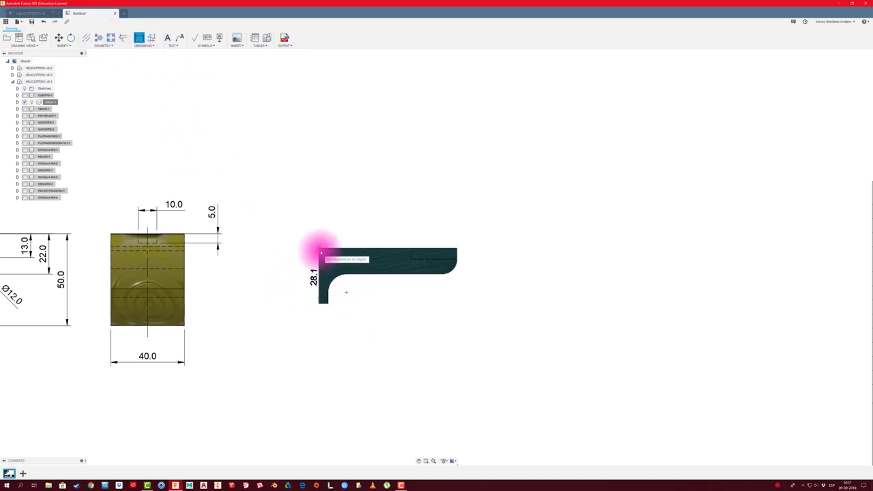
{"action": "left_click", "coordinate": [319, 249]}
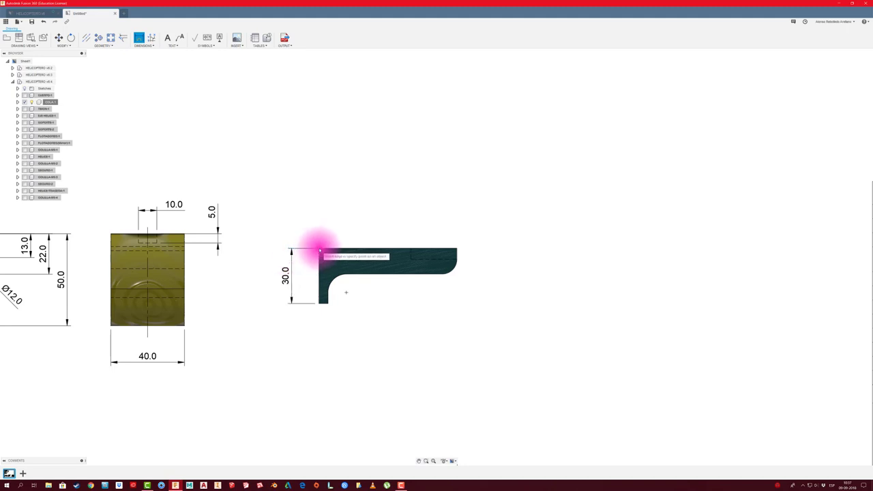
{"action": "left_click", "coordinate": [319, 250]}
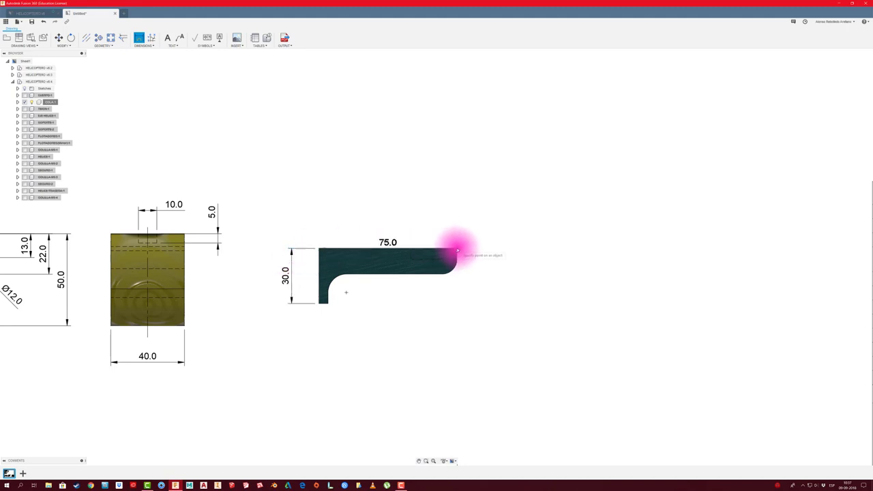
{"action": "left_click", "coordinate": [457, 251]}
{"action": "left_click", "coordinate": [440, 220]}
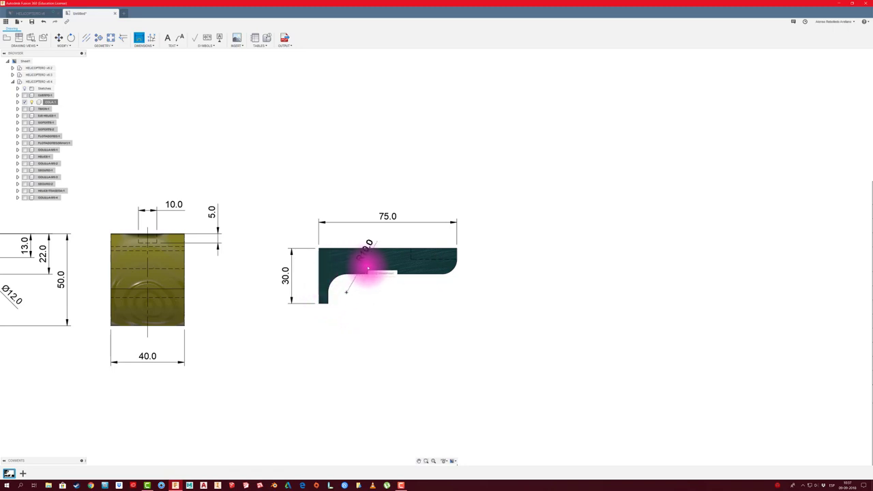
- Add the R10.0 inner-fillet radius and 5.0 leg width, discarding an unwanted 52.0 dimension
{"action": "left_click", "coordinate": [379, 315]}
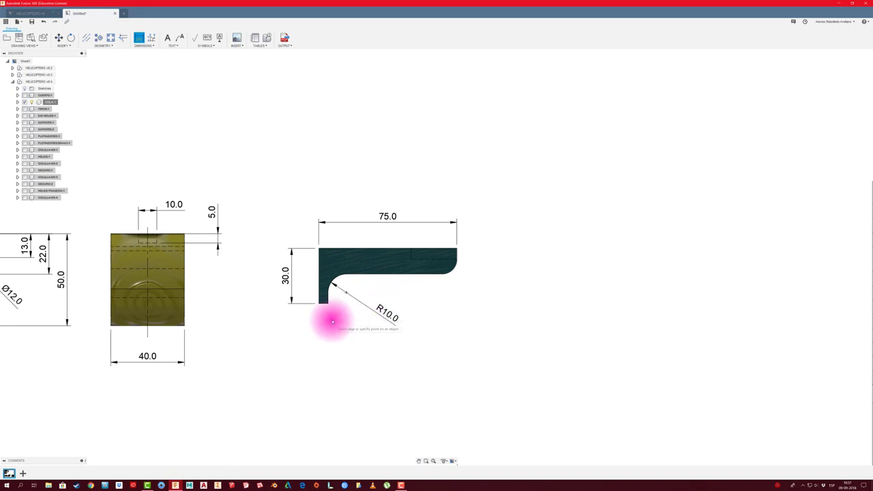
{"action": "scroll", "coordinate": [312, 300], "scroll_direction": "up", "scroll_amount": 2}
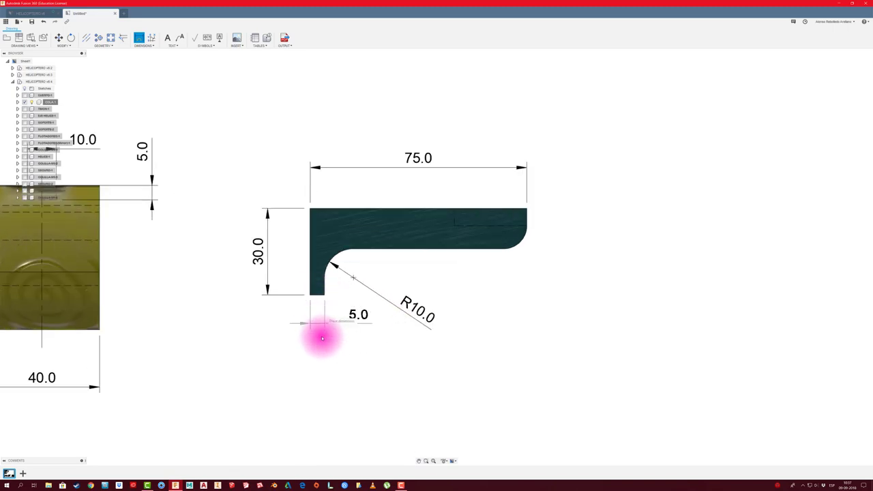
{"action": "left_click", "coordinate": [317, 336]}
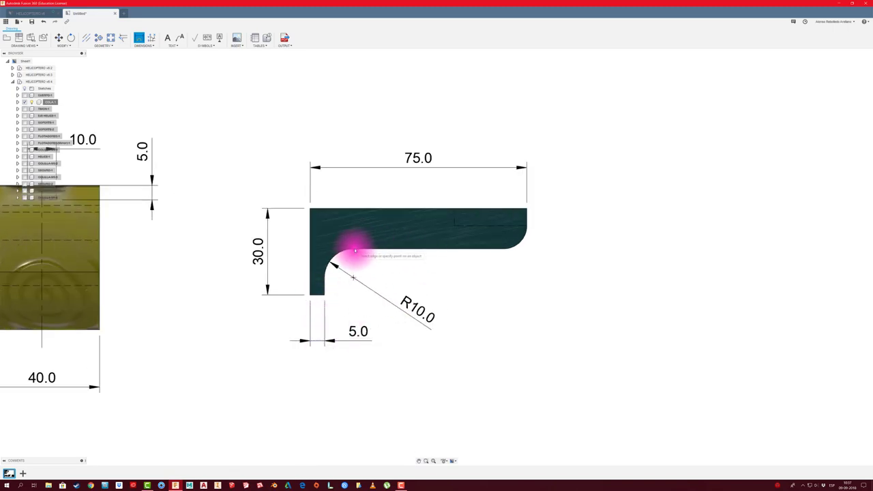
{"action": "left_click", "coordinate": [355, 251]}
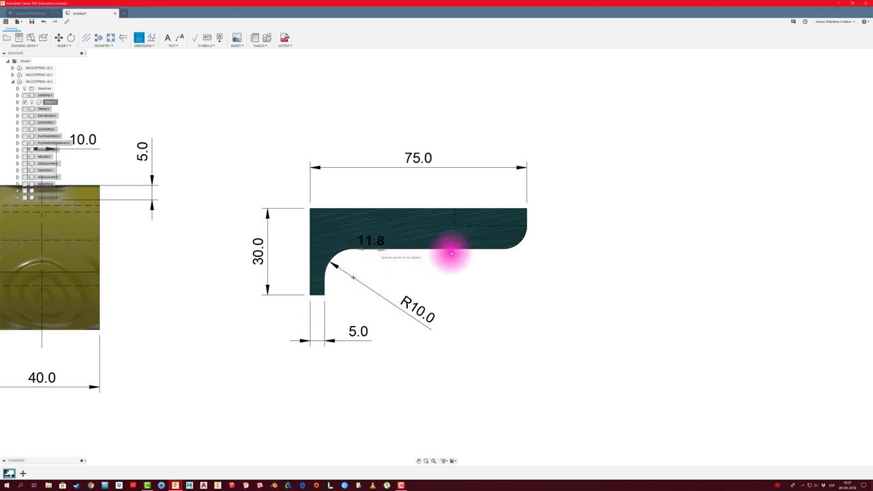
{"action": "left_click", "coordinate": [505, 251]}
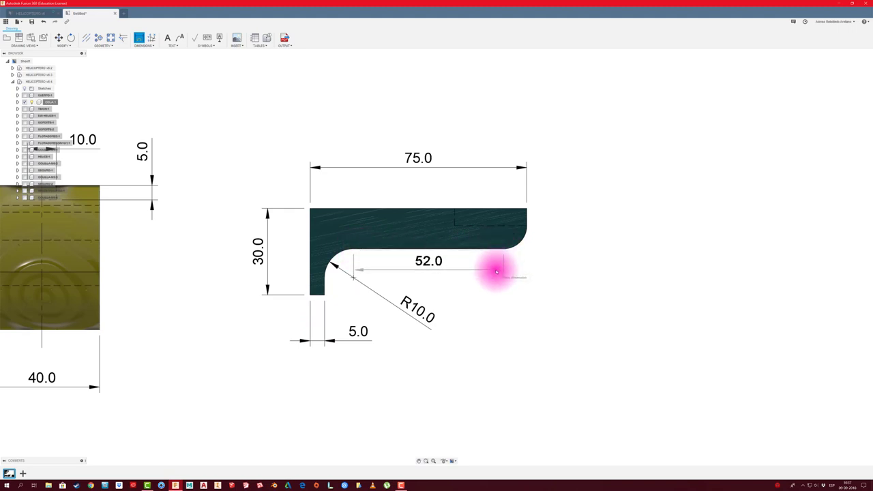
{"action": "key", "text": "Escape"}
- Add a 60.0 length under the top arm and pull the R10.0 label toward its arc
{"action": "left_click", "coordinate": [140, 38]}
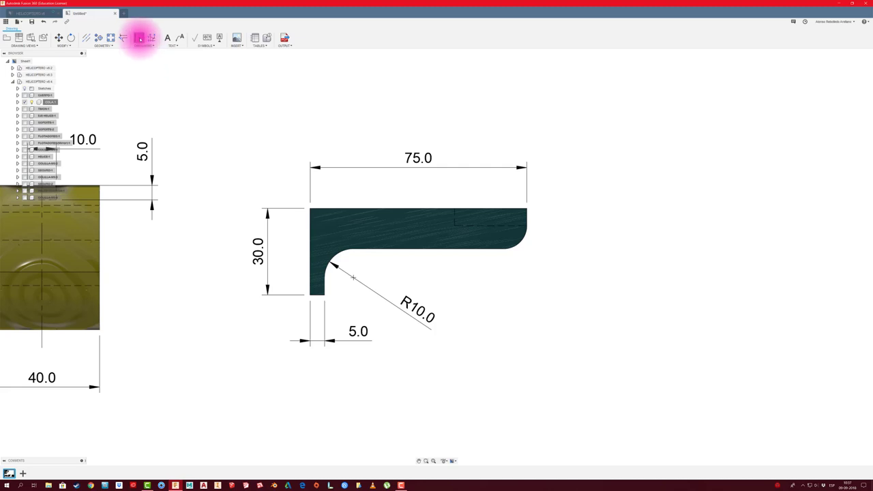
{"action": "left_click", "coordinate": [352, 249]}
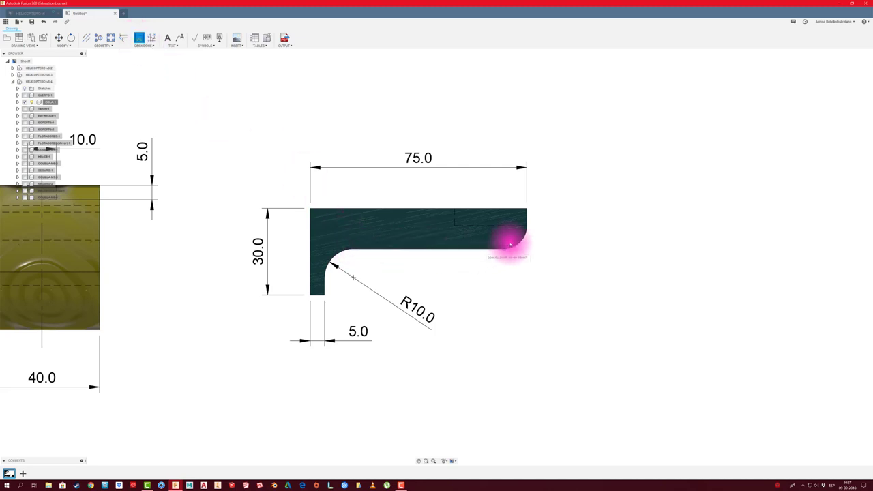
{"action": "left_click", "coordinate": [526, 209]}
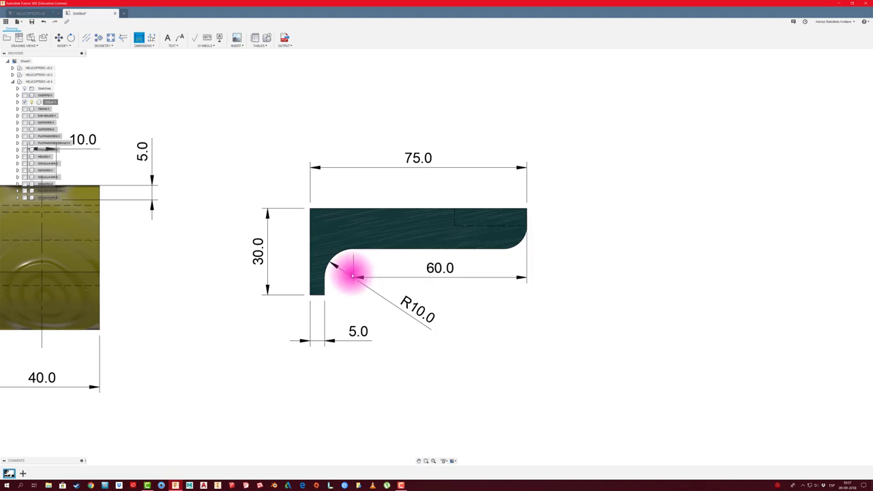
{"action": "left_click", "coordinate": [352, 276]}
{"action": "scroll", "coordinate": [379, 310], "scroll_direction": "up", "scroll_amount": 1}
{"action": "key", "text": "Escape"}
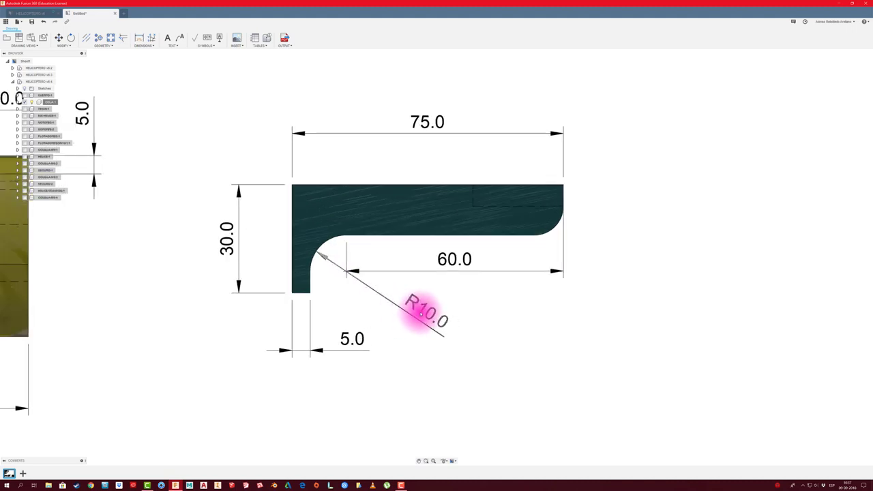
{"action": "left_click_drag", "start_coordinate": [421, 321], "coordinate": [382, 313]}
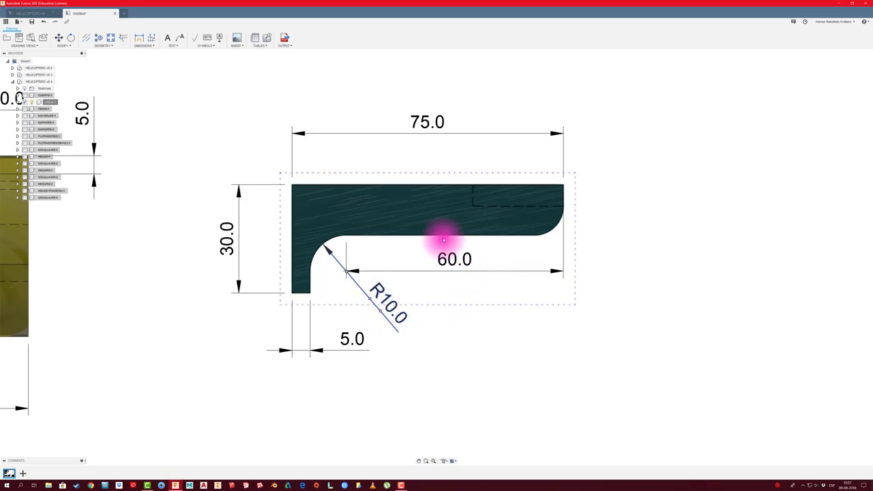
- Dimension the top-right corner as R8.0 and the top-edge step as 25.0
{"action": "left_click", "coordinate": [139, 39]}
{"action": "left_click", "coordinate": [551, 230]}
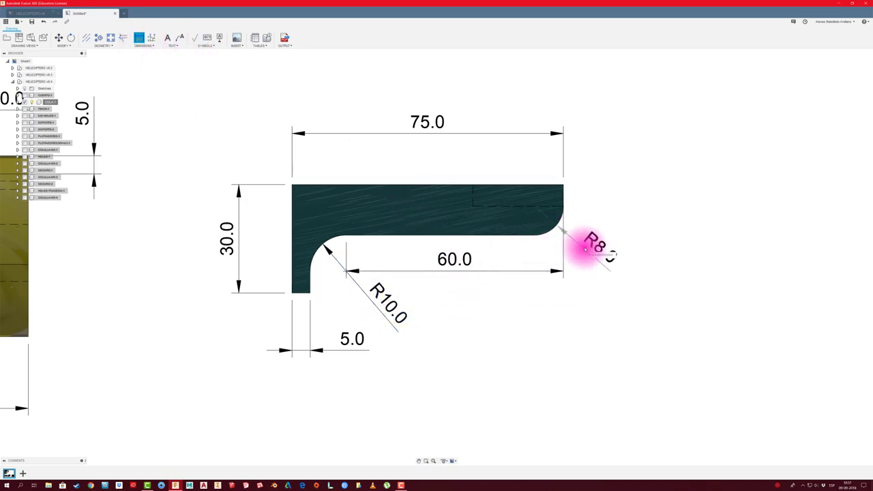
{"action": "left_click", "coordinate": [594, 251]}
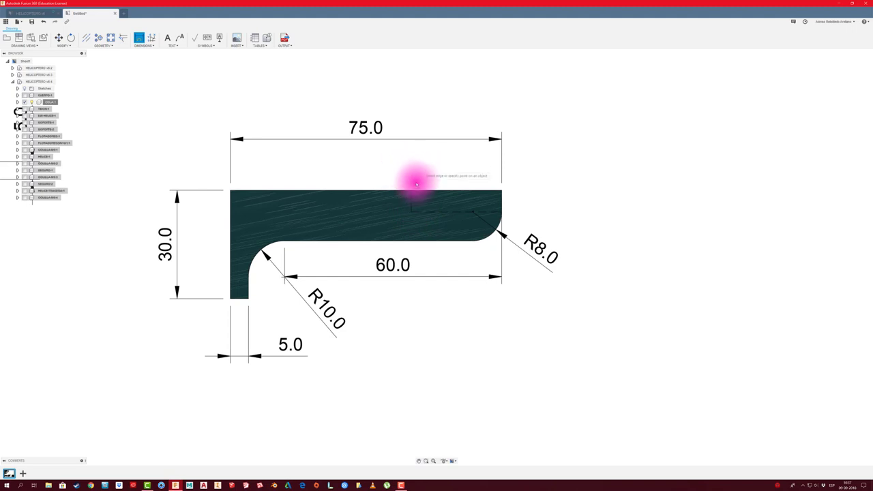
{"action": "left_click", "coordinate": [411, 193]}
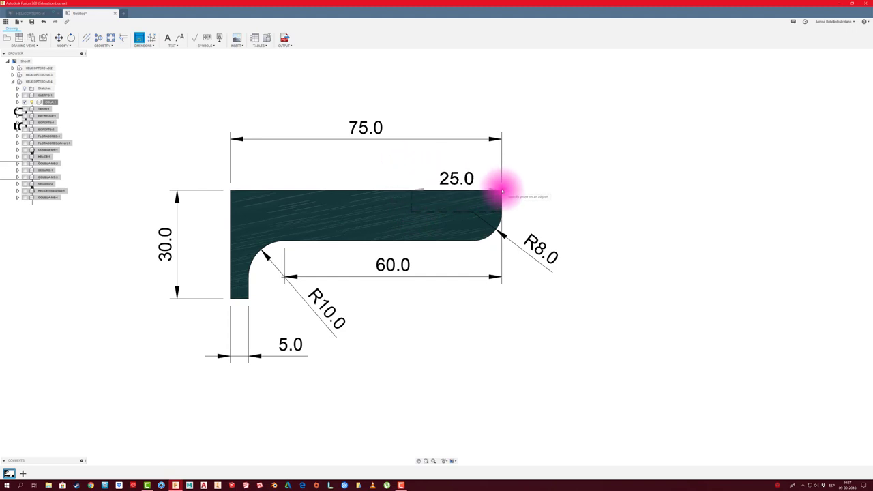
{"action": "left_click", "coordinate": [501, 193]}
{"action": "left_click", "coordinate": [487, 167]}
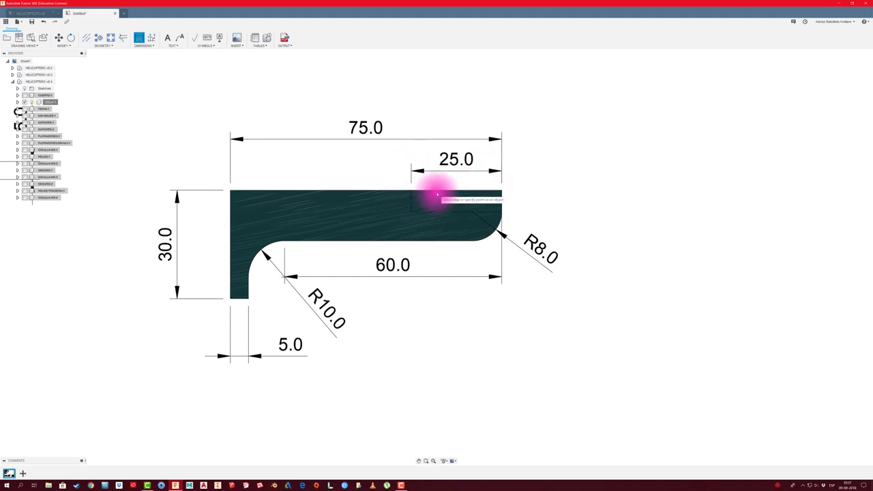
- Add the 6.0 slot depth and move it up beside the slot
{"action": "left_click", "coordinate": [411, 192]}
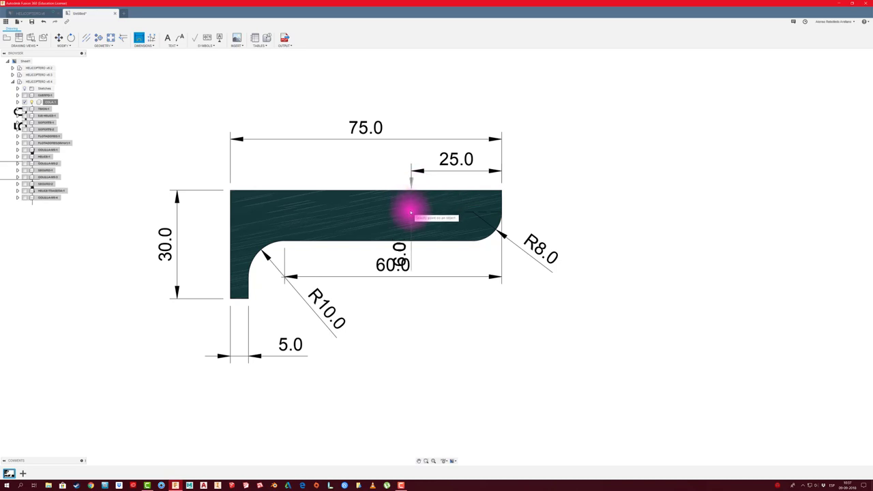
{"action": "left_click", "coordinate": [411, 213]}
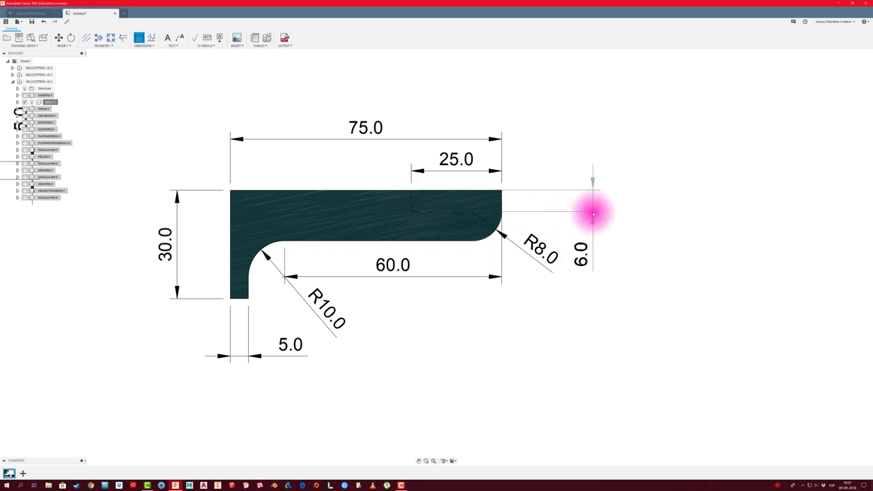
{"action": "left_click", "coordinate": [592, 215]}
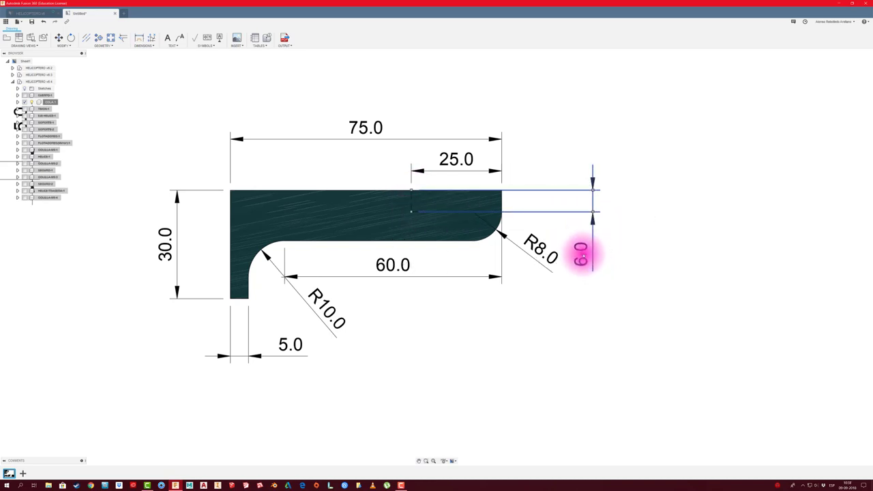
{"action": "left_click_drag", "start_coordinate": [579, 253], "coordinate": [550, 156]}
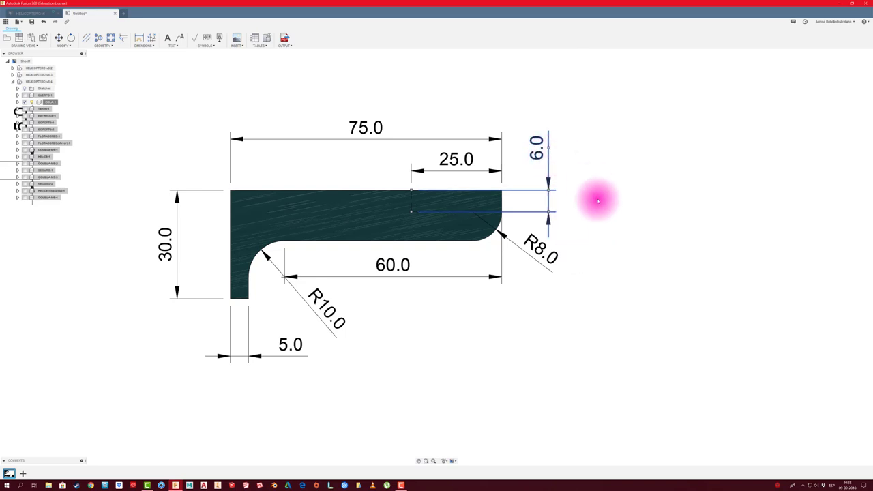
{"action": "scroll", "coordinate": [593, 197], "scroll_direction": "down", "scroll_amount": 2}
{"action": "scroll", "coordinate": [520, 292], "scroll_direction": "down", "scroll_amount": 1}
{"action": "scroll", "coordinate": [518, 296], "scroll_direction": "down", "scroll_amount": 2}
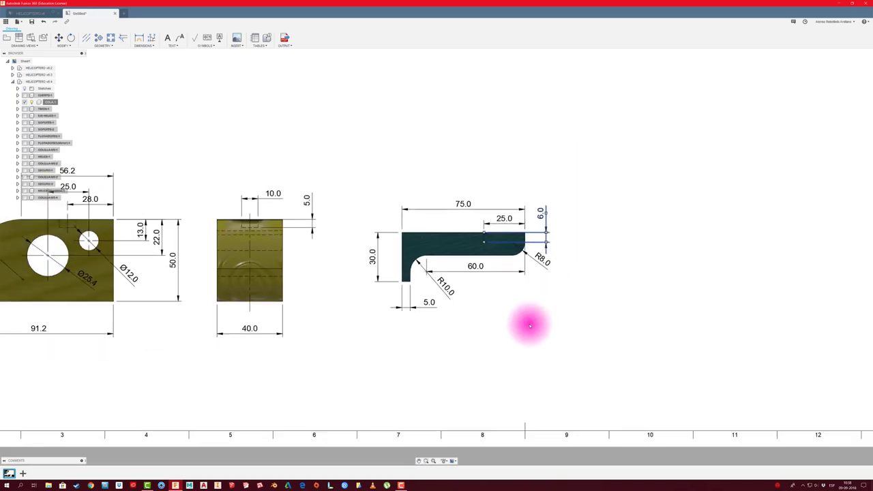
- Add a projected view below the tail part view and select it
{"action": "left_click", "coordinate": [446, 298]}
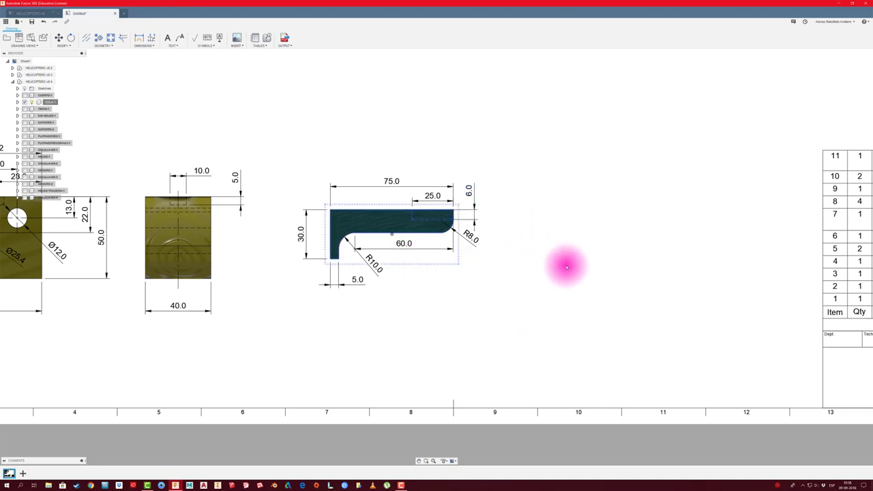
{"action": "left_click", "coordinate": [19, 39]}
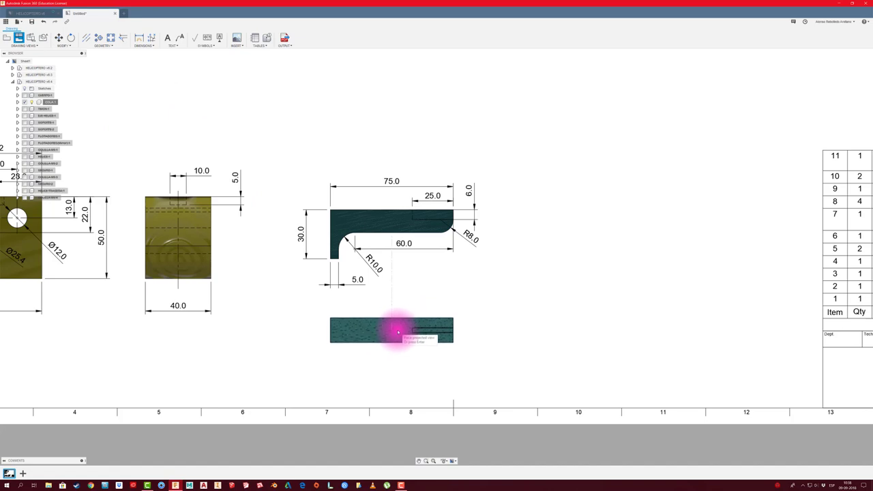
{"action": "right_click", "coordinate": [398, 332]}
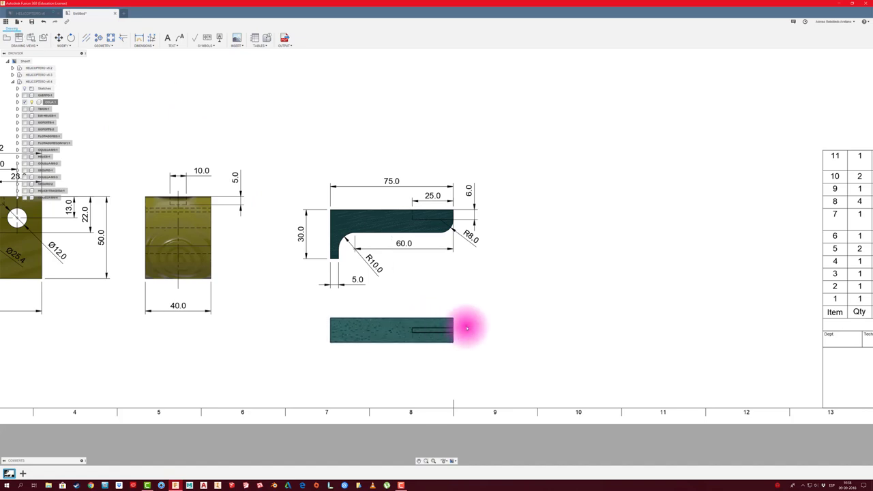
{"action": "scroll", "coordinate": [467, 328], "scroll_direction": "up", "scroll_amount": 2}
{"action": "scroll", "coordinate": [466, 328], "scroll_direction": "up", "scroll_amount": 2}
{"action": "left_click", "coordinate": [387, 323]}
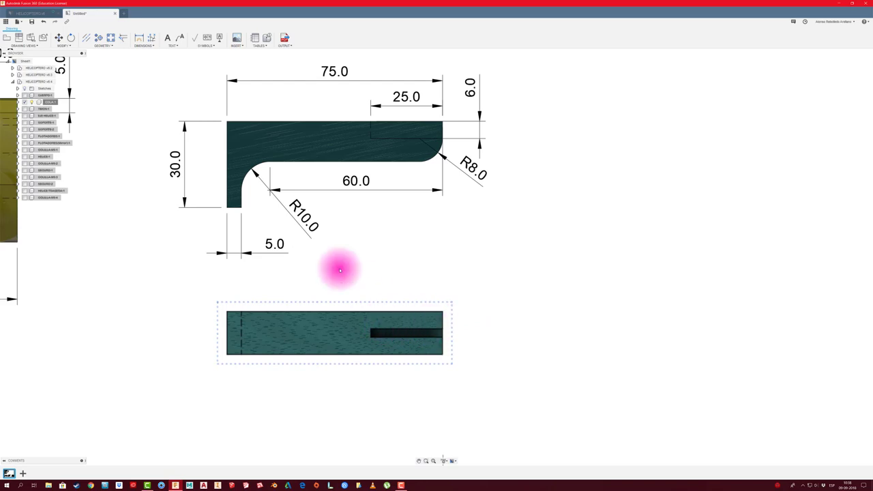
- Dimension the bottom tail view with its 15.0 height and 3.0 slot width
{"action": "left_click", "coordinate": [140, 40]}
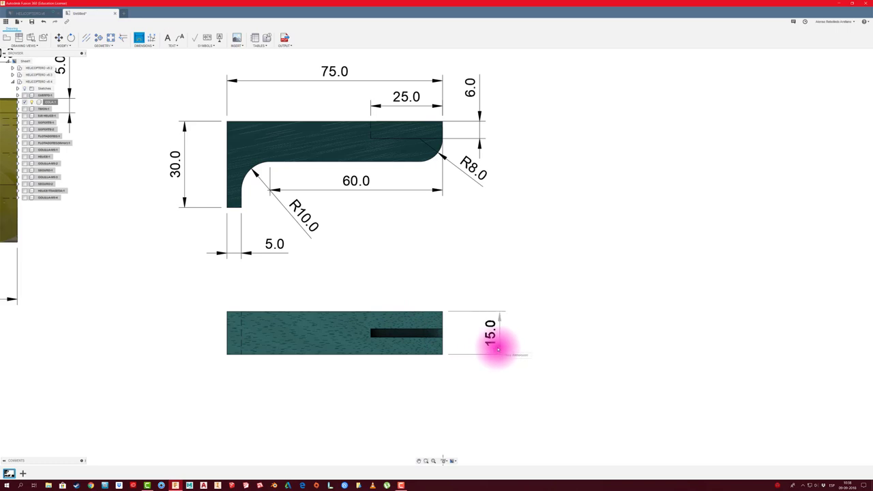
{"action": "left_click", "coordinate": [491, 334]}
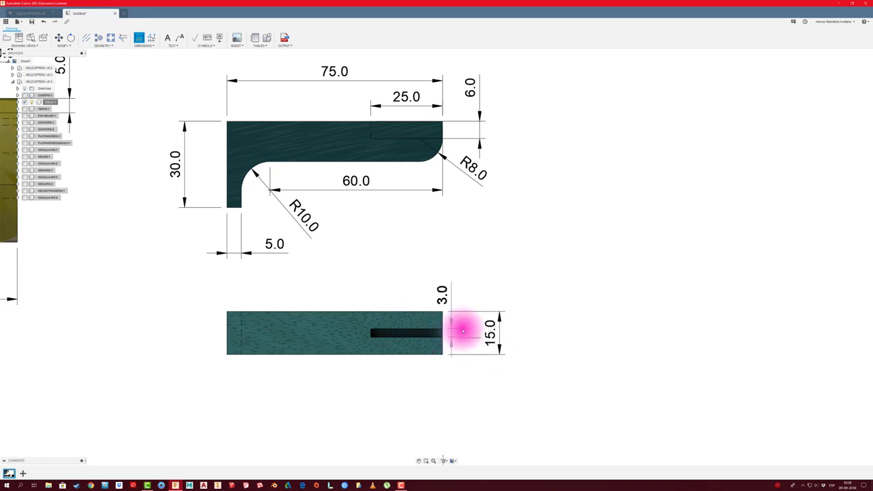
{"action": "left_click", "coordinate": [469, 330]}
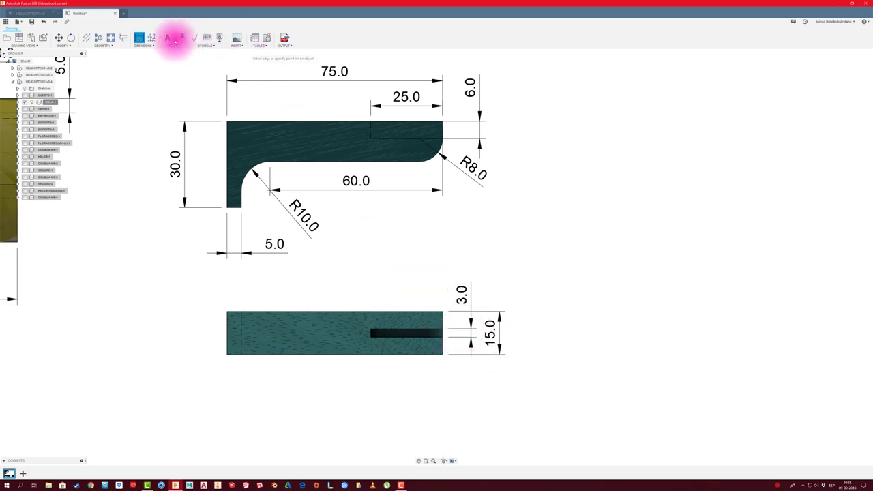
- Start a centreline on the bottom view's top edge
{"action": "left_click", "coordinate": [86, 37]}
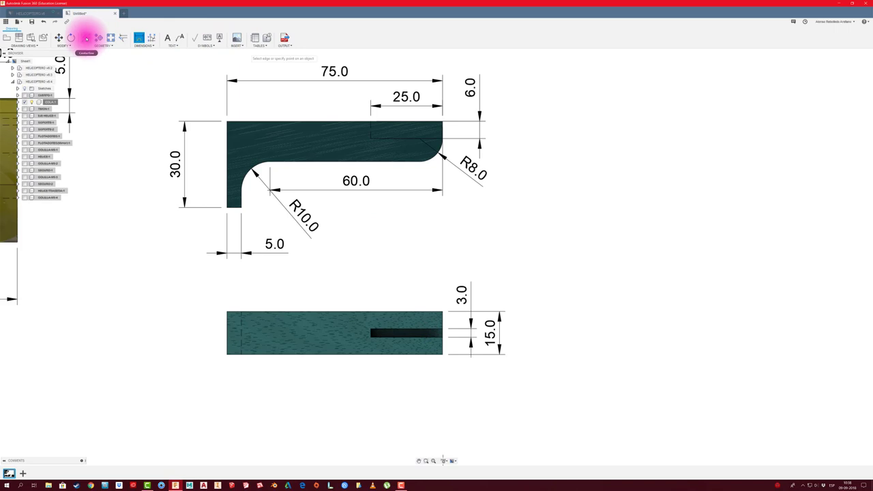
{"action": "left_click", "coordinate": [328, 313]}
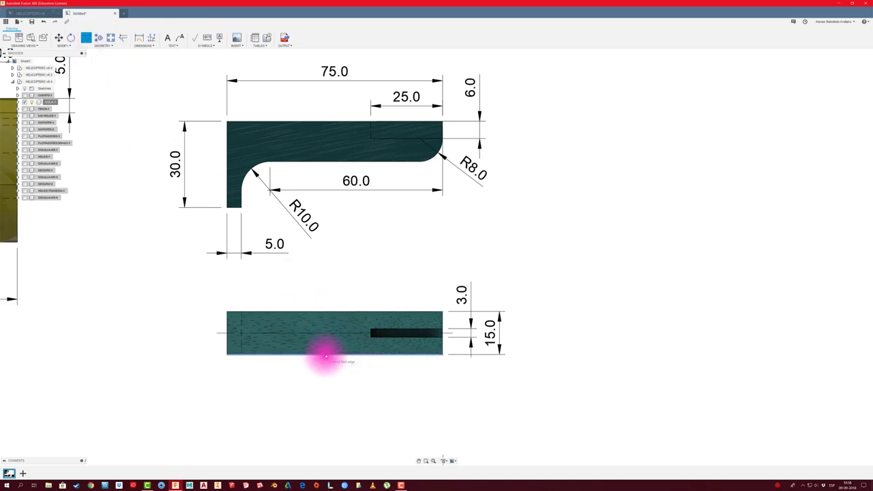
{"action": "scroll", "coordinate": [395, 361], "scroll_direction": "down", "scroll_amount": 2}
{"action": "scroll", "coordinate": [382, 338], "scroll_direction": "down", "scroll_amount": 3}
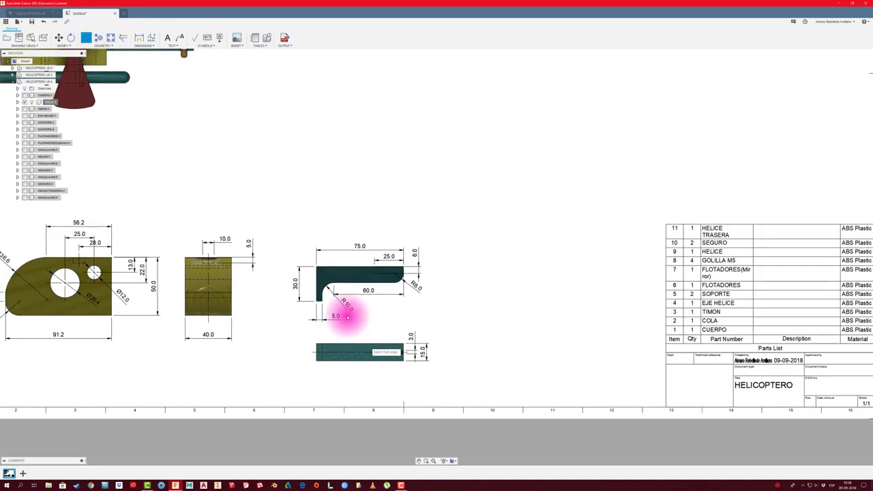
{"action": "scroll", "coordinate": [413, 302], "scroll_direction": "down", "scroll_amount": 2}
{"action": "scroll", "coordinate": [384, 312], "scroll_direction": "down", "scroll_amount": 2}
{"action": "scroll", "coordinate": [358, 328], "scroll_direction": "down", "scroll_amount": 1}
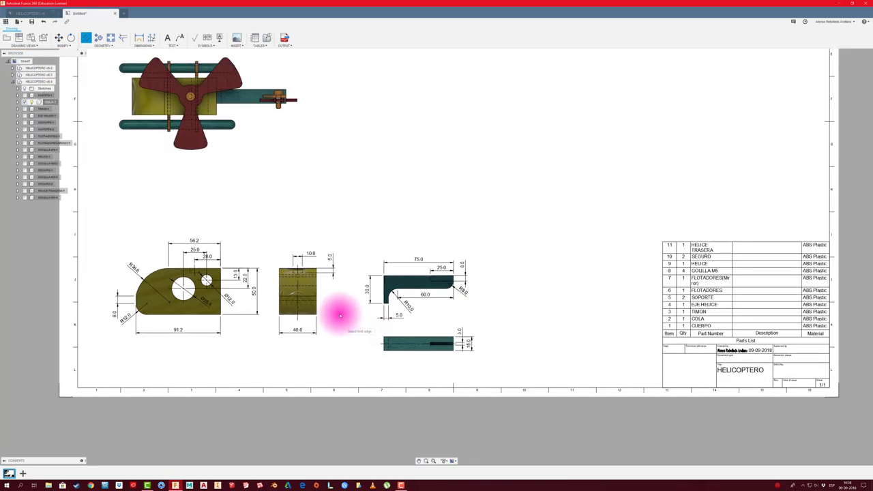
{"action": "scroll", "coordinate": [342, 303], "scroll_direction": "down", "scroll_amount": 2}
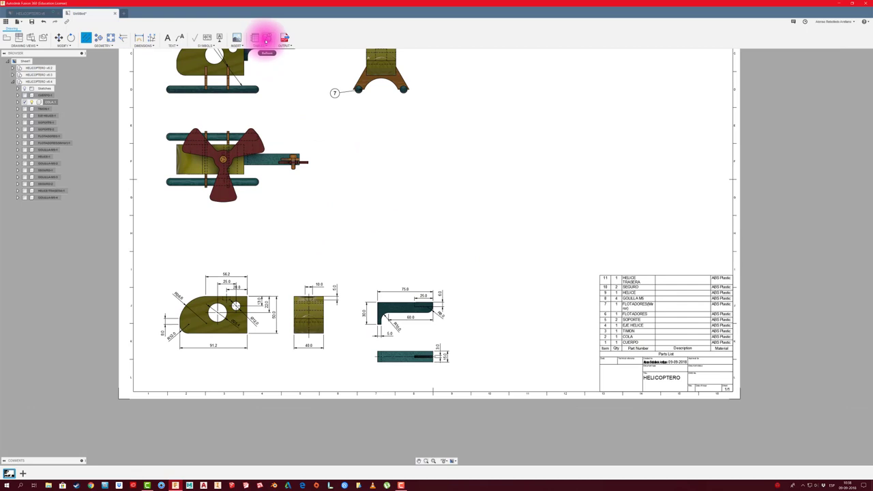
- Try a balloon on the body's small hole edge and adjust the balloon settings panel
{"action": "left_click", "coordinate": [266, 38]}
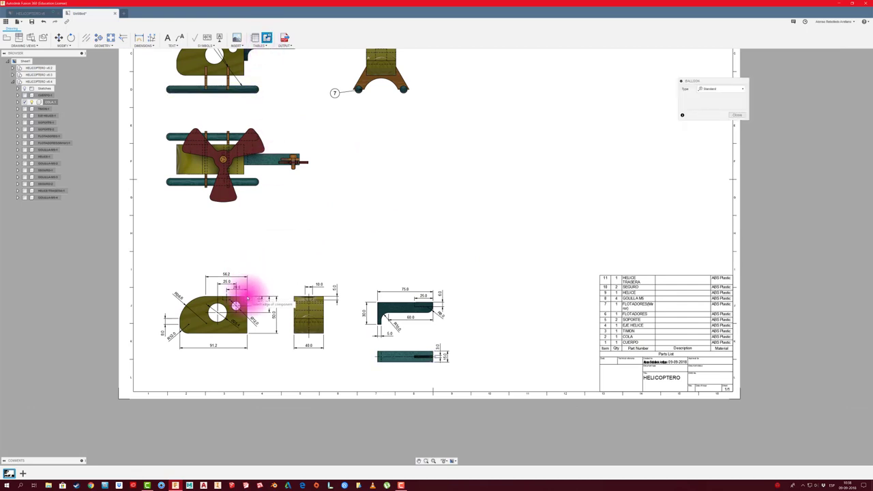
{"action": "left_click", "coordinate": [235, 304]}
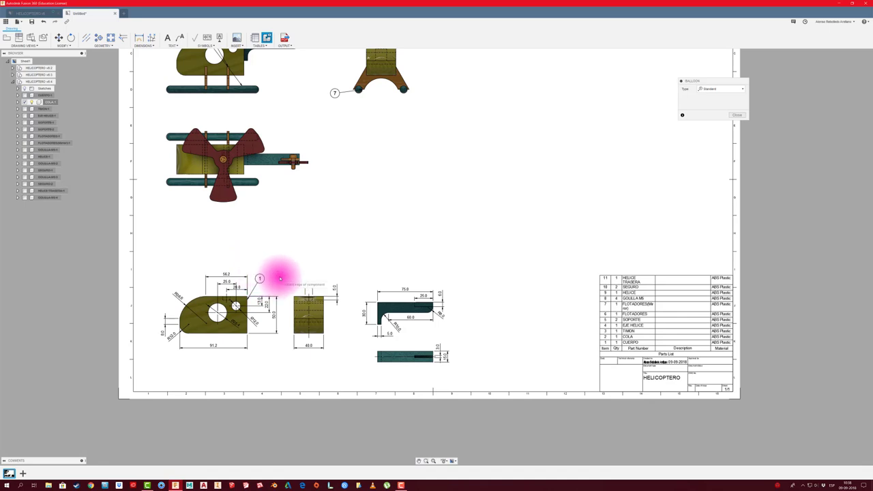
{"action": "left_click_drag", "start_coordinate": [696, 82], "coordinate": [475, 120]}
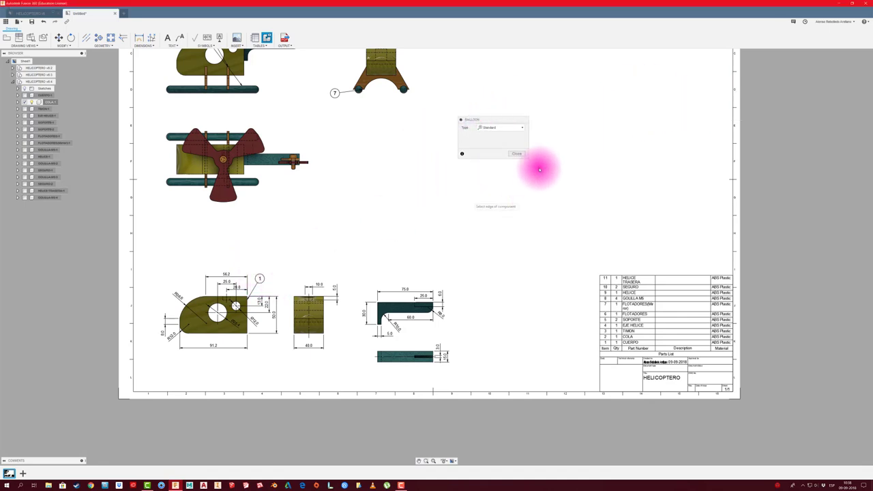
{"action": "left_click", "coordinate": [522, 127]}
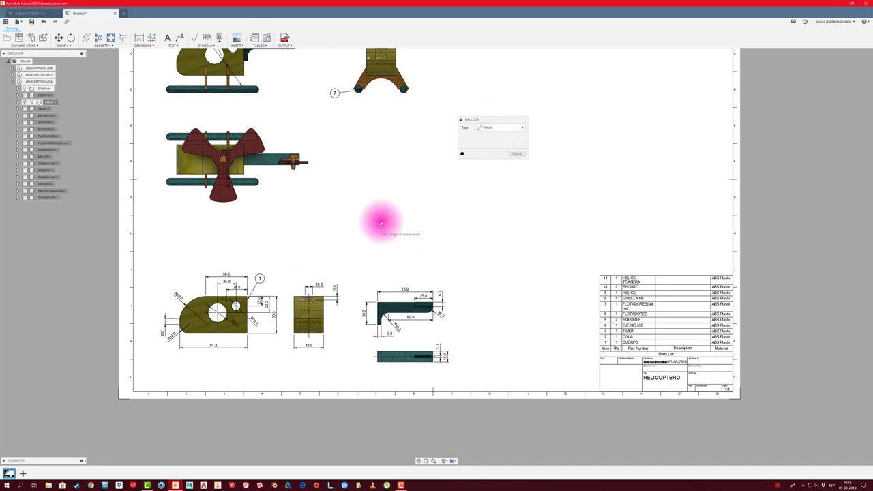
{"action": "left_click_drag", "start_coordinate": [308, 278], "coordinate": [257, 291]}
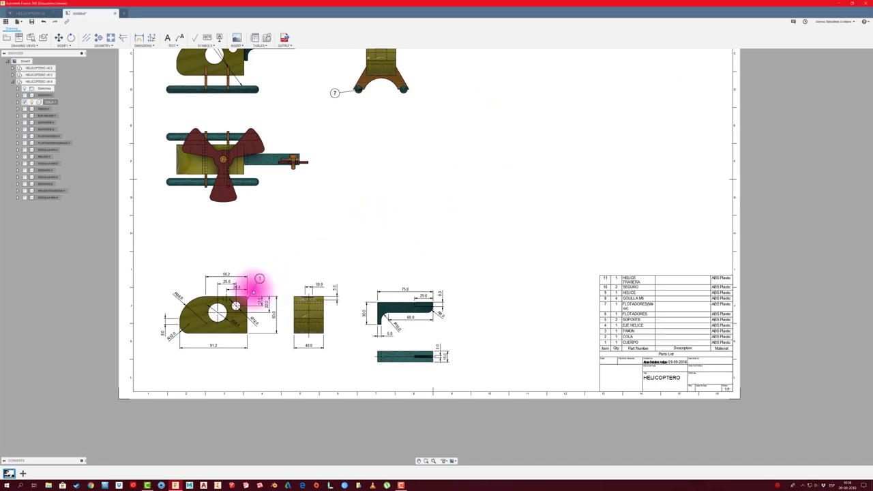
{"action": "scroll", "coordinate": [259, 294], "scroll_direction": "up", "scroll_amount": 2}
{"action": "scroll", "coordinate": [260, 286], "scroll_direction": "up", "scroll_amount": 2}
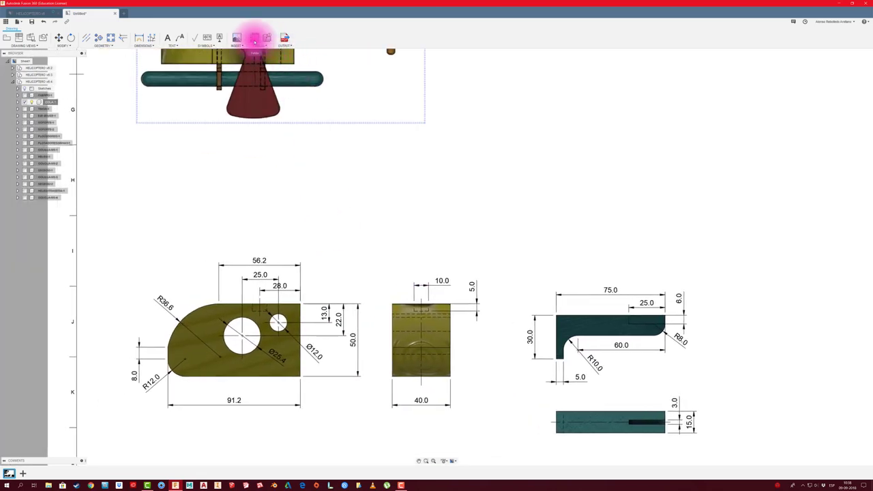
- Place a Parent-type balloon 1 above the body view, attached to its edge
{"action": "left_click", "coordinate": [267, 39]}
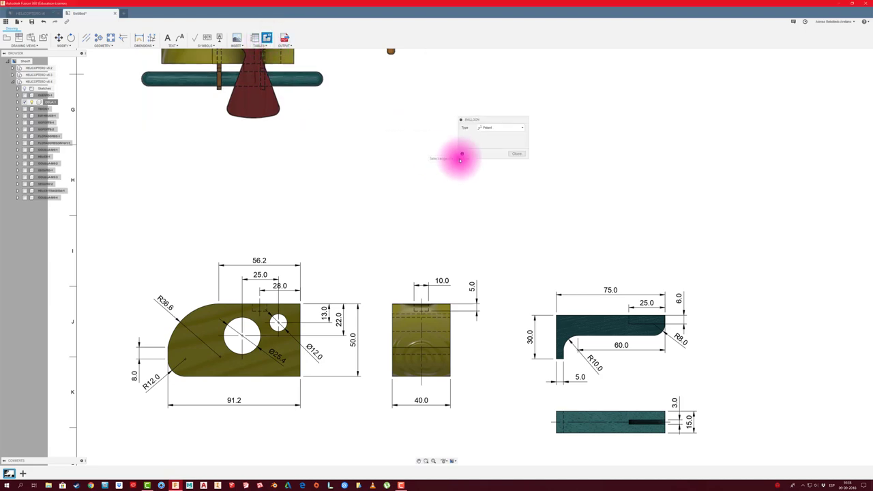
{"action": "left_click", "coordinate": [511, 129]}
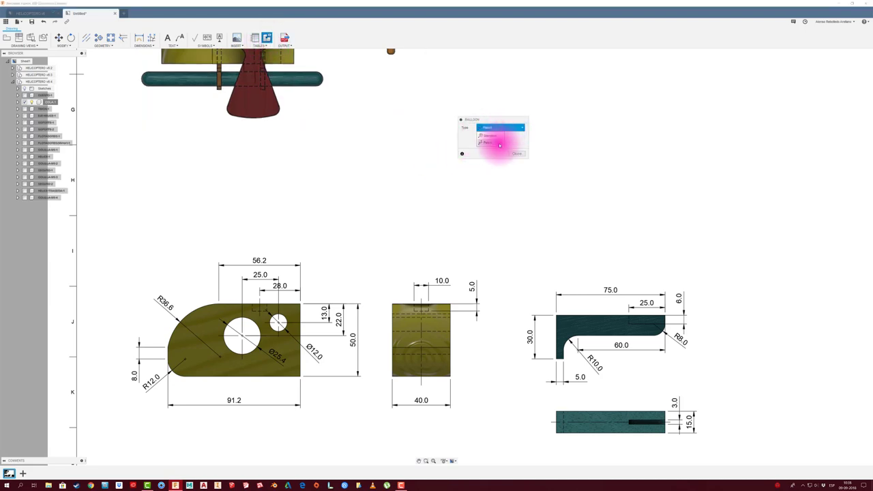
{"action": "left_click", "coordinate": [499, 145]}
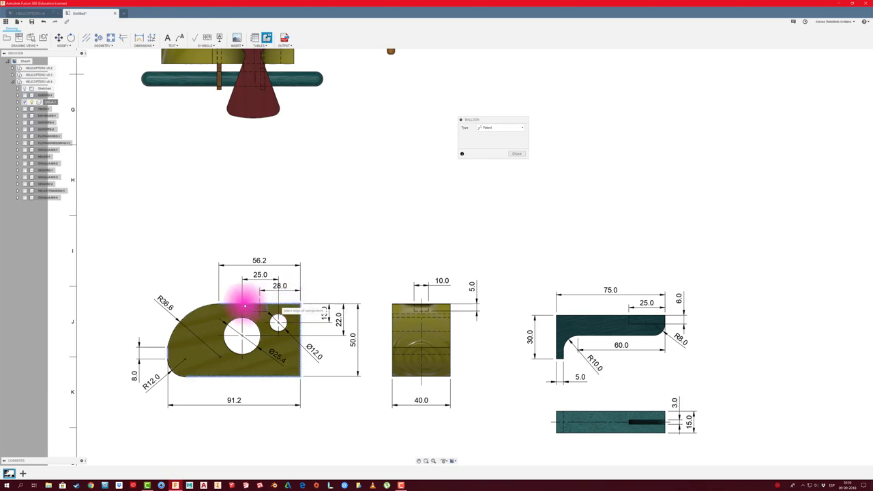
{"action": "left_click", "coordinate": [301, 304]}
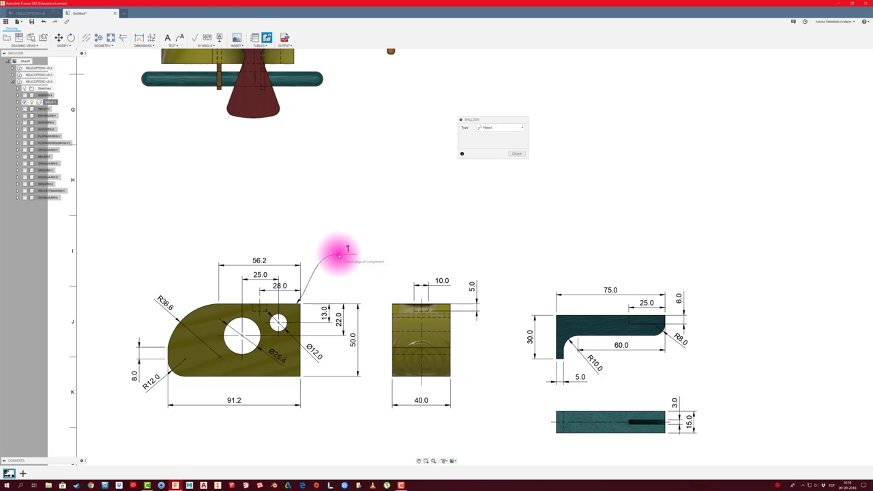
{"action": "left_click", "coordinate": [339, 255]}
{"action": "left_click", "coordinate": [516, 153]}
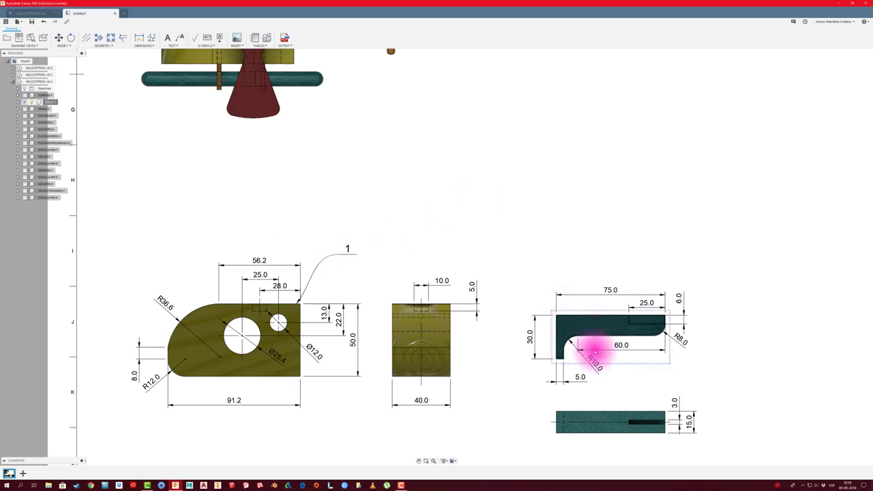
- Attach balloon 2 to the lower tail view, placed above it
{"action": "middle_click_drag", "start_coordinate": [637, 384], "coordinate": [595, 369]}
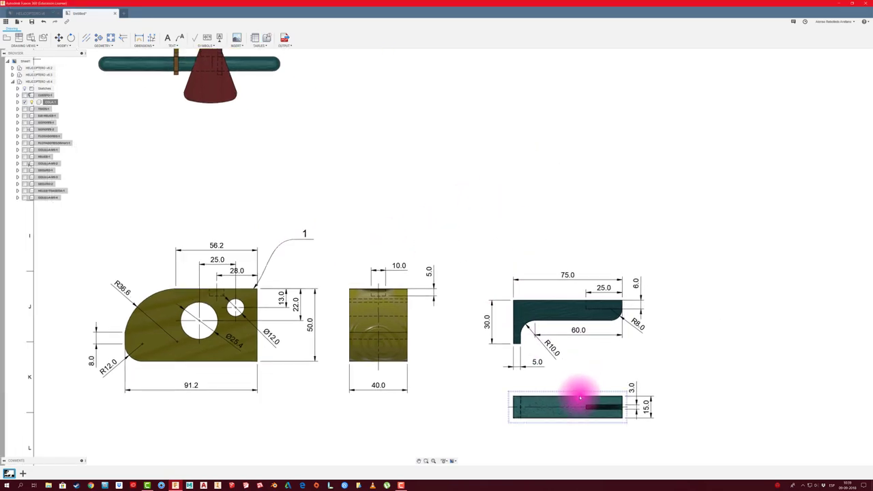
{"action": "left_click", "coordinate": [580, 396]}
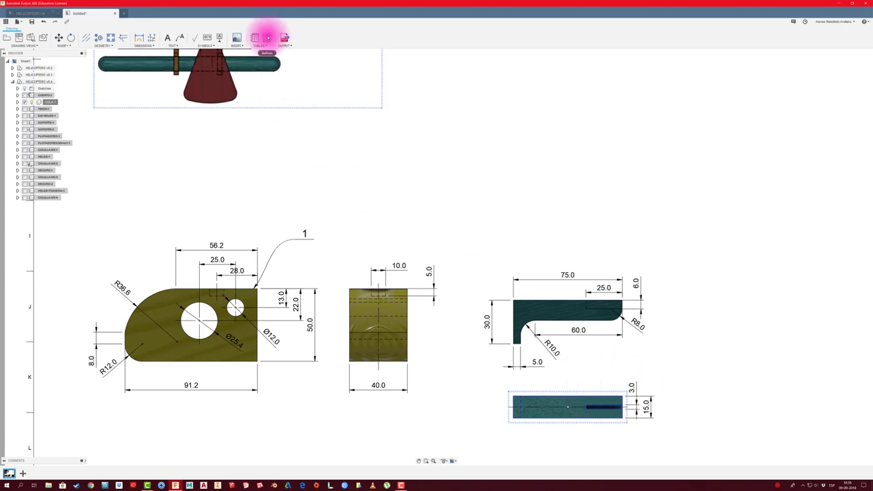
{"action": "left_click", "coordinate": [267, 38]}
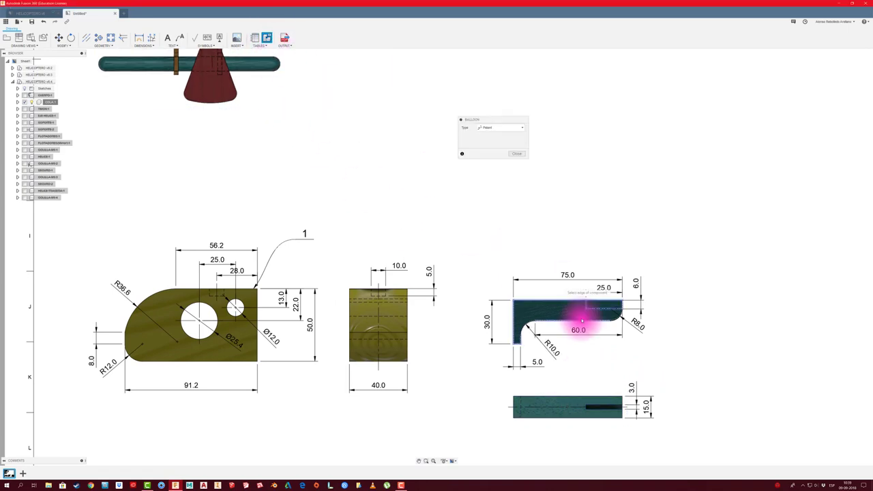
{"action": "left_click", "coordinate": [562, 397]}
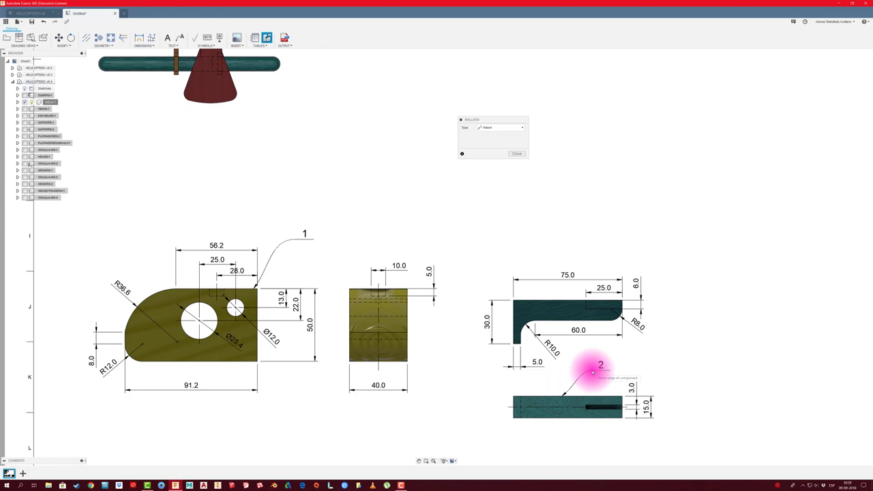
{"action": "left_click", "coordinate": [600, 368]}
{"action": "key", "text": "Escape"}
- Zoom out to show the whole drawing sheet
{"action": "scroll", "coordinate": [477, 262], "scroll_direction": "down", "scroll_amount": 4}
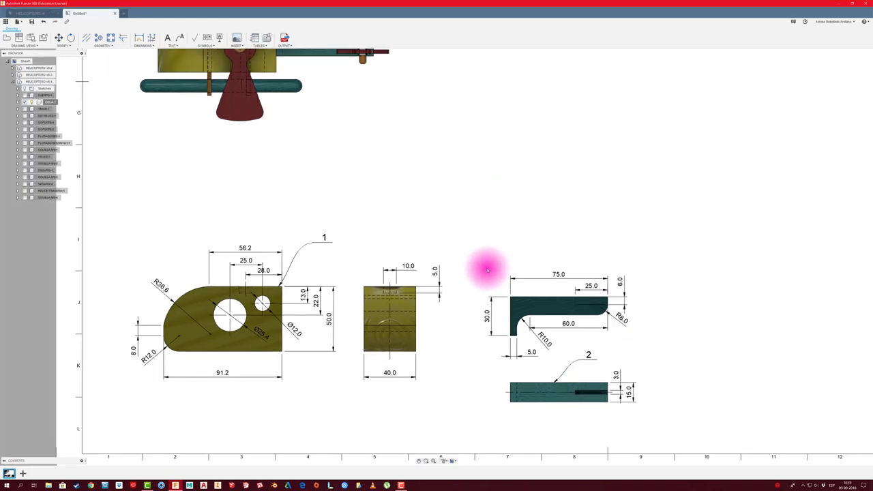
{"action": "scroll", "coordinate": [475, 261], "scroll_direction": "down", "scroll_amount": 2}
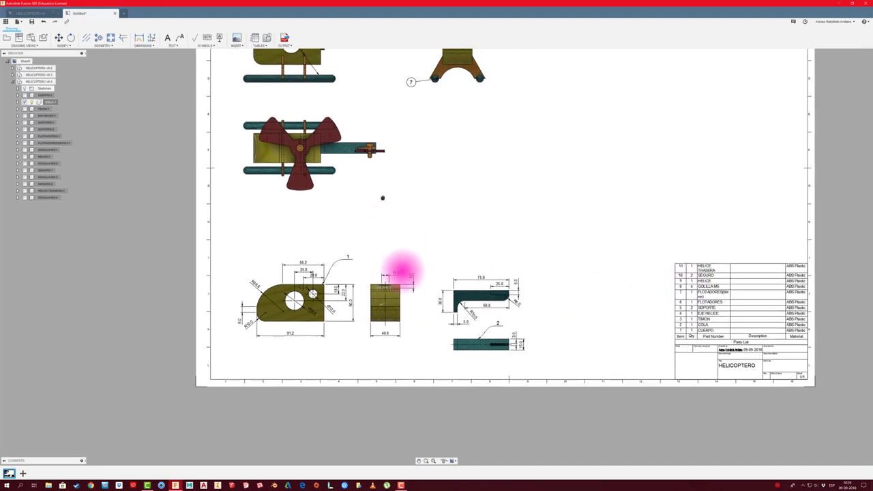
{"action": "middle_click_drag", "start_coordinate": [403, 273], "coordinate": [409, 291]}
{"action": "scroll", "coordinate": [409, 291], "scroll_direction": "down", "scroll_amount": 1}
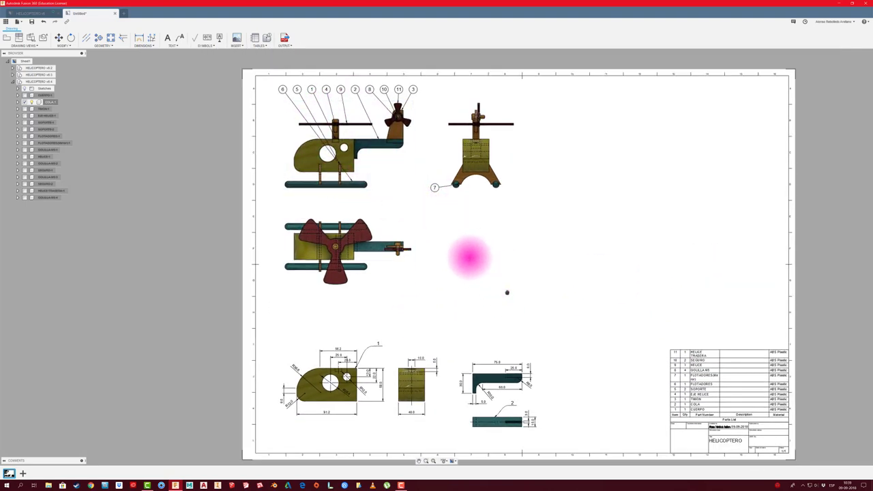
- Insert a 1:1 front base view of the helicopter in the sheet's empty middle area
{"action": "middle_click_drag", "start_coordinate": [471, 277], "coordinate": [415, 229]}
{"action": "scroll", "coordinate": [458, 328], "scroll_direction": "up", "scroll_amount": 2}
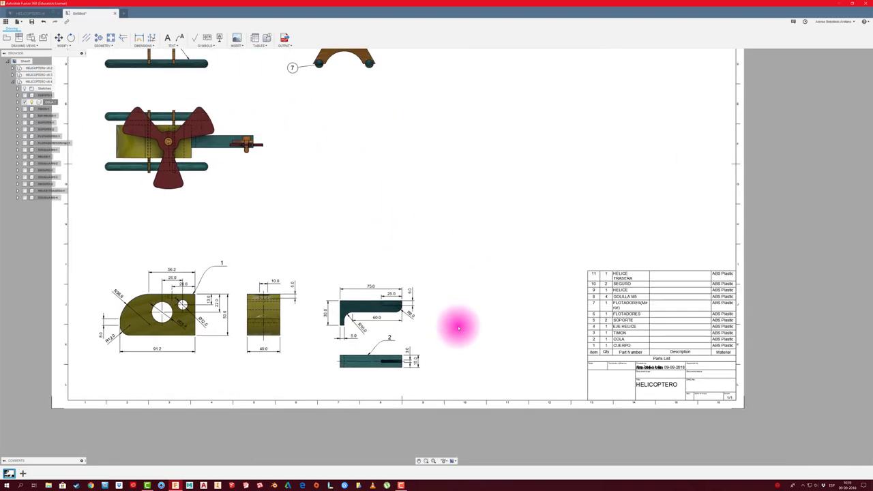
{"action": "scroll", "coordinate": [458, 328], "scroll_direction": "down", "scroll_amount": 1}
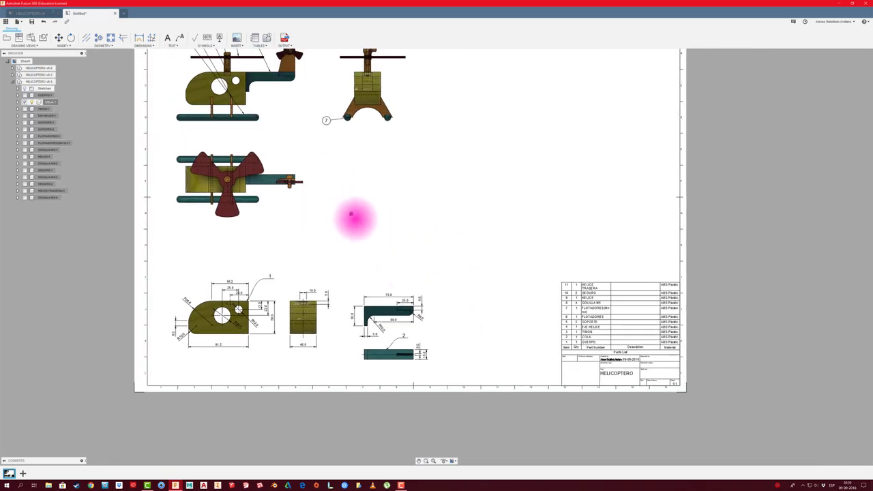
{"action": "left_click", "coordinate": [582, 331]}
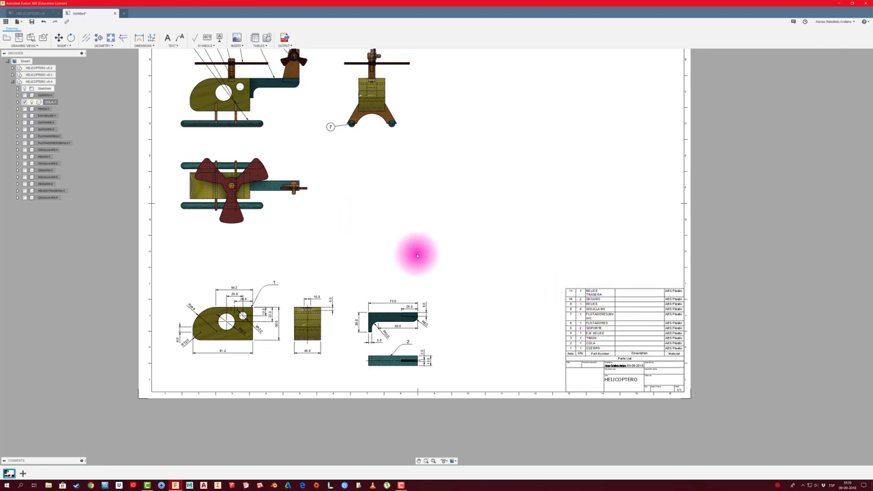
{"action": "middle_click_drag", "start_coordinate": [414, 255], "coordinate": [421, 266]}
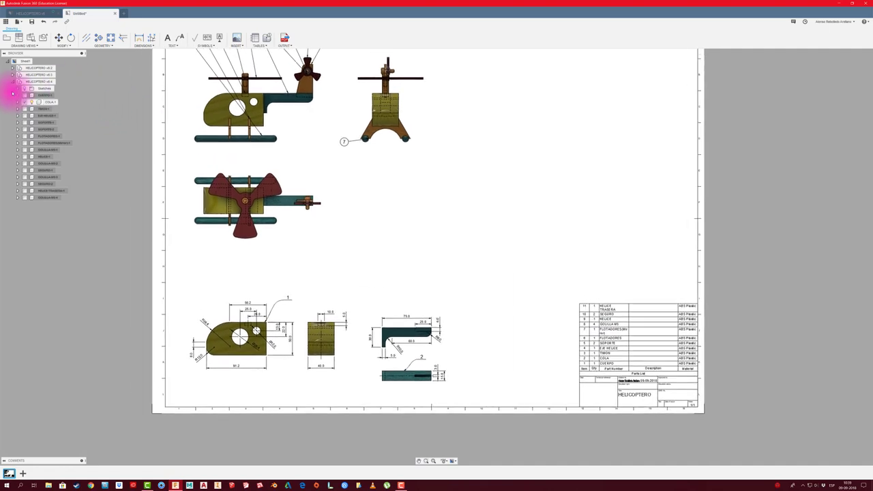
{"action": "left_click", "coordinate": [13, 82]}
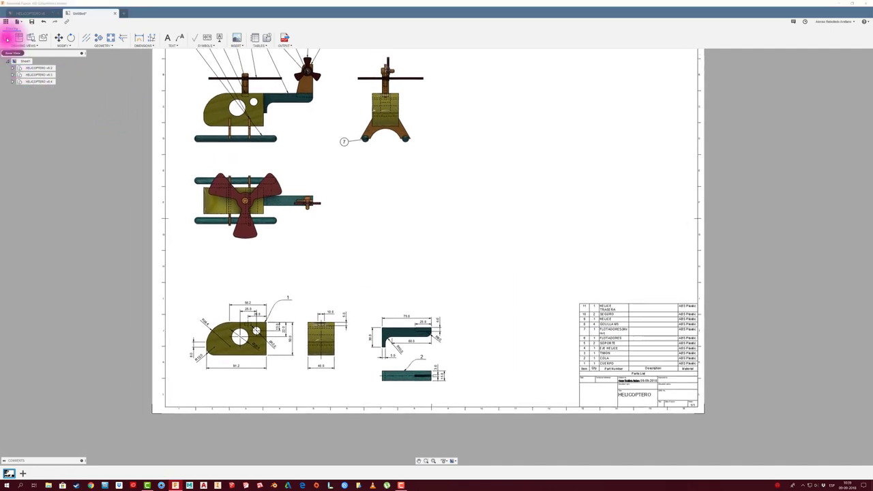
{"action": "left_click", "coordinate": [7, 39]}
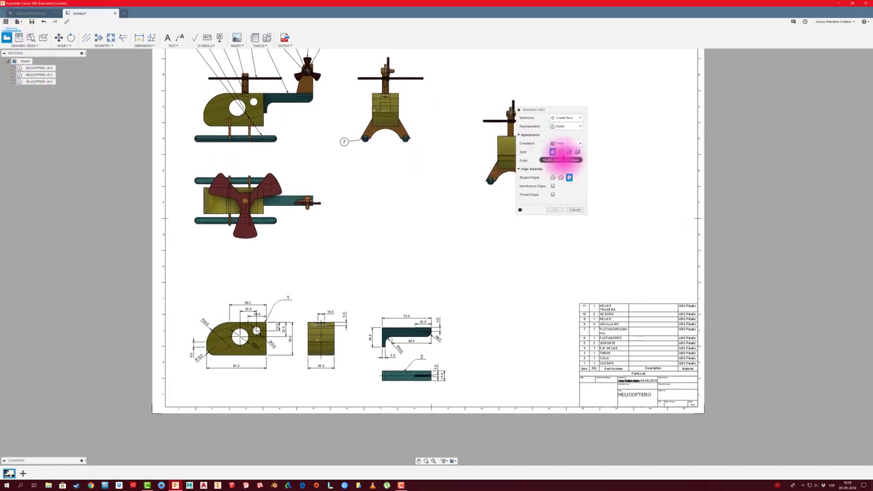
{"action": "left_click", "coordinate": [579, 162]}
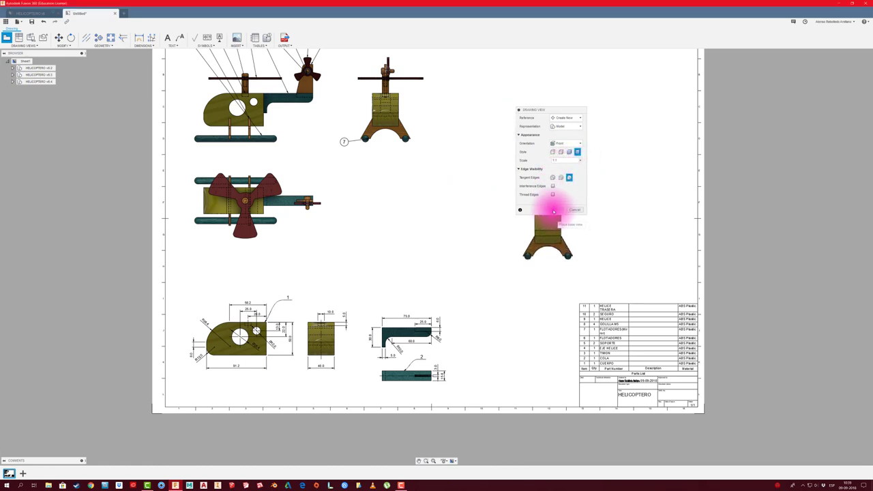
{"action": "left_click", "coordinate": [497, 231]}
{"action": "left_click", "coordinate": [555, 210]}
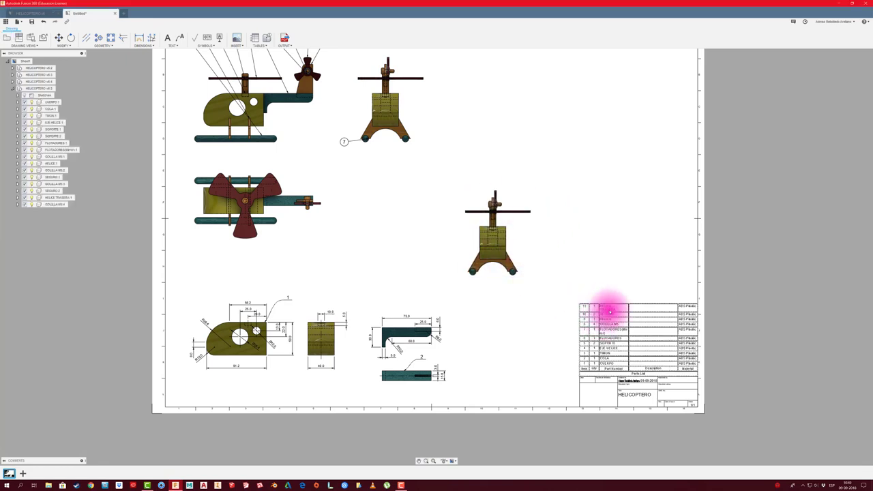
- Show only the SOPORTE component in the new view
{"action": "scroll", "coordinate": [616, 347], "scroll_direction": "up", "scroll_amount": 2}
{"action": "scroll", "coordinate": [594, 331], "scroll_direction": "up", "scroll_amount": 2}
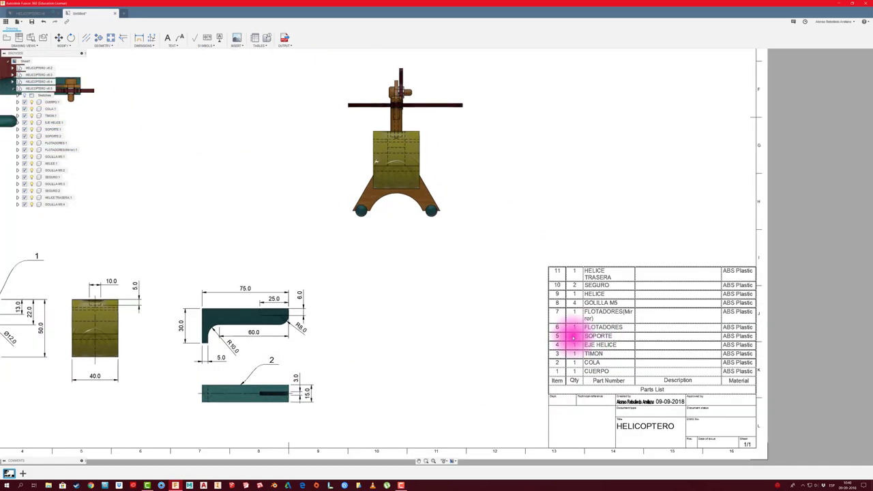
{"action": "scroll", "coordinate": [444, 277], "scroll_direction": "down", "scroll_amount": 2}
{"action": "scroll", "coordinate": [437, 266], "scroll_direction": "down", "scroll_amount": 1}
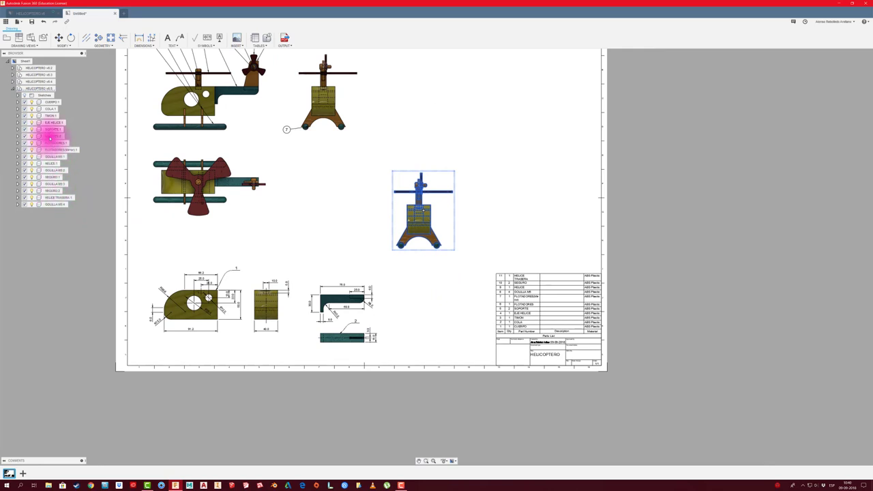
{"action": "right_click", "coordinate": [49, 137]}
{"action": "left_click", "coordinate": [63, 168]}
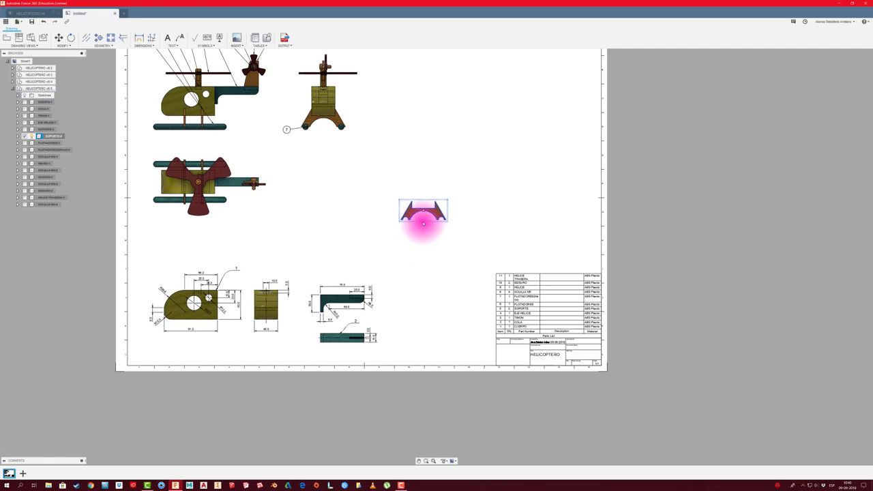
- Move the SOPORTE view down into the bottom row beside the tail views
{"action": "left_click", "coordinate": [423, 212]}
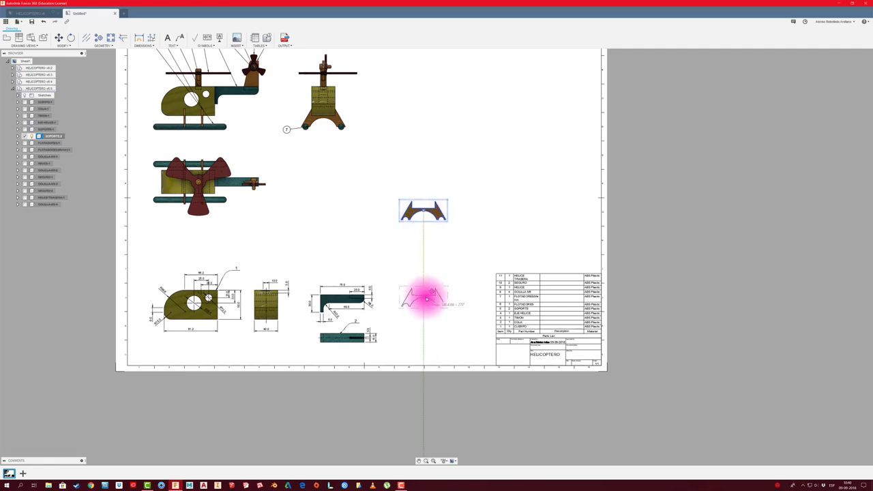
{"action": "left_click", "coordinate": [430, 297]}
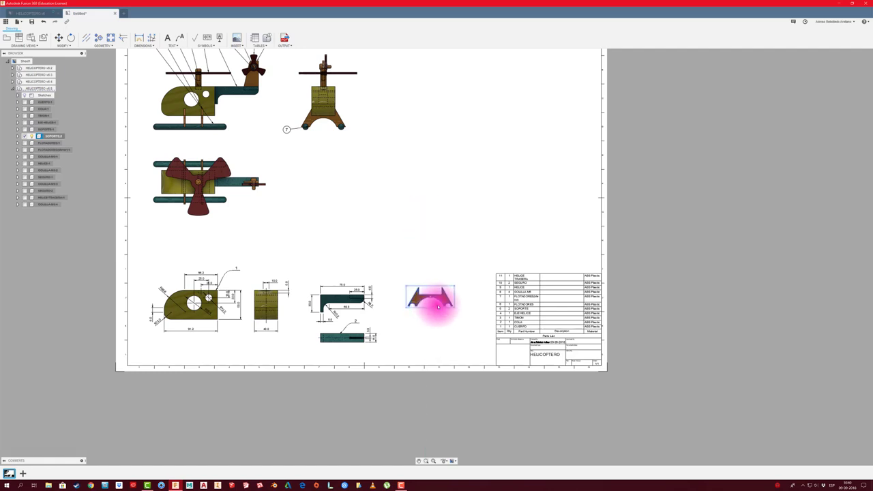
{"action": "scroll", "coordinate": [434, 300], "scroll_direction": "up", "scroll_amount": 4}
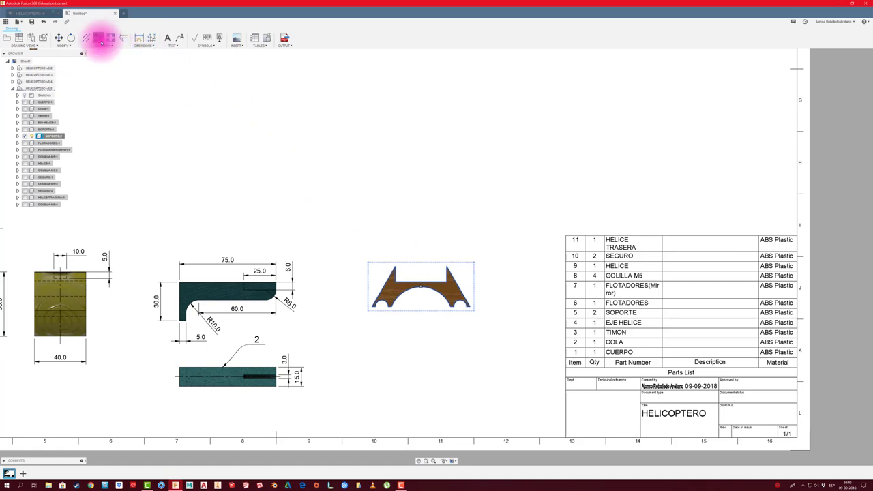
- Add a centre mark to the support's large arch
{"action": "left_click", "coordinate": [100, 39]}
{"action": "scroll", "coordinate": [401, 300], "scroll_direction": "up", "scroll_amount": 2}
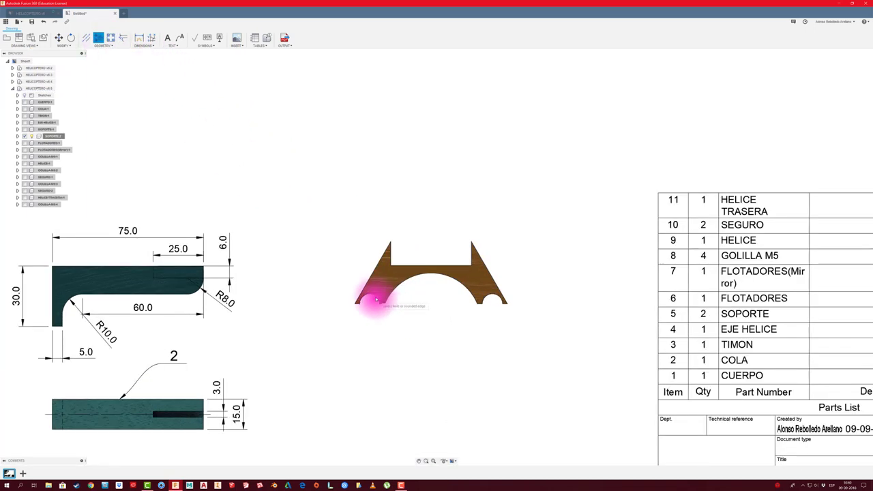
{"action": "left_click", "coordinate": [409, 285]}
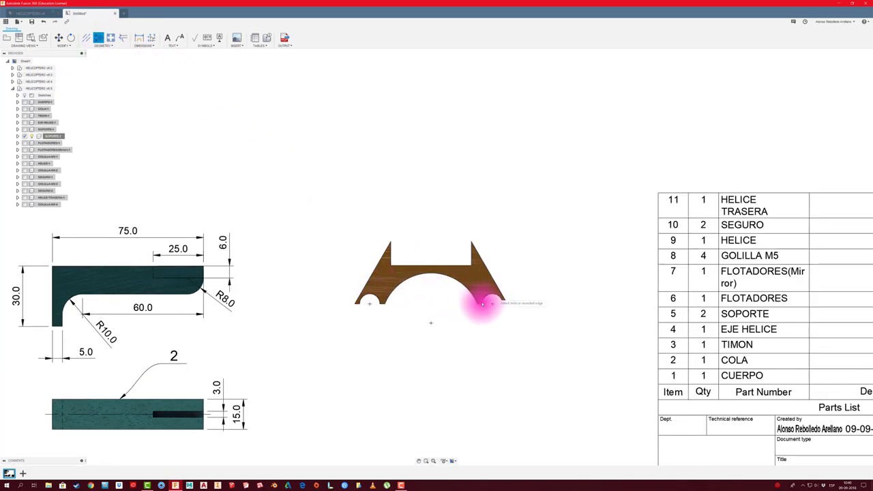
- Dimension the 60.9 spacing between hole centres and the R24.8 arch radius
{"action": "left_click", "coordinate": [139, 39]}
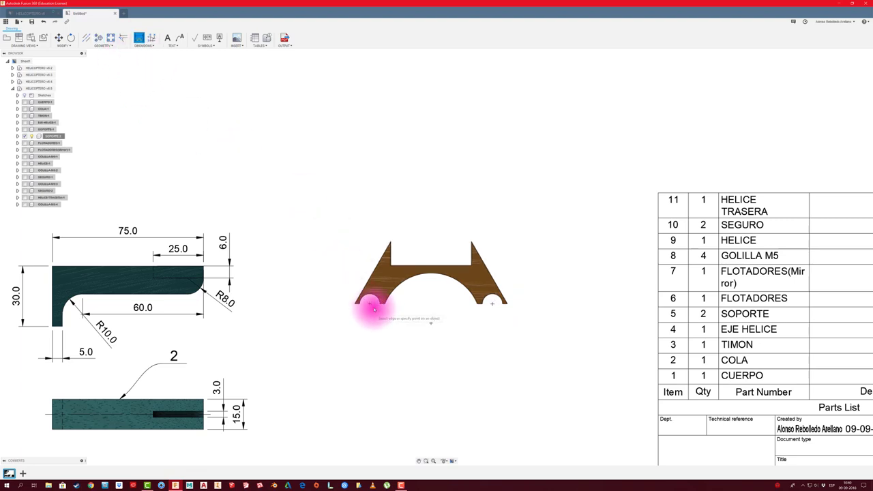
{"action": "left_click", "coordinate": [369, 304]}
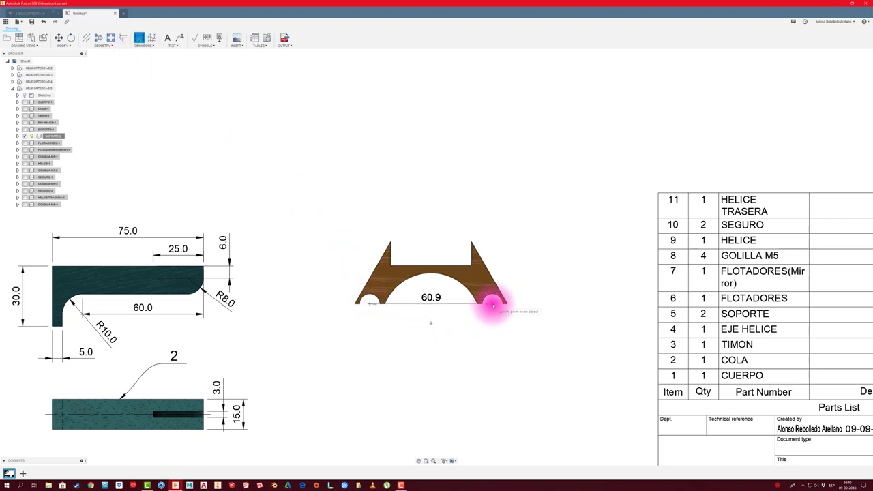
{"action": "left_click", "coordinate": [493, 304]}
{"action": "scroll", "coordinate": [480, 356], "scroll_direction": "up", "scroll_amount": 2}
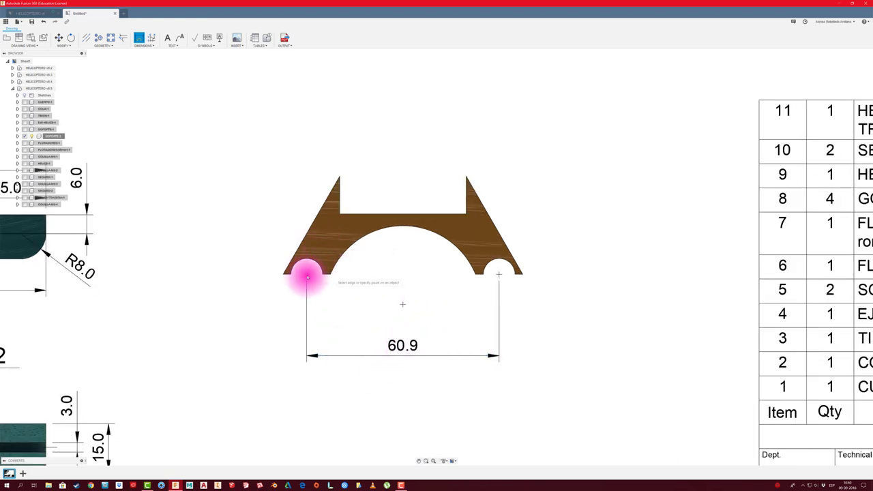
{"action": "scroll", "coordinate": [306, 275], "scroll_direction": "up", "scroll_amount": 2}
{"action": "scroll", "coordinate": [313, 282], "scroll_direction": "down", "scroll_amount": 1}
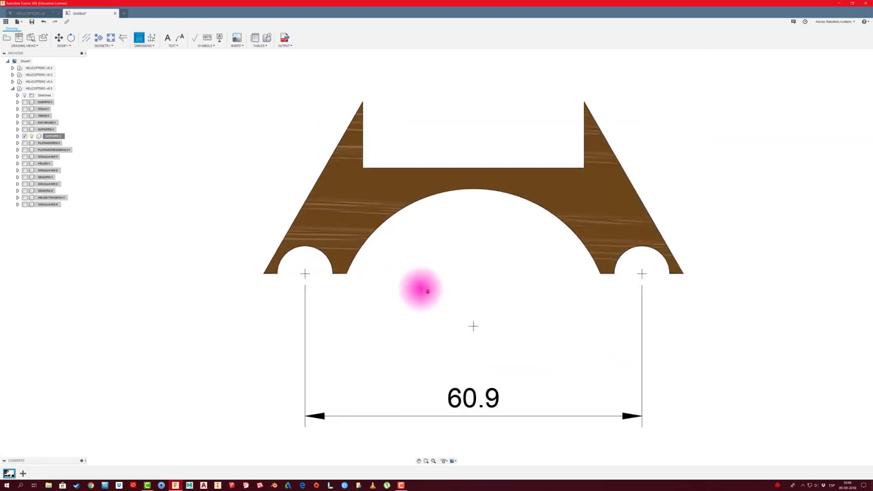
{"action": "middle_click_drag", "start_coordinate": [418, 289], "coordinate": [388, 266]}
{"action": "left_click_drag", "start_coordinate": [359, 218], "coordinate": [376, 222]}
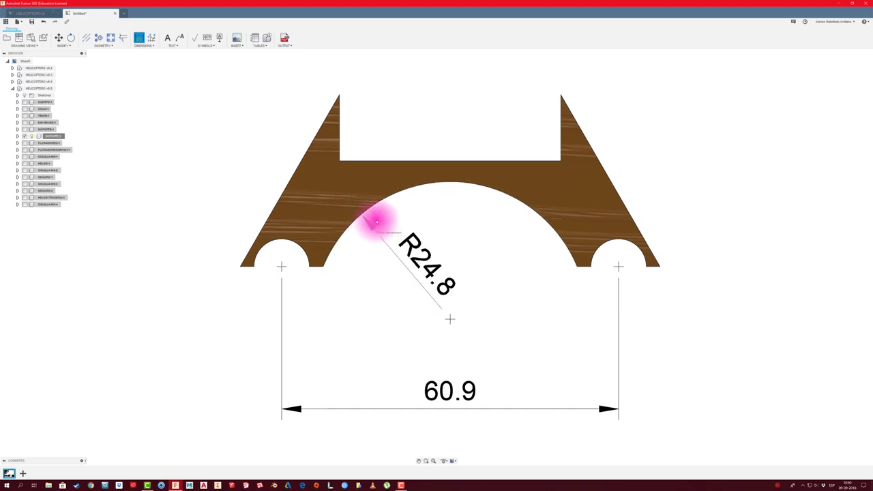
{"action": "left_click", "coordinate": [376, 221]}
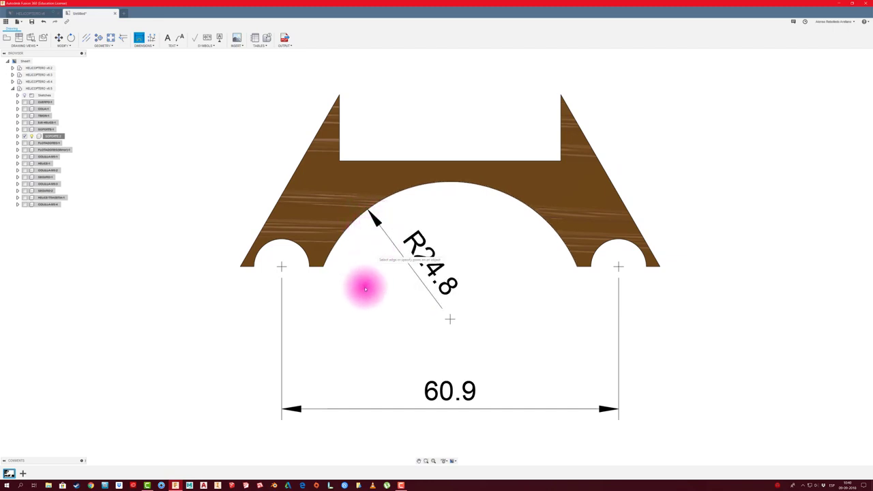
{"action": "left_click", "coordinate": [451, 321]}
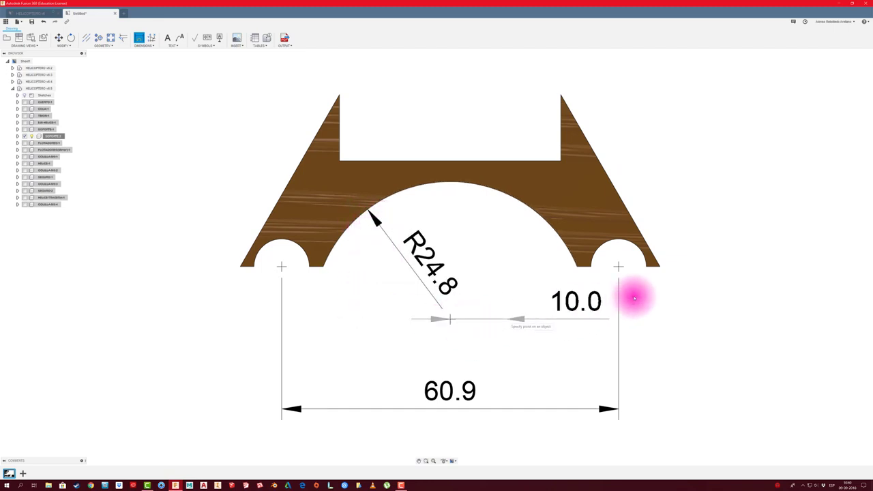
{"action": "scroll", "coordinate": [639, 294], "scroll_direction": "down", "scroll_amount": 2}
{"action": "scroll", "coordinate": [638, 294], "scroll_direction": "up", "scroll_amount": 2}
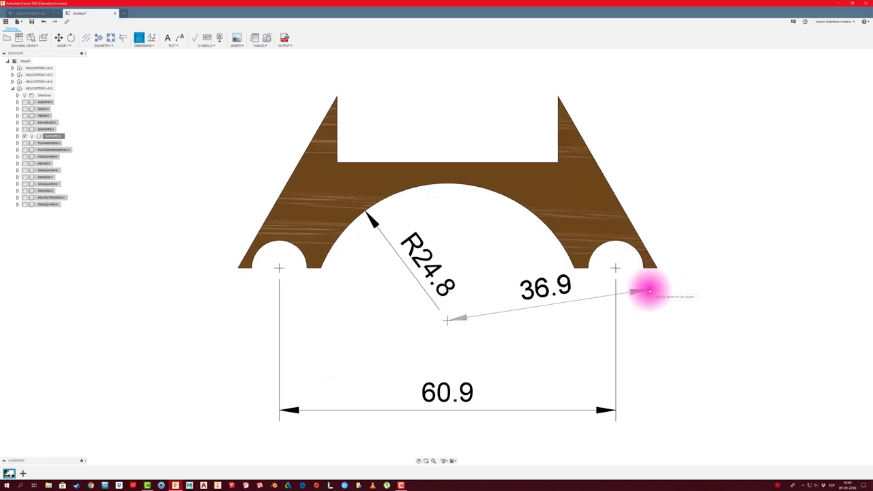
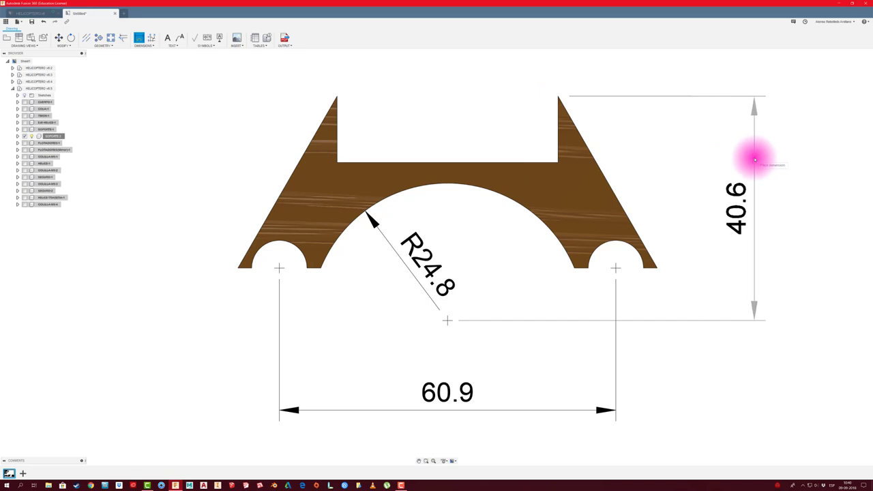
- Fix the 40.6 overall height and add the 7.5 right-hole-to-corner dimension below the part
{"action": "left_click", "coordinate": [754, 160]}
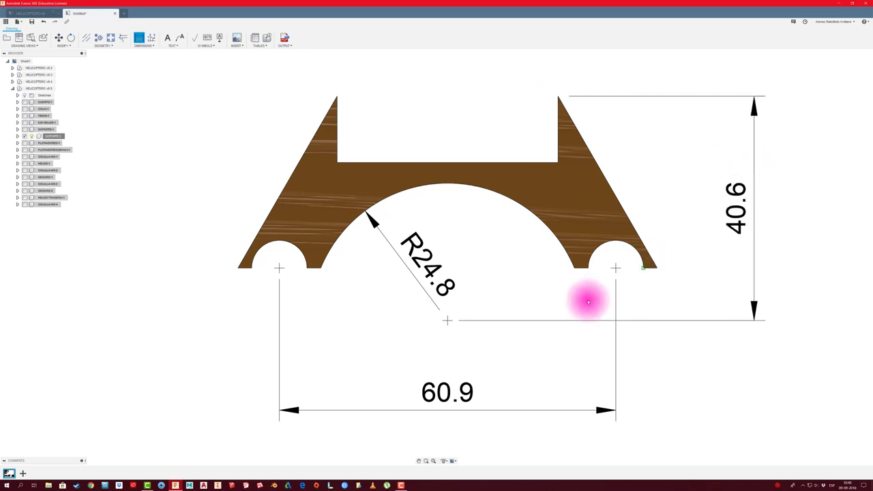
{"action": "left_click", "coordinate": [615, 269]}
{"action": "left_click", "coordinate": [656, 268]}
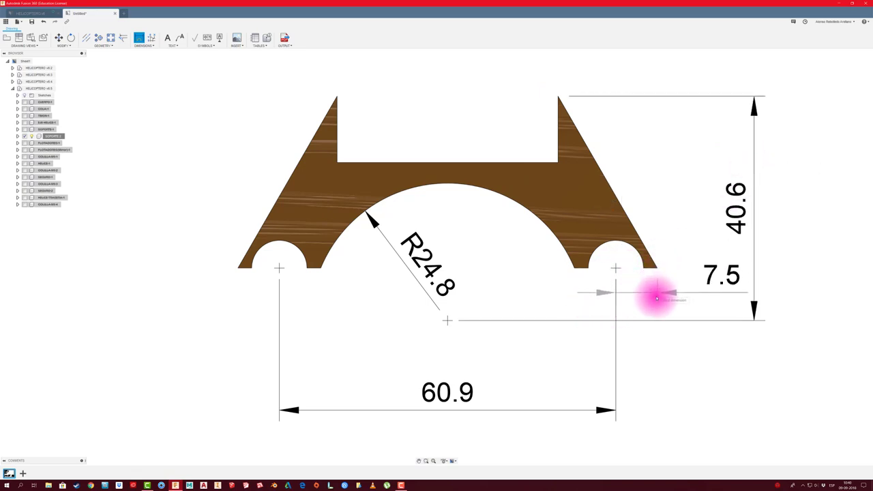
{"action": "left_click", "coordinate": [651, 289]}
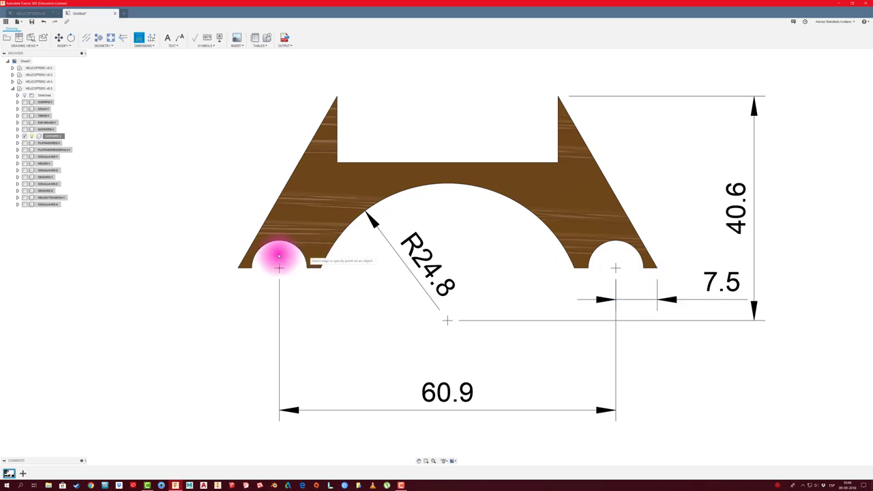
- Add the 2.5 left-hole-to-corner dimension and move its text left of the arrows
{"action": "scroll", "coordinate": [240, 272], "scroll_direction": "up", "scroll_amount": 2}
{"action": "scroll", "coordinate": [240, 275], "scroll_direction": "up", "scroll_amount": 1}
{"action": "left_click", "coordinate": [247, 266]}
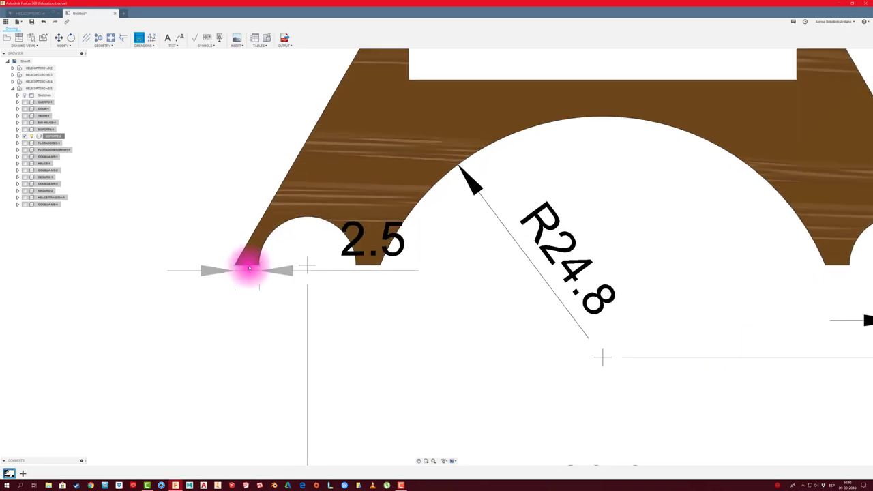
{"action": "left_click", "coordinate": [232, 352]}
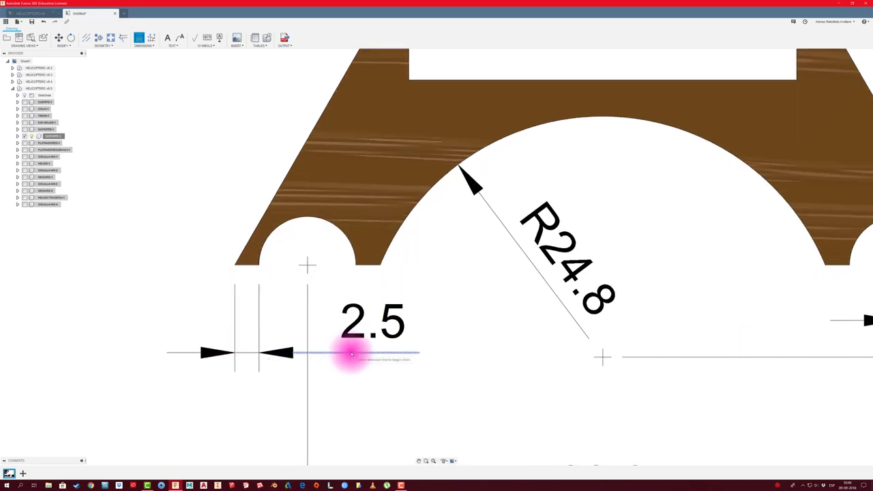
{"action": "key", "text": "Escape"}
{"action": "left_click", "coordinate": [373, 327]}
{"action": "left_click_drag", "start_coordinate": [373, 322], "coordinate": [122, 303]}
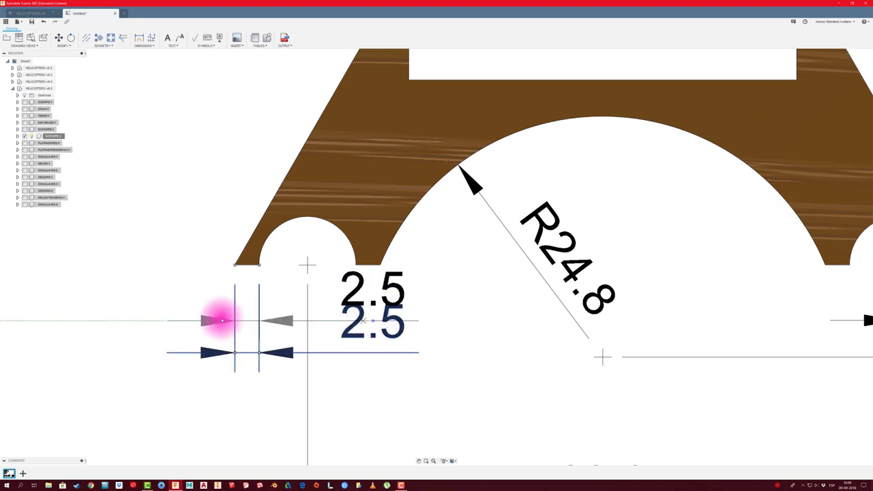
{"action": "scroll", "coordinate": [340, 303], "scroll_direction": "down", "scroll_amount": 5}
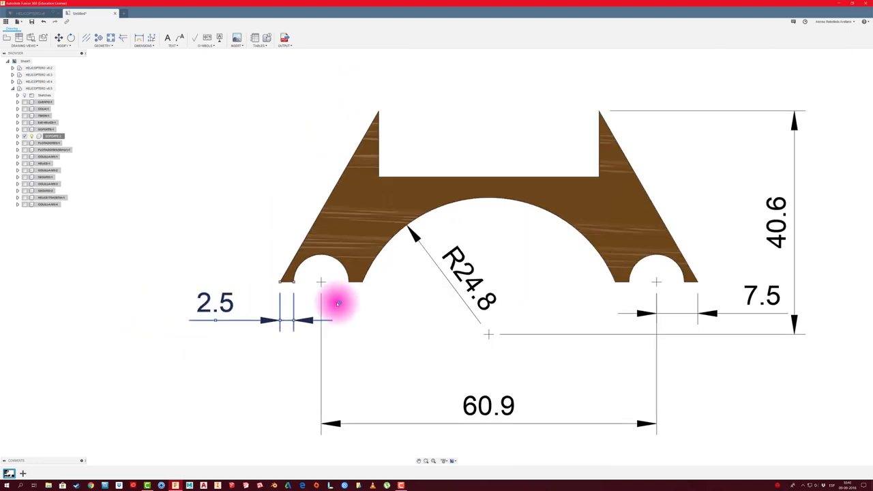
{"action": "scroll", "coordinate": [345, 294], "scroll_direction": "down", "scroll_amount": 2}
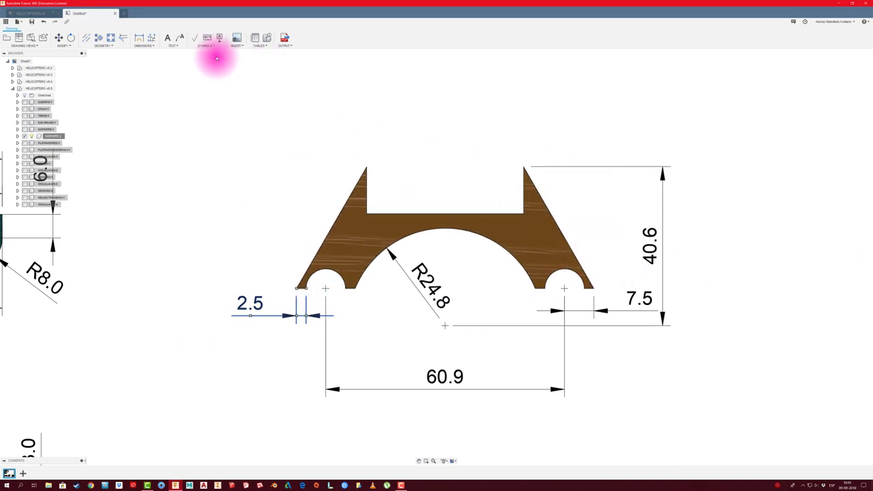
- Add the 31.1 left-side height and the 40.0 notch width dimensions
{"action": "left_click", "coordinate": [137, 39]}
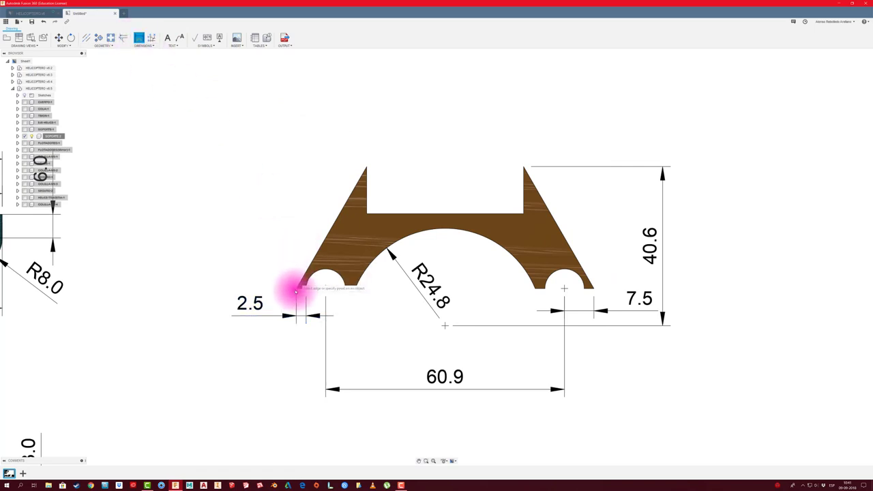
{"action": "left_click", "coordinate": [366, 168]}
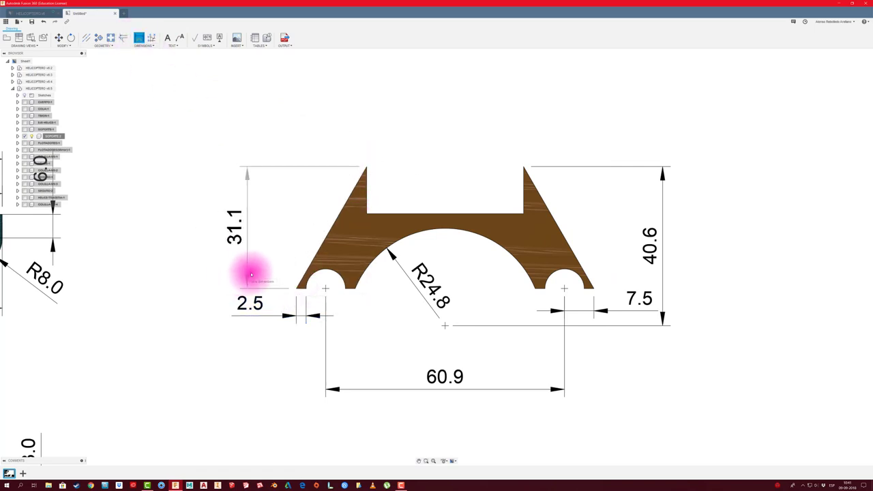
{"action": "left_click", "coordinate": [253, 274]}
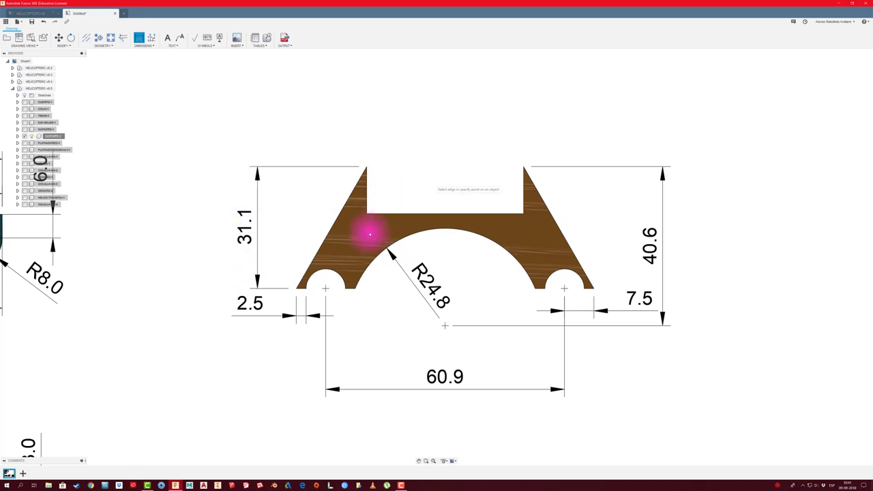
{"action": "scroll", "coordinate": [296, 253], "scroll_direction": "up", "scroll_amount": 1}
{"action": "scroll", "coordinate": [296, 254], "scroll_direction": "up", "scroll_amount": 1}
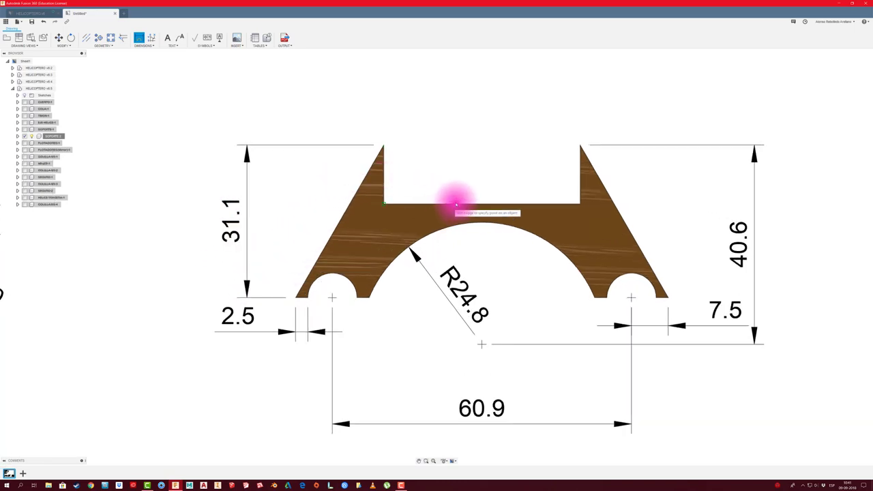
{"action": "left_click", "coordinate": [463, 97]}
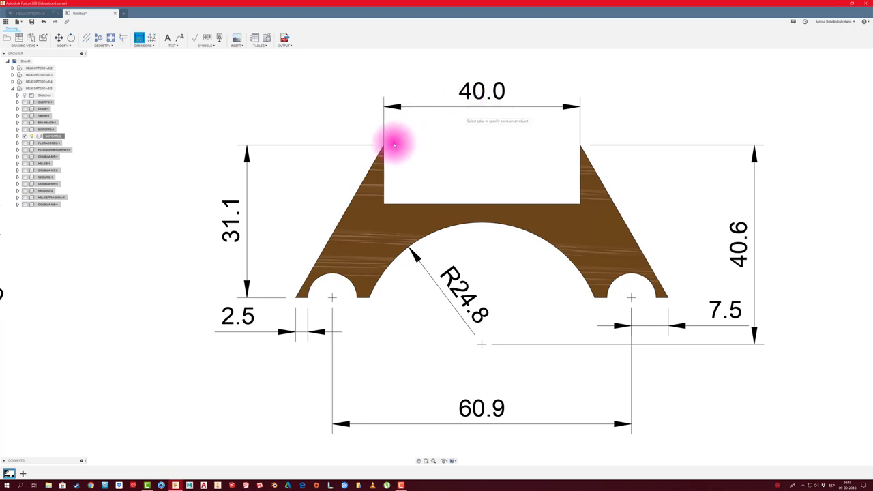
- Dimension the notch's 12.0 depth inside the notch
{"action": "left_click", "coordinate": [382, 147]}
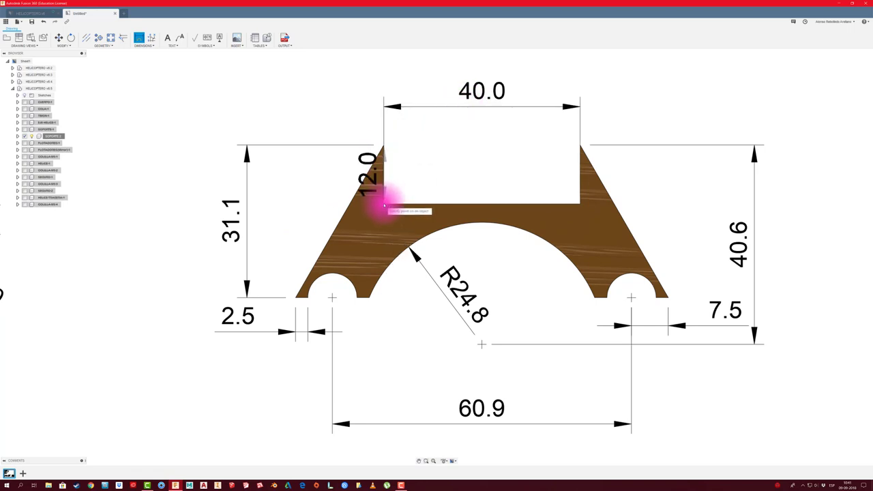
{"action": "left_click", "coordinate": [384, 205]}
{"action": "left_click", "coordinate": [440, 176]}
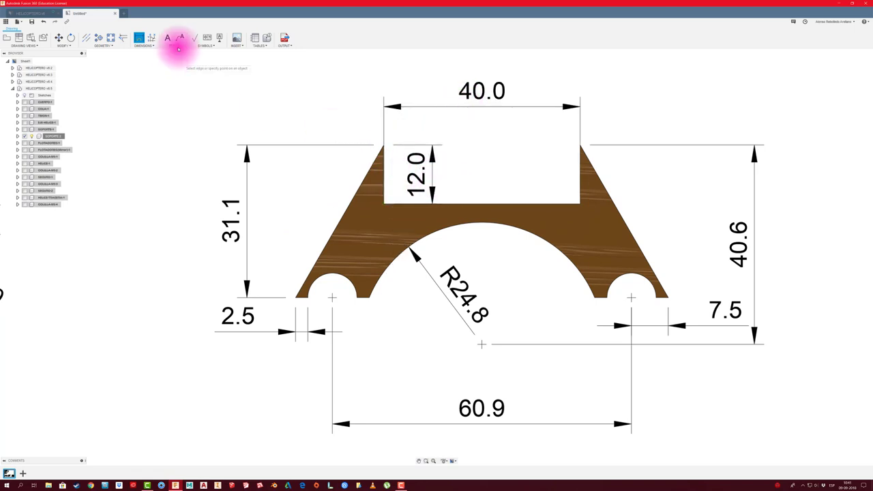
{"action": "left_click", "coordinate": [86, 37]}
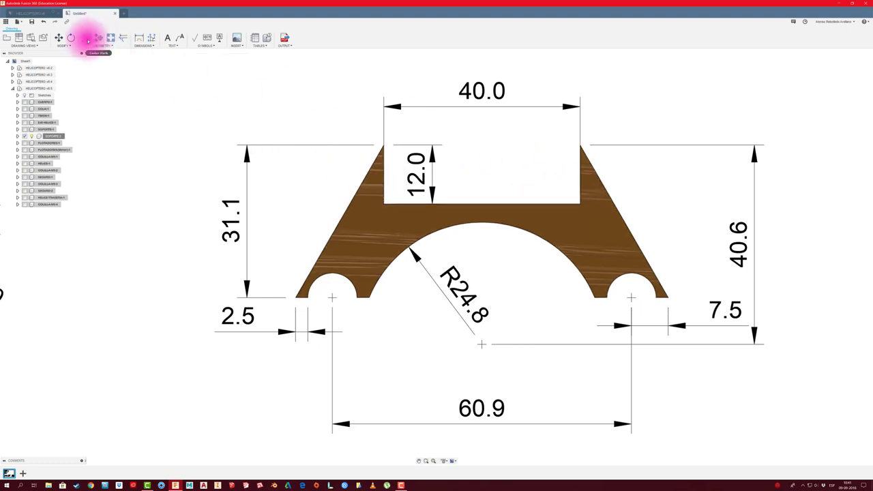
- Draw a vertical centreline midway between the part's right and left slanted edges
{"action": "left_click", "coordinate": [87, 39]}
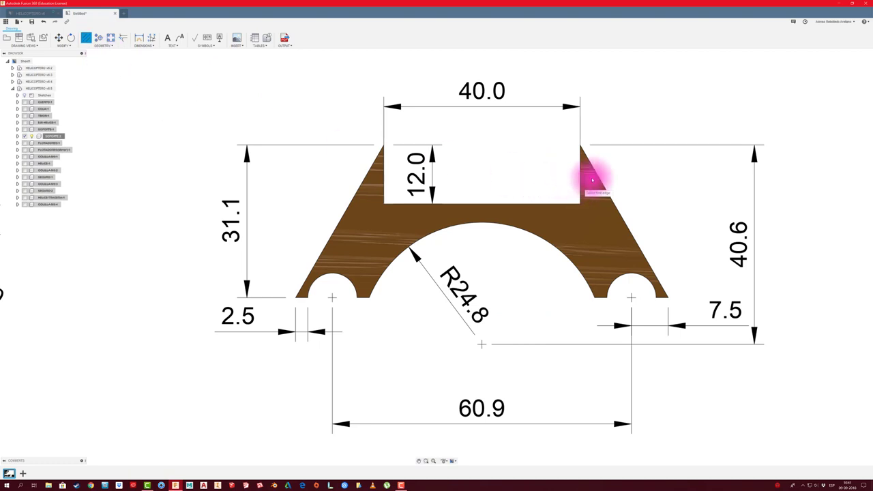
{"action": "left_click", "coordinate": [612, 200]}
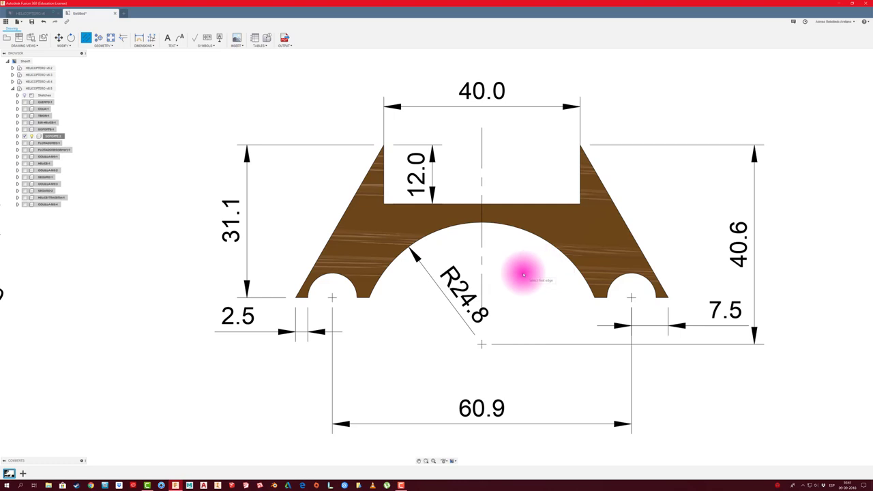
{"action": "scroll", "coordinate": [389, 194], "scroll_direction": "down", "scroll_amount": 1}
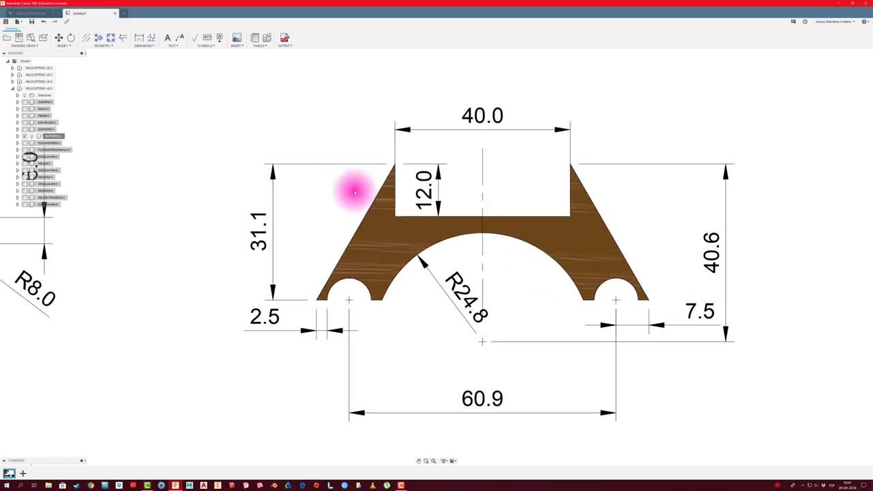
{"action": "scroll", "coordinate": [417, 193], "scroll_direction": "up", "scroll_amount": 1}
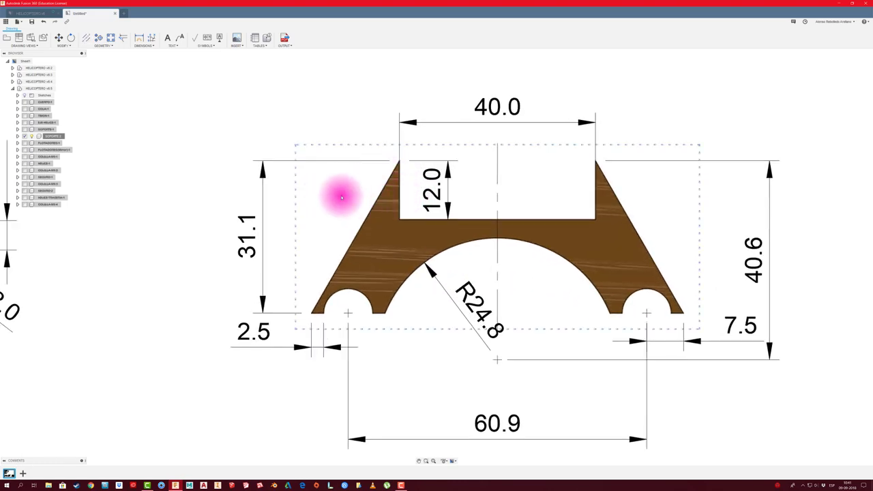
- Dimension the 30.00° angle between the notch's left edge and the left slanted side
{"action": "left_click", "coordinate": [108, 46]}
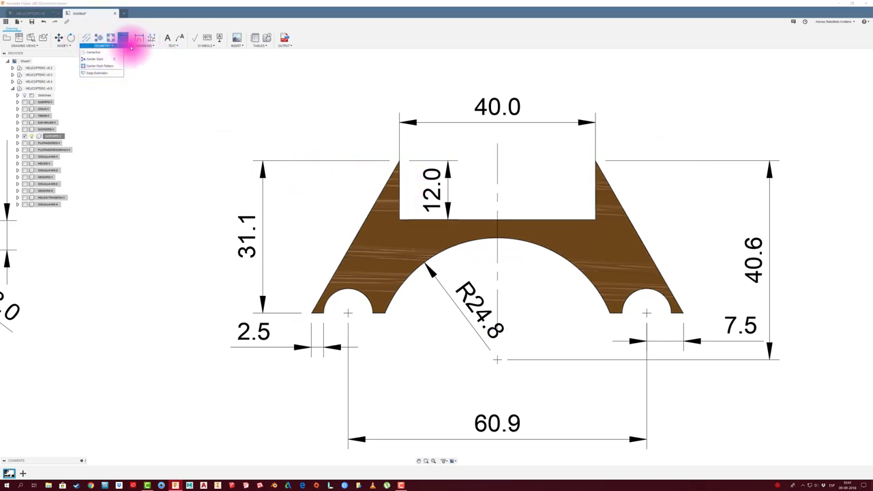
{"action": "left_click", "coordinate": [151, 45]}
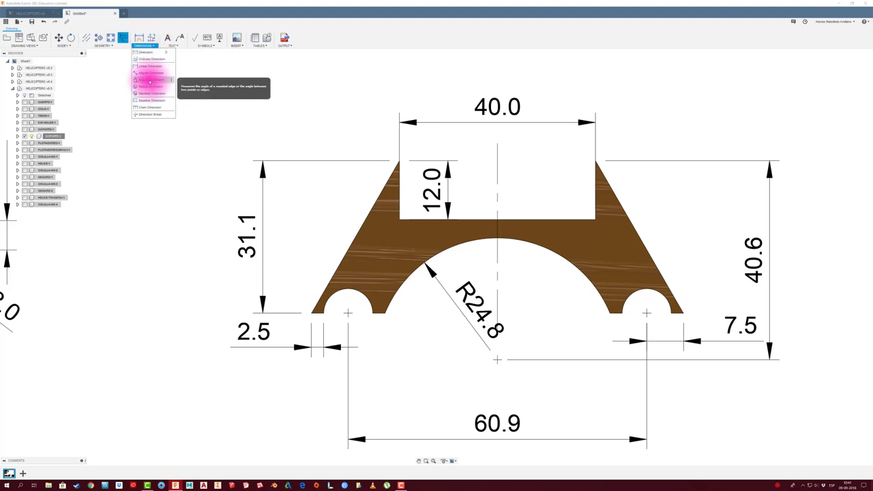
{"action": "left_click", "coordinate": [150, 81]}
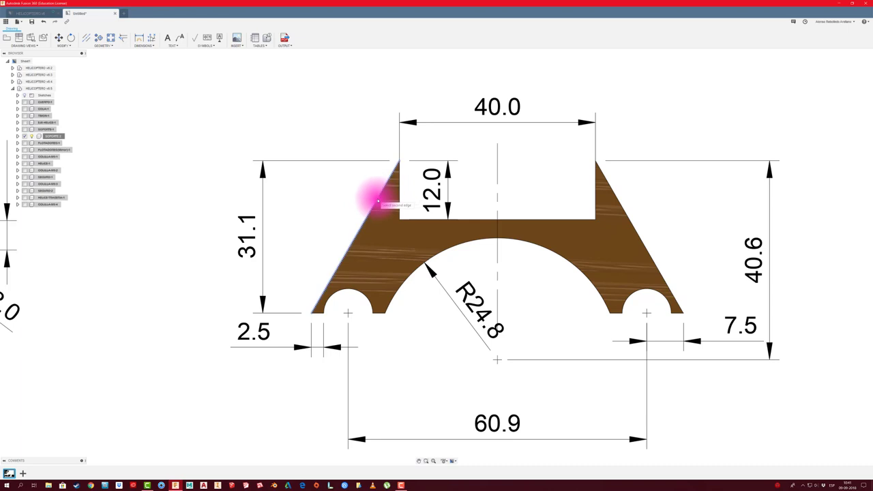
{"action": "left_click", "coordinate": [400, 213]}
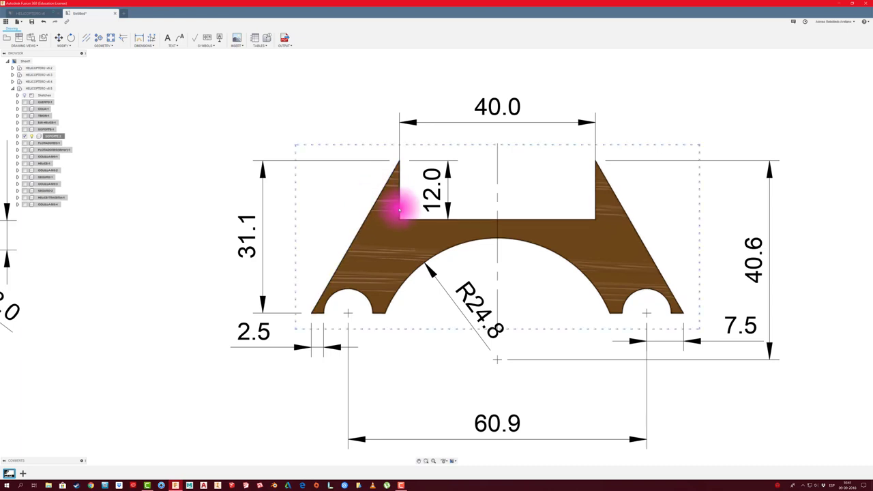
{"action": "scroll", "coordinate": [400, 212], "scroll_direction": "up", "scroll_amount": 2}
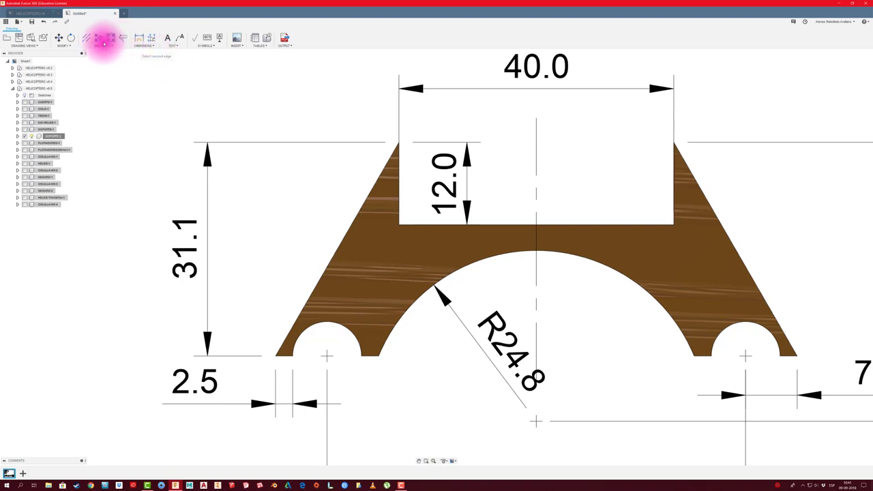
{"action": "left_click", "coordinate": [138, 39]}
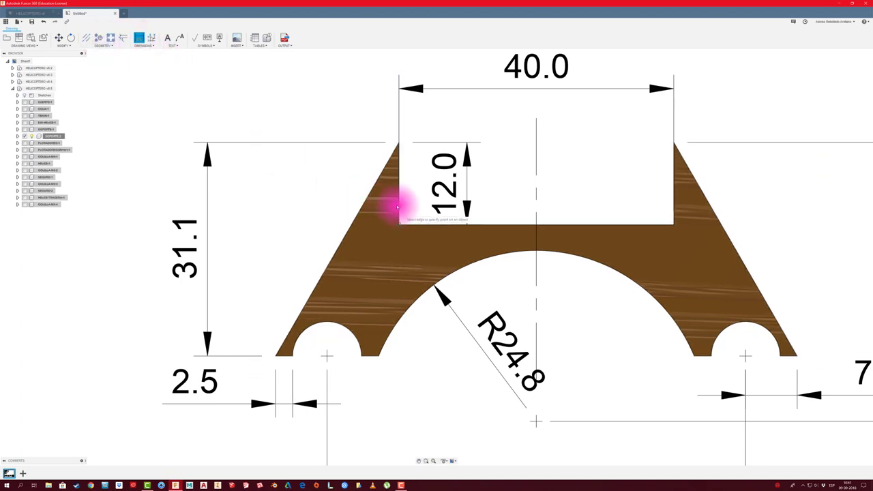
{"action": "left_click", "coordinate": [400, 205]}
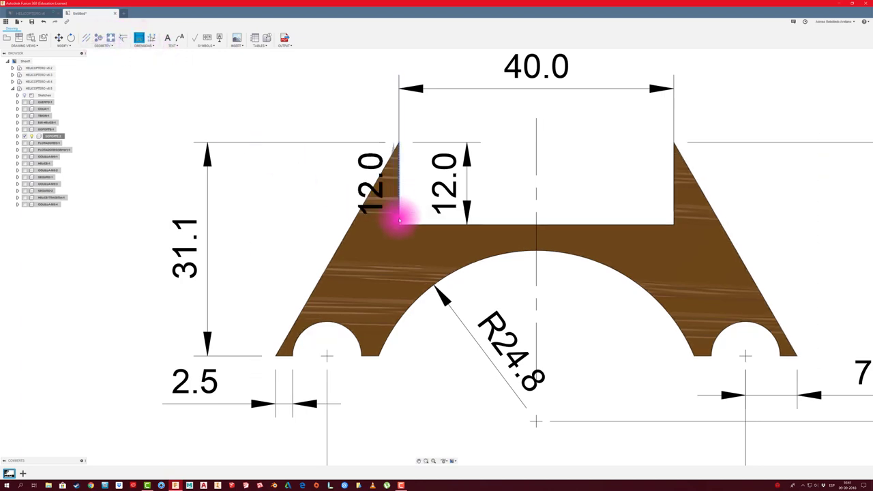
{"action": "left_click", "coordinate": [361, 208]}
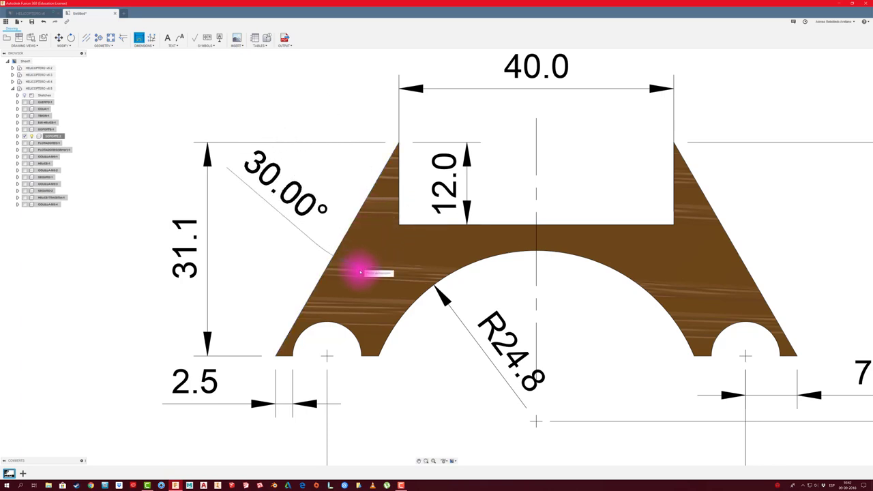
{"action": "left_click", "coordinate": [321, 189]}
{"action": "scroll", "coordinate": [313, 186], "scroll_direction": "down", "scroll_amount": 3}
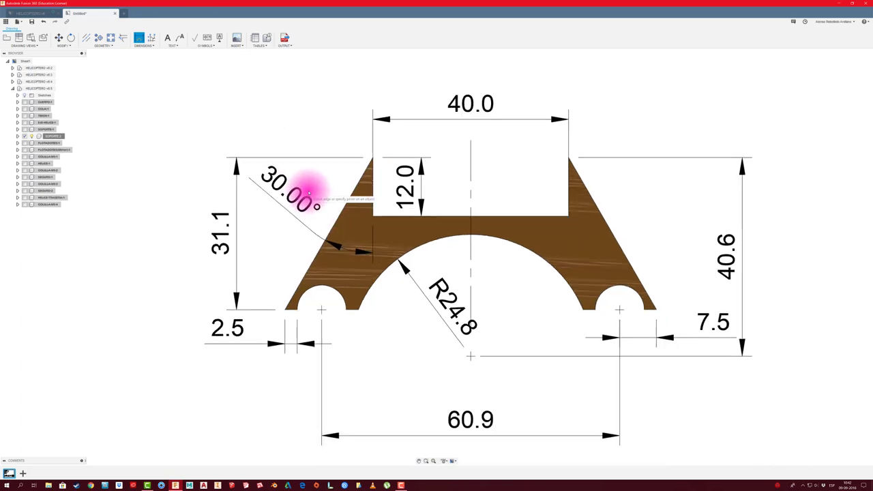
{"action": "scroll", "coordinate": [312, 184], "scroll_direction": "down", "scroll_amount": 3}
{"action": "scroll", "coordinate": [312, 185], "scroll_direction": "down", "scroll_amount": 2}
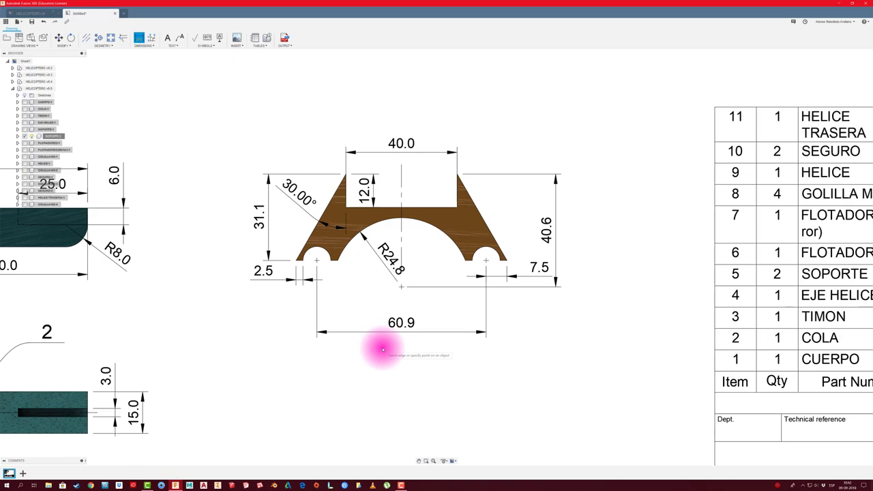
{"action": "scroll", "coordinate": [386, 349], "scroll_direction": "down", "scroll_amount": 2}
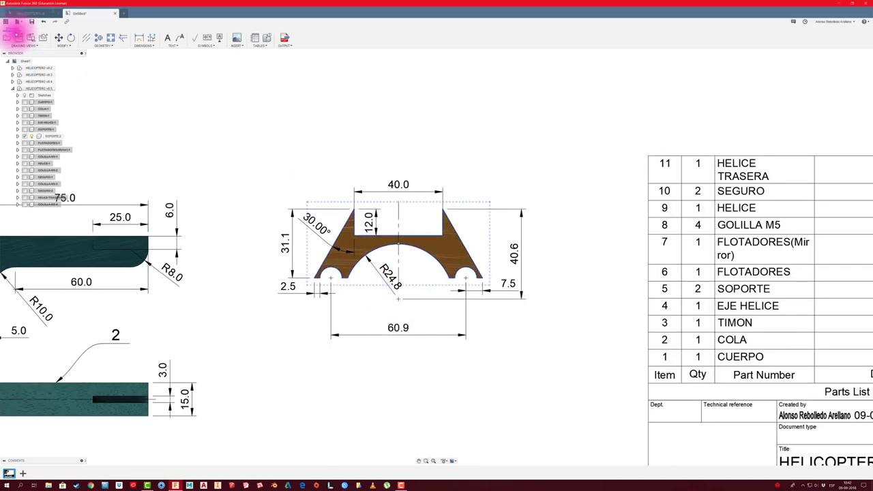
- Project an edge-on view of the support below it
{"action": "left_click", "coordinate": [19, 38]}
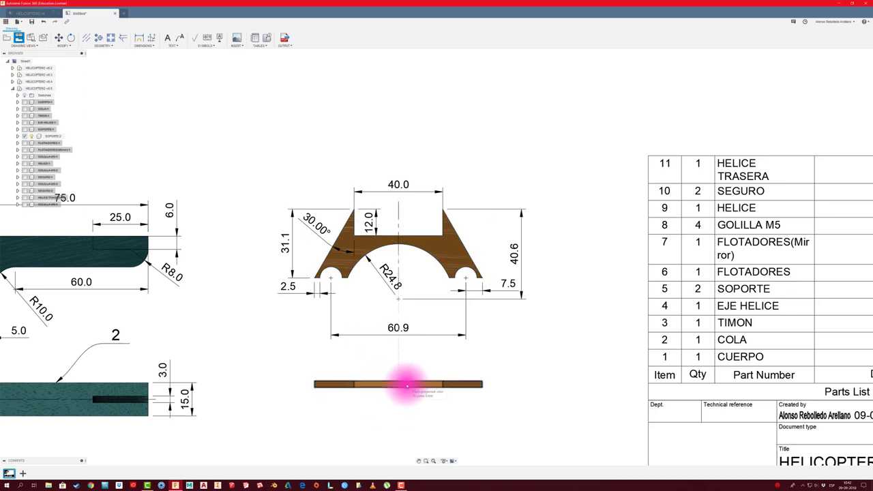
{"action": "scroll", "coordinate": [497, 375], "scroll_direction": "up", "scroll_amount": 1}
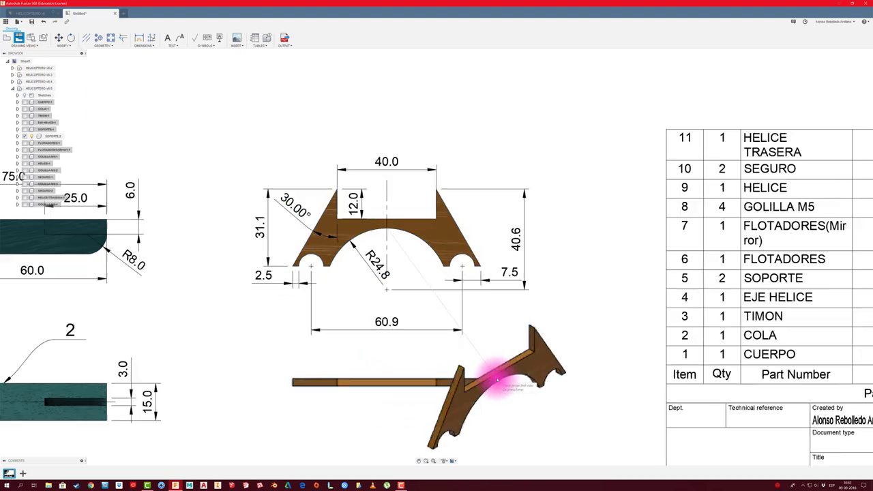
{"action": "left_click", "coordinate": [386, 383]}
{"action": "key", "text": "Return"}
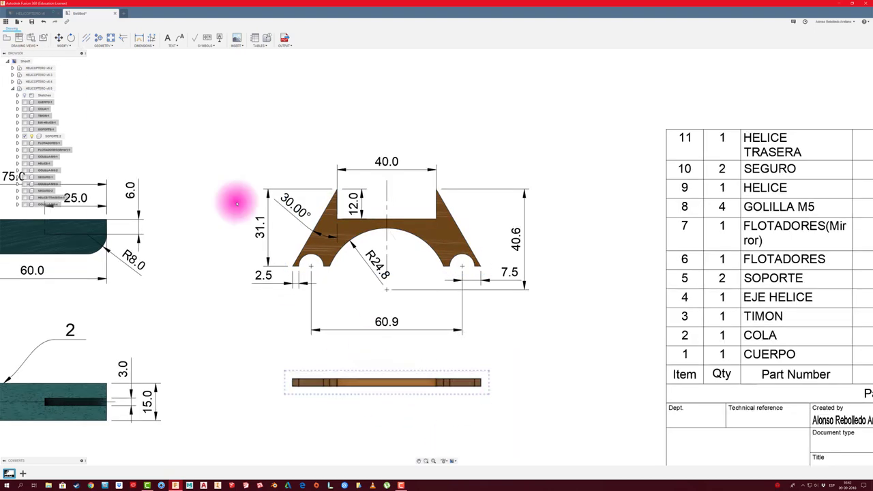
- Dimension the edge-on view's 3.0 thickness beside the bar
{"action": "left_click", "coordinate": [138, 38]}
{"action": "scroll", "coordinate": [456, 344], "scroll_direction": "up", "scroll_amount": 1}
{"action": "scroll", "coordinate": [462, 357], "scroll_direction": "up", "scroll_amount": 3}
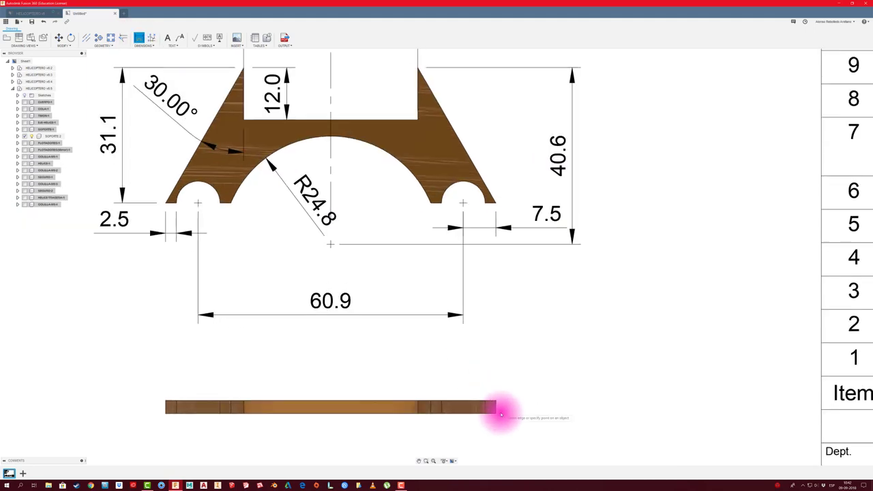
{"action": "left_click", "coordinate": [547, 401]}
- Add a centreline along the edge-on bar between its end edges
{"action": "left_click", "coordinate": [87, 37]}
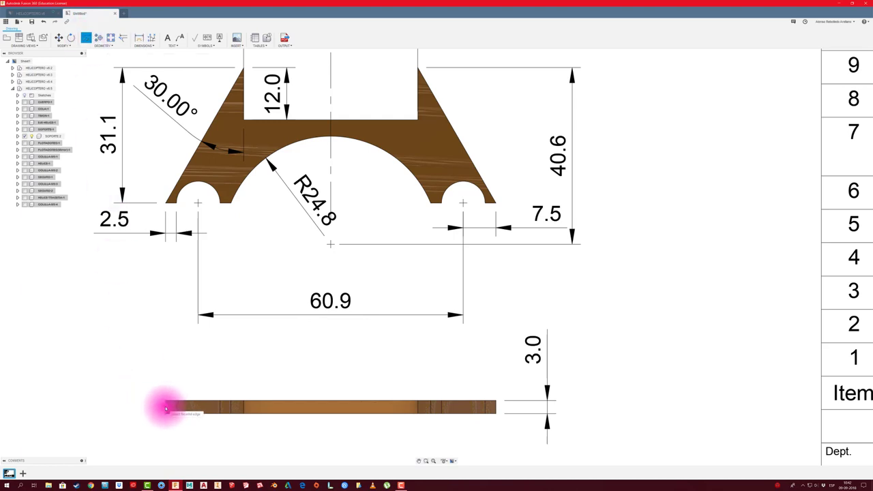
{"action": "left_click", "coordinate": [166, 408]}
{"action": "left_click", "coordinate": [497, 409]}
{"action": "scroll", "coordinate": [332, 341], "scroll_direction": "down", "scroll_amount": 3}
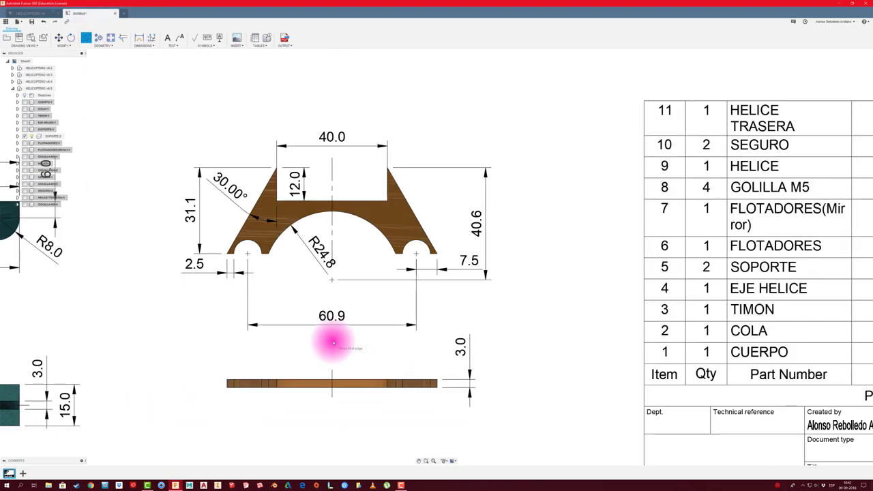
{"action": "scroll", "coordinate": [333, 341], "scroll_direction": "down", "scroll_amount": 1}
{"action": "scroll", "coordinate": [313, 303], "scroll_direction": "down", "scroll_amount": 1}
{"action": "middle_click_drag", "start_coordinate": [324, 304], "coordinate": [341, 314]}
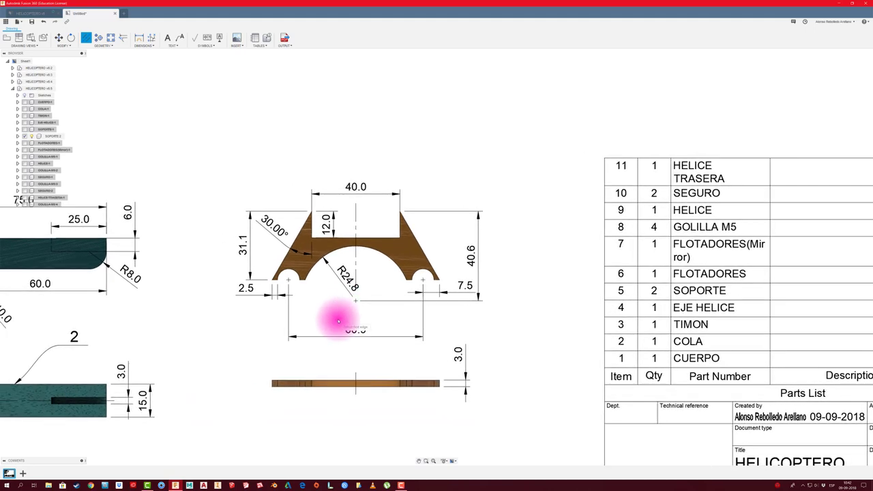
{"action": "scroll", "coordinate": [305, 289], "scroll_direction": "up", "scroll_amount": 2}
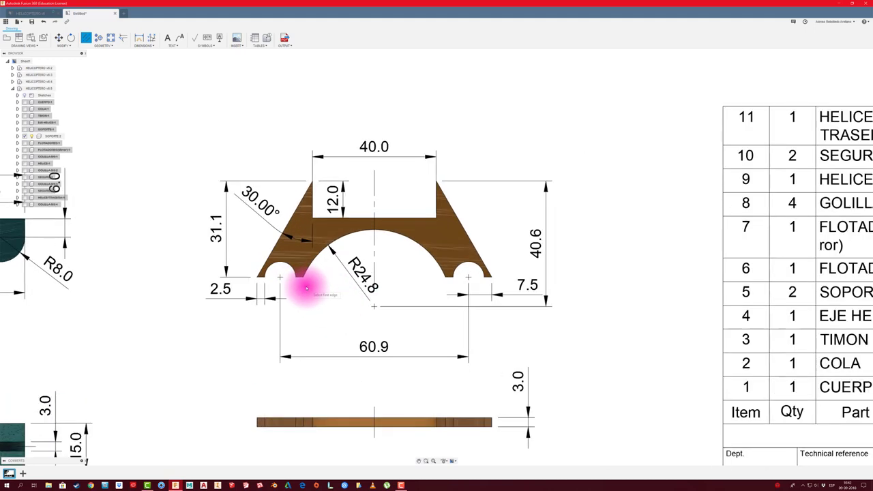
- Dimension the support's right hole with an R5.0 radius
{"action": "left_click", "coordinate": [139, 38]}
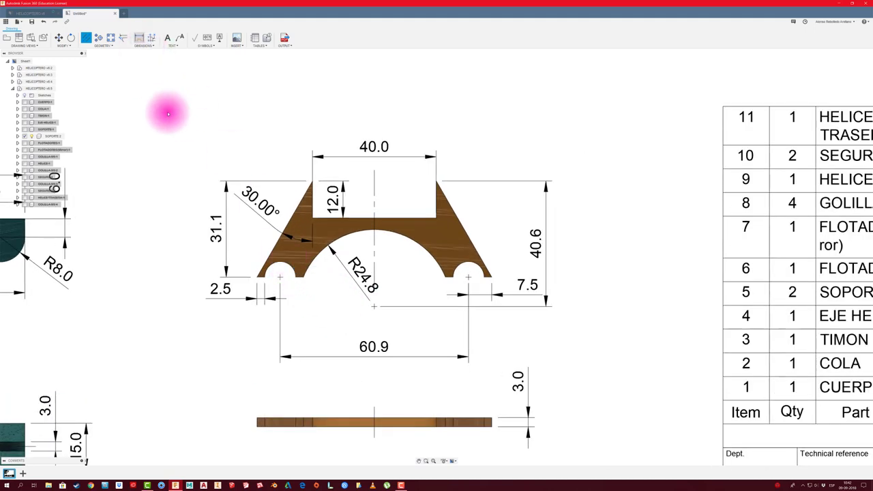
{"action": "left_click", "coordinate": [466, 269]}
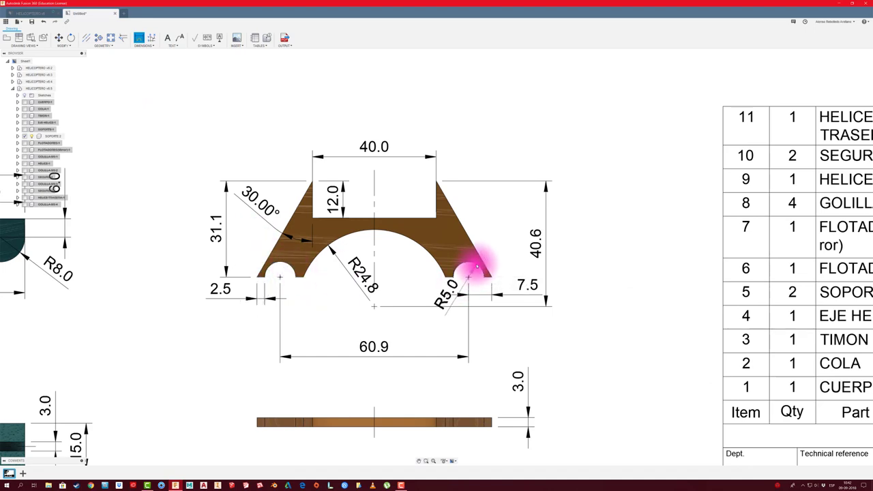
{"action": "left_click", "coordinate": [505, 232]}
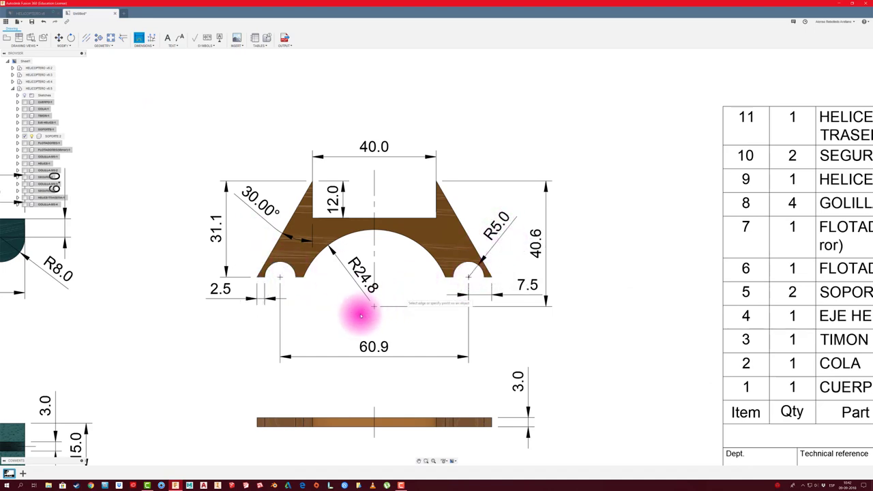
{"action": "scroll", "coordinate": [357, 315], "scroll_direction": "down", "scroll_amount": 2}
{"action": "scroll", "coordinate": [354, 317], "scroll_direction": "down", "scroll_amount": 1}
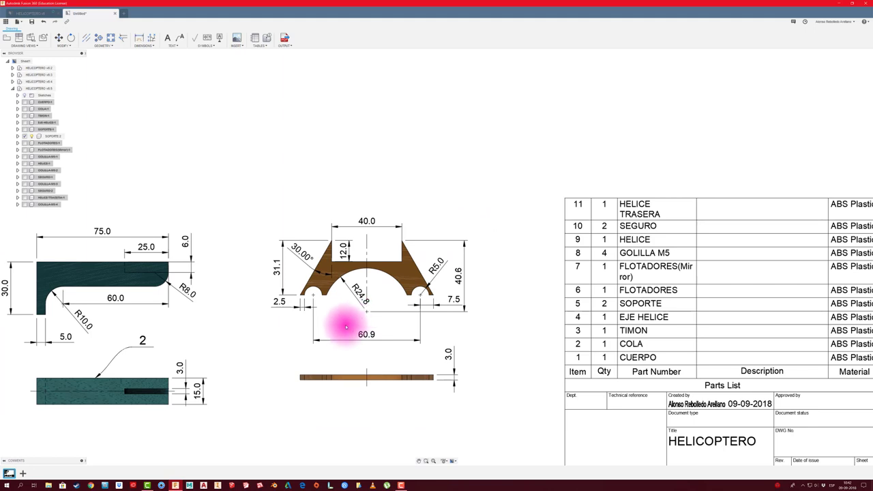
{"action": "left_click", "coordinate": [269, 42]}
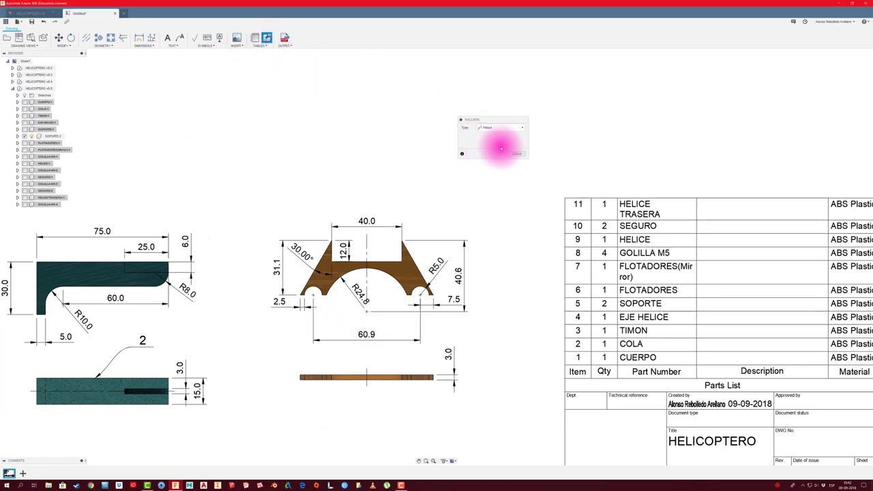
- Tag the edge-on bar view with balloon 5 placed below it
{"action": "left_click", "coordinate": [394, 383]}
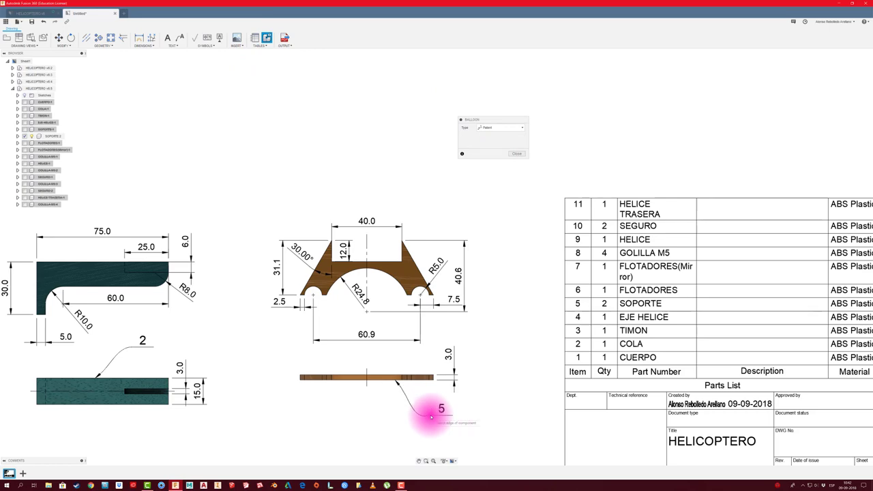
{"action": "left_click", "coordinate": [431, 416]}
{"action": "left_click", "coordinate": [516, 153]}
{"action": "scroll", "coordinate": [458, 260], "scroll_direction": "down", "scroll_amount": 2}
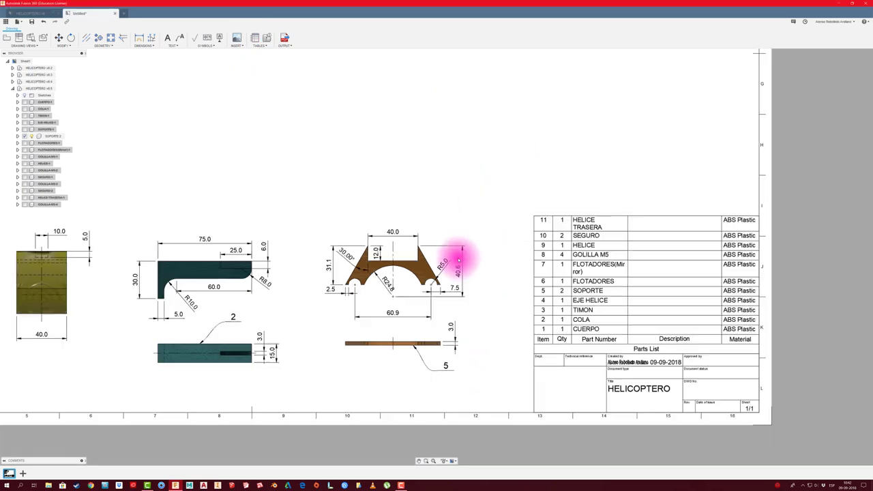
{"action": "scroll", "coordinate": [458, 259], "scroll_direction": "down", "scroll_amount": 2}
{"action": "scroll", "coordinate": [458, 263], "scroll_direction": "down", "scroll_amount": 2}
{"action": "middle_click_drag", "start_coordinate": [311, 214], "coordinate": [343, 237]}
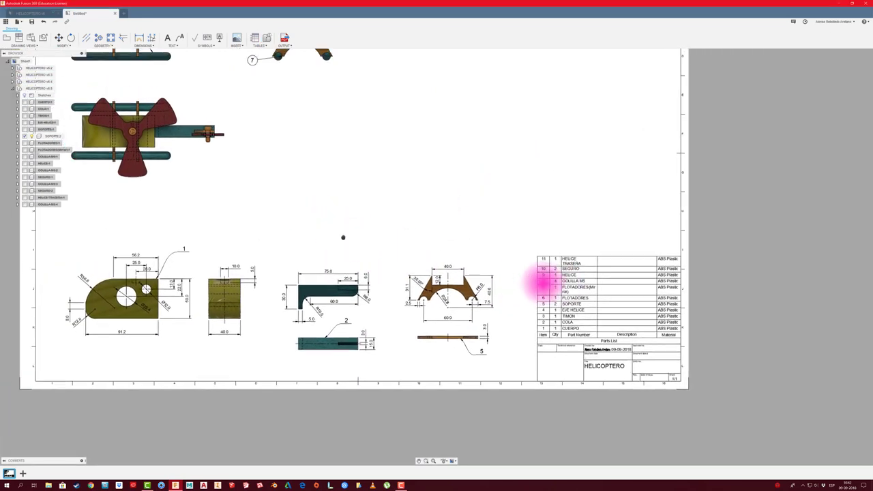
{"action": "mouse_move", "coordinate": [332, 194]}
{"action": "middle_mouse_down"}
{"action": "mouse_move", "coordinate": [377, 239]}
{"action": "mouse_move", "coordinate": [391, 270]}
{"action": "mouse_move", "coordinate": [409, 266]}
{"action": "mouse_move", "coordinate": [400, 279]}
{"action": "middle_mouse_up"}
{"action": "scroll", "coordinate": [376, 248], "scroll_direction": "down", "scroll_amount": 2}
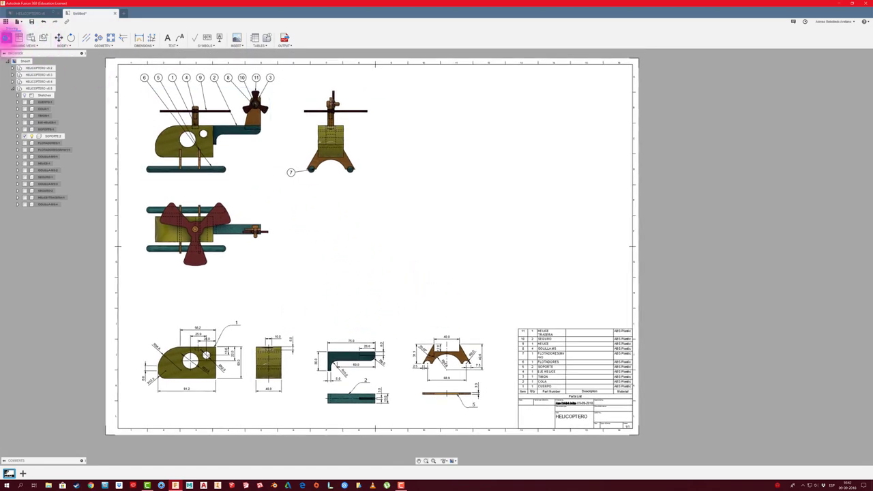
- Place a Right-orientation base view of the whole helicopter at the sheet centre
{"action": "left_click", "coordinate": [7, 37]}
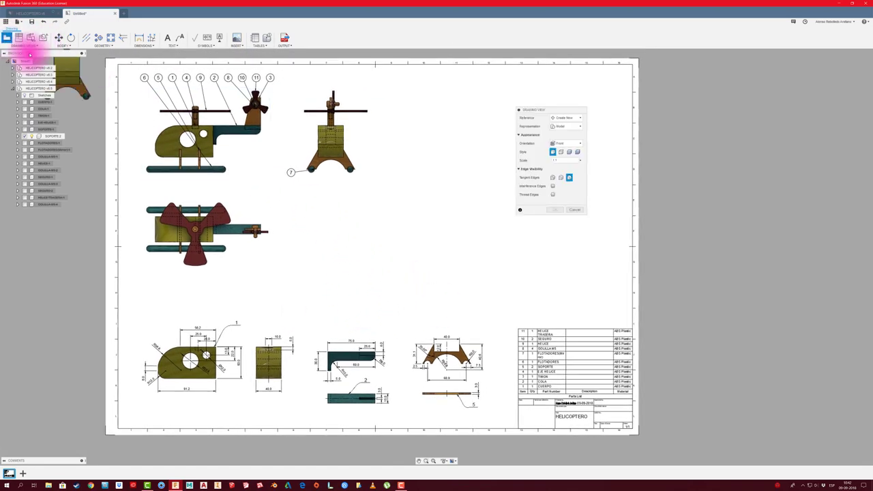
{"action": "left_click", "coordinate": [581, 162]}
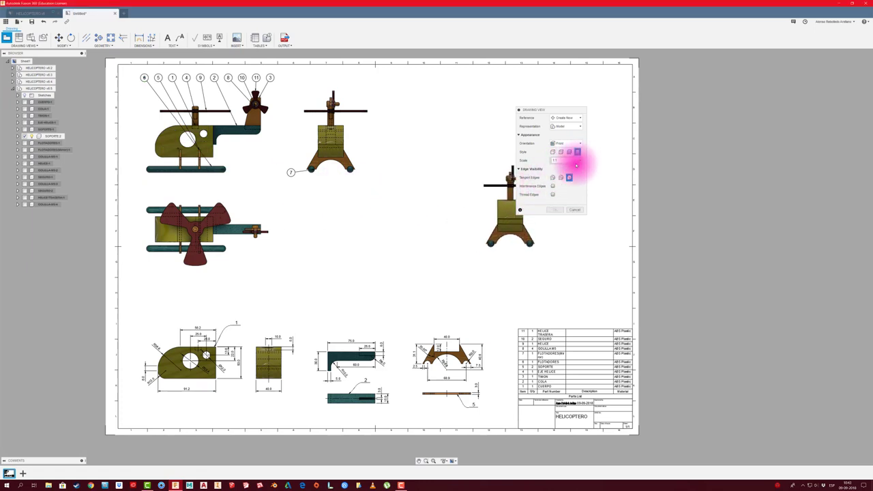
{"action": "left_click", "coordinate": [579, 143]}
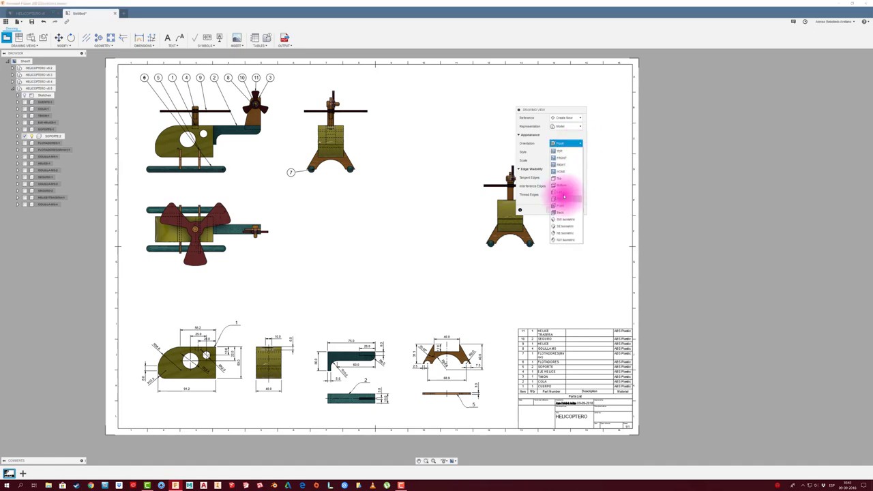
{"action": "left_click", "coordinate": [564, 199]}
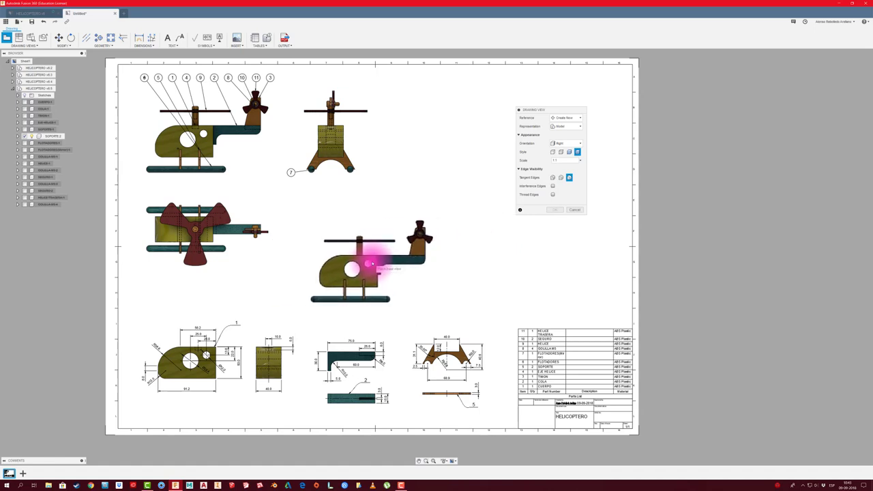
{"action": "left_click", "coordinate": [371, 260]}
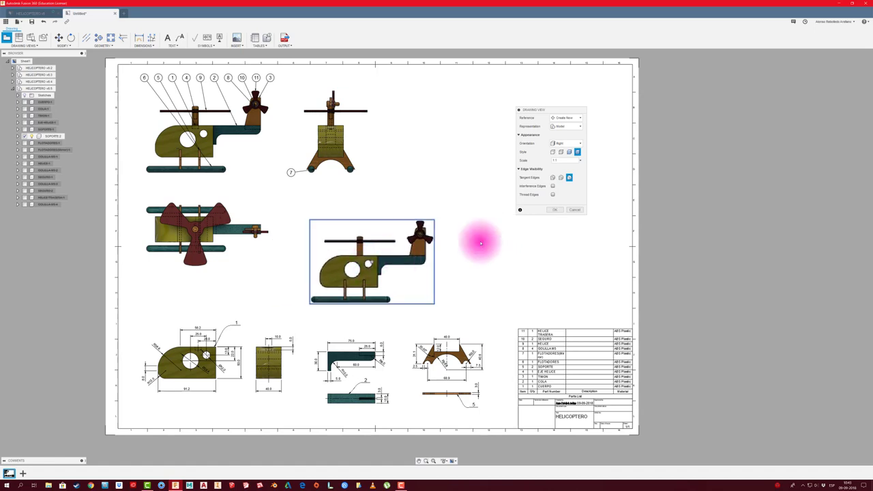
{"action": "left_click", "coordinate": [554, 210]}
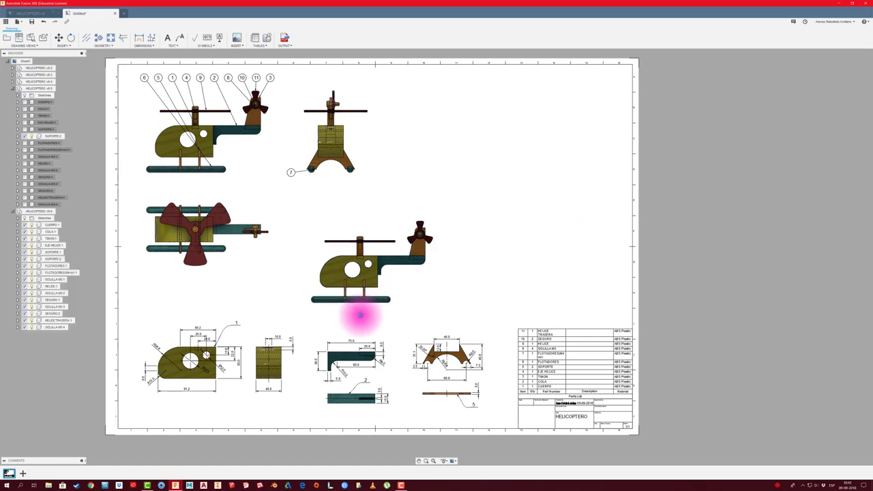
{"action": "scroll", "coordinate": [358, 312], "scroll_direction": "up", "scroll_amount": 3}
{"action": "left_click", "coordinate": [362, 302]}
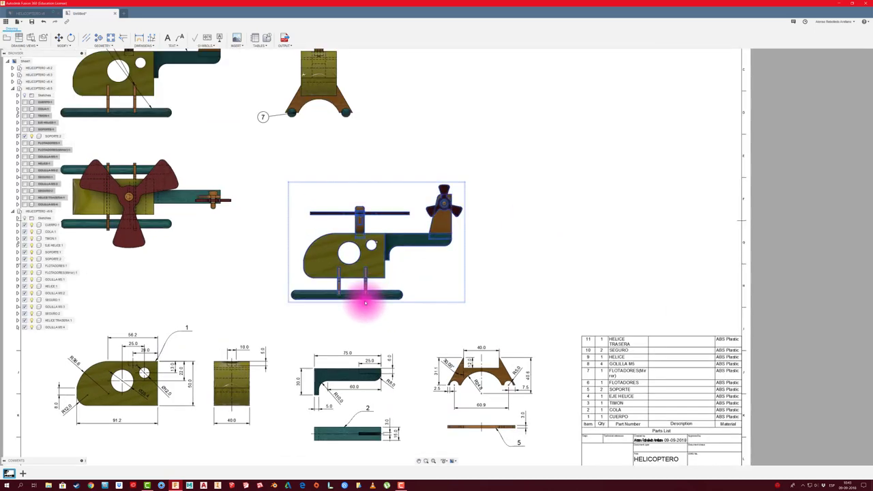
{"action": "left_click", "coordinate": [130, 249]}
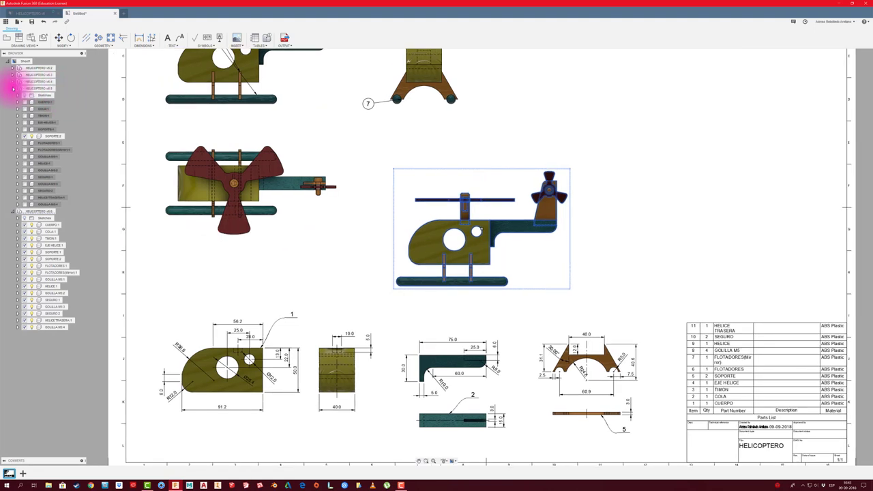
- Show only the FLOTADORES:1 float in the new view and move it lower on the sheet
{"action": "left_click", "coordinate": [13, 88]}
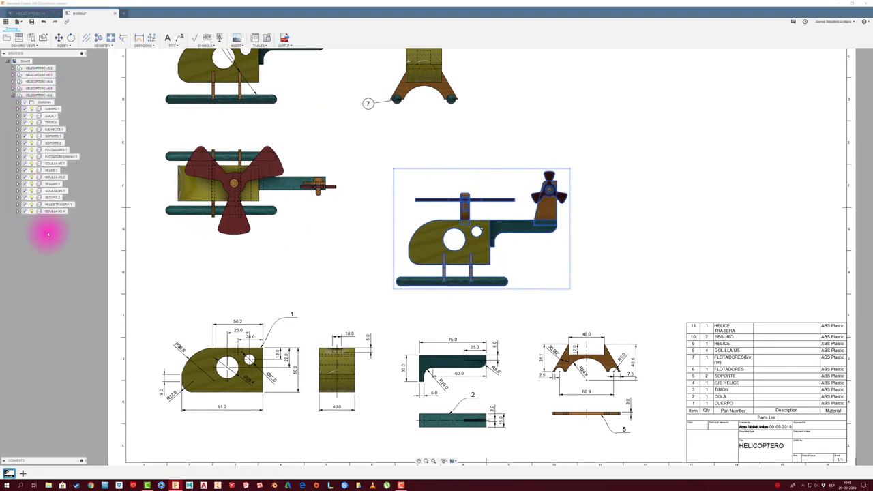
{"action": "right_click", "coordinate": [56, 151]}
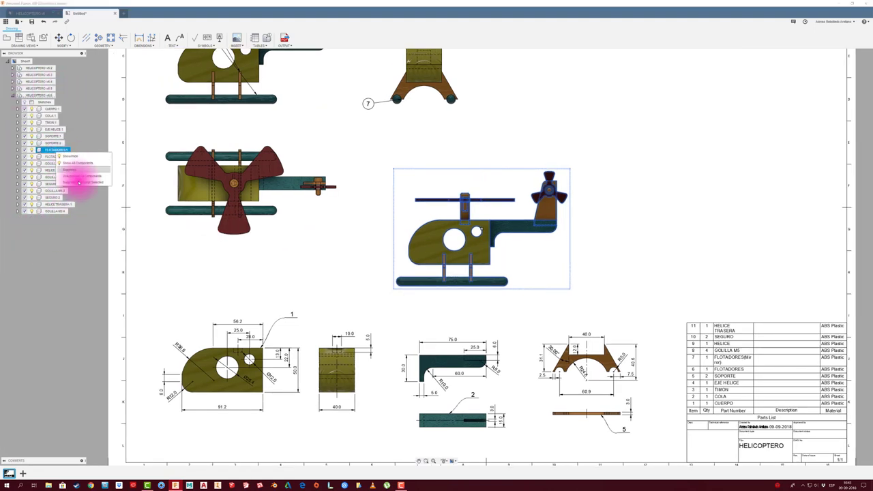
{"action": "left_click", "coordinate": [78, 183]}
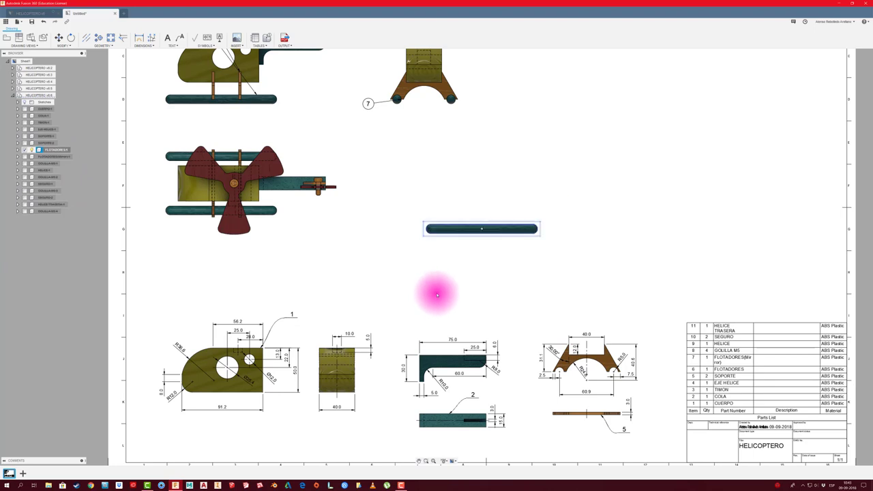
{"action": "scroll", "coordinate": [490, 232], "scroll_direction": "up", "scroll_amount": 2}
{"action": "left_click", "coordinate": [481, 229]}
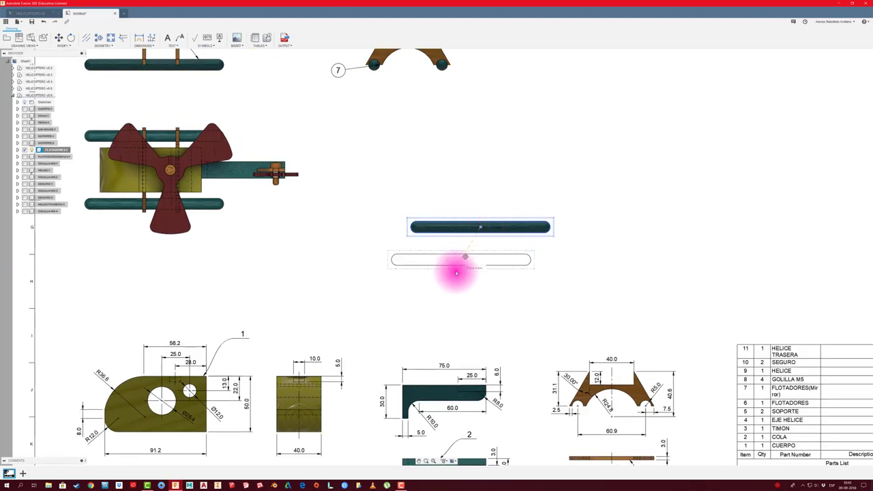
{"action": "left_click", "coordinate": [452, 275]}
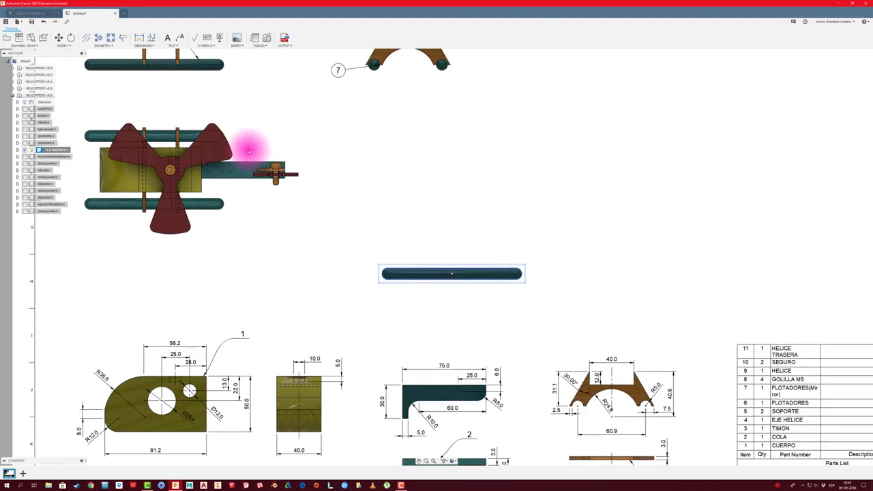
- Dimension the float with an R5.0 end radius and 115.0 overall length
{"action": "left_click", "coordinate": [137, 38]}
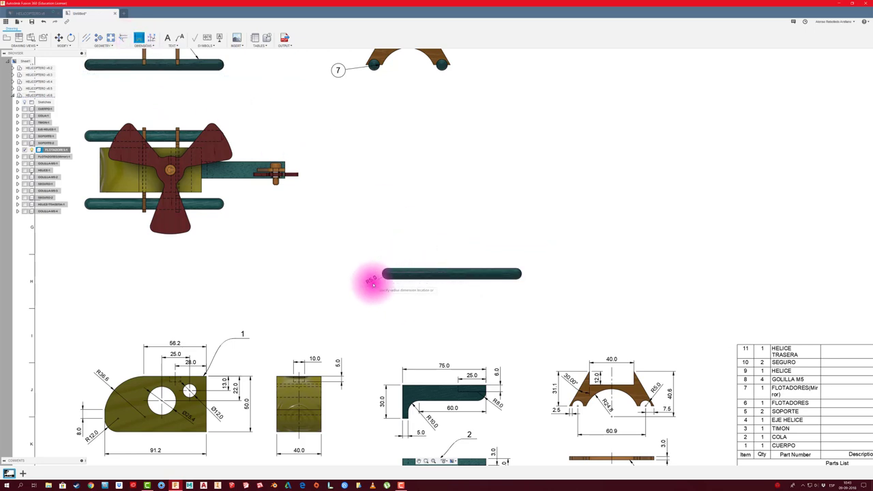
{"action": "left_click", "coordinate": [370, 285]}
{"action": "scroll", "coordinate": [497, 291], "scroll_direction": "up", "scroll_amount": 2}
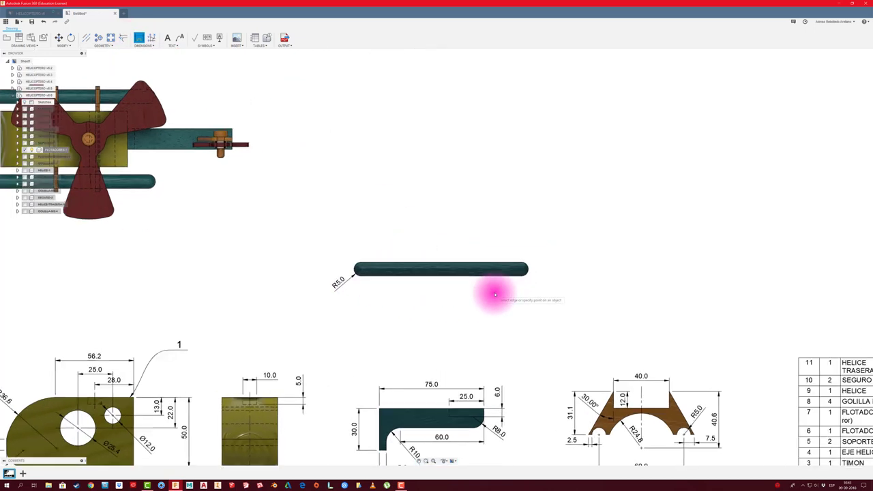
{"action": "left_click", "coordinate": [409, 296]}
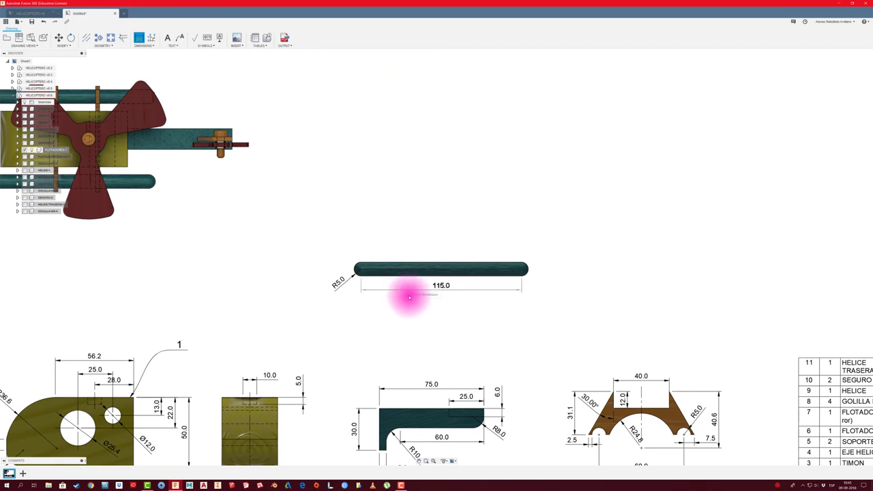
{"action": "scroll", "coordinate": [407, 240], "scroll_direction": "up", "scroll_amount": 2}
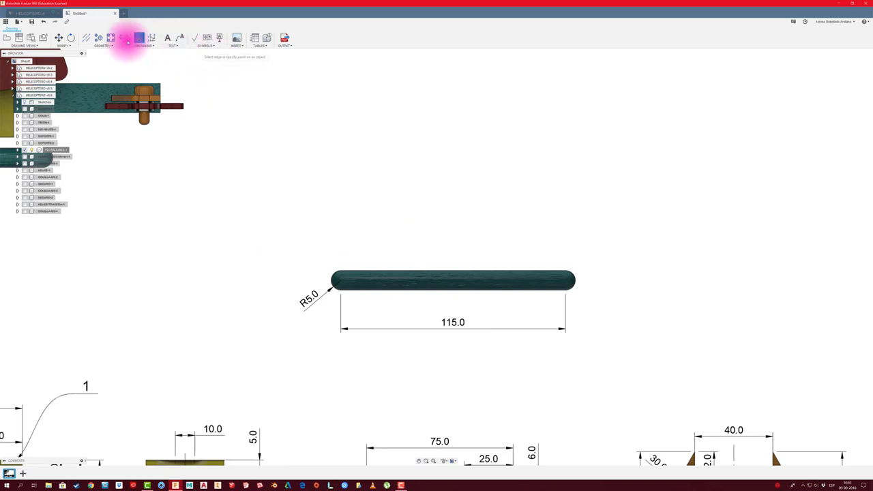
- Try the center mark and centerline tools, then nudge the float view slightly lower
{"action": "left_click", "coordinate": [99, 39]}
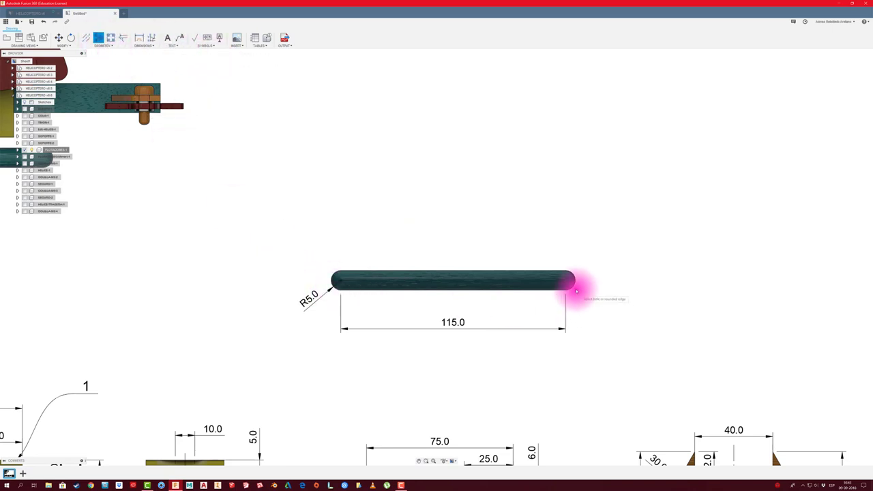
{"action": "left_click", "coordinate": [68, 30]}
{"action": "left_click", "coordinate": [85, 39]}
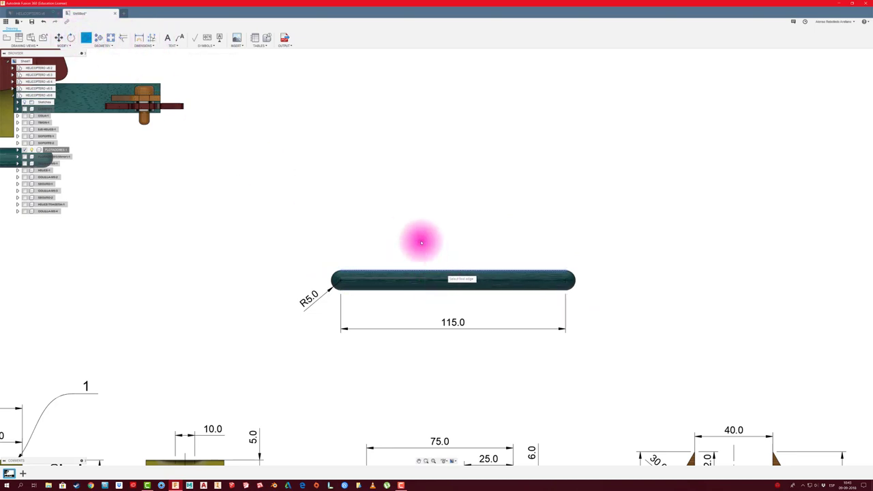
{"action": "scroll", "coordinate": [417, 237], "scroll_direction": "down", "scroll_amount": 2}
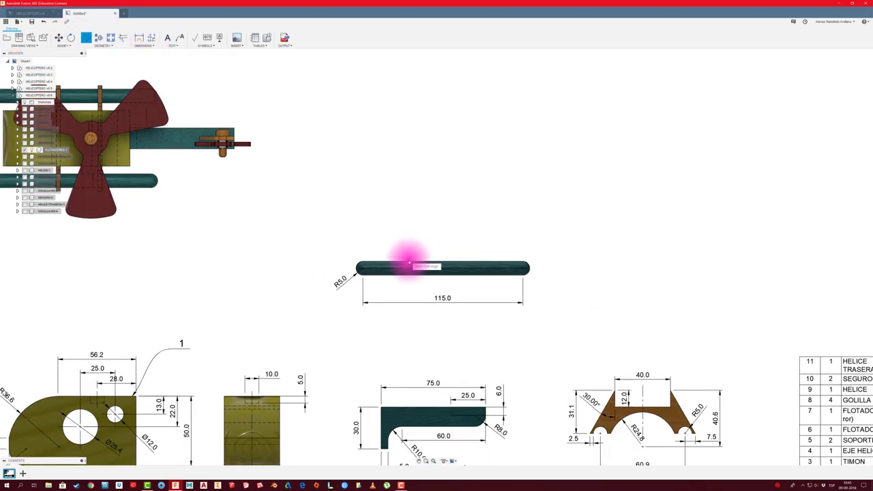
{"action": "key", "text": "Escape"}
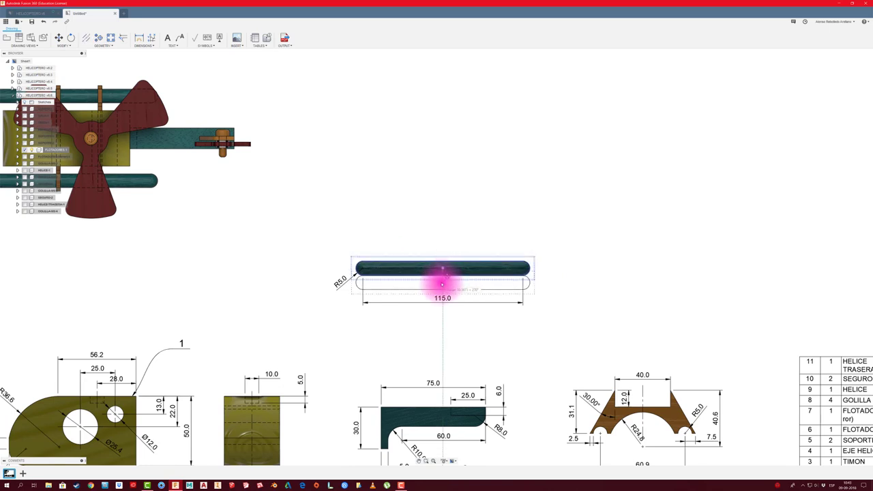
{"action": "left_click_drag", "start_coordinate": [442, 284], "coordinate": [442, 285]}
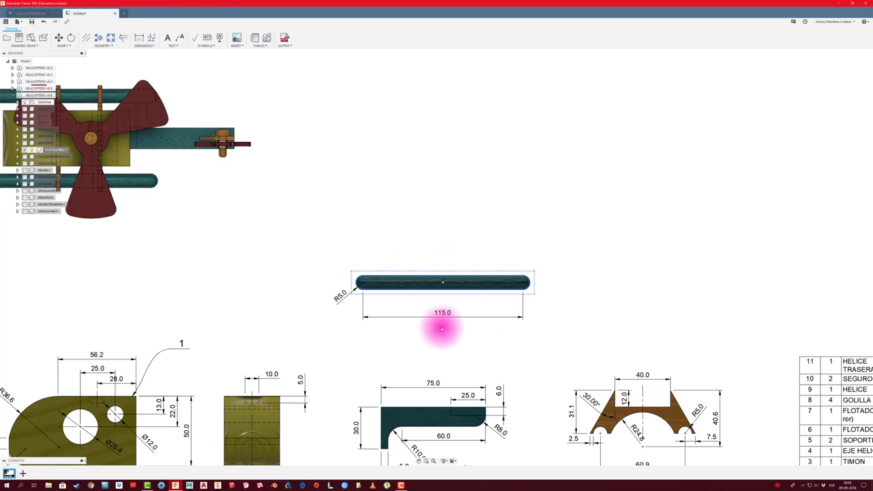
- Tag the float with balloon 6 above it and fit the whole sheet in view
{"action": "left_click", "coordinate": [267, 38]}
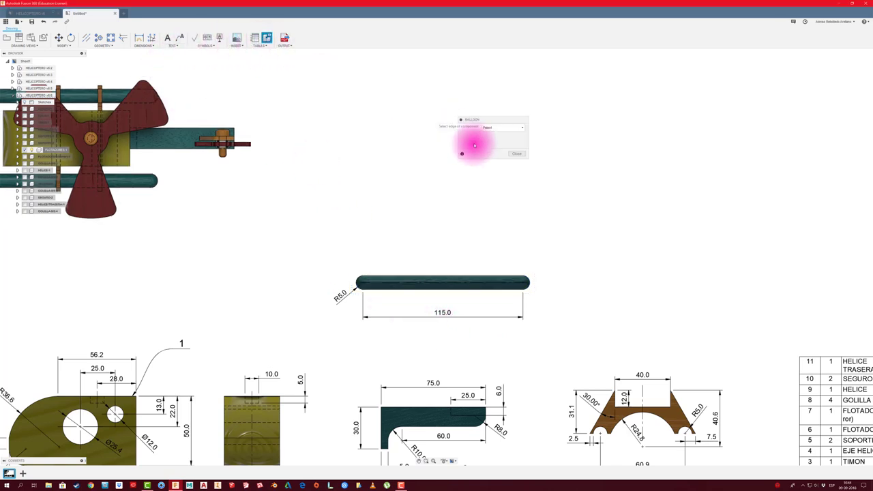
{"action": "left_click", "coordinate": [458, 278]}
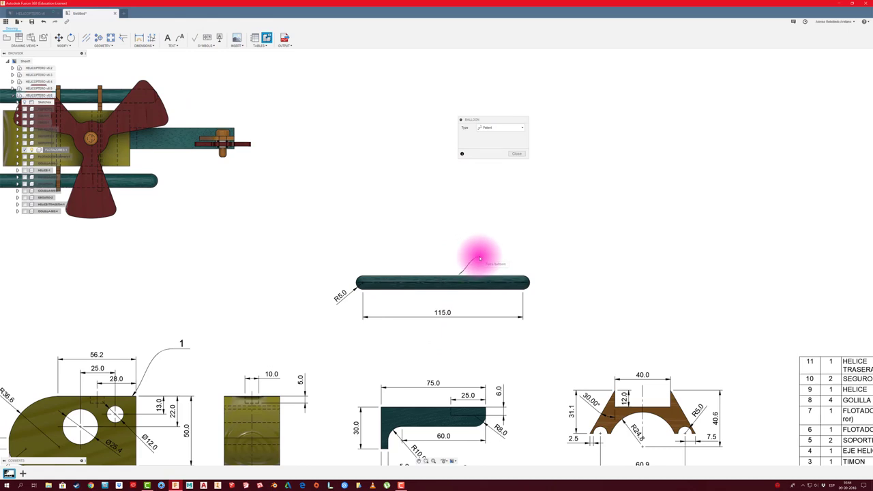
{"action": "left_click", "coordinate": [479, 258]}
{"action": "left_click", "coordinate": [516, 154]}
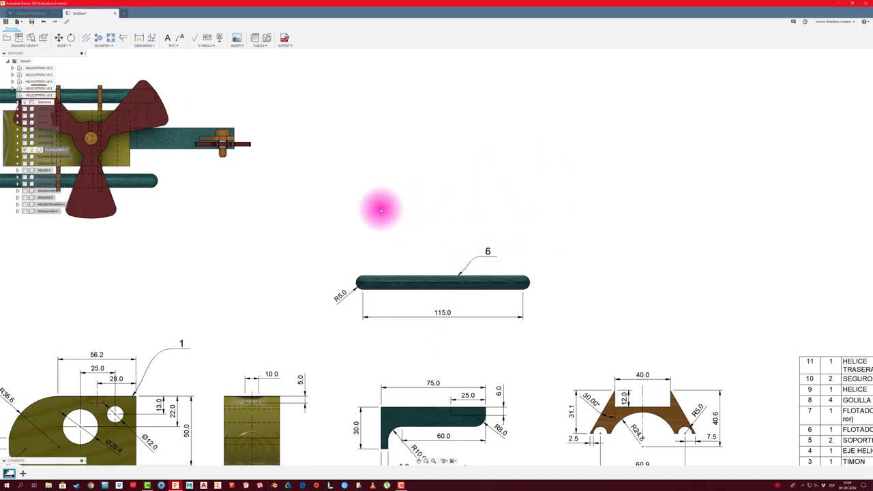
{"action": "scroll", "coordinate": [381, 211], "scroll_direction": "down", "scroll_amount": 2}
{"action": "key", "text": "F6"}
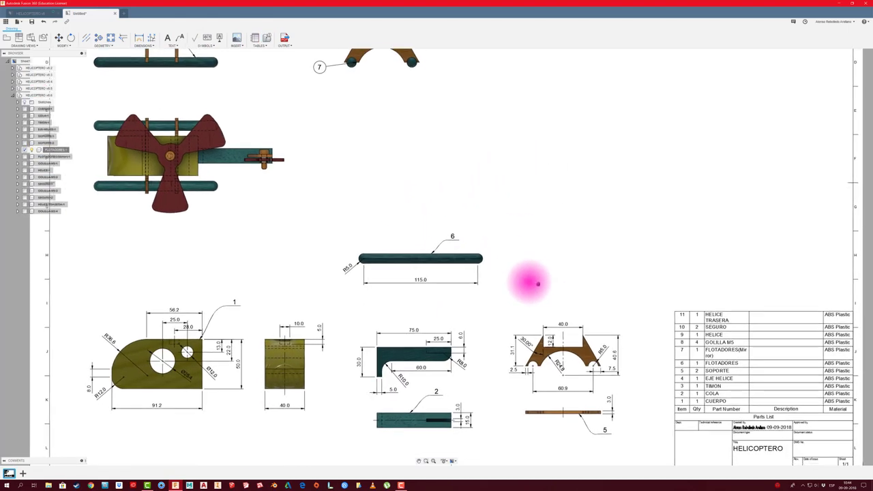
{"action": "scroll", "coordinate": [380, 211], "scroll_direction": "up", "scroll_amount": 3}
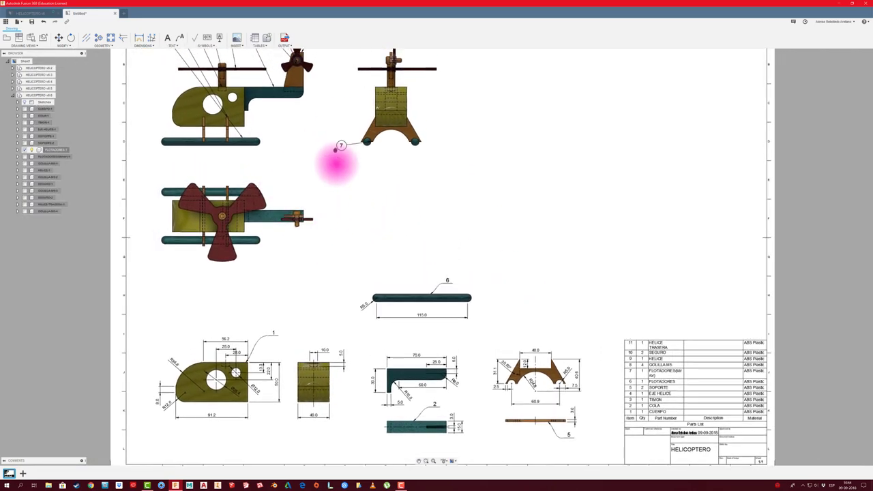
{"action": "scroll", "coordinate": [335, 152], "scroll_direction": "up", "scroll_amount": 2}
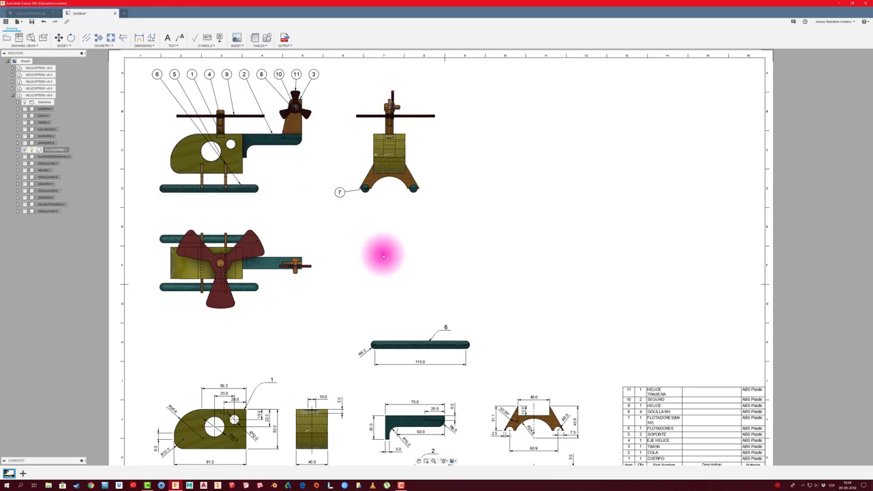
{"action": "scroll", "coordinate": [383, 250], "scroll_direction": "up", "scroll_amount": 3}
{"action": "scroll", "coordinate": [390, 228], "scroll_direction": "down", "scroll_amount": 4}
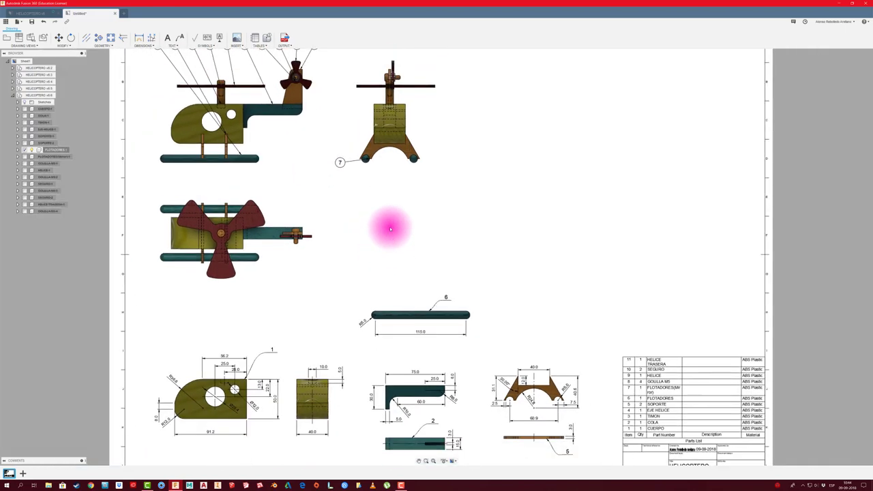
{"action": "scroll", "coordinate": [443, 249], "scroll_direction": "up", "scroll_amount": 2}
{"action": "scroll", "coordinate": [382, 233], "scroll_direction": "down", "scroll_amount": 2}
{"action": "scroll", "coordinate": [439, 284], "scroll_direction": "up", "scroll_amount": 2}
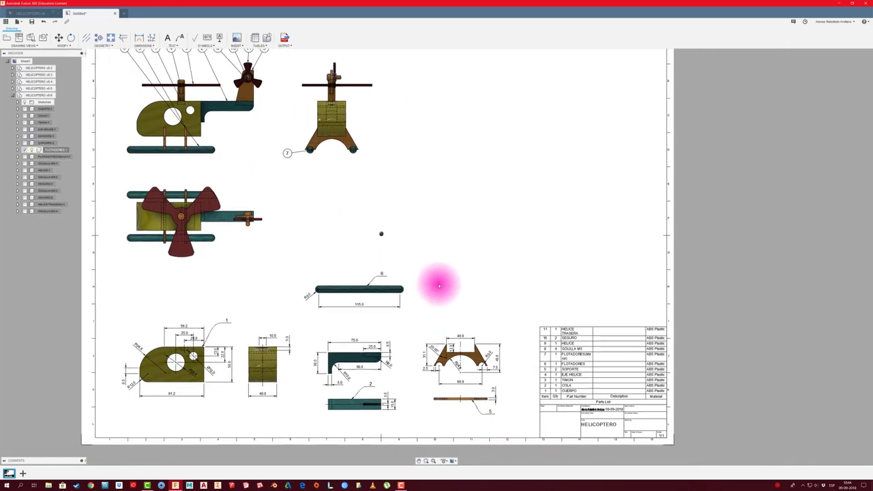
- Insert a shaded base view of the whole helicopter in Right orientation and place it on the sheet
{"action": "left_click", "coordinate": [7, 37]}
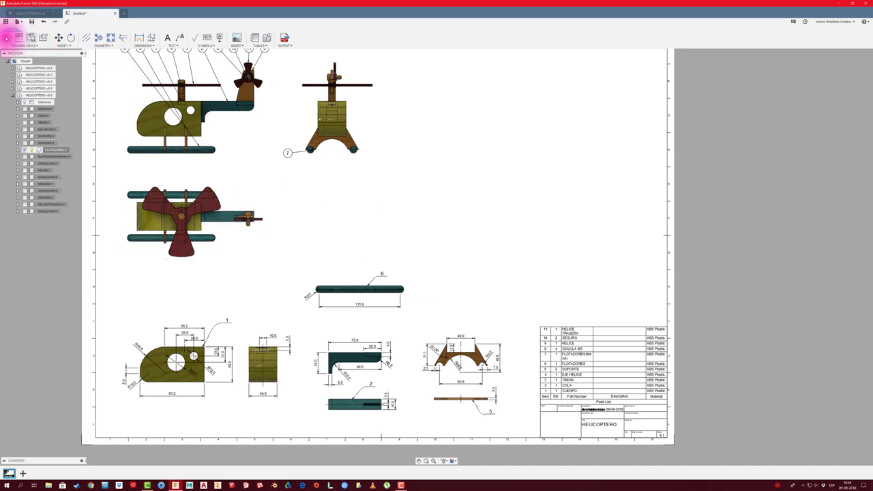
{"action": "left_click", "coordinate": [13, 95]}
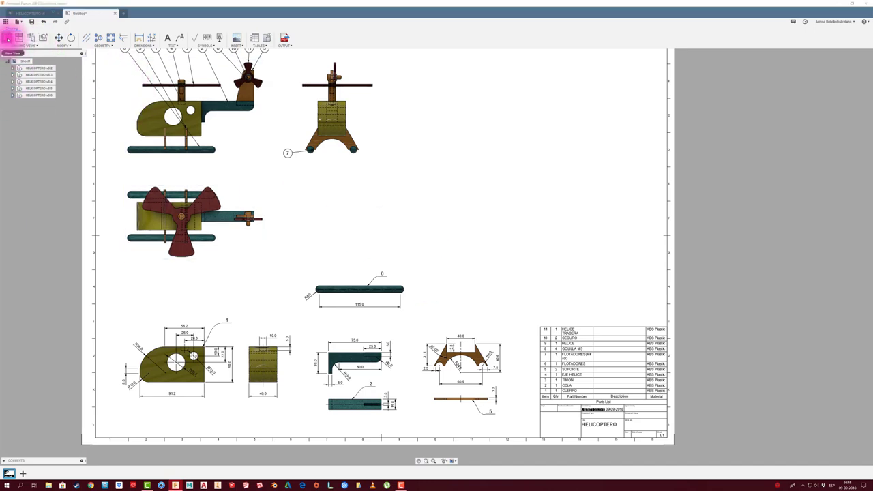
{"action": "left_click", "coordinate": [7, 38]}
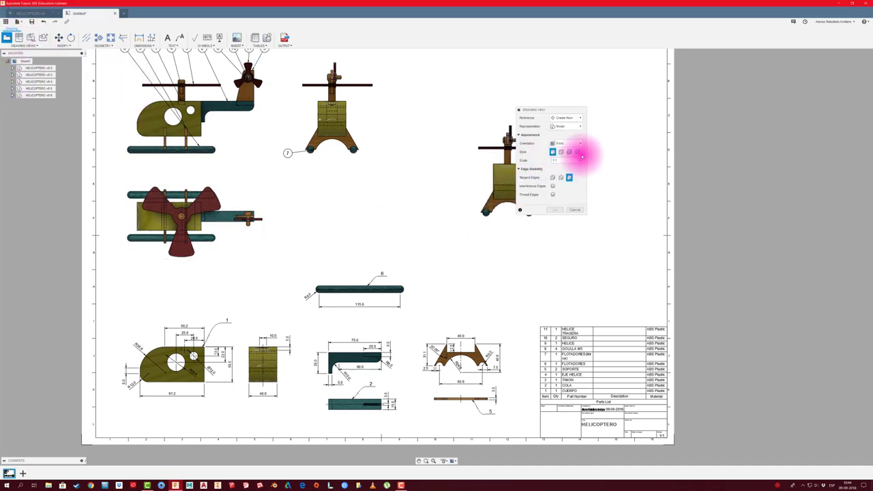
{"action": "left_click", "coordinate": [578, 143]}
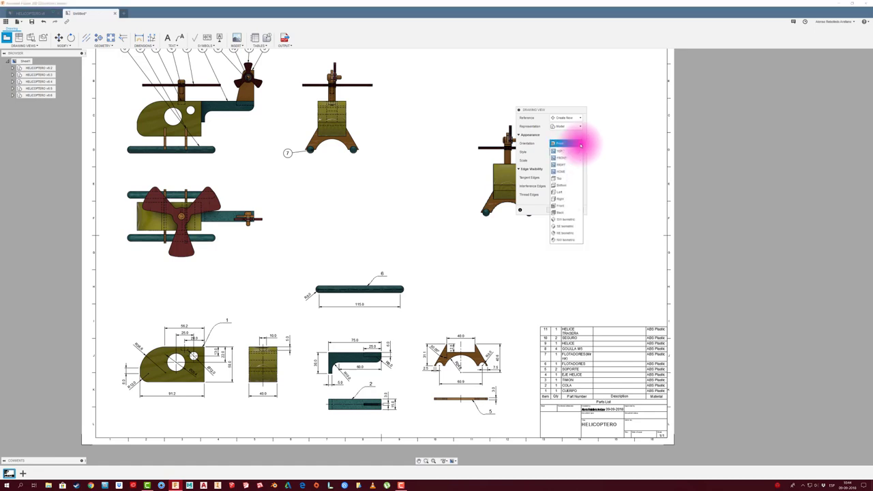
{"action": "left_click", "coordinate": [568, 199]}
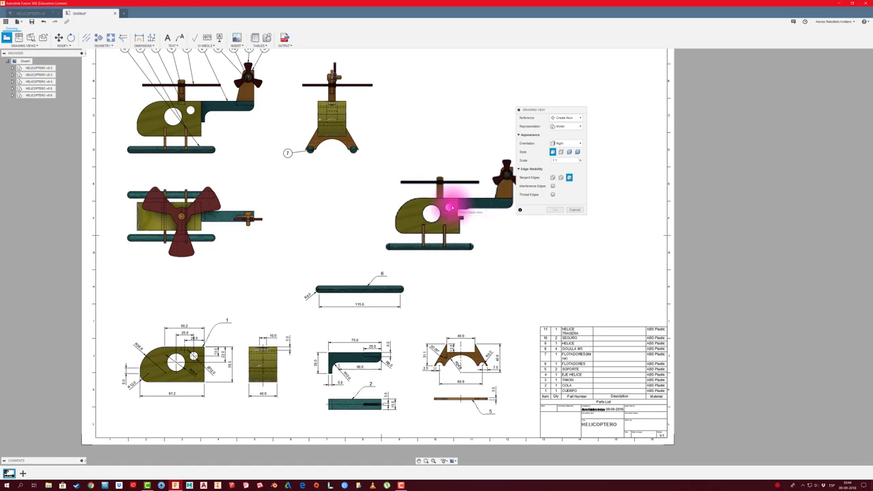
{"action": "left_click", "coordinate": [577, 152]}
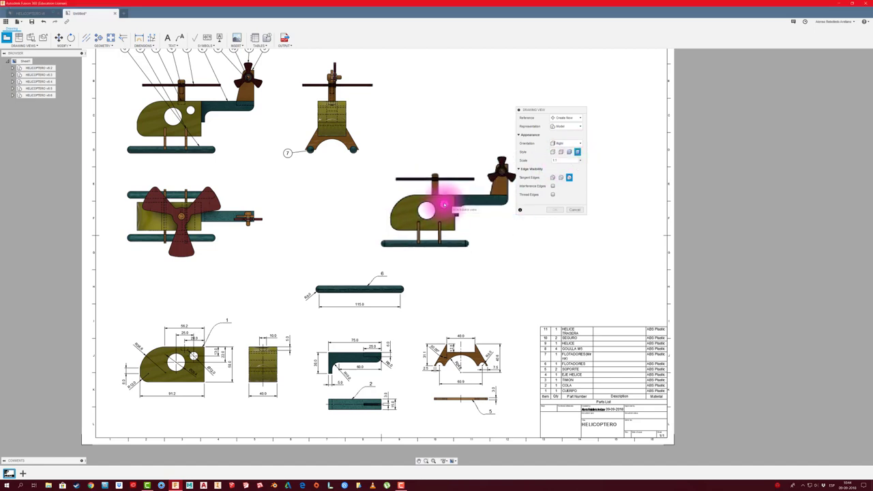
{"action": "left_click", "coordinate": [443, 202]}
{"action": "left_click", "coordinate": [556, 210]}
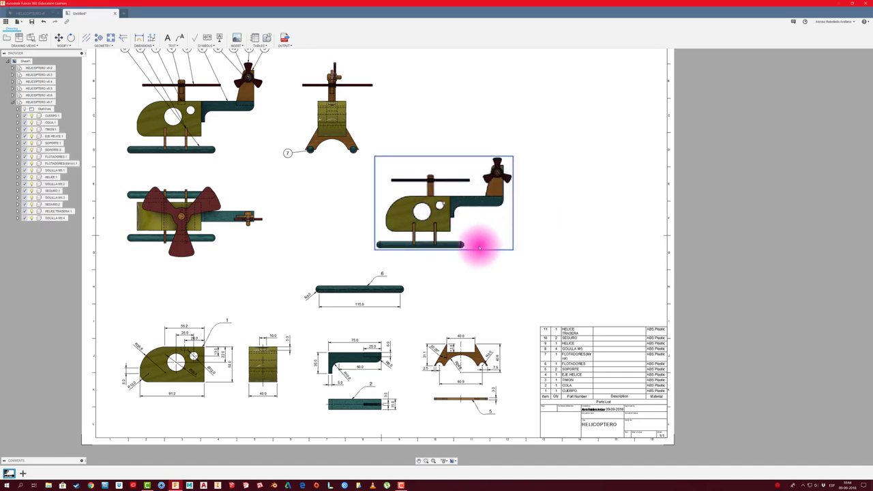
{"action": "scroll", "coordinate": [479, 247], "scroll_direction": "up", "scroll_amount": 2}
- Hide every component except TIMON in the new view and move the view lower on the sheet
{"action": "left_click", "coordinate": [475, 245]}
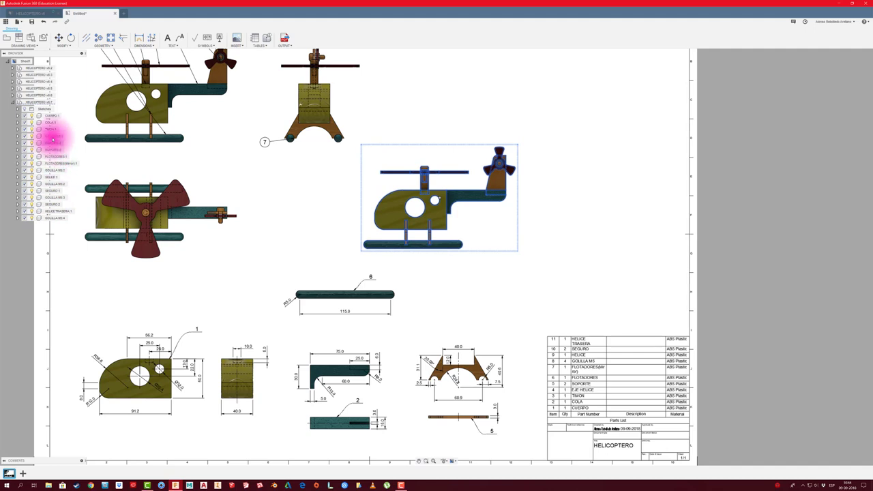
{"action": "left_click", "coordinate": [278, 218]}
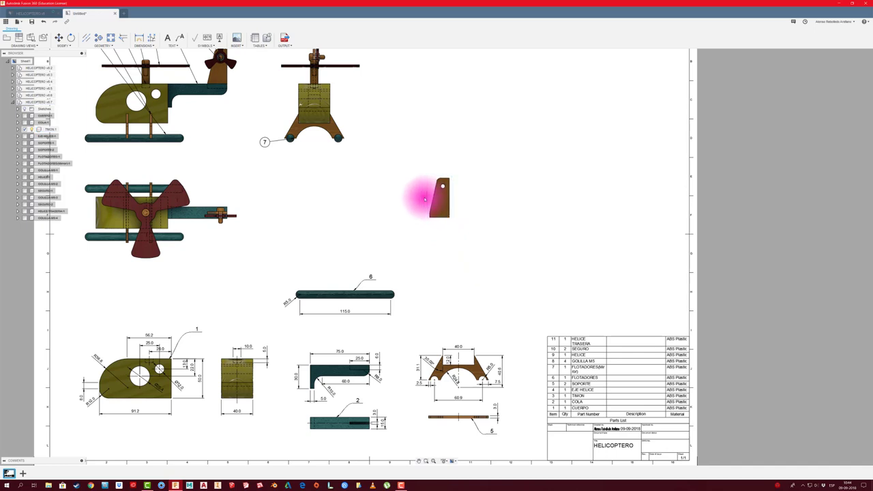
{"action": "left_click", "coordinate": [441, 198]}
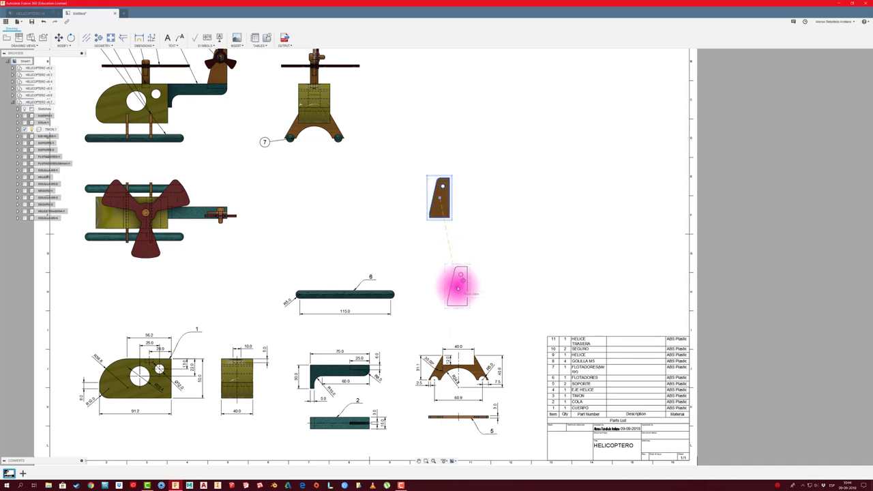
{"action": "left_click", "coordinate": [457, 288]}
{"action": "scroll", "coordinate": [472, 293], "scroll_direction": "up", "scroll_amount": 1}
{"action": "scroll", "coordinate": [477, 292], "scroll_direction": "up", "scroll_amount": 3}
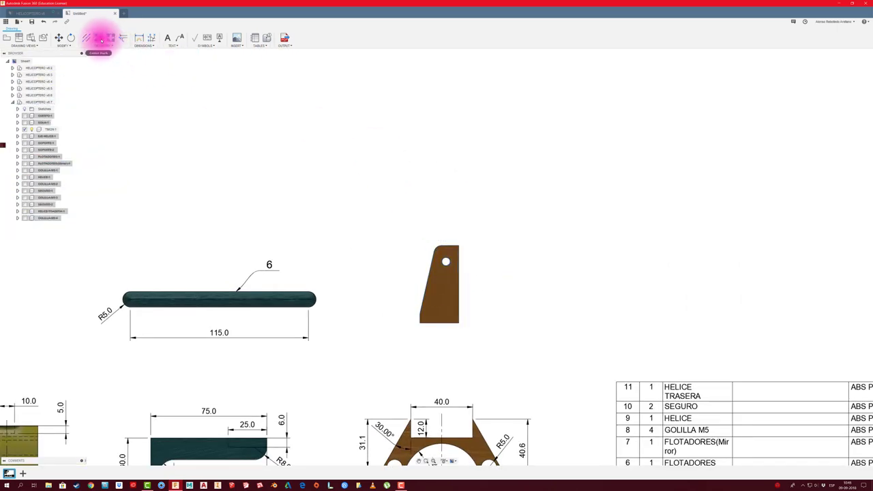
- Add a center mark to the hole and dimension the 50.0 height, 25.0 width and 6.0 step
{"action": "left_click", "coordinate": [99, 37]}
{"action": "scroll", "coordinate": [447, 259], "scroll_direction": "up", "scroll_amount": 2}
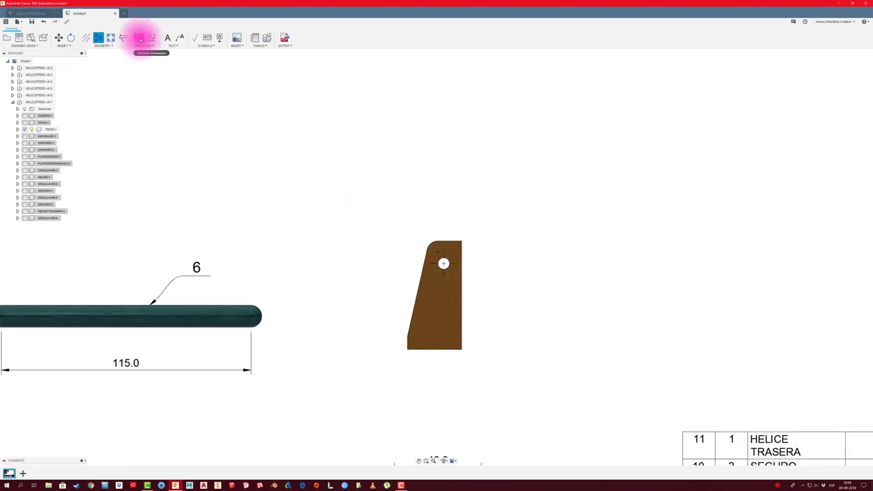
{"action": "left_click", "coordinate": [139, 39]}
{"action": "left_click", "coordinate": [461, 351]}
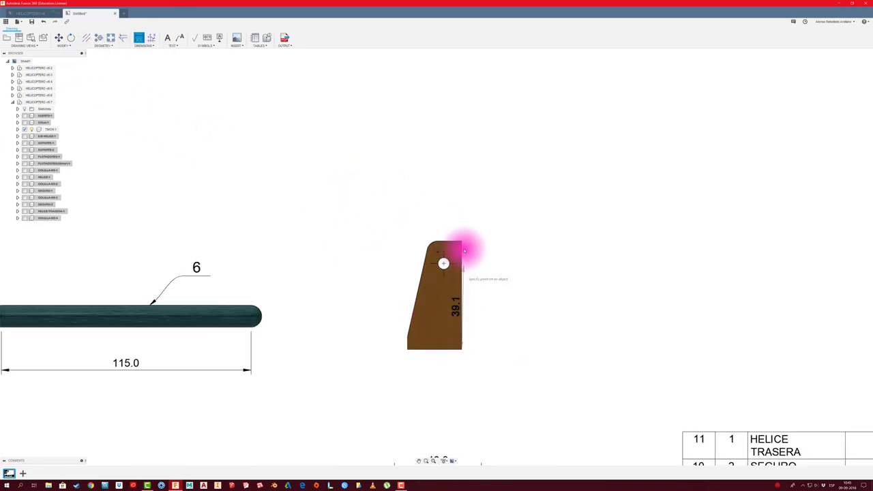
{"action": "left_click", "coordinate": [462, 242]}
{"action": "left_click", "coordinate": [505, 273]}
{"action": "left_click", "coordinate": [462, 350]}
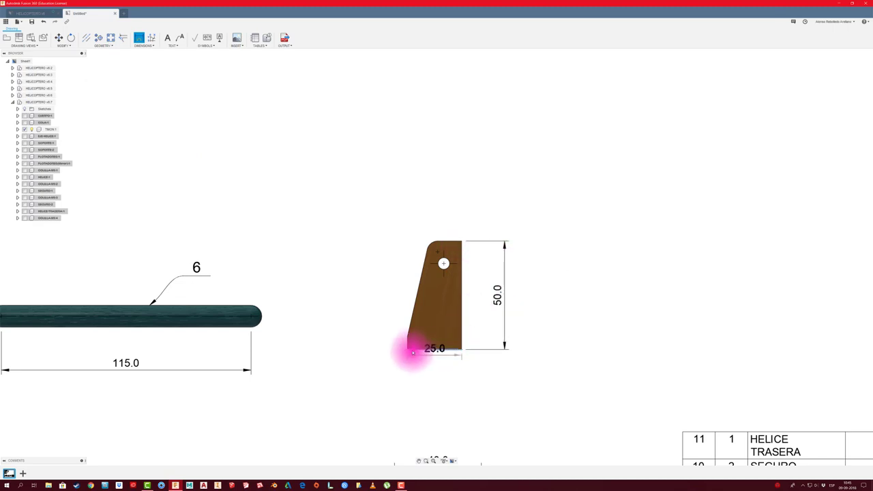
{"action": "left_click", "coordinate": [409, 351]}
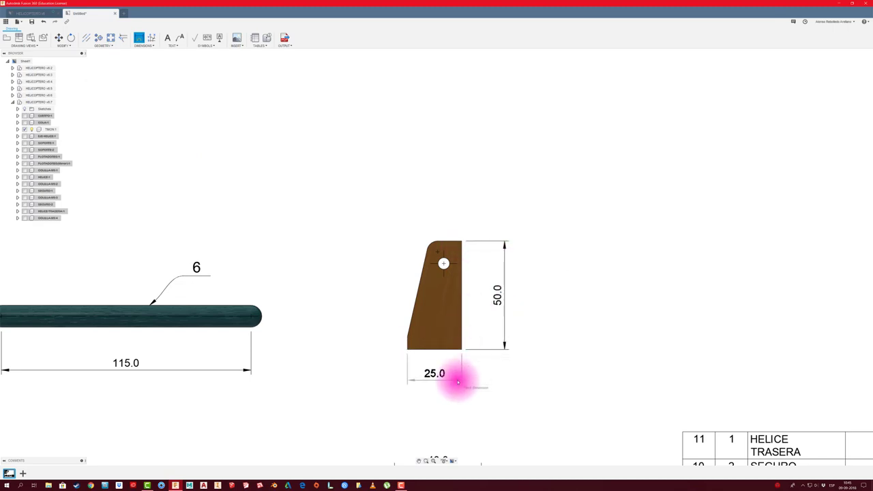
{"action": "left_click", "coordinate": [460, 376]}
{"action": "scroll", "coordinate": [402, 353], "scroll_direction": "up", "scroll_amount": 2}
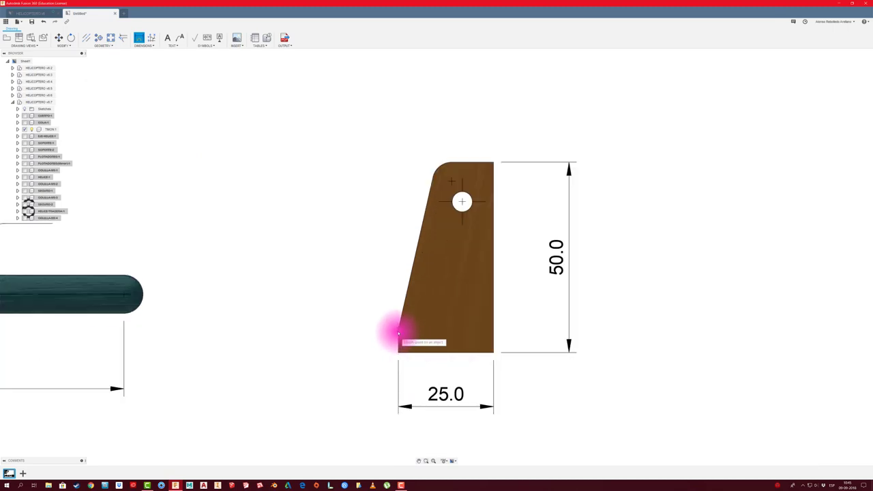
{"action": "left_click", "coordinate": [348, 326]}
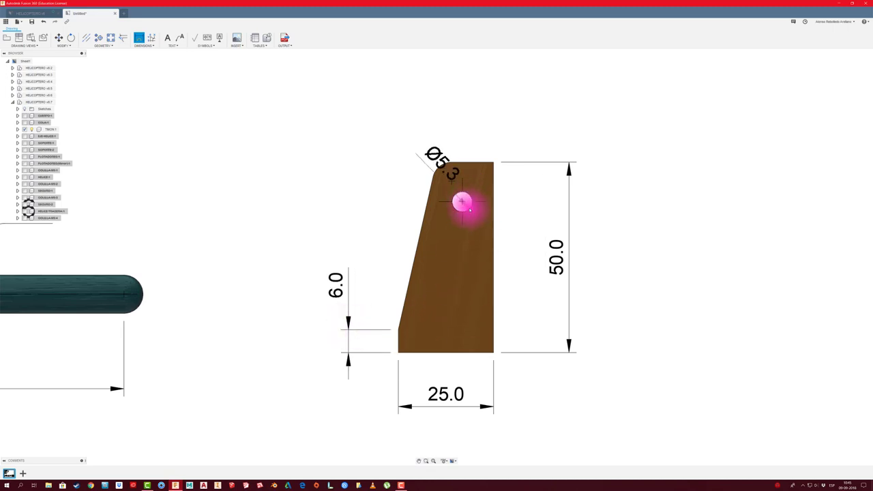
- Dimension the Ø5.3 hole, its 10.4 and 8.2 offsets, and the R5.0 corner radius
{"action": "left_click", "coordinate": [461, 202]}
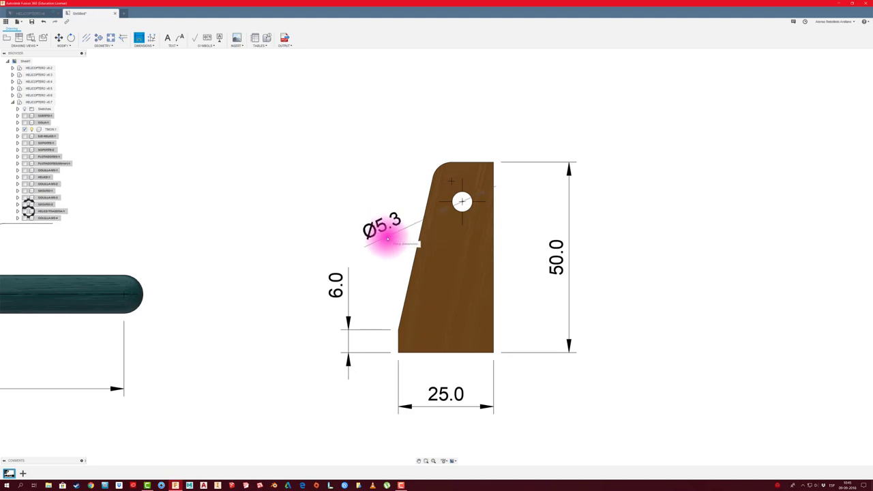
{"action": "left_click", "coordinate": [385, 240]}
{"action": "scroll", "coordinate": [491, 214], "scroll_direction": "up", "scroll_amount": 2}
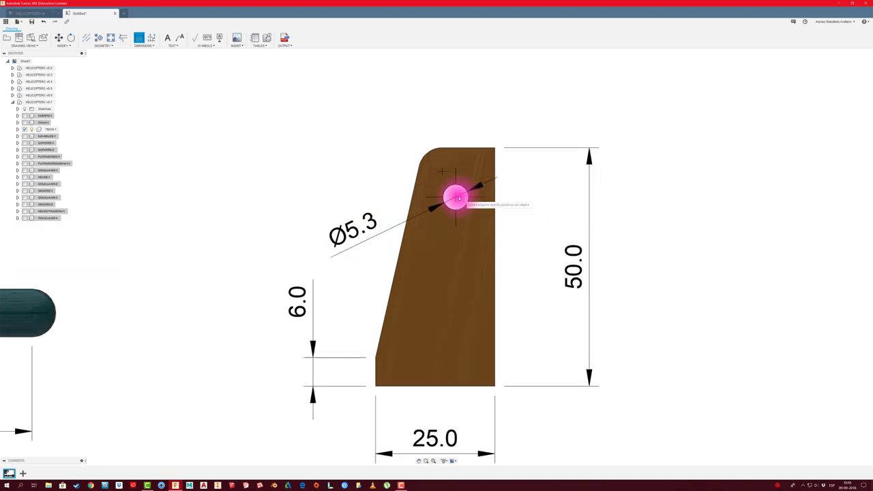
{"action": "left_click", "coordinate": [456, 198]}
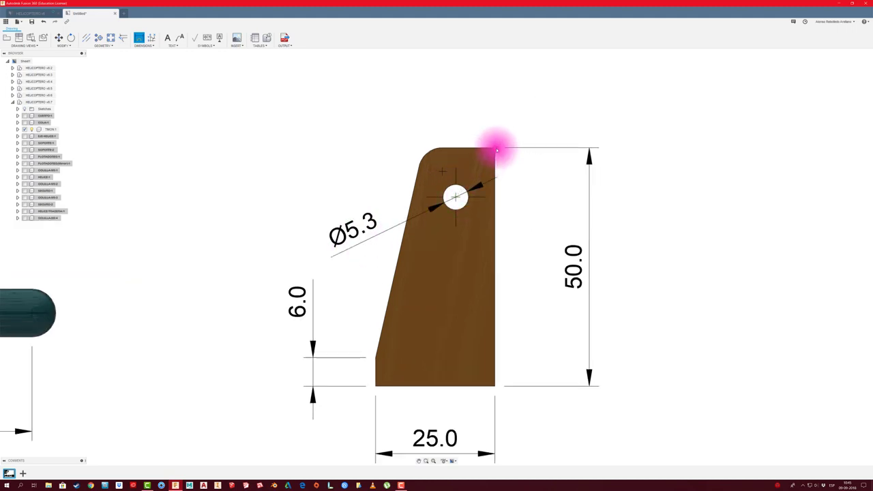
{"action": "left_click", "coordinate": [496, 149]}
{"action": "left_click", "coordinate": [538, 171]}
{"action": "left_click", "coordinate": [453, 198]}
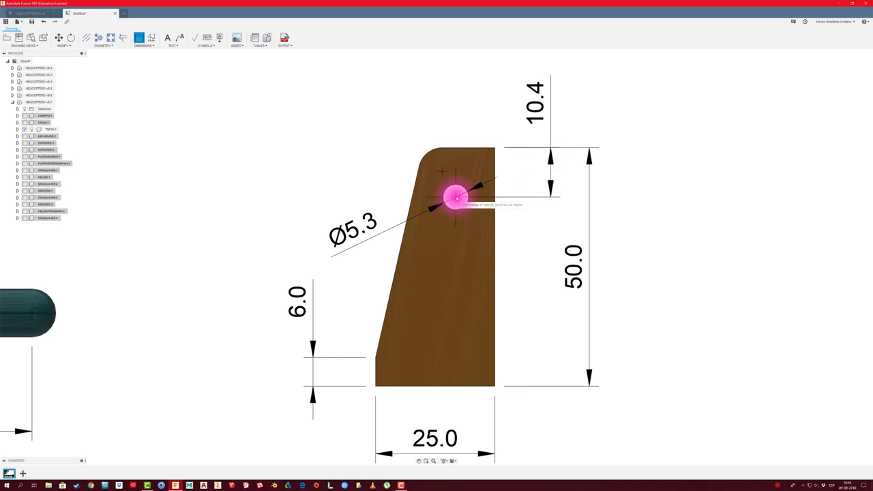
{"action": "left_click", "coordinate": [491, 200]}
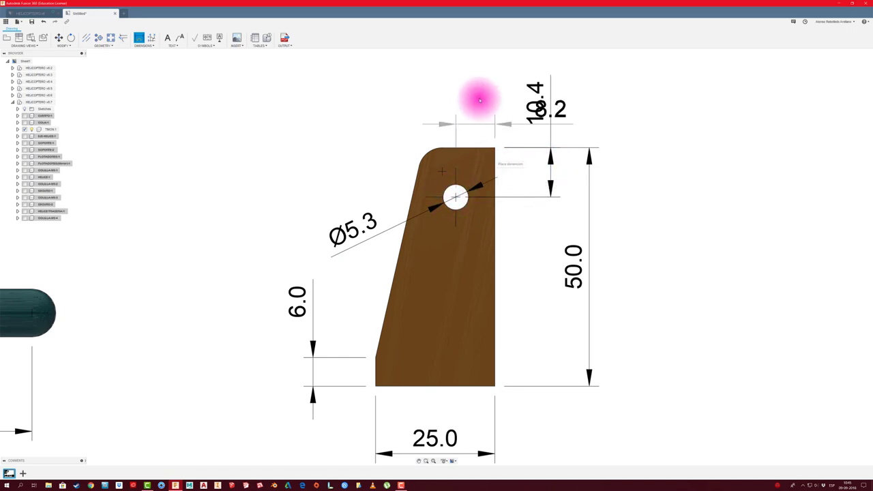
{"action": "middle_click_drag", "start_coordinate": [487, 171], "coordinate": [480, 224]}
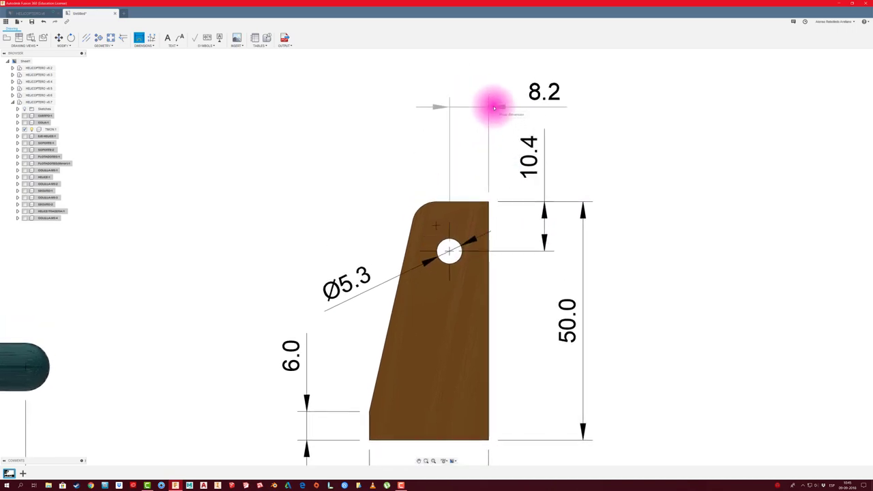
{"action": "left_click", "coordinate": [490, 103]}
{"action": "left_click", "coordinate": [416, 201]}
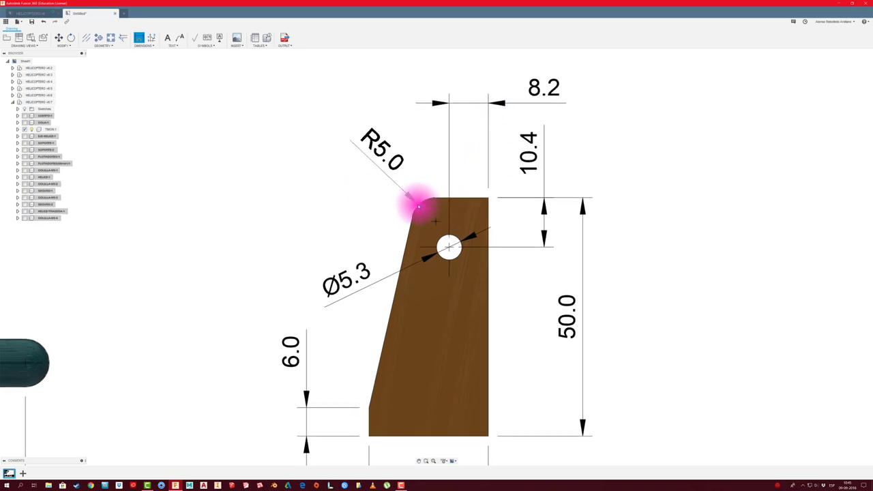
{"action": "left_click", "coordinate": [372, 170]}
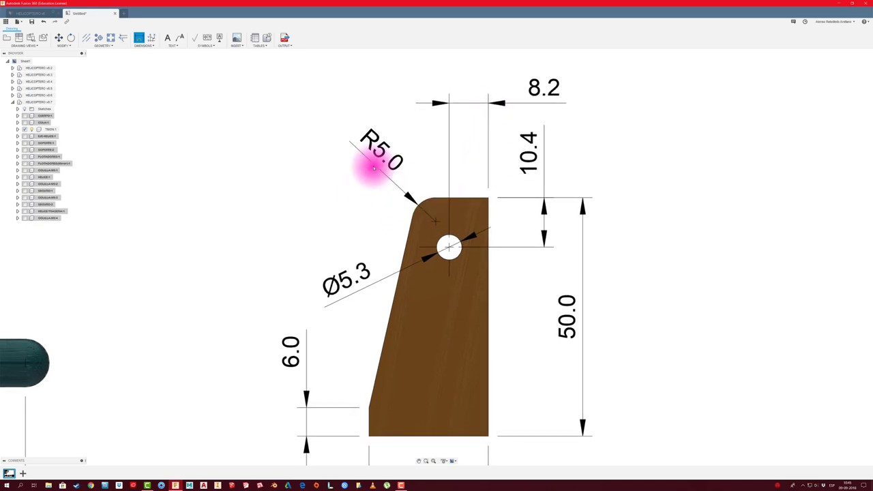
- Add the 11.0 top-edge dimension above the part and exit the Dimension tool
{"action": "scroll", "coordinate": [390, 195], "scroll_direction": "down", "scroll_amount": 2}
{"action": "scroll", "coordinate": [429, 195], "scroll_direction": "up", "scroll_amount": 2}
{"action": "left_click", "coordinate": [452, 198]}
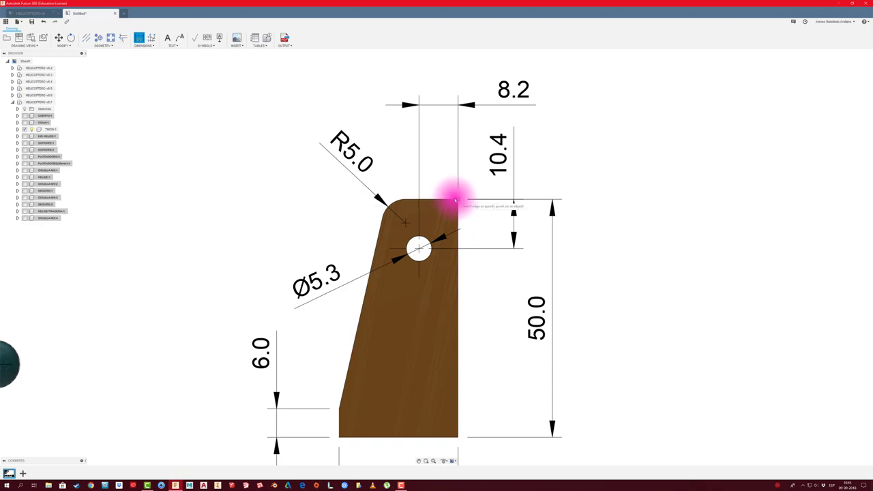
{"action": "left_click", "coordinate": [445, 201]}
{"action": "left_click", "coordinate": [445, 199]}
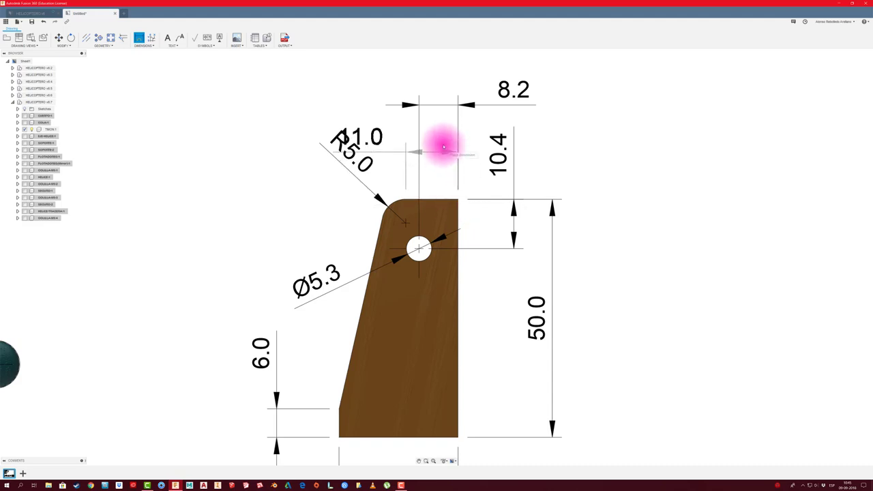
{"action": "middle_click_drag", "start_coordinate": [476, 156], "coordinate": [473, 171]}
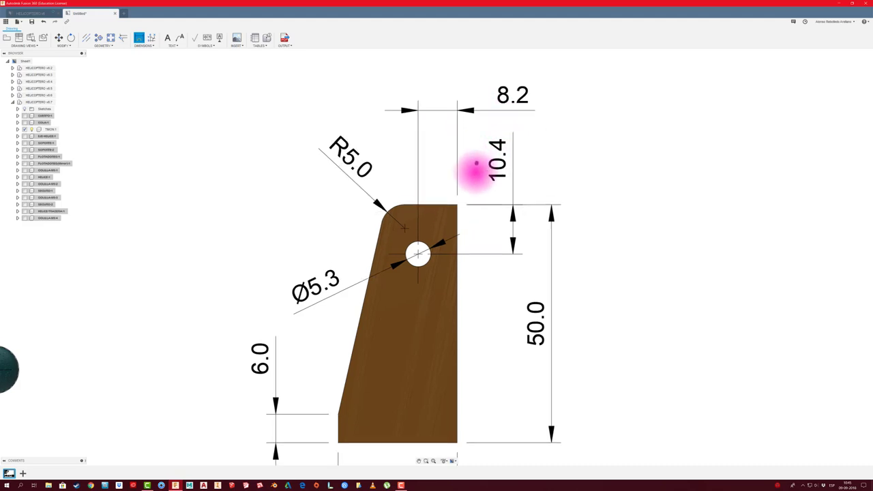
{"action": "left_click", "coordinate": [557, 164]}
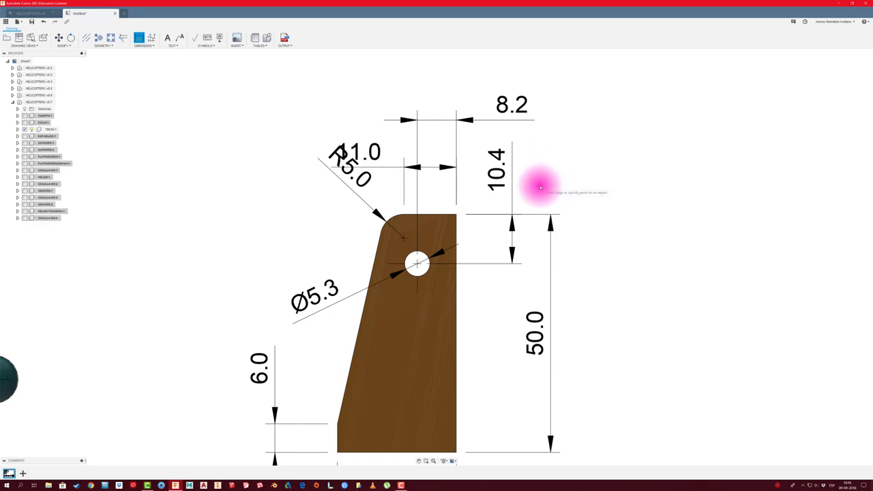
{"action": "key", "text": "Escape"}
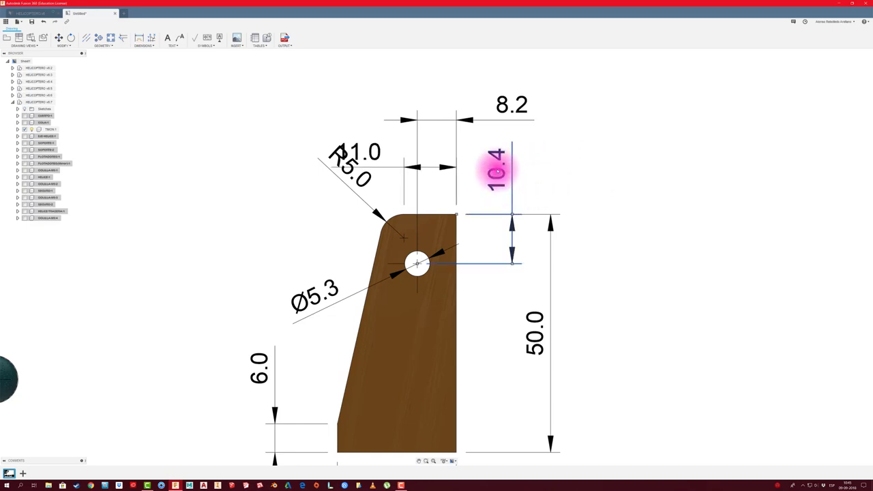
- Rearrange the 10.4, 11.0 and 8.2 dimensions into tidy positions beside and above the part
{"action": "mouse_move", "coordinate": [496, 169]}
{"action": "left_mouse_down"}
{"action": "mouse_move", "coordinate": [491, 288]}
{"action": "mouse_move", "coordinate": [499, 302]}
{"action": "left_mouse_up"}
{"action": "left_click", "coordinate": [377, 160]}
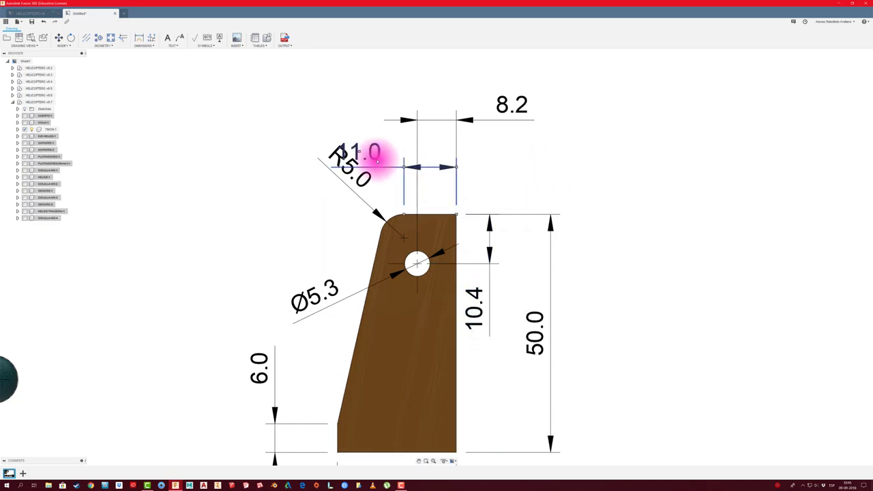
{"action": "left_click_drag", "start_coordinate": [360, 154], "coordinate": [504, 183]}
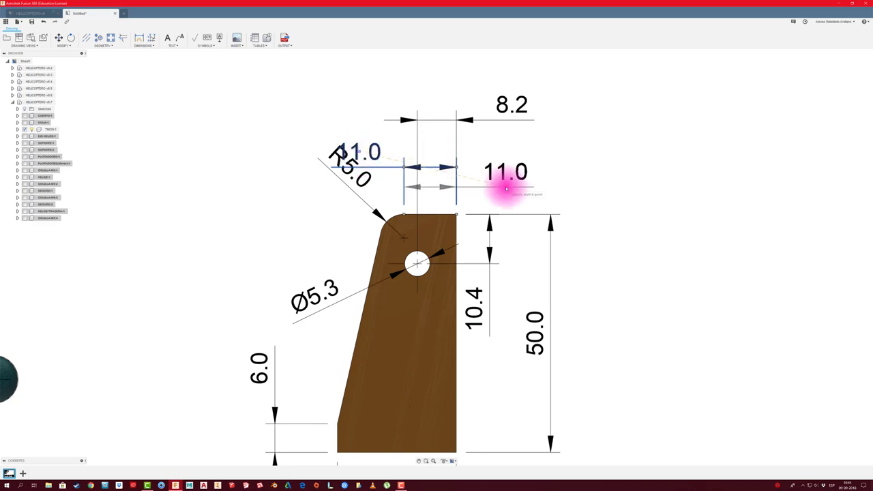
{"action": "left_click", "coordinate": [476, 127]}
{"action": "left_click_drag", "start_coordinate": [511, 103], "coordinate": [511, 142]}
{"action": "scroll", "coordinate": [405, 195], "scroll_direction": "down", "scroll_amount": 5}
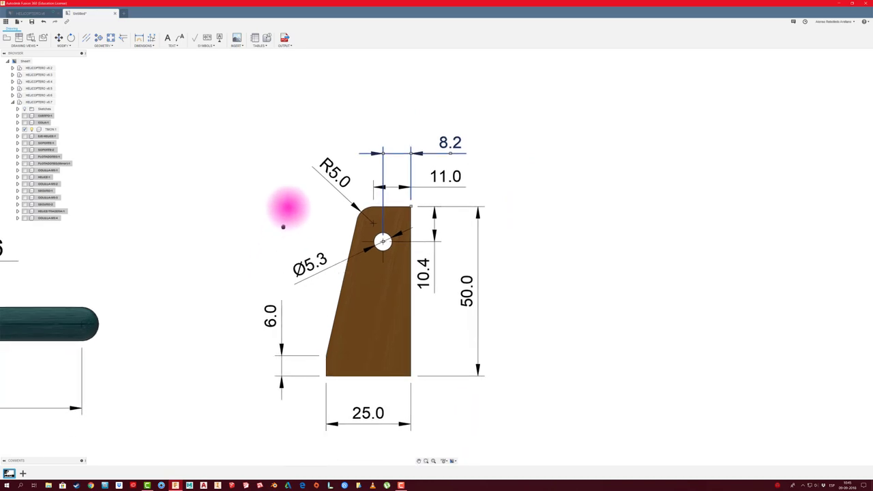
{"action": "scroll", "coordinate": [351, 355], "scroll_direction": "up", "scroll_amount": 1}
{"action": "scroll", "coordinate": [341, 341], "scroll_direction": "up", "scroll_amount": 1}
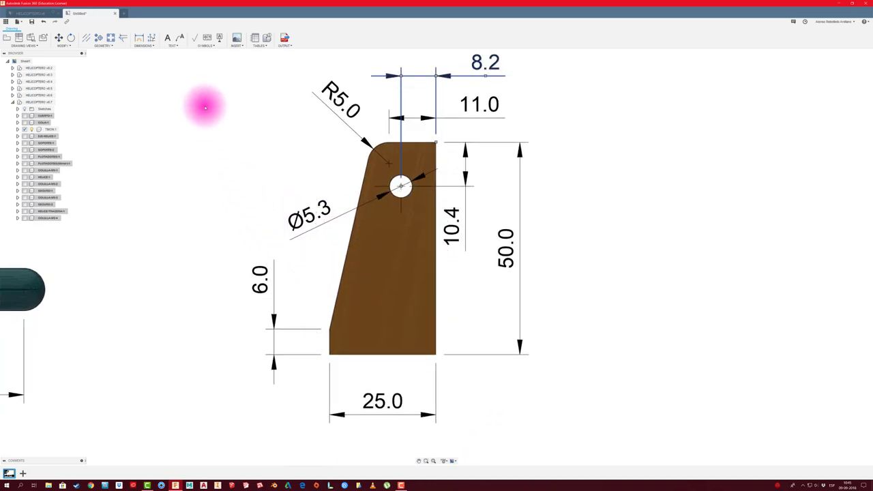
- Dimension the 77.20° angle between the TIMON part's slanted side and its bottom edge
{"action": "left_click", "coordinate": [124, 39]}
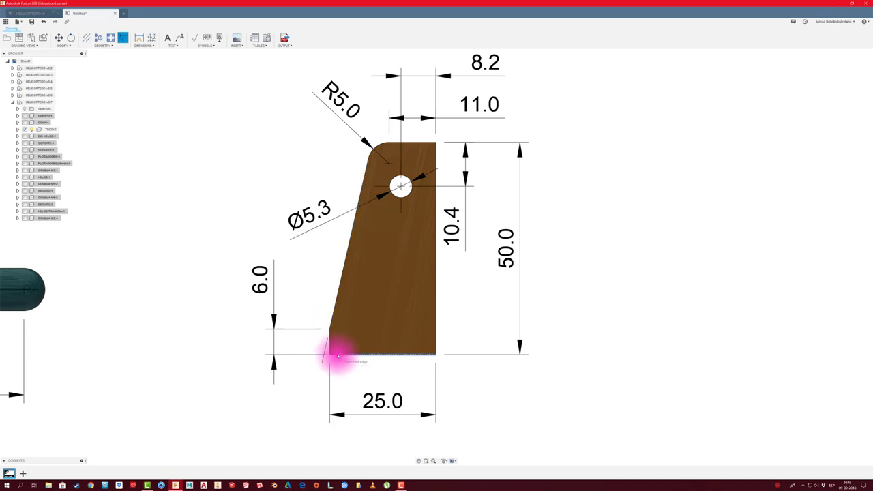
{"action": "scroll", "coordinate": [308, 369], "scroll_direction": "up", "scroll_amount": 2}
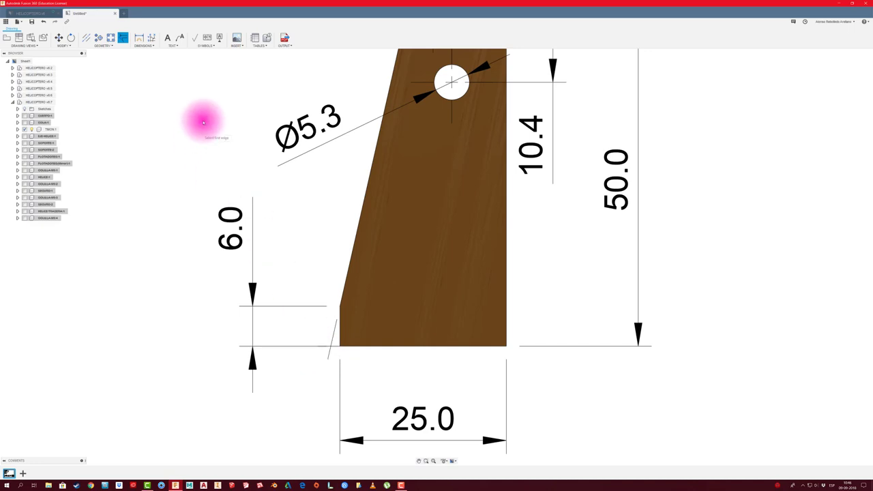
{"action": "left_click", "coordinate": [140, 39]}
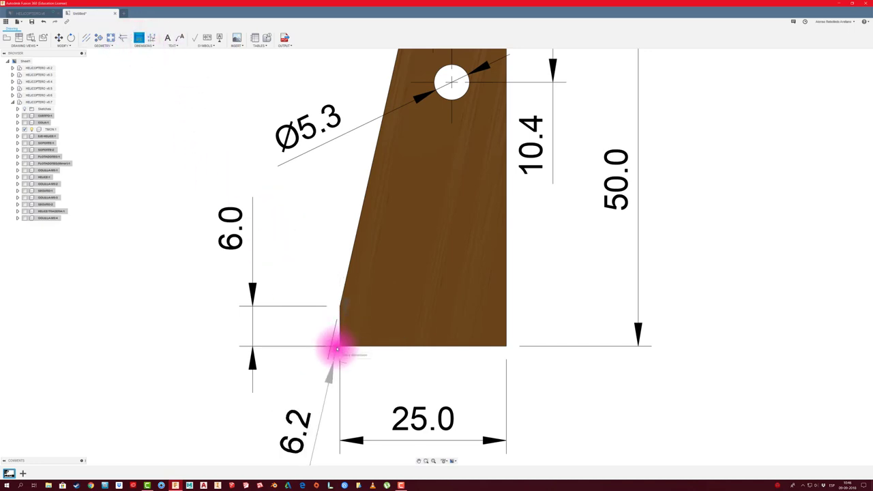
{"action": "left_click", "coordinate": [333, 346]}
{"action": "scroll", "coordinate": [302, 399], "scroll_direction": "down", "scroll_amount": 2}
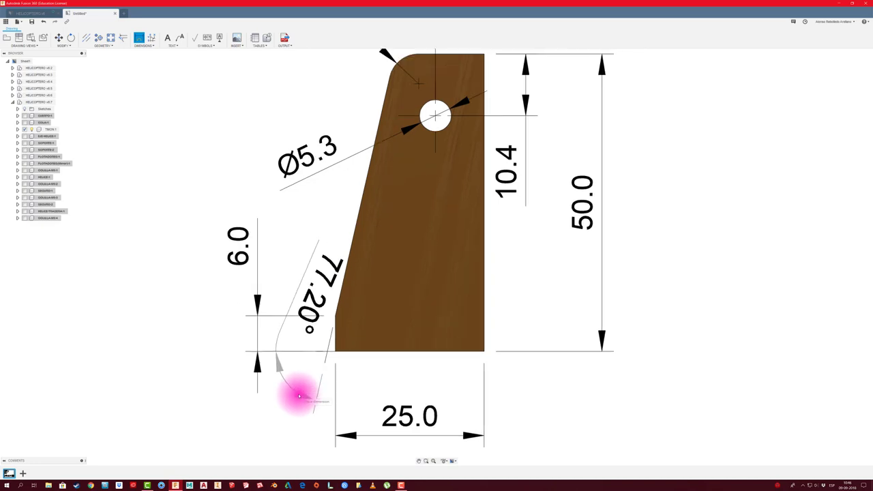
{"action": "scroll", "coordinate": [296, 389], "scroll_direction": "down", "scroll_amount": 1}
{"action": "middle_click_drag", "start_coordinate": [296, 389], "coordinate": [324, 308]}
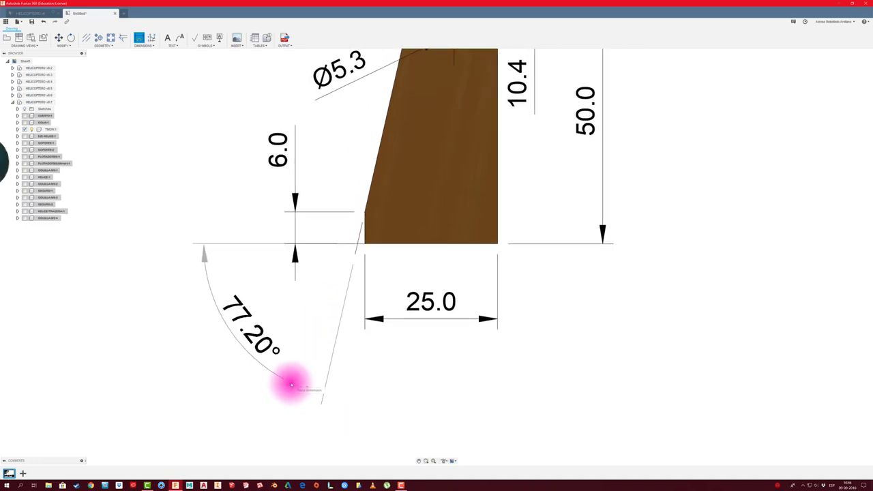
{"action": "left_click", "coordinate": [292, 360]}
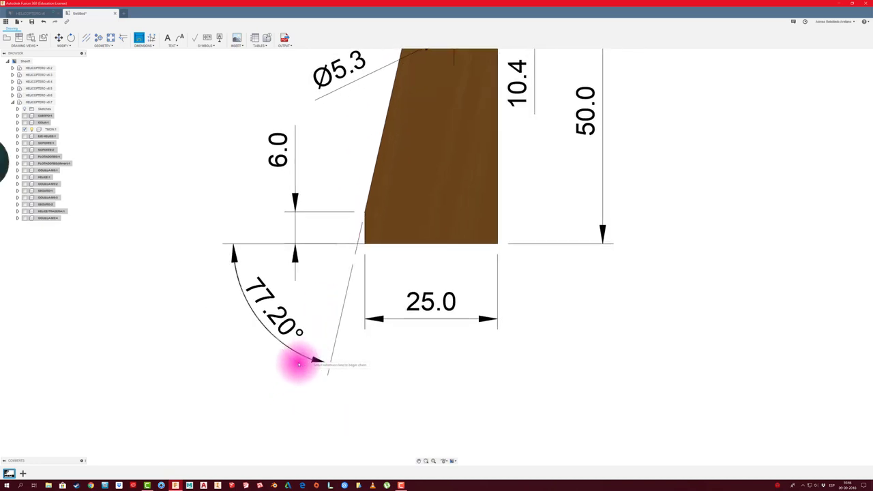
{"action": "scroll", "coordinate": [234, 364], "scroll_direction": "down", "scroll_amount": 3}
{"action": "scroll", "coordinate": [450, 368], "scroll_direction": "down", "scroll_amount": 1}
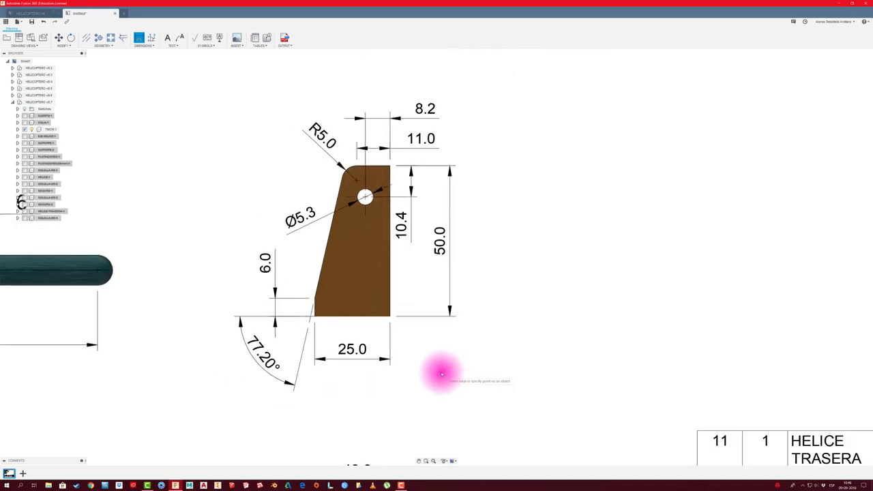
{"action": "scroll", "coordinate": [420, 358], "scroll_direction": "down", "scroll_amount": 2}
{"action": "key", "text": "Escape"}
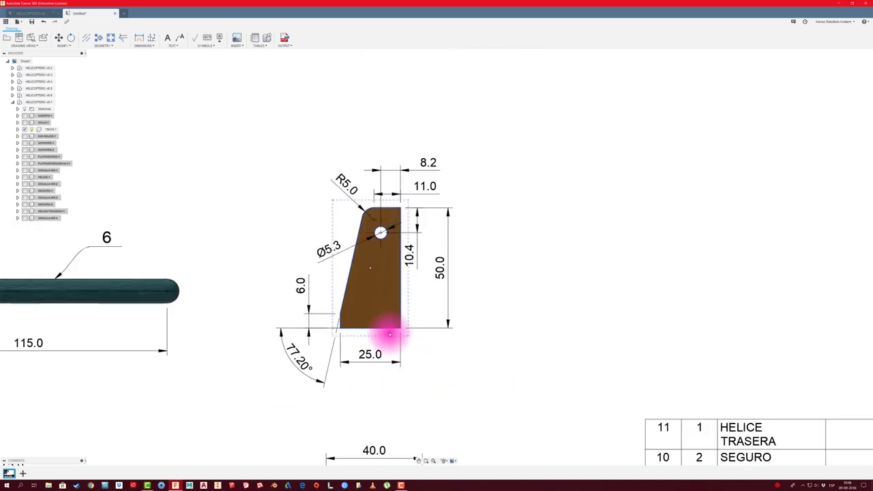
- Project an edge-on side view to the right of the TIMON front view
{"action": "left_click", "coordinate": [19, 38]}
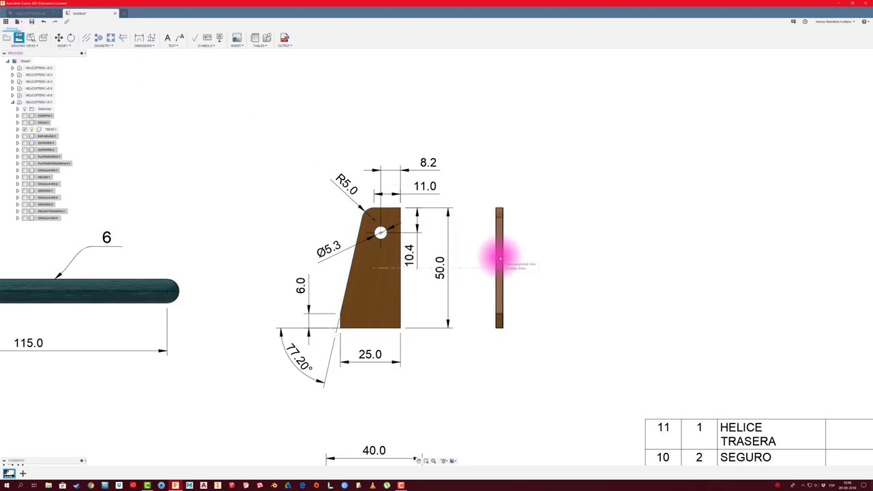
{"action": "left_click", "coordinate": [499, 258]}
{"action": "key", "text": "Return"}
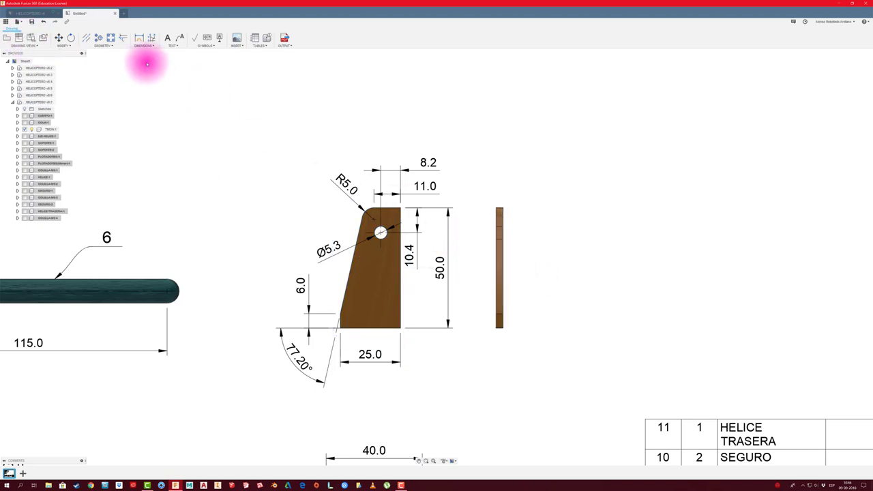
- Draw a vertical centerline up through the side view
{"action": "left_click", "coordinate": [86, 38]}
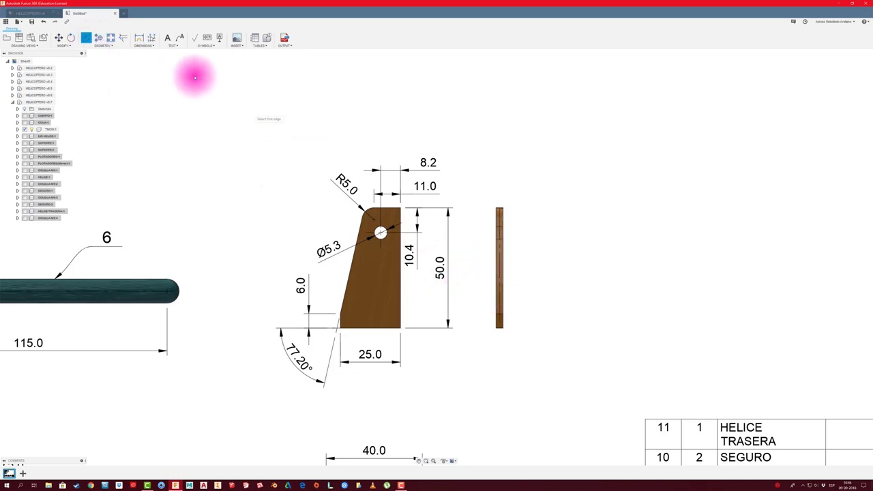
{"action": "scroll", "coordinate": [503, 297], "scroll_direction": "up", "scroll_amount": 2}
{"action": "left_click", "coordinate": [497, 320]}
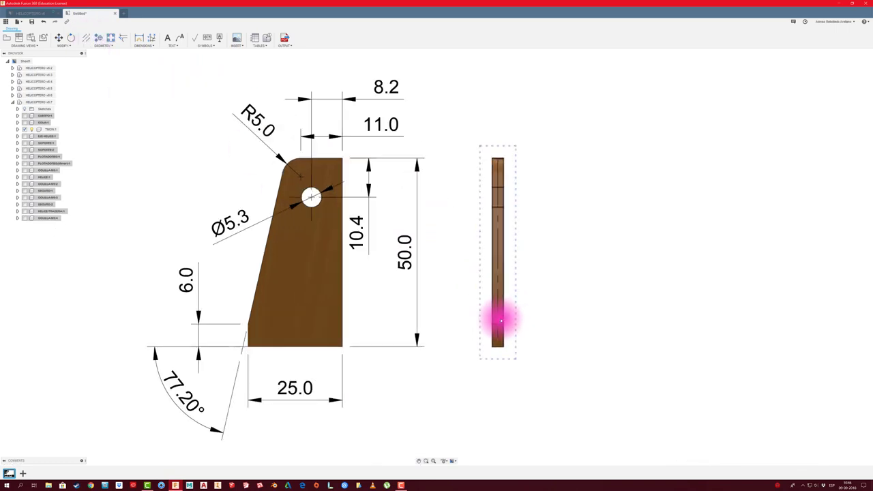
{"action": "left_click", "coordinate": [498, 336]}
{"action": "mouse_move", "coordinate": [498, 337]}
{"action": "left_mouse_down"}
{"action": "mouse_move", "coordinate": [498, 357]}
{"action": "mouse_move", "coordinate": [522, 296]}
{"action": "mouse_move", "coordinate": [498, 141]}
{"action": "left_mouse_up"}
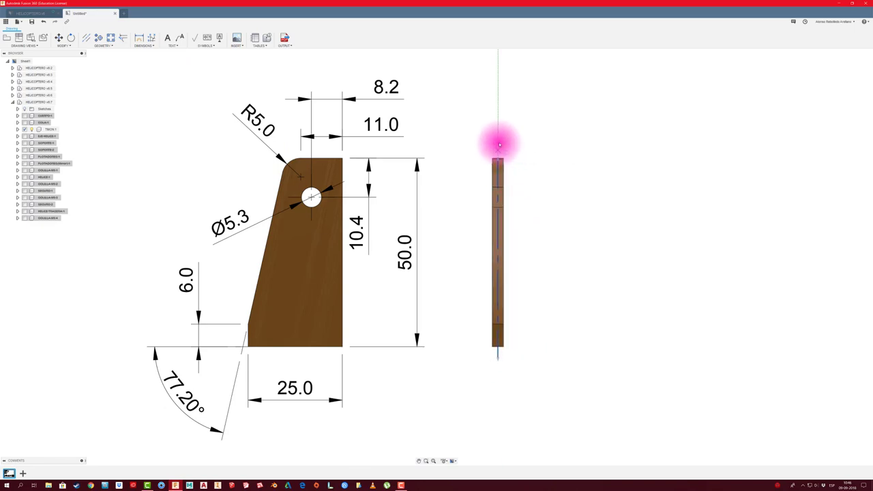
- Dimension the side view's 3.0 thickness below it and zoom out
{"action": "left_click", "coordinate": [139, 39]}
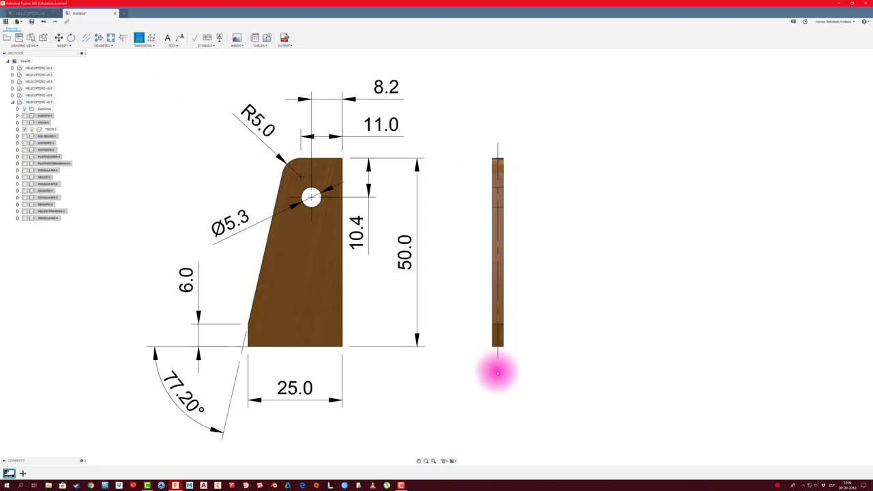
{"action": "left_click", "coordinate": [492, 346]}
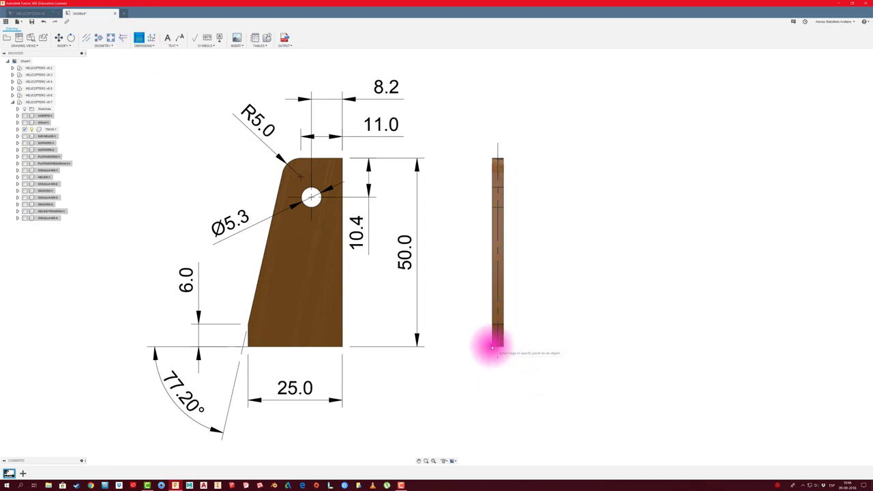
{"action": "left_click", "coordinate": [502, 387]}
{"action": "scroll", "coordinate": [548, 331], "scroll_direction": "down", "scroll_amount": 4}
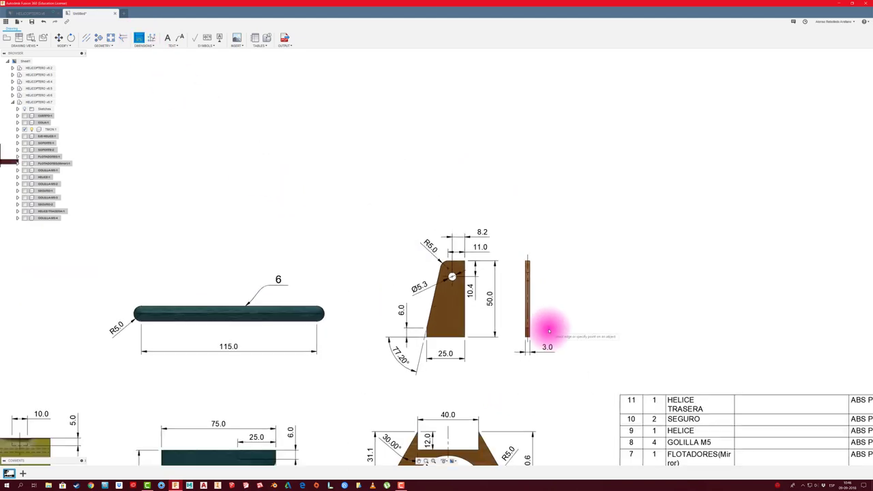
{"action": "scroll", "coordinate": [548, 331], "scroll_direction": "down", "scroll_amount": 3}
{"action": "scroll", "coordinate": [452, 292], "scroll_direction": "down", "scroll_amount": 3}
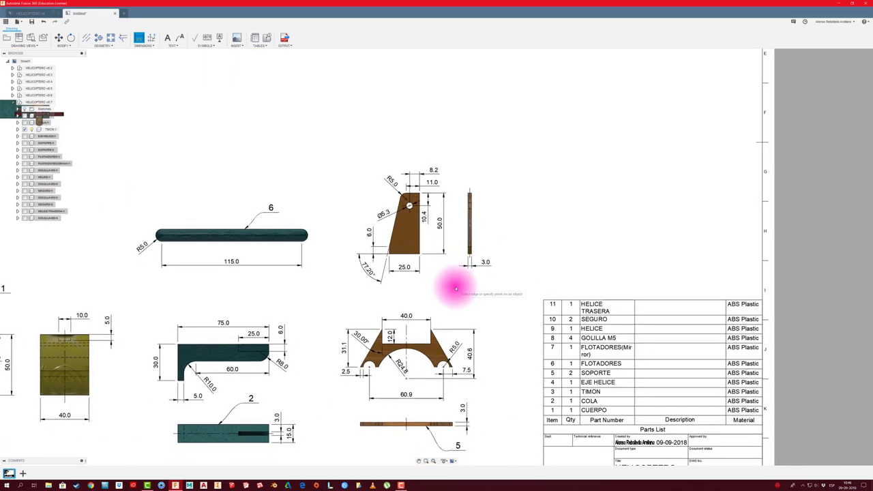
{"action": "scroll", "coordinate": [455, 289], "scroll_direction": "down", "scroll_amount": 2}
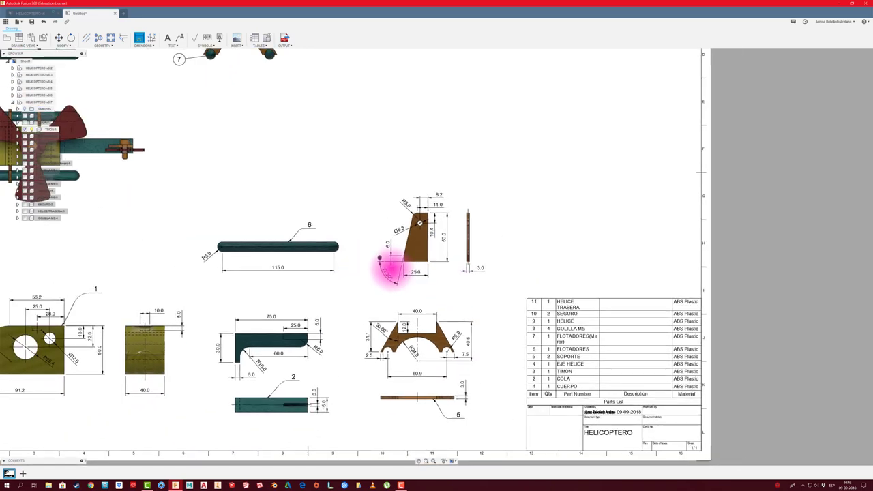
{"action": "scroll", "coordinate": [402, 272], "scroll_direction": "up", "scroll_amount": 1}
{"action": "scroll", "coordinate": [411, 281], "scroll_direction": "down", "scroll_amount": 2}
{"action": "scroll", "coordinate": [413, 285], "scroll_direction": "down", "scroll_amount": 1}
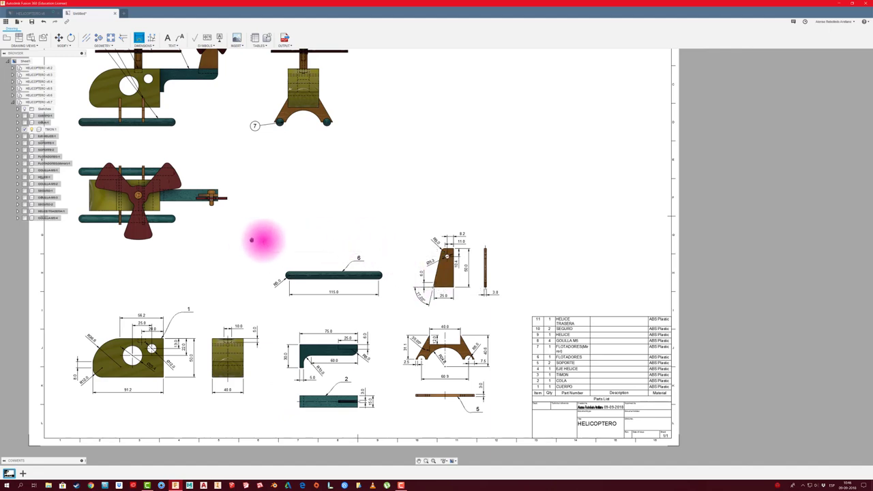
{"action": "scroll", "coordinate": [259, 239], "scroll_direction": "up", "scroll_amount": 1}
{"action": "scroll", "coordinate": [528, 272], "scroll_direction": "up", "scroll_amount": 1}
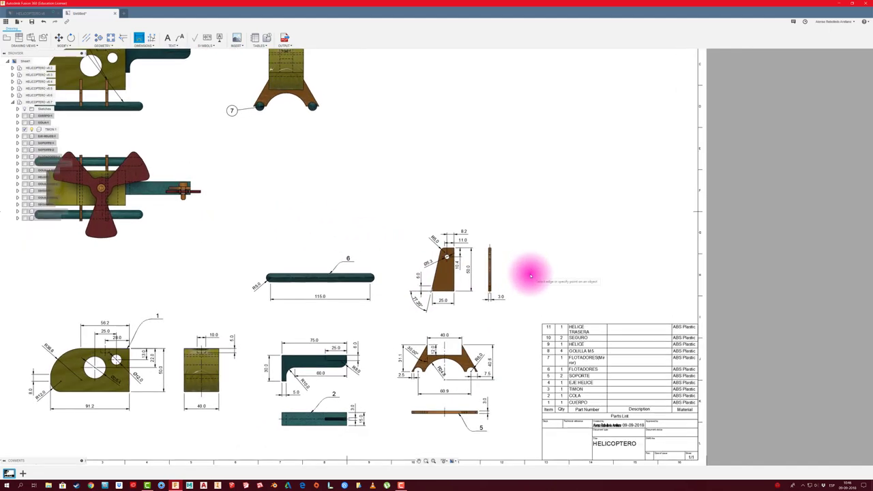
{"action": "scroll", "coordinate": [531, 274], "scroll_direction": "up", "scroll_amount": 2}
- Attach balloon 3 to the thin TIMON side view and zoom out to fit the whole sheet
{"action": "left_click", "coordinate": [266, 37]}
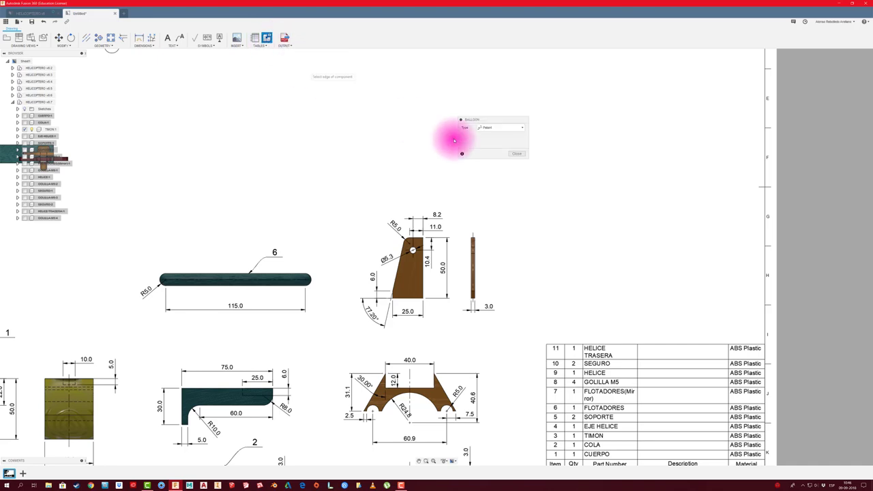
{"action": "scroll", "coordinate": [492, 265], "scroll_direction": "up", "scroll_amount": 2}
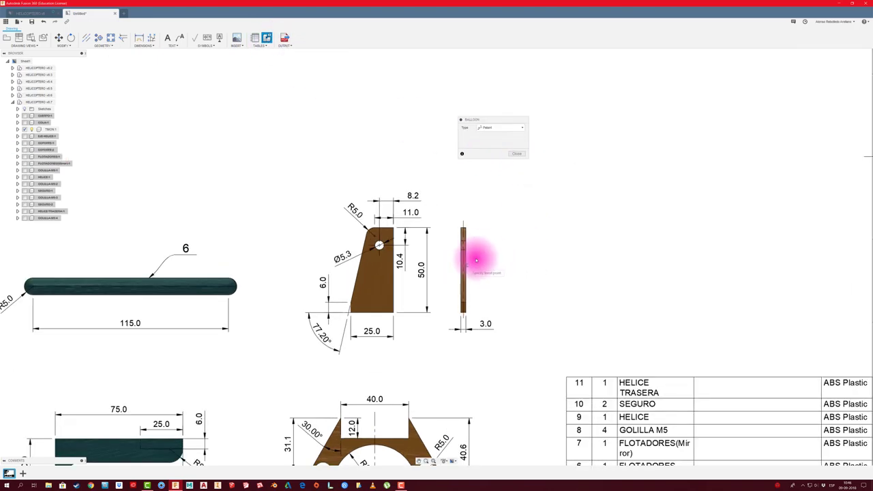
{"action": "left_click", "coordinate": [485, 243]}
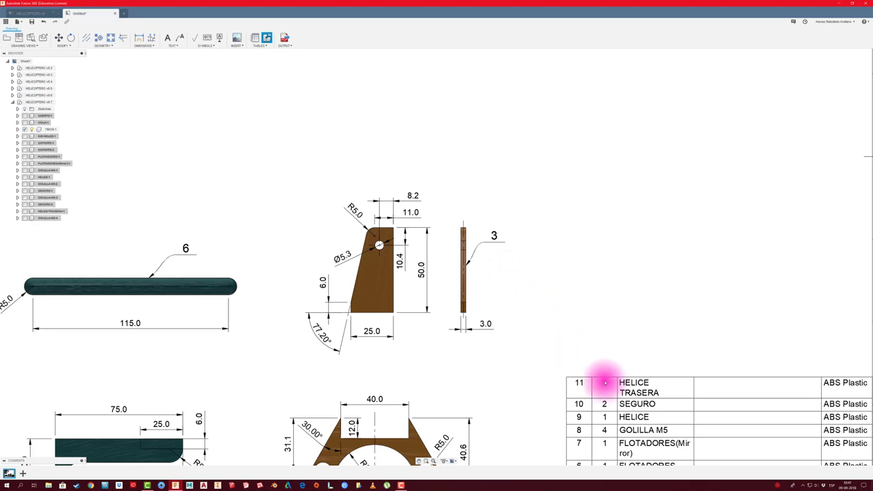
{"action": "scroll", "coordinate": [501, 221], "scroll_direction": "down", "scroll_amount": 1}
{"action": "scroll", "coordinate": [546, 276], "scroll_direction": "down", "scroll_amount": 2}
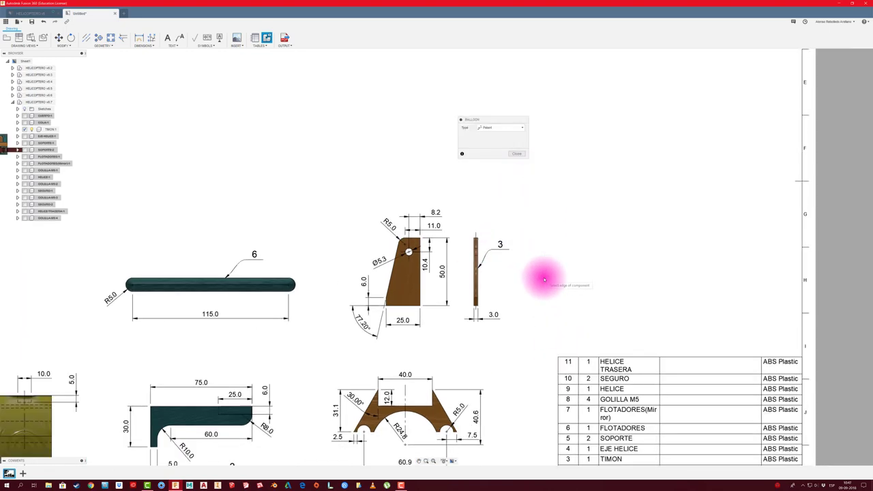
{"action": "scroll", "coordinate": [542, 254], "scroll_direction": "down", "scroll_amount": 1}
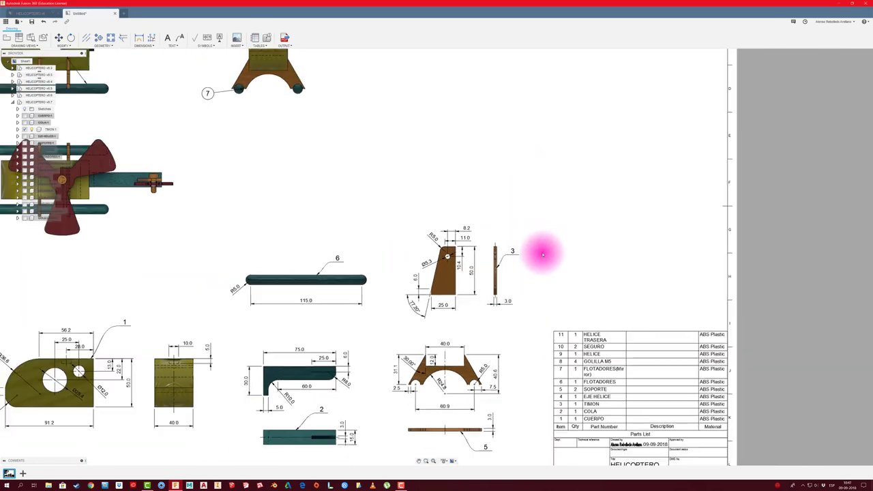
{"action": "scroll", "coordinate": [541, 257], "scroll_direction": "down", "scroll_amount": 1}
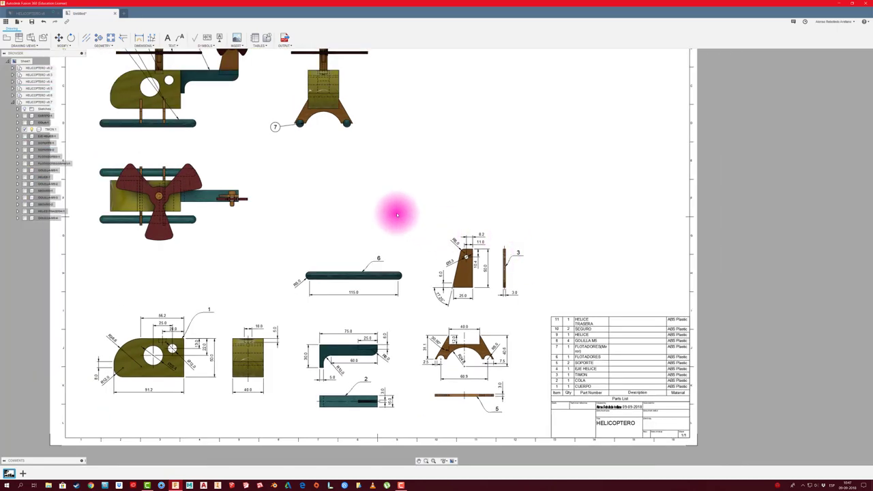
{"action": "middle_click_drag", "start_coordinate": [394, 211], "coordinate": [362, 245]}
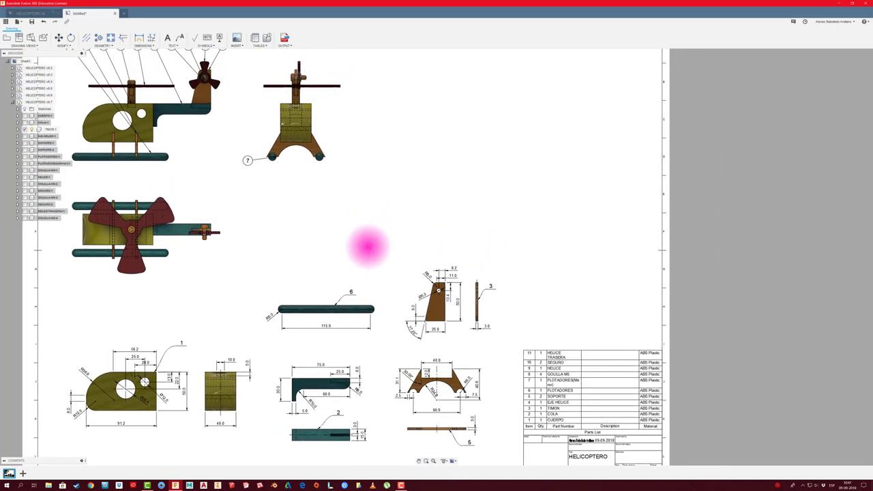
{"action": "scroll", "coordinate": [369, 246], "scroll_direction": "down", "scroll_amount": 1}
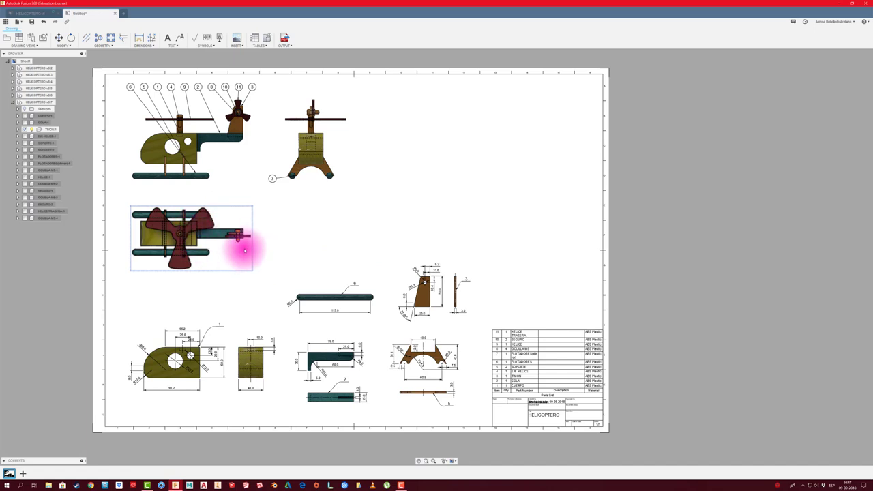
{"action": "scroll", "coordinate": [244, 252], "scroll_direction": "up", "scroll_amount": 1}
{"action": "scroll", "coordinate": [241, 247], "scroll_direction": "down", "scroll_amount": 1}
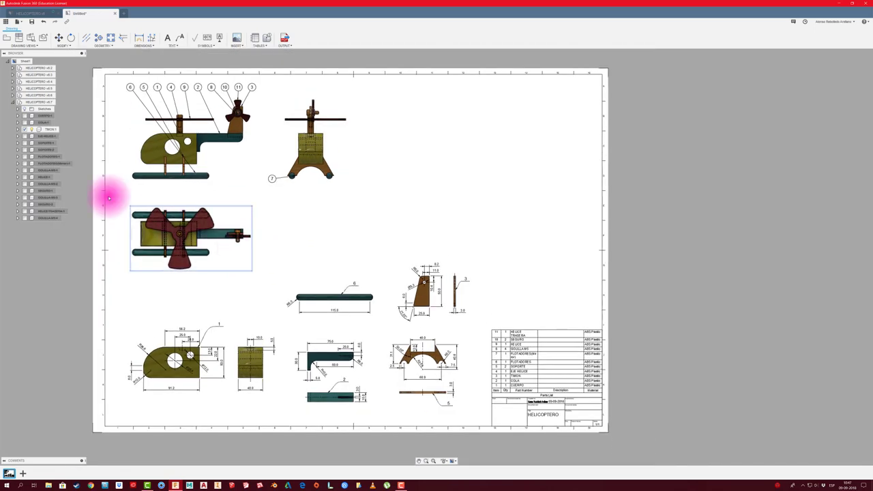
- Insert a shaded Top base view in empty sheet space showing only the HELICE propeller
{"action": "left_click", "coordinate": [12, 102]}
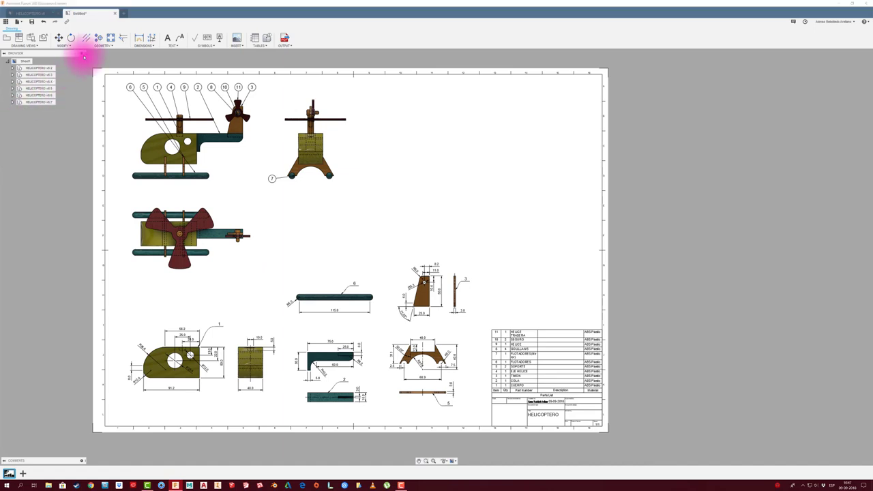
{"action": "left_click", "coordinate": [7, 38]}
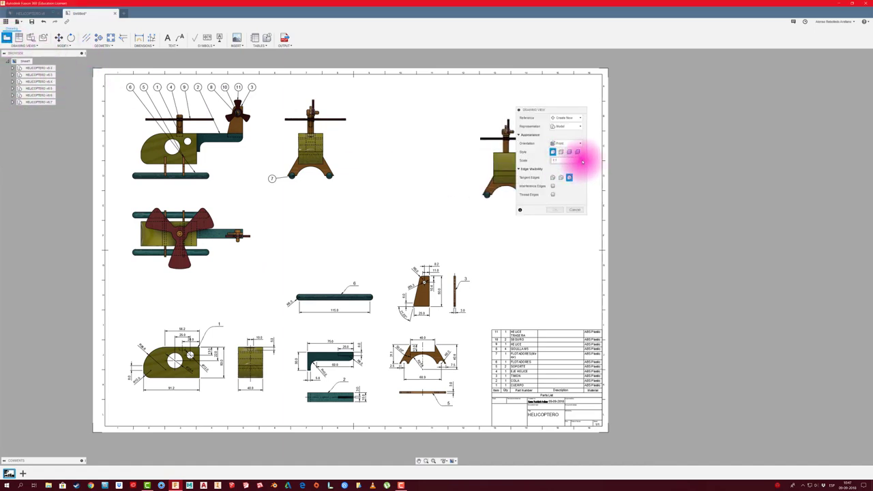
{"action": "left_click", "coordinate": [579, 144]}
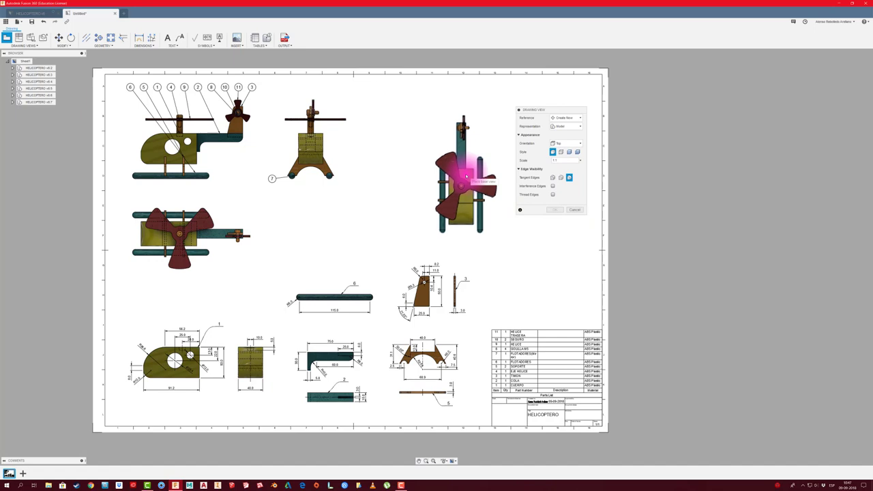
{"action": "left_click", "coordinate": [577, 151]}
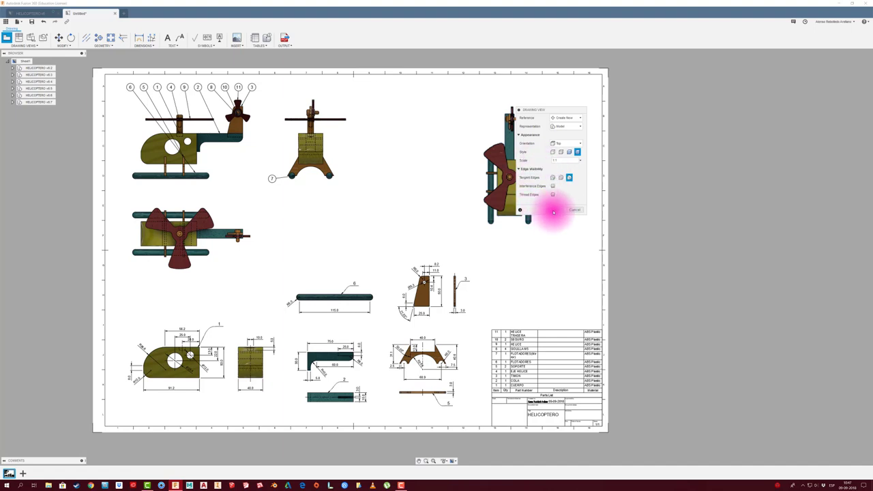
{"action": "left_click_drag", "start_coordinate": [523, 219], "coordinate": [449, 176]}
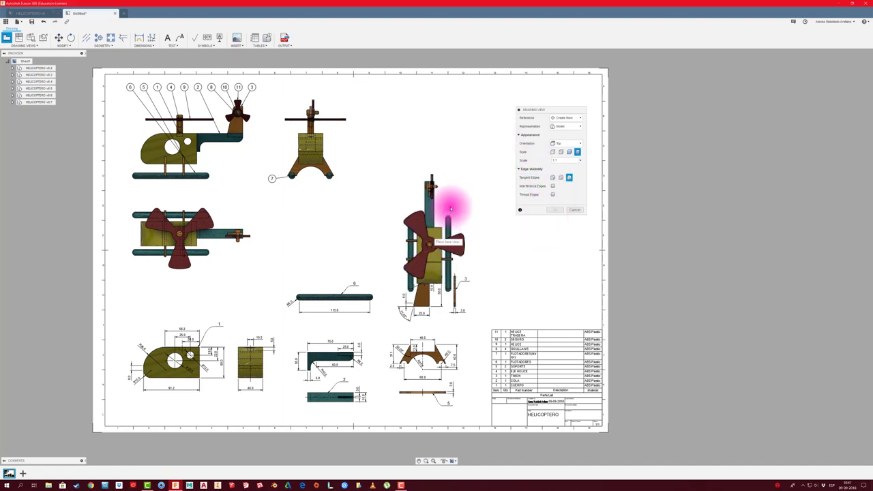
{"action": "left_click", "coordinate": [554, 210]}
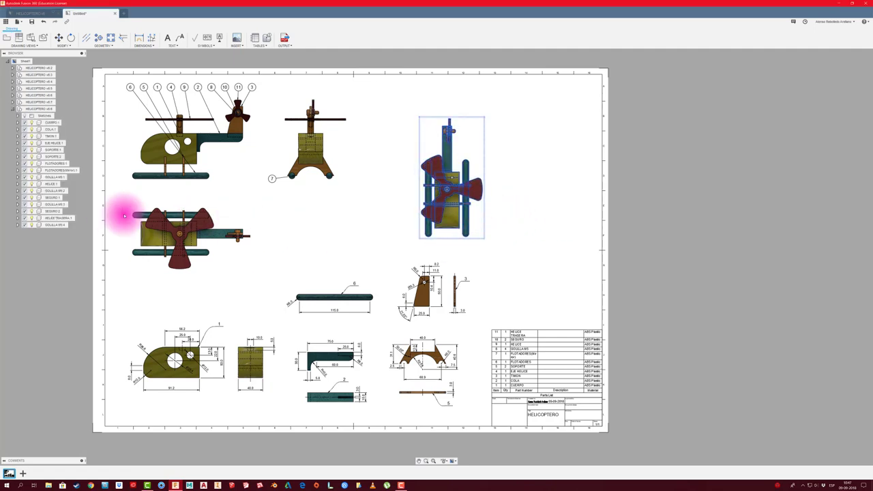
{"action": "left_click", "coordinate": [50, 183]}
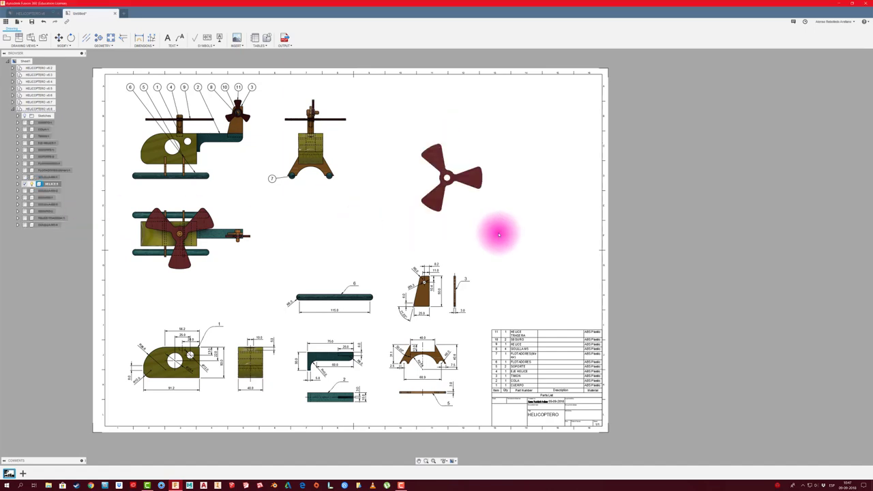
- Project a second propeller view below the HELICE view
{"action": "left_click", "coordinate": [466, 202]}
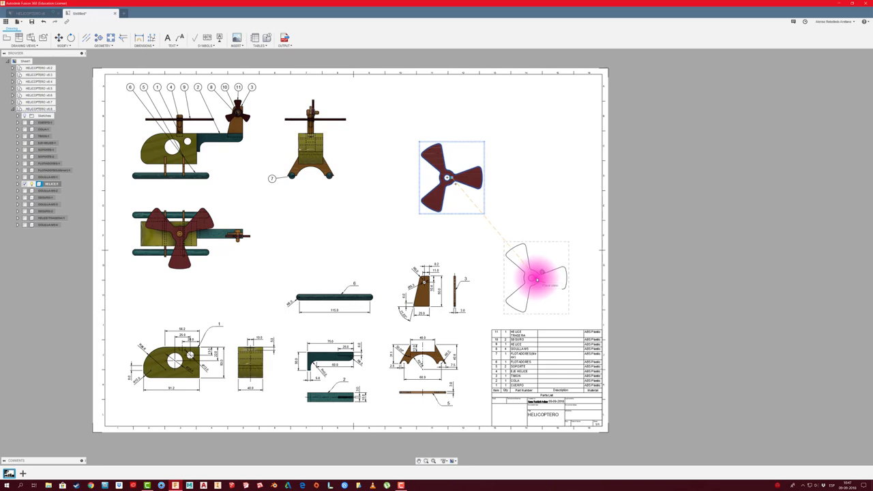
{"action": "left_click", "coordinate": [537, 278]}
{"action": "scroll", "coordinate": [595, 293], "scroll_direction": "up", "scroll_amount": 2}
- Add a center mark to the propeller's hub hole
{"action": "scroll", "coordinate": [580, 288], "scroll_direction": "up", "scroll_amount": 2}
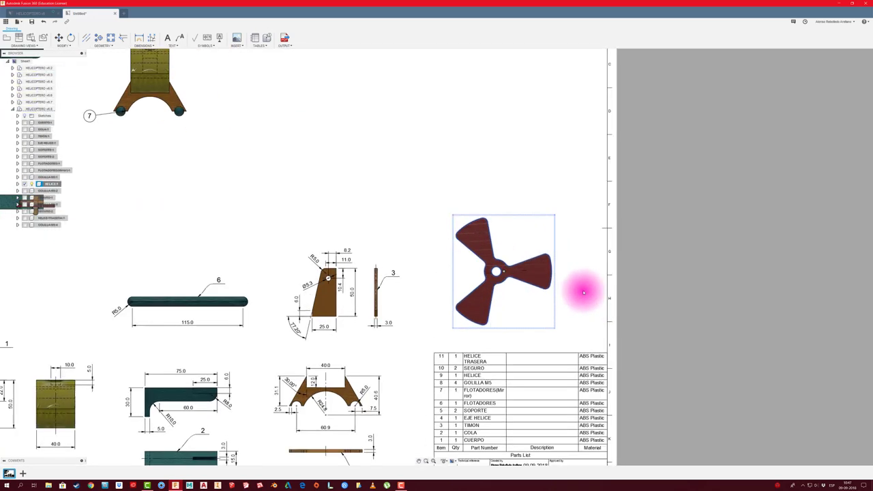
{"action": "scroll", "coordinate": [578, 291], "scroll_direction": "up", "scroll_amount": 2}
{"action": "scroll", "coordinate": [583, 290], "scroll_direction": "up", "scroll_amount": 2}
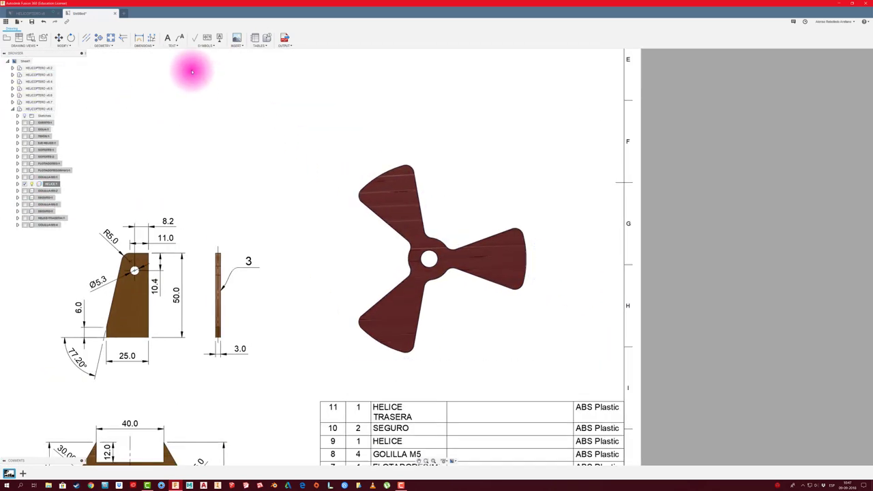
{"action": "left_click", "coordinate": [102, 39]}
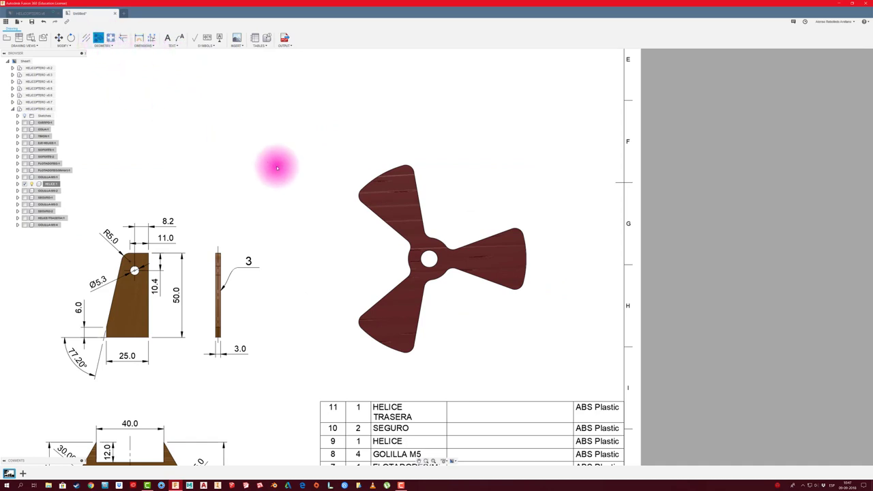
{"action": "left_click", "coordinate": [436, 252]}
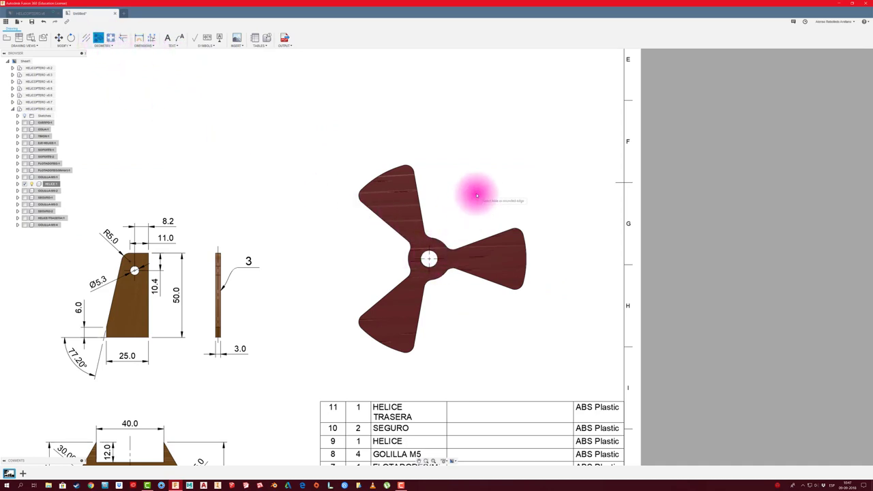
- Start a Ø115 tip-to-tip diameter dimension across the propeller blades
{"action": "left_click", "coordinate": [140, 40]}
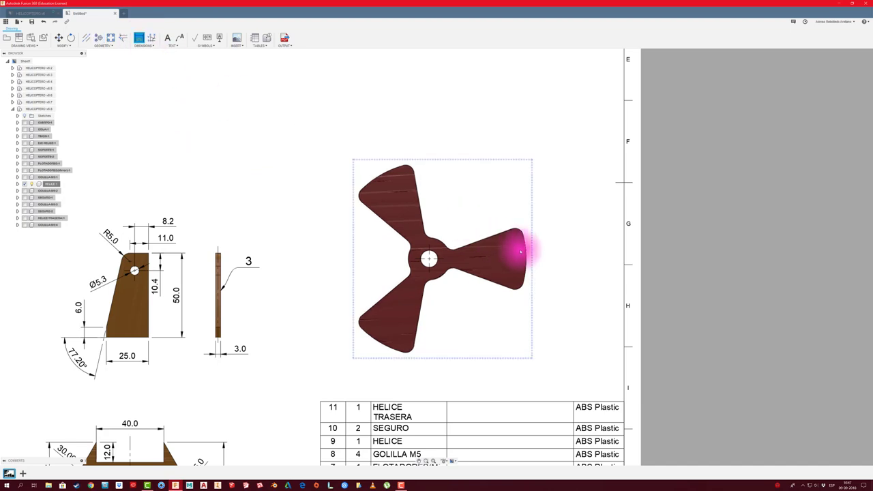
{"action": "left_click", "coordinate": [523, 285]}
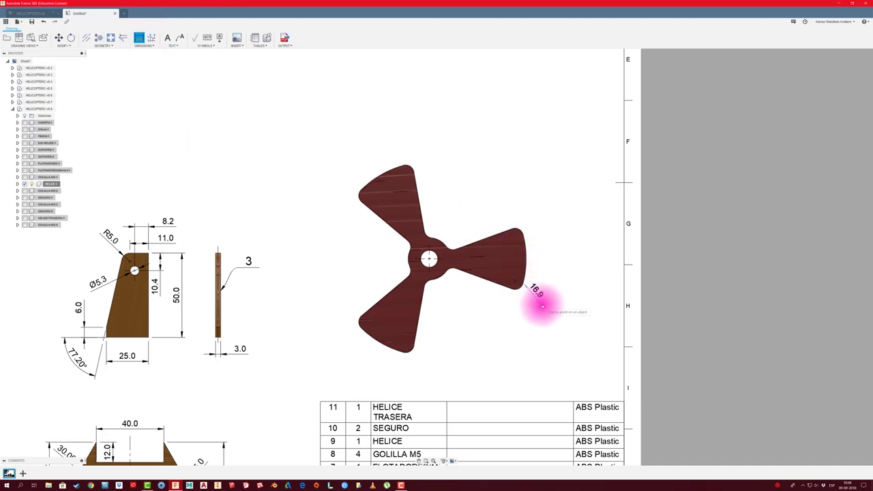
{"action": "key", "text": "Escape"}
{"action": "scroll", "coordinate": [390, 347], "scroll_direction": "up", "scroll_amount": 2}
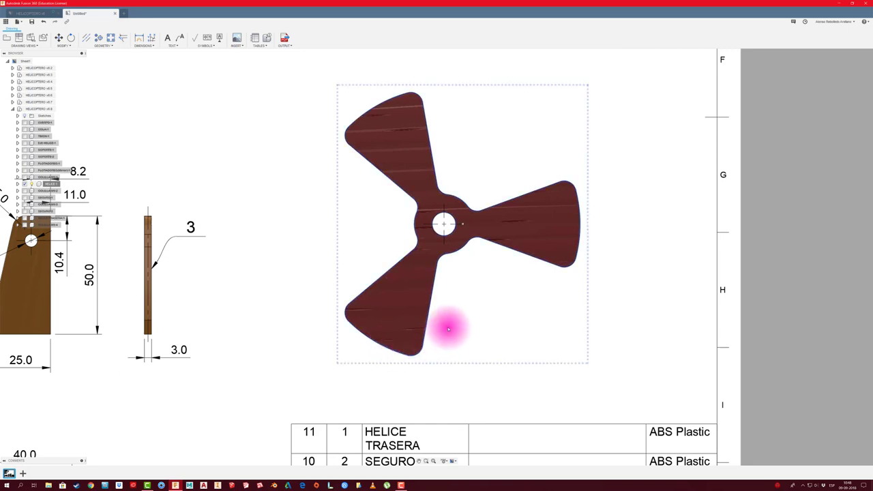
{"action": "left_click", "coordinate": [138, 38]}
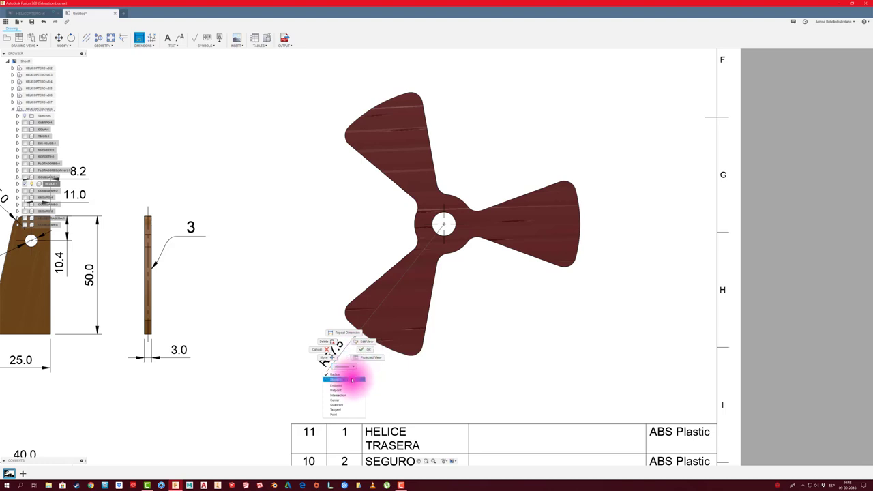
{"action": "left_click", "coordinate": [336, 378]}
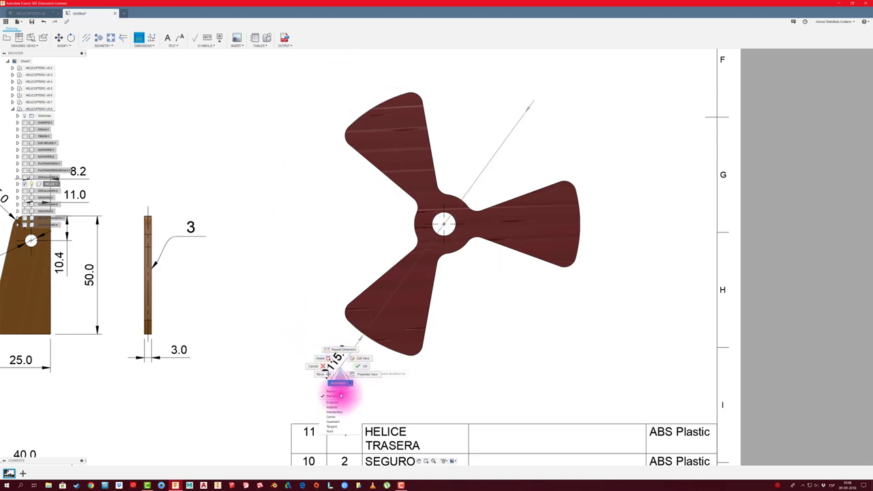
- Switch the sweep dimension to radius as R57.5 and add the R5.0 blade fillet
{"action": "left_click", "coordinate": [339, 392]}
{"action": "left_click", "coordinate": [352, 370]}
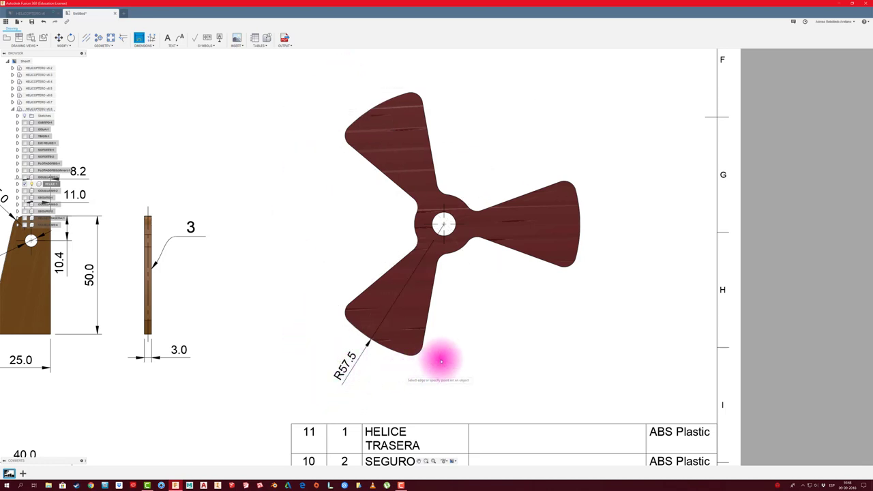
{"action": "scroll", "coordinate": [444, 341], "scroll_direction": "up", "scroll_amount": 1}
{"action": "scroll", "coordinate": [444, 341], "scroll_direction": "up", "scroll_amount": 1}
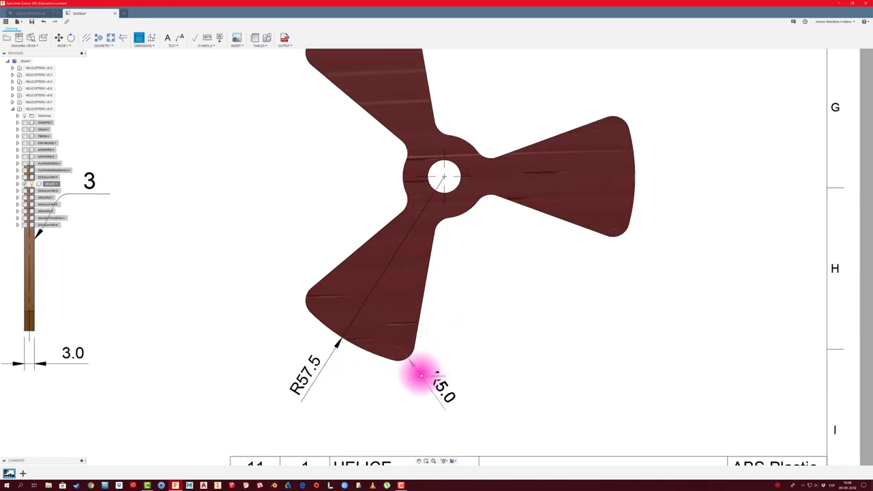
{"action": "left_click", "coordinate": [432, 387]}
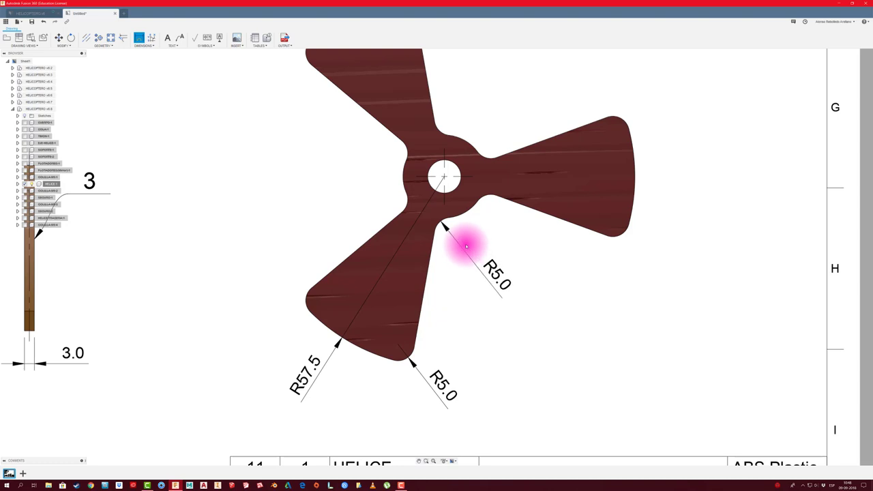
- Dimension the Ø10.0 centre hole and the R12.5 hub radius clear of R5.0
{"action": "left_click", "coordinate": [452, 164]}
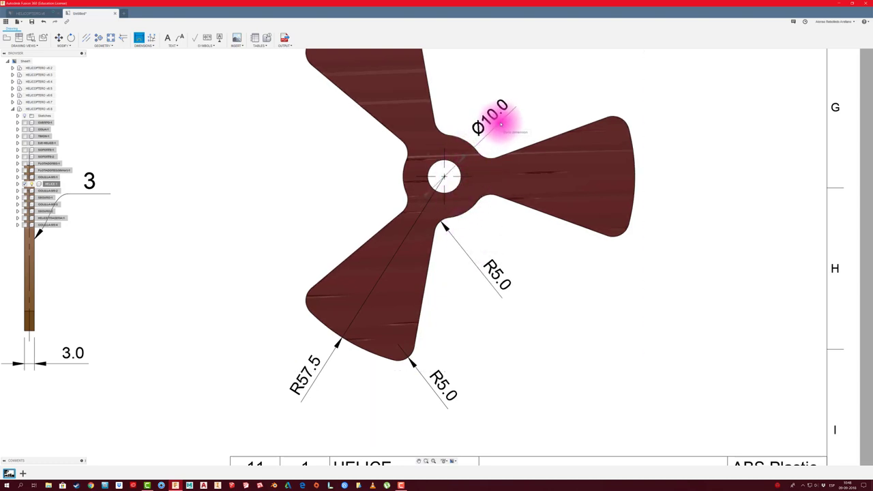
{"action": "left_click", "coordinate": [502, 121]}
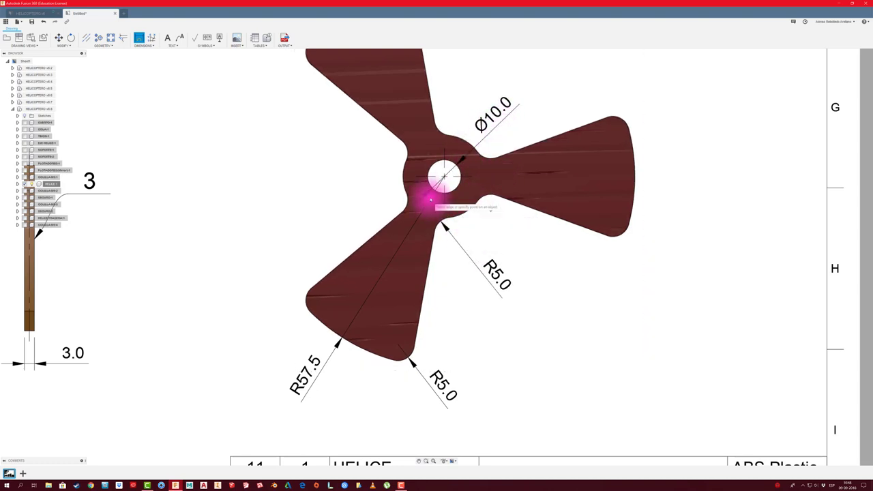
{"action": "scroll", "coordinate": [476, 203], "scroll_direction": "up", "scroll_amount": 2}
{"action": "scroll", "coordinate": [480, 239], "scroll_direction": "up", "scroll_amount": 1}
{"action": "middle_click_drag", "start_coordinate": [477, 220], "coordinate": [478, 268]}
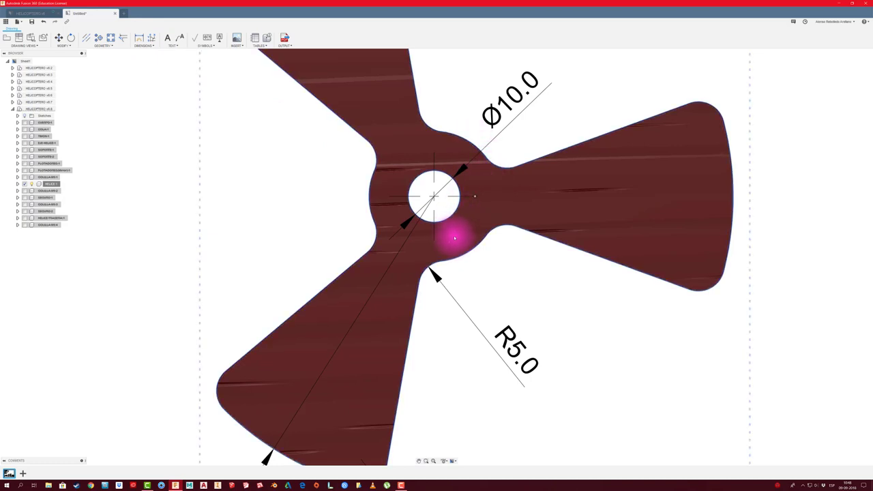
{"action": "left_click", "coordinate": [139, 38]}
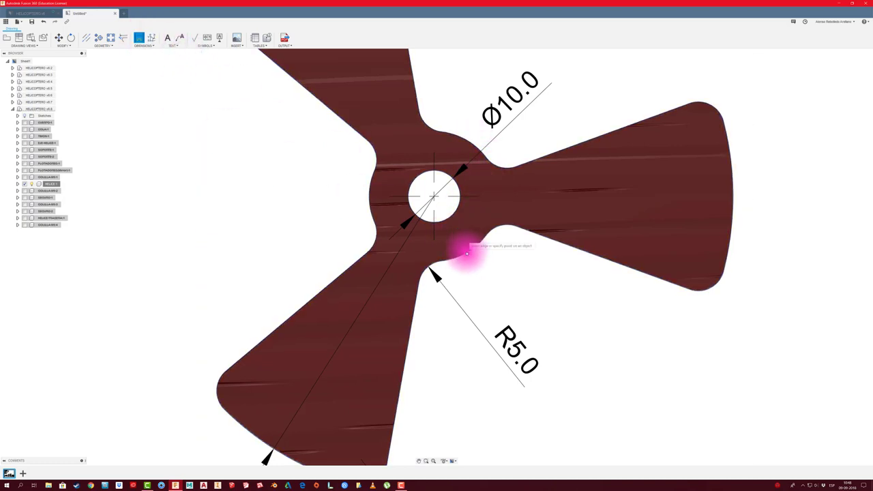
{"action": "left_click", "coordinate": [486, 279]}
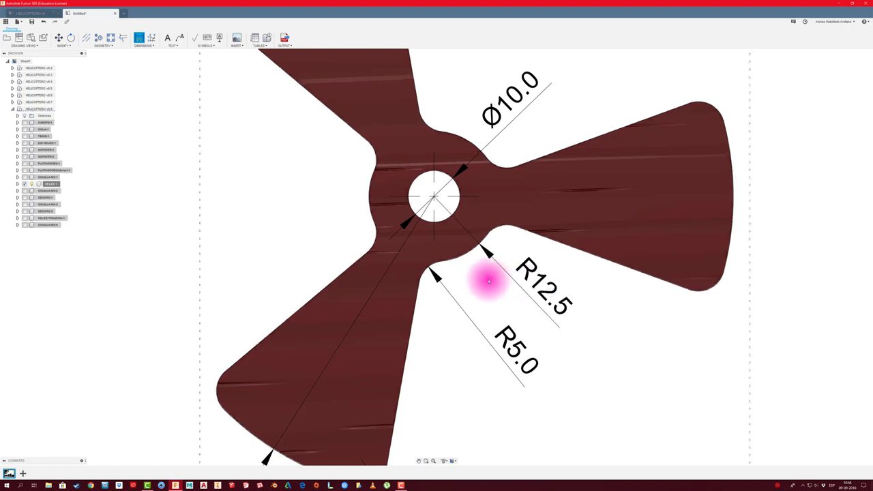
{"action": "scroll", "coordinate": [485, 278], "scroll_direction": "down", "scroll_amount": 2}
{"action": "scroll", "coordinate": [477, 278], "scroll_direction": "down", "scroll_amount": 1}
{"action": "scroll", "coordinate": [520, 295], "scroll_direction": "down", "scroll_amount": 1}
{"action": "scroll", "coordinate": [551, 307], "scroll_direction": "down", "scroll_amount": 1}
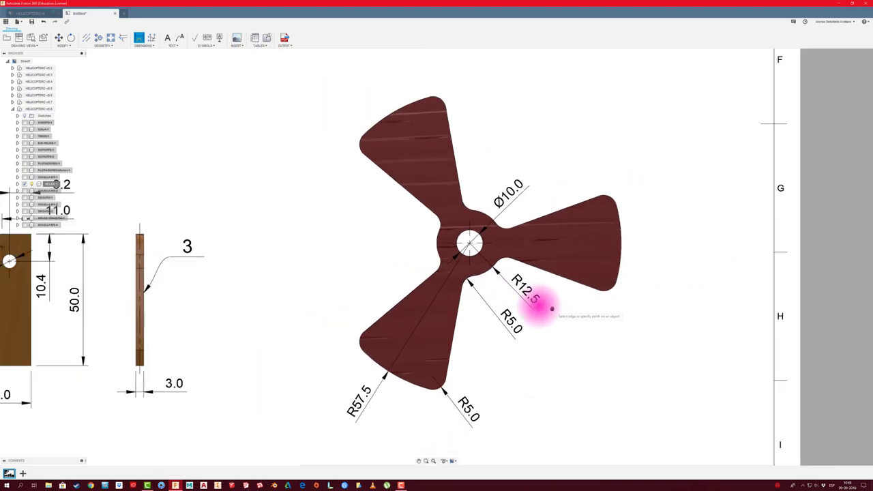
{"action": "scroll", "coordinate": [538, 302], "scroll_direction": "down", "scroll_amount": 1}
- Add centrelines along the right blade and the upper blade from their edge pairs
{"action": "left_click", "coordinate": [86, 37]}
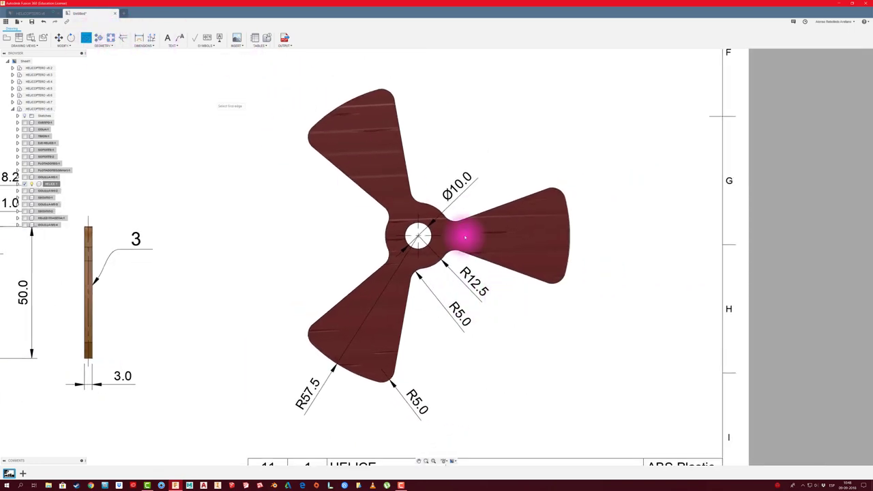
{"action": "left_click", "coordinate": [510, 271]}
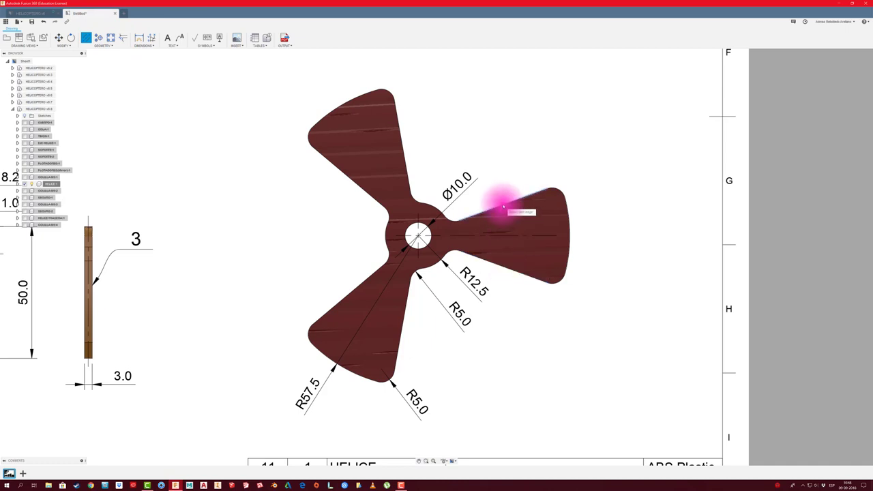
{"action": "left_click", "coordinate": [502, 206]}
{"action": "left_click", "coordinate": [403, 149]}
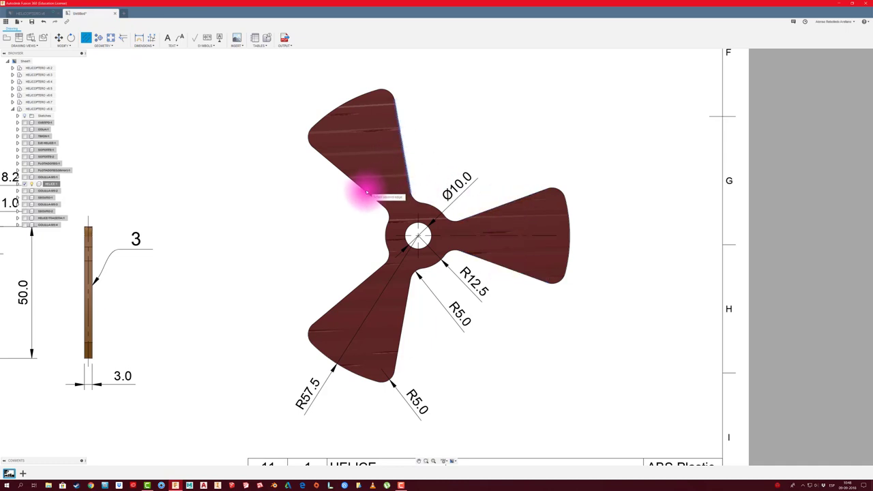
{"action": "left_click", "coordinate": [364, 191]}
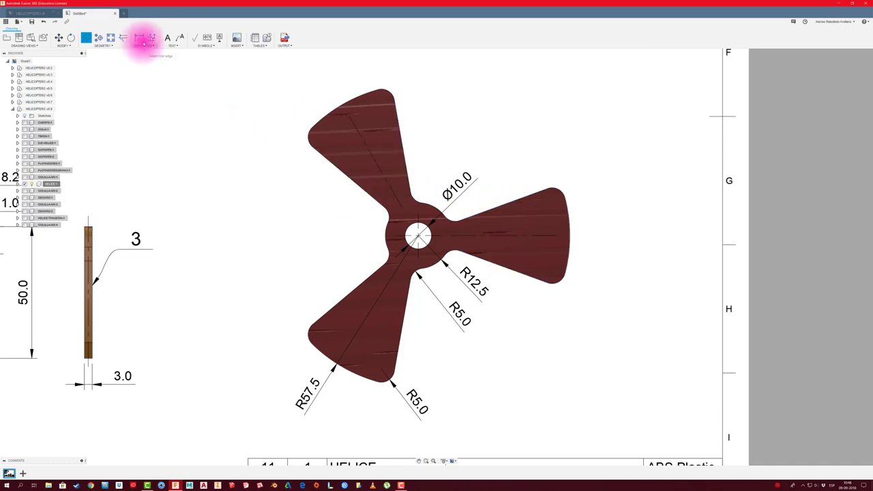
- Dimension 120.00° between the blade centrelines and 20.00° across the right blade
{"action": "left_click", "coordinate": [139, 38]}
{"action": "left_click", "coordinate": [412, 196]}
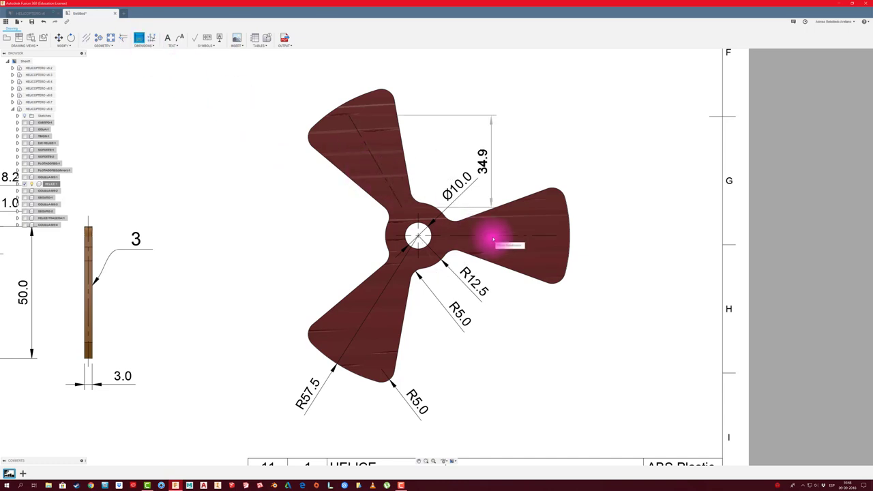
{"action": "left_click", "coordinate": [495, 237]}
{"action": "left_click", "coordinate": [506, 140]}
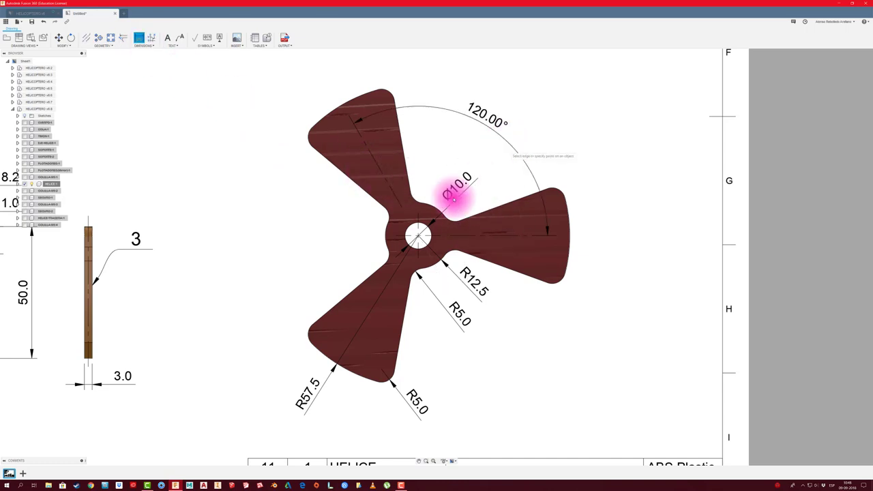
{"action": "scroll", "coordinate": [266, 238], "scroll_direction": "down", "scroll_amount": 1}
{"action": "scroll", "coordinate": [457, 271], "scroll_direction": "up", "scroll_amount": 1}
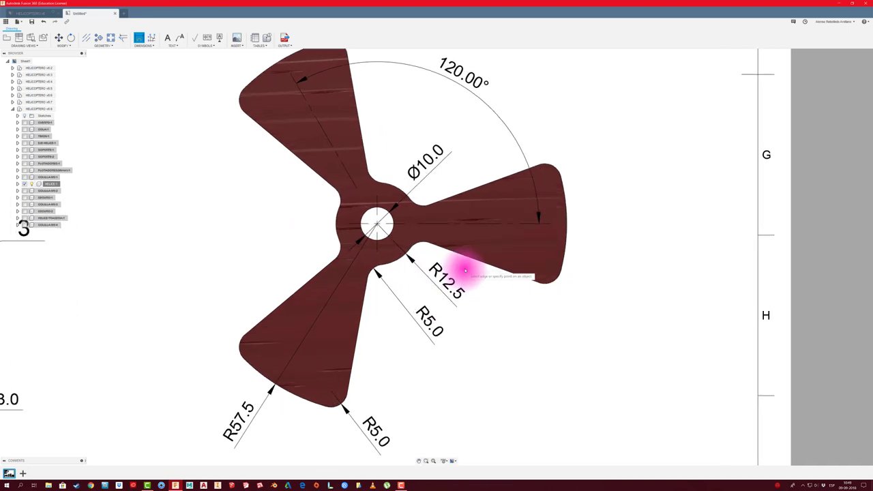
{"action": "scroll", "coordinate": [456, 269], "scroll_direction": "down", "scroll_amount": 1}
{"action": "scroll", "coordinate": [457, 226], "scroll_direction": "up", "scroll_amount": 1}
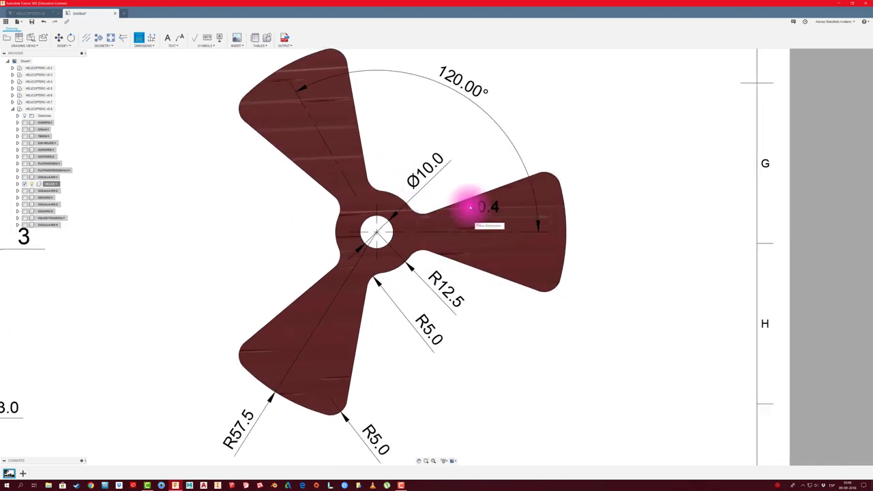
{"action": "left_click_drag", "start_coordinate": [476, 200], "coordinate": [585, 191]}
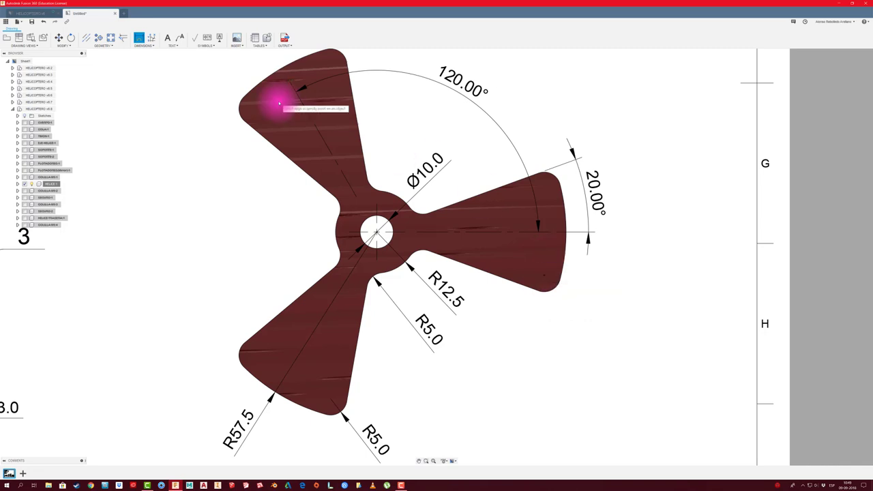
- Add centre marks at the rounded blade-tip arcs of the HELICE propeller blades
{"action": "left_click", "coordinate": [99, 38]}
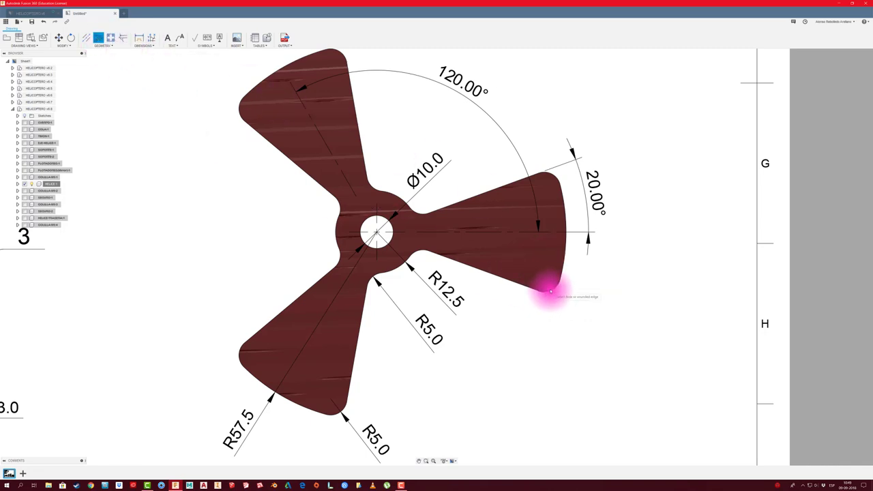
{"action": "left_click", "coordinate": [552, 179]}
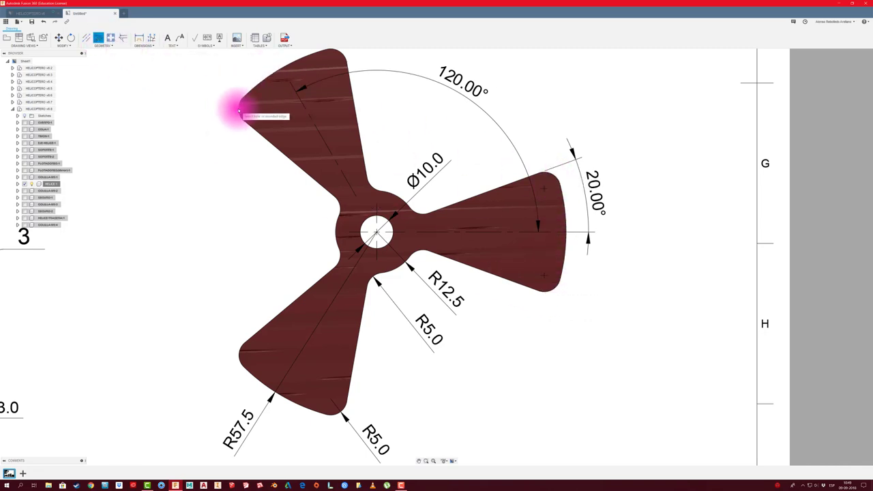
{"action": "left_click", "coordinate": [238, 107]}
{"action": "left_click", "coordinate": [343, 54]}
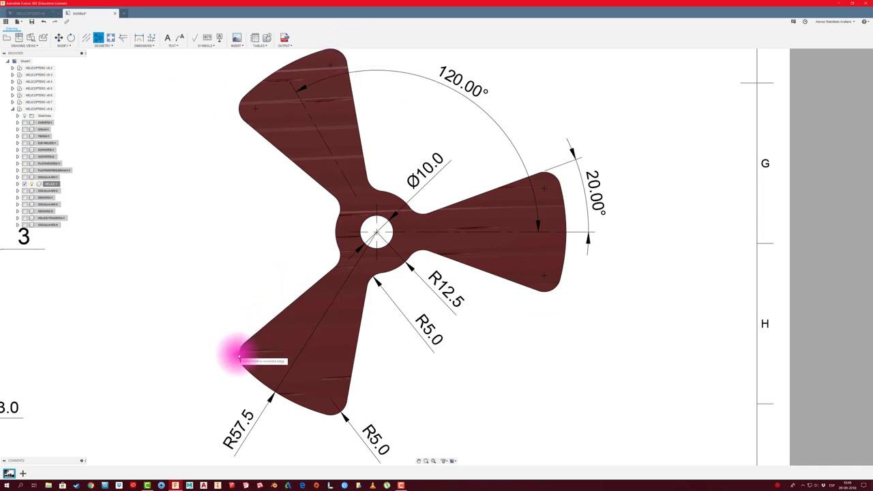
{"action": "left_click", "coordinate": [235, 353]}
{"action": "left_click", "coordinate": [334, 414]}
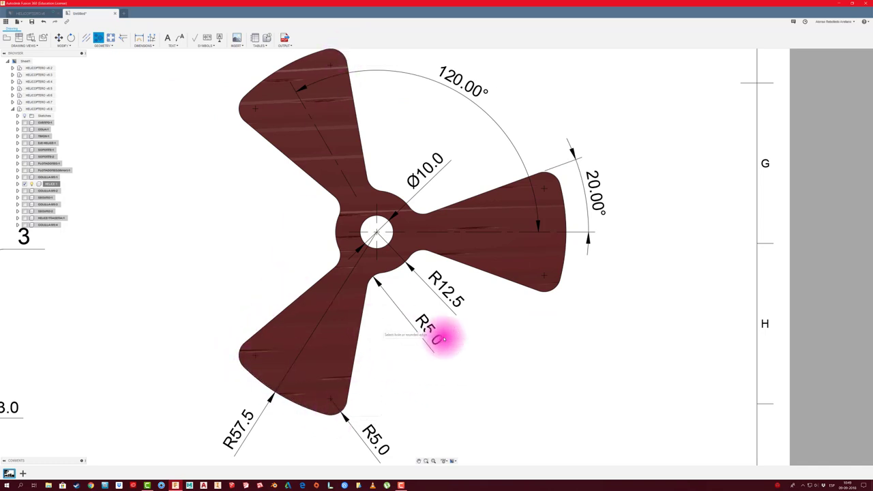
{"action": "scroll", "coordinate": [506, 354], "scroll_direction": "down", "scroll_amount": 2}
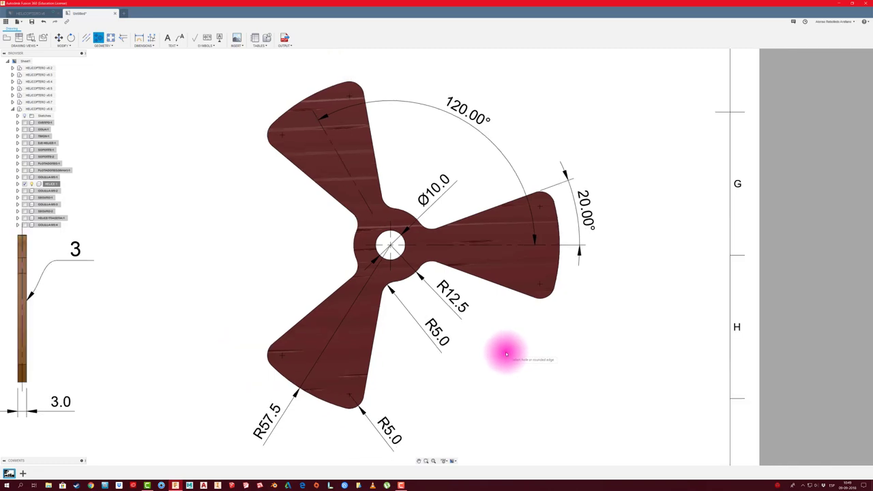
{"action": "scroll", "coordinate": [494, 351], "scroll_direction": "down", "scroll_amount": 2}
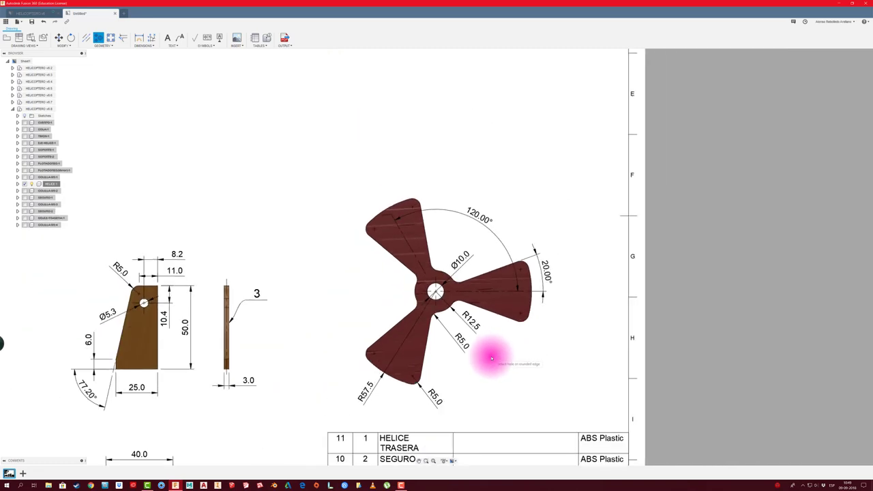
{"action": "scroll", "coordinate": [477, 353], "scroll_direction": "down", "scroll_amount": 2}
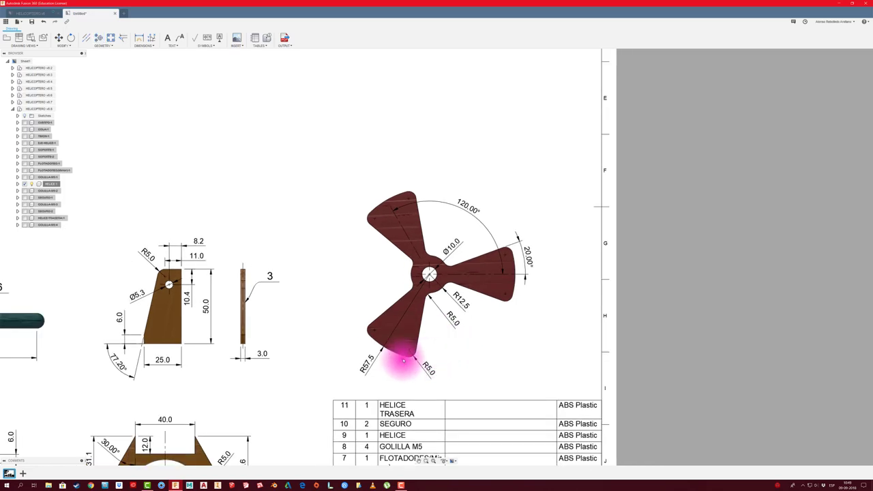
- Project an edge-on view of the propeller and place it to the right
{"action": "left_click", "coordinate": [363, 331]}
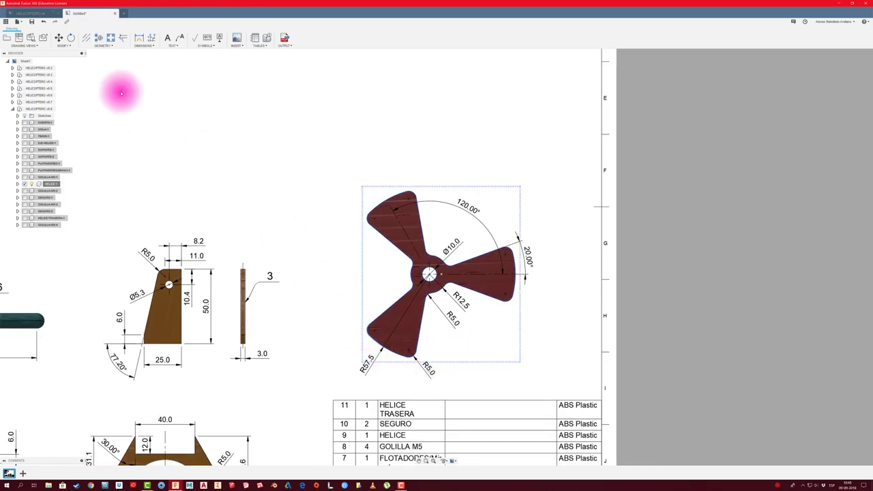
{"action": "left_click", "coordinate": [19, 38]}
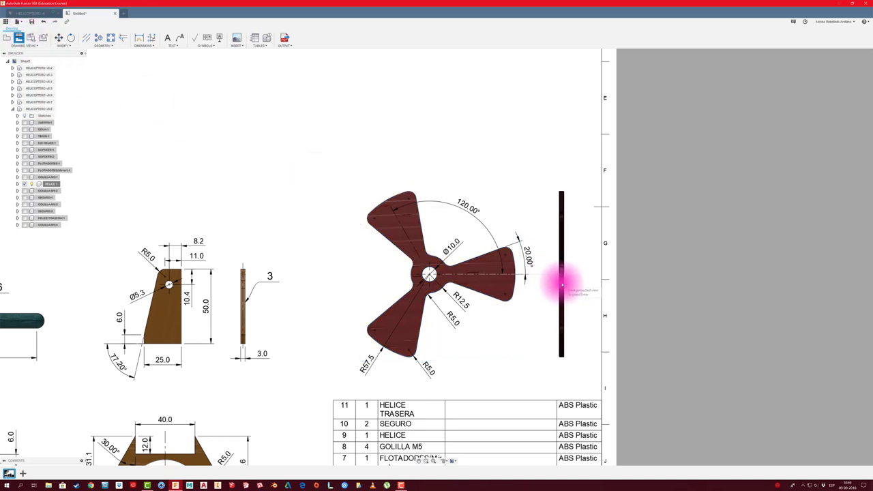
{"action": "left_click", "coordinate": [572, 352]}
{"action": "scroll", "coordinate": [569, 358], "scroll_direction": "up", "scroll_amount": 2}
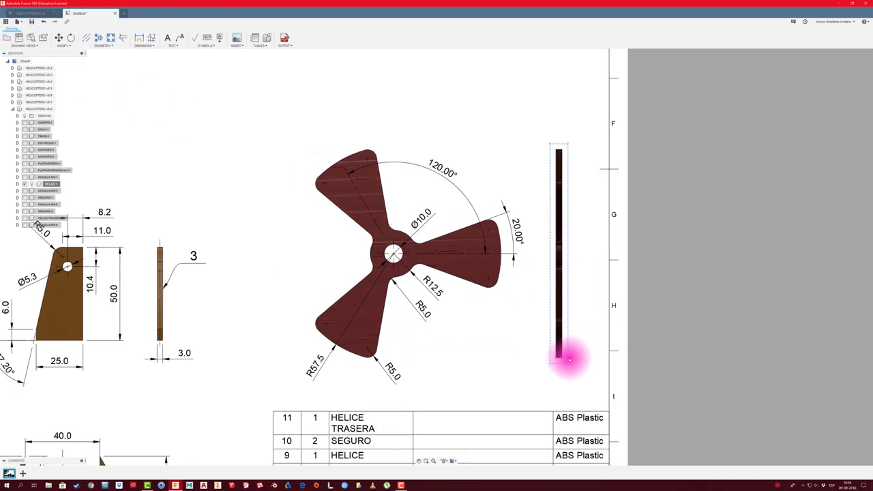
{"action": "scroll", "coordinate": [569, 356], "scroll_direction": "up", "scroll_amount": 2}
- Dimension the edge-on view's 3.0 thickness
{"action": "left_click", "coordinate": [146, 44]}
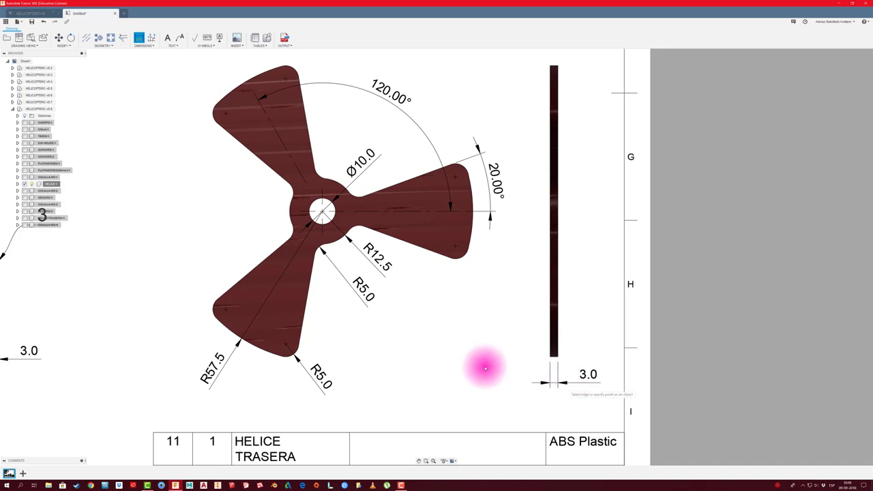
{"action": "scroll", "coordinate": [450, 352], "scroll_direction": "down", "scroll_amount": 1}
{"action": "scroll", "coordinate": [441, 353], "scroll_direction": "down", "scroll_amount": 1}
{"action": "scroll", "coordinate": [441, 353], "scroll_direction": "down", "scroll_amount": 1}
{"action": "scroll", "coordinate": [418, 345], "scroll_direction": "down", "scroll_amount": 1}
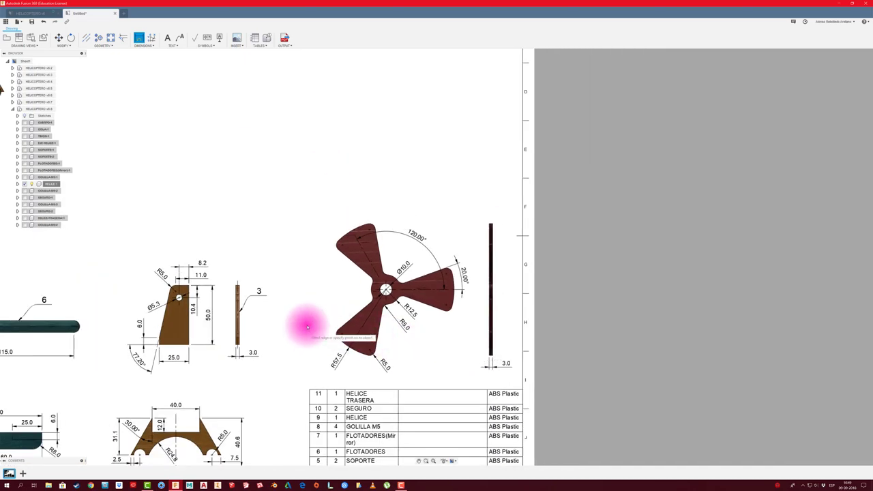
{"action": "mouse_move", "coordinate": [306, 327]}
{"action": "middle_mouse_down"}
{"action": "mouse_move", "coordinate": [413, 239]}
{"action": "mouse_move", "coordinate": [477, 209]}
{"action": "middle_mouse_up"}
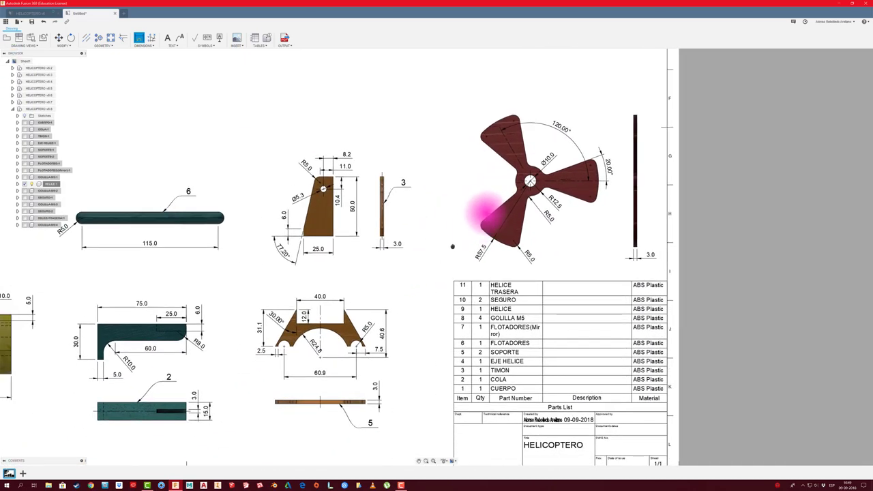
- Set Linear Dimension Precision to 0 so dimensions show as whole numbers
{"action": "left_click", "coordinate": [444, 461]}
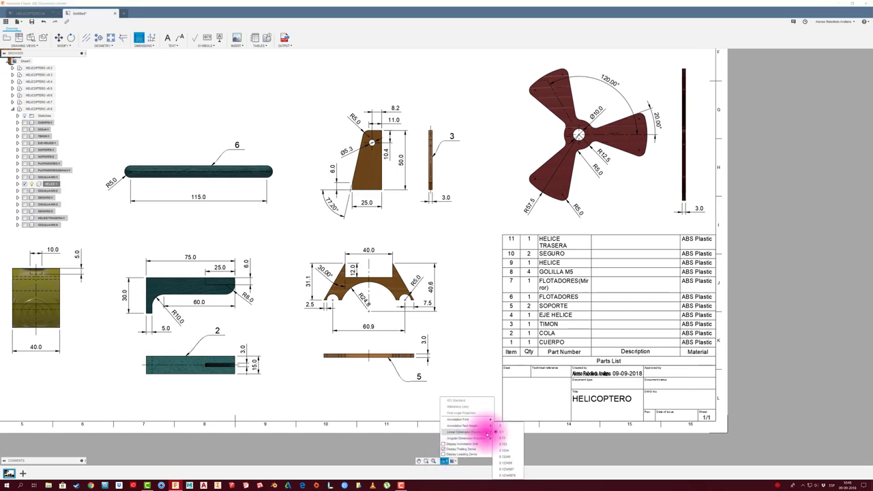
{"action": "left_click", "coordinate": [500, 430]}
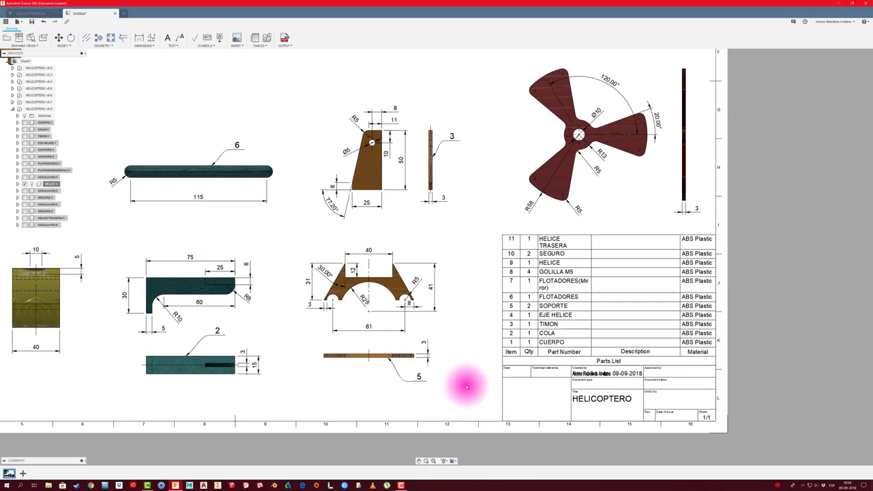
{"action": "scroll", "coordinate": [467, 382], "scroll_direction": "down", "scroll_amount": 2}
{"action": "scroll", "coordinate": [466, 317], "scroll_direction": "up", "scroll_amount": 2}
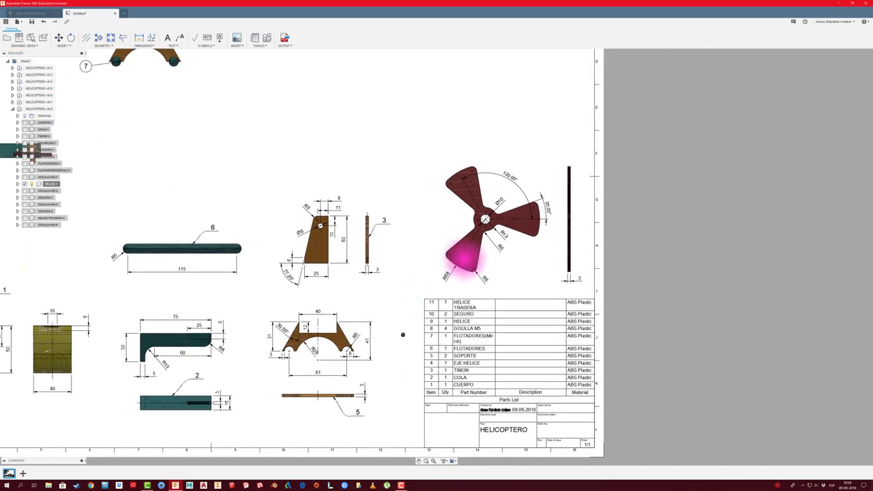
{"action": "scroll", "coordinate": [468, 249], "scroll_direction": "up", "scroll_amount": 2}
{"action": "scroll", "coordinate": [484, 256], "scroll_direction": "up", "scroll_amount": 2}
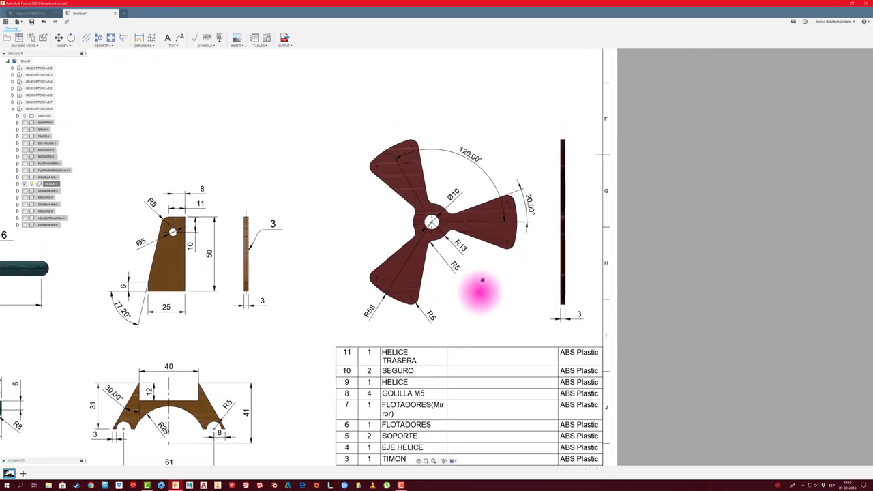
{"action": "scroll", "coordinate": [477, 286], "scroll_direction": "up", "scroll_amount": 2}
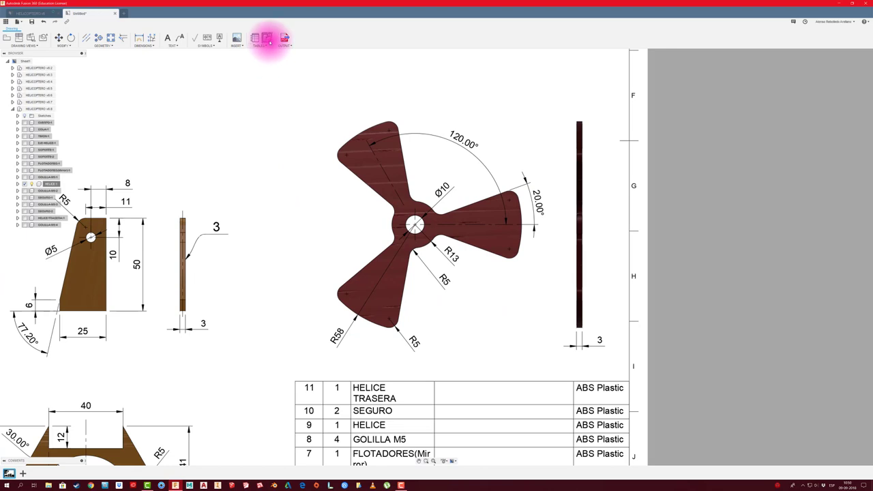
- Attach balloon 9 to the propeller edge, matching its parts-list row
{"action": "left_click", "coordinate": [267, 39]}
{"action": "left_click", "coordinate": [491, 255]}
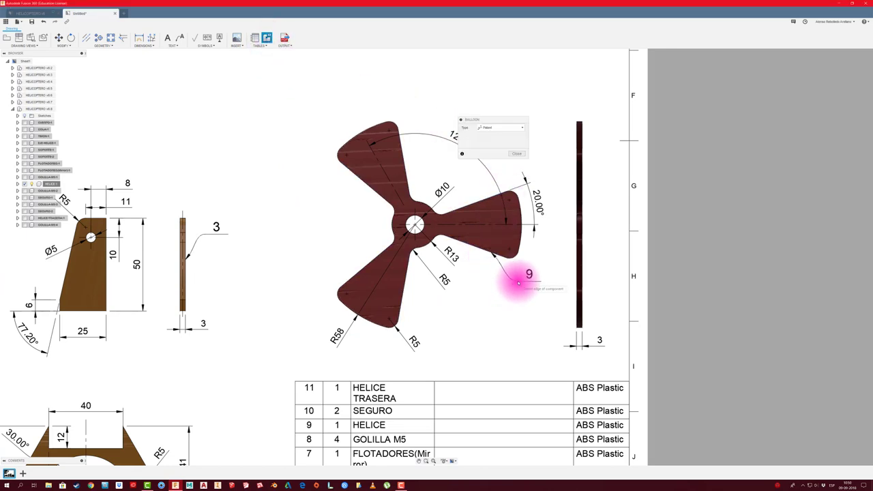
{"action": "left_click", "coordinate": [518, 283]}
{"action": "left_click", "coordinate": [516, 154]}
{"action": "scroll", "coordinate": [463, 296], "scroll_direction": "down", "scroll_amount": 2}
{"action": "scroll", "coordinate": [464, 300], "scroll_direction": "down", "scroll_amount": 2}
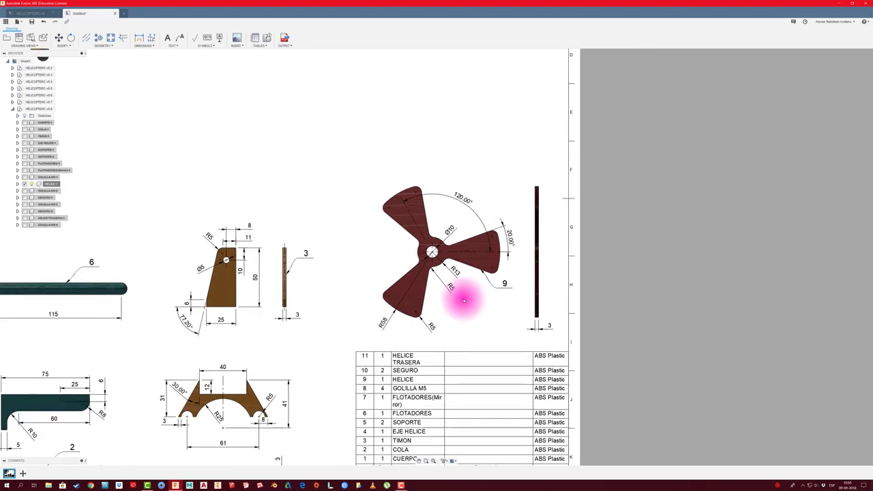
{"action": "scroll", "coordinate": [463, 300], "scroll_direction": "down", "scroll_amount": 1}
{"action": "scroll", "coordinate": [465, 300], "scroll_direction": "down", "scroll_amount": 1}
{"action": "scroll", "coordinate": [470, 302], "scroll_direction": "down", "scroll_amount": 1}
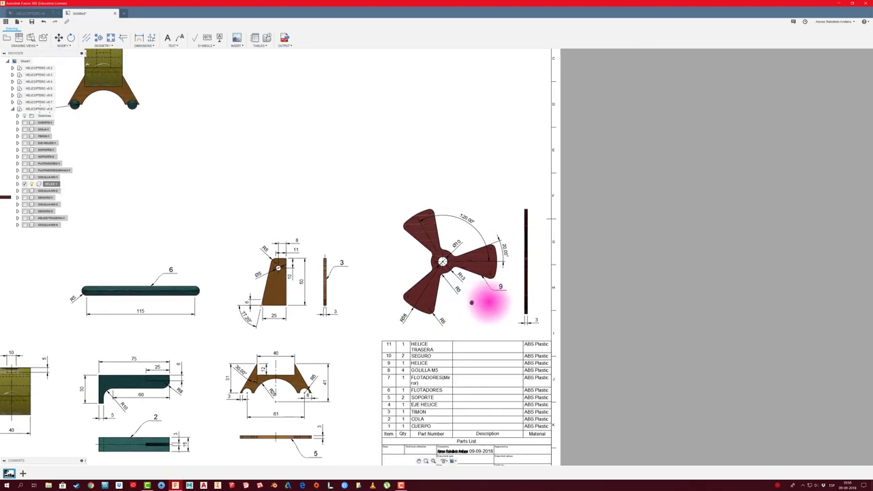
{"action": "middle_click_drag", "start_coordinate": [471, 302], "coordinate": [490, 304]}
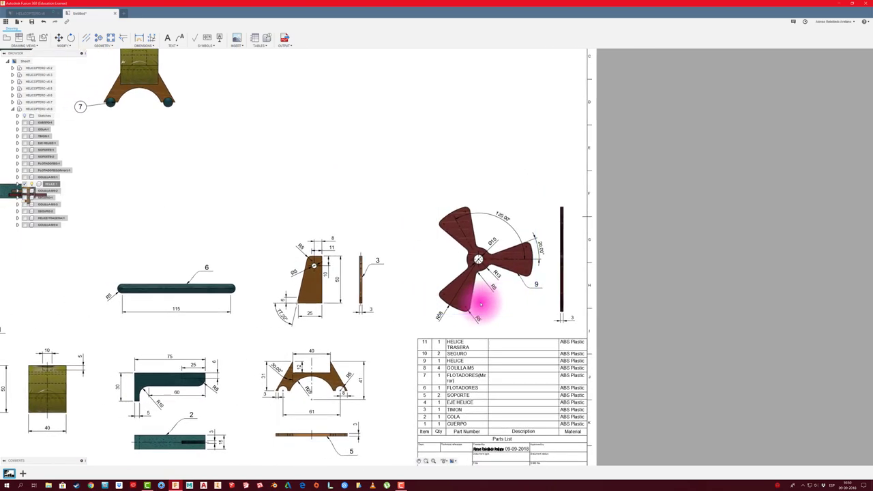
{"action": "scroll", "coordinate": [479, 304], "scroll_direction": "down", "scroll_amount": 1}
- Place a shaded right-side base view of the whole helicopter in the upper-right space
{"action": "scroll", "coordinate": [383, 234], "scroll_direction": "down", "scroll_amount": 1}
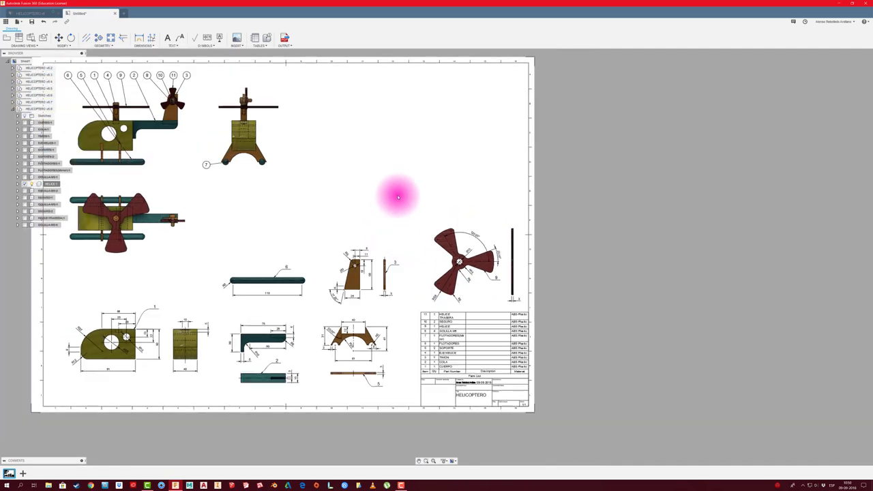
{"action": "middle_click_drag", "start_coordinate": [398, 196], "coordinate": [396, 222]}
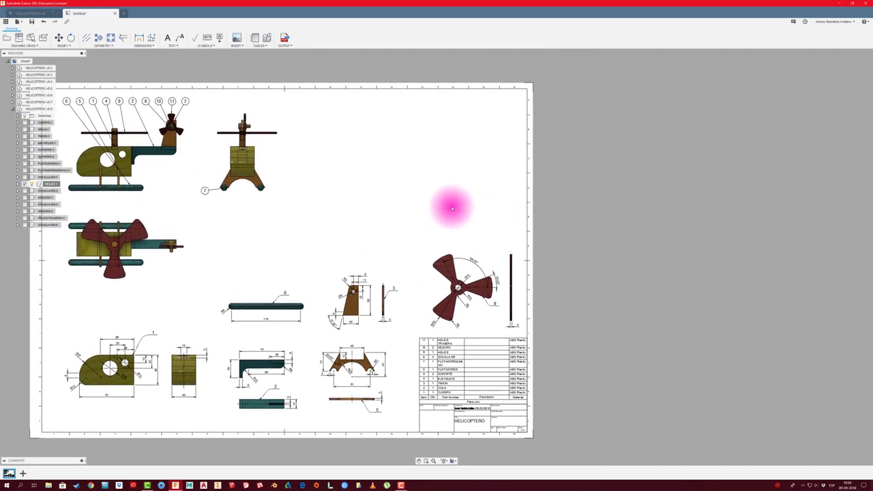
{"action": "middle_click_drag", "start_coordinate": [454, 209], "coordinate": [516, 209]}
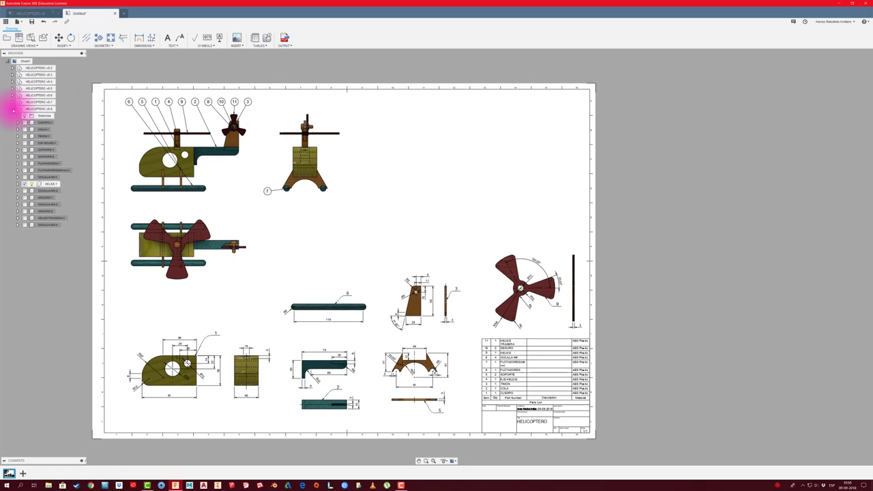
{"action": "left_click", "coordinate": [12, 109]}
{"action": "left_click", "coordinate": [6, 38]}
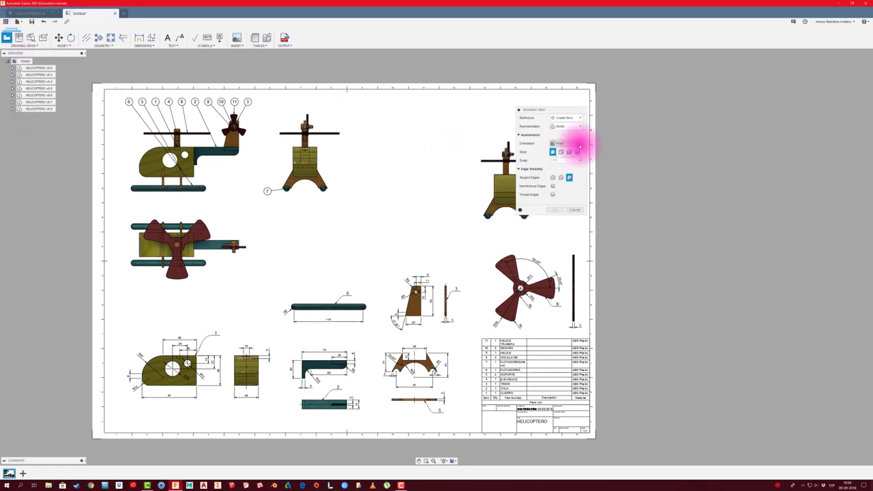
{"action": "left_click", "coordinate": [579, 144]}
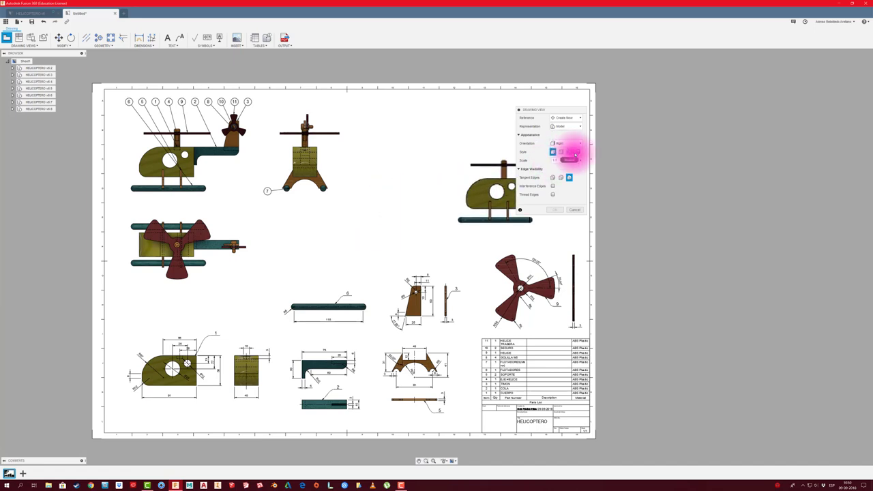
{"action": "left_click", "coordinate": [577, 152]}
{"action": "left_click", "coordinate": [425, 205]}
{"action": "left_click", "coordinate": [554, 210]}
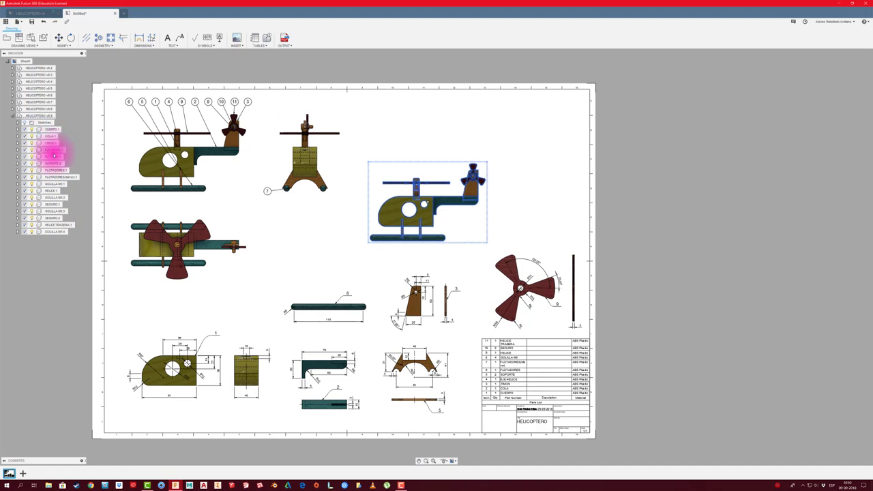
- Isolate HELICE TRASERA in the new view and switch the view to a larger scale
{"action": "right_click", "coordinate": [62, 225]}
{"action": "left_click", "coordinate": [81, 257]}
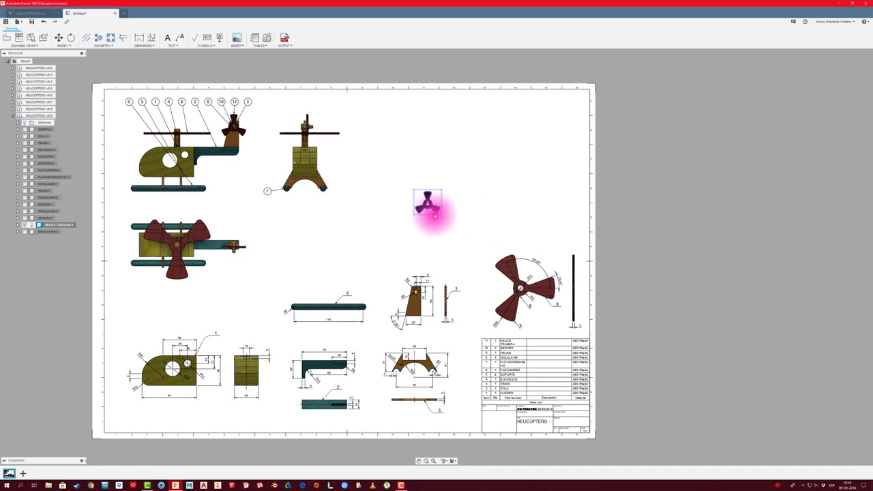
{"action": "double_click", "coordinate": [433, 216]}
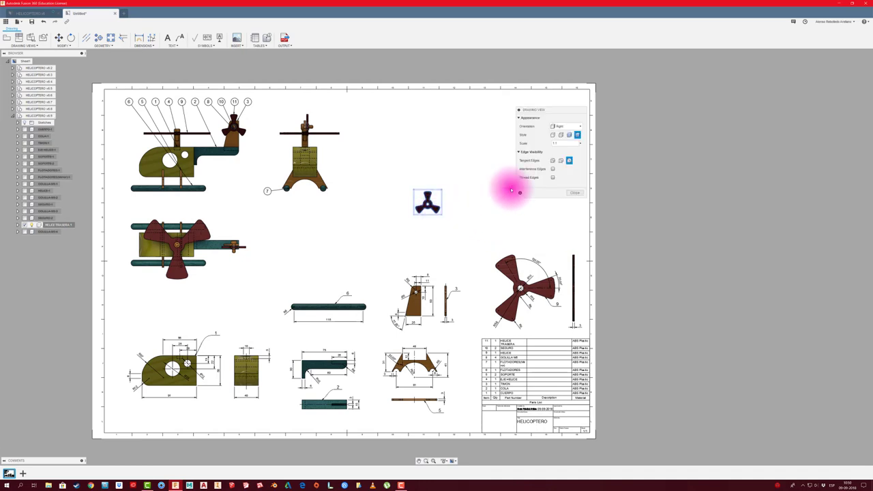
{"action": "left_click", "coordinate": [580, 144]}
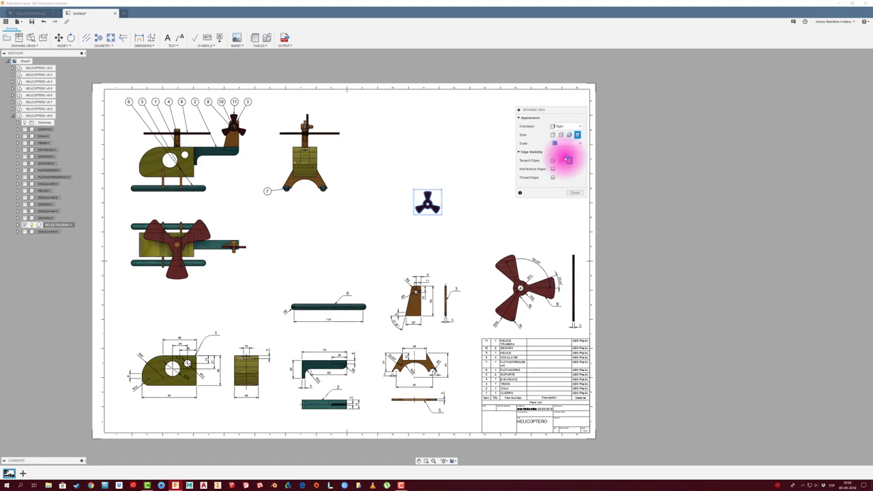
{"action": "left_click", "coordinate": [568, 159]}
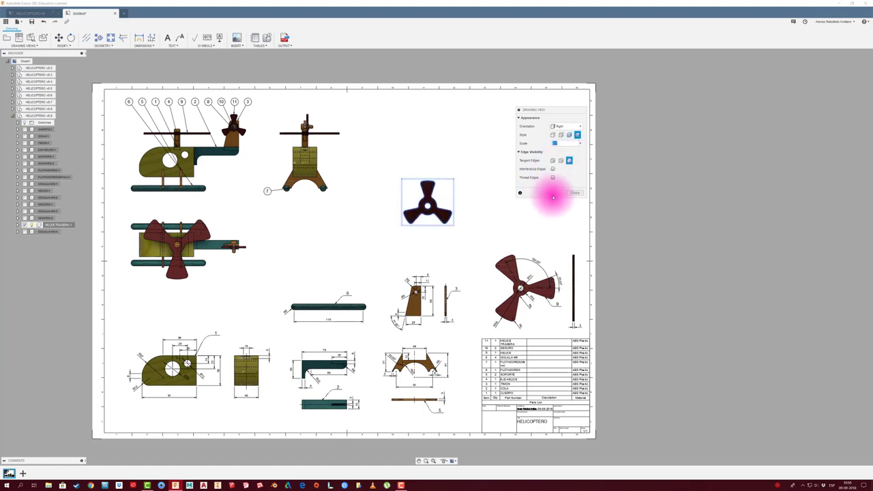
{"action": "left_click", "coordinate": [576, 193]}
{"action": "left_click", "coordinate": [516, 207]}
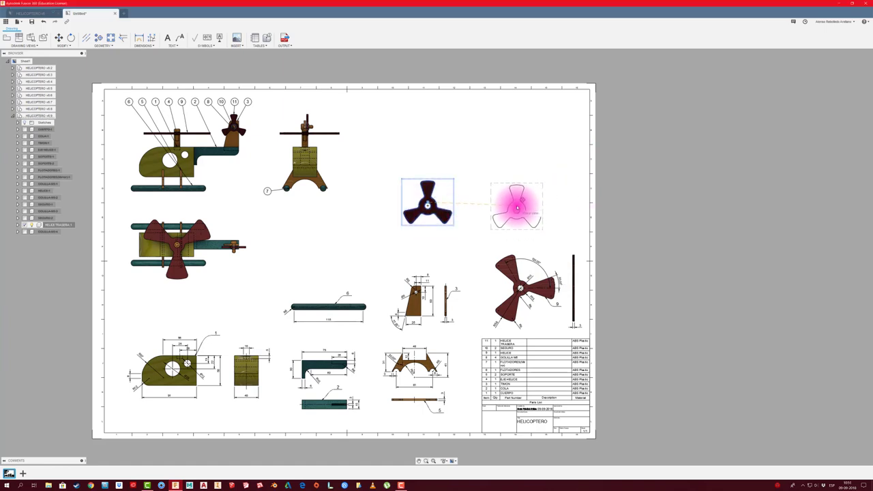
- Add a 120.00° blade angle dimension to the small tail rotor view
{"action": "scroll", "coordinate": [536, 253], "scroll_direction": "up", "scroll_amount": 3}
{"action": "left_click", "coordinate": [267, 37]}
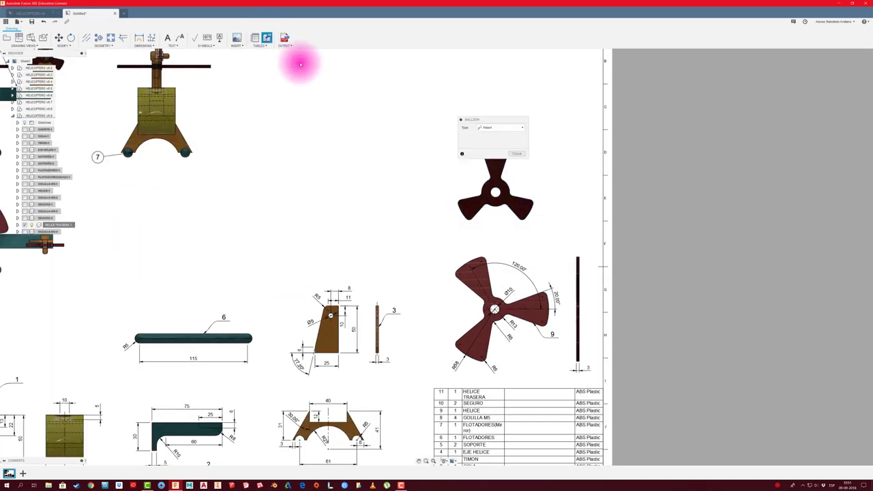
{"action": "left_click", "coordinate": [517, 154]}
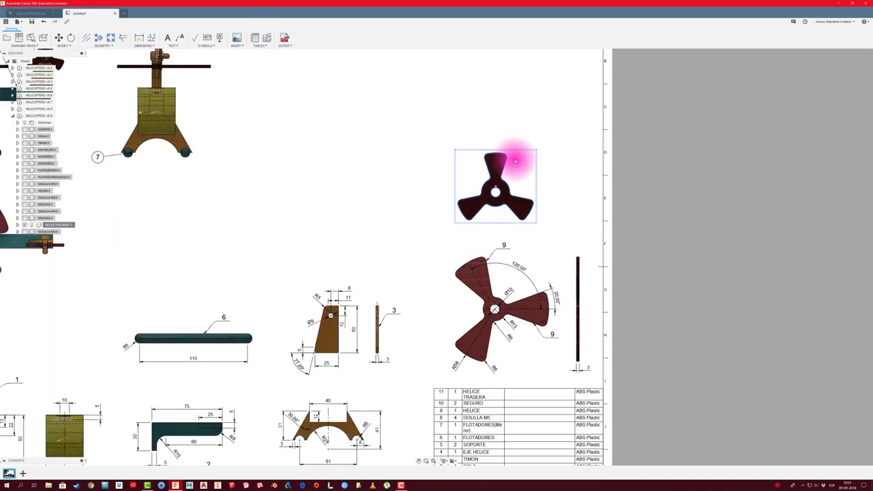
{"action": "scroll", "coordinate": [516, 154], "scroll_direction": "up", "scroll_amount": 2}
{"action": "left_click", "coordinate": [86, 37]}
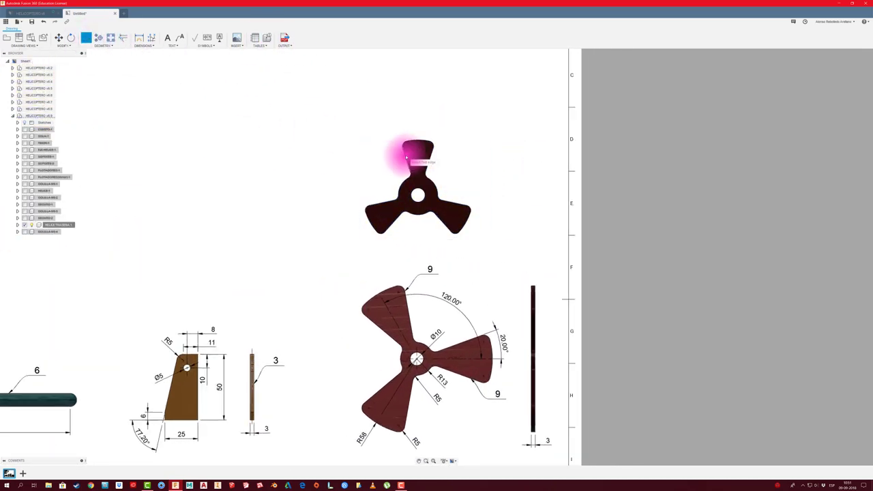
{"action": "scroll", "coordinate": [444, 223], "scroll_direction": "up", "scroll_amount": 2}
{"action": "scroll", "coordinate": [441, 191], "scroll_direction": "up", "scroll_amount": 2}
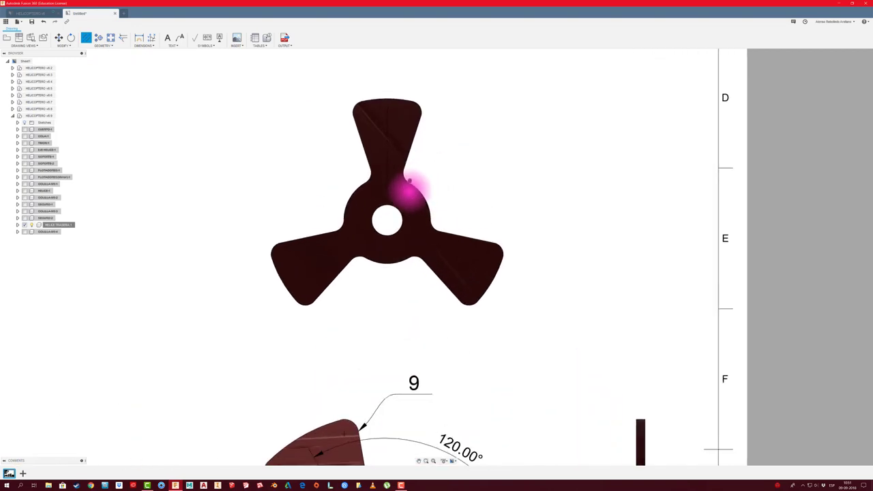
{"action": "left_click", "coordinate": [138, 38]}
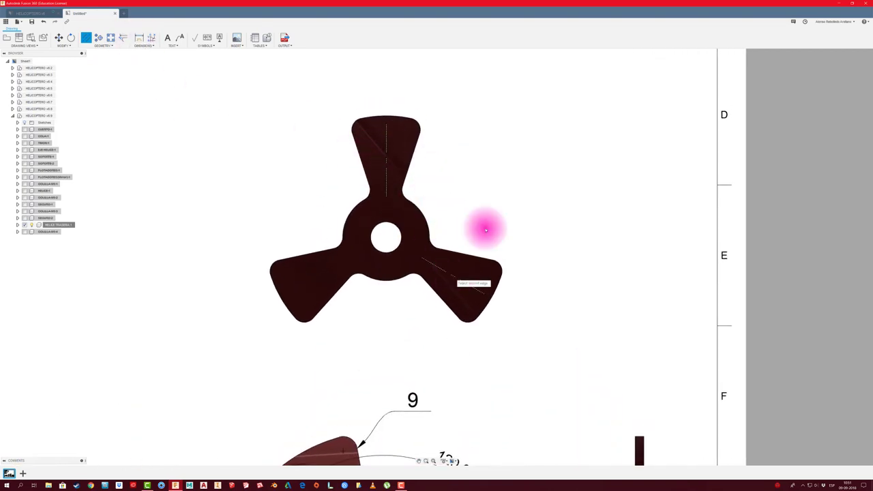
{"action": "left_click", "coordinate": [387, 169]}
{"action": "left_click", "coordinate": [548, 143]}
- Dimension the R21 blade arc, R2 notch, R8 hub radius and Ø5 centre hole
{"action": "scroll", "coordinate": [474, 204], "scroll_direction": "down", "scroll_amount": 2}
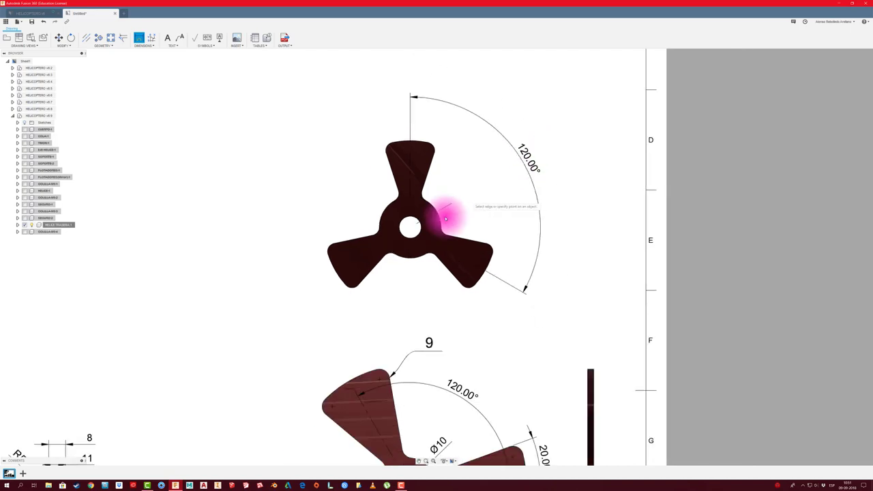
{"action": "scroll", "coordinate": [360, 286], "scroll_direction": "up", "scroll_amount": 2}
{"action": "left_click", "coordinate": [360, 286]}
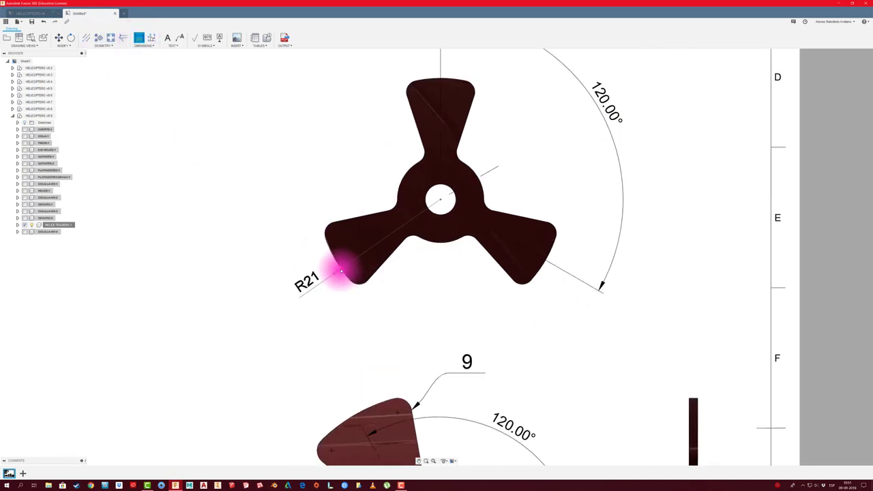
{"action": "left_click", "coordinate": [340, 267]}
{"action": "scroll", "coordinate": [350, 287], "scroll_direction": "up", "scroll_amount": 2}
{"action": "left_click", "coordinate": [441, 213]}
{"action": "left_click", "coordinate": [437, 246]}
{"action": "left_click", "coordinate": [476, 218]}
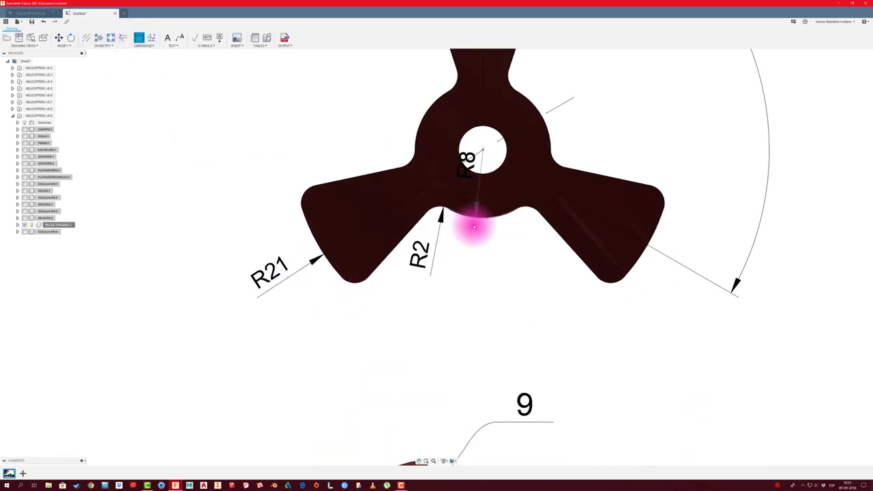
{"action": "left_click", "coordinate": [467, 265]}
{"action": "left_click", "coordinate": [499, 168]}
{"action": "left_click", "coordinate": [536, 254]}
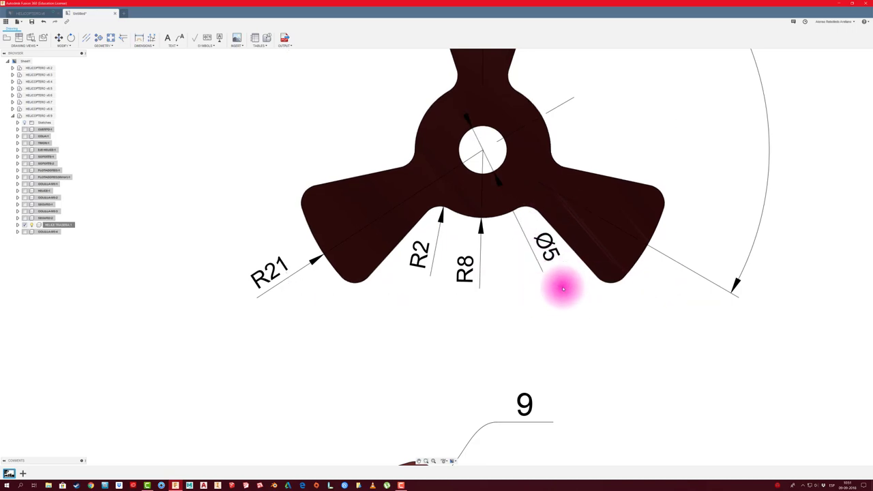
- Add the R2 blade-tip radius dimension
{"action": "scroll", "coordinate": [346, 302], "scroll_direction": "up", "scroll_amount": 1}
{"action": "scroll", "coordinate": [357, 282], "scroll_direction": "up", "scroll_amount": 1}
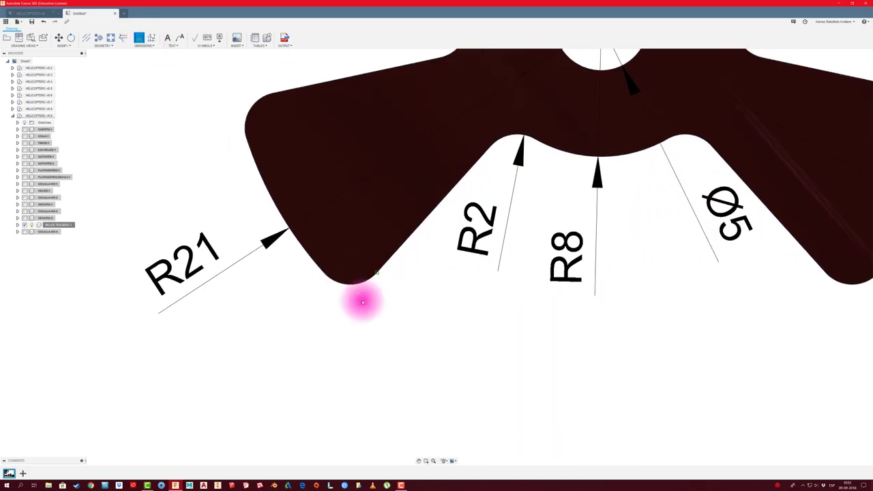
{"action": "left_click", "coordinate": [359, 297]}
{"action": "scroll", "coordinate": [300, 279], "scroll_direction": "down", "scroll_amount": 1}
{"action": "left_click", "coordinate": [387, 303]}
{"action": "scroll", "coordinate": [409, 320], "scroll_direction": "down", "scroll_amount": 3}
{"action": "scroll", "coordinate": [432, 308], "scroll_direction": "down", "scroll_amount": 2}
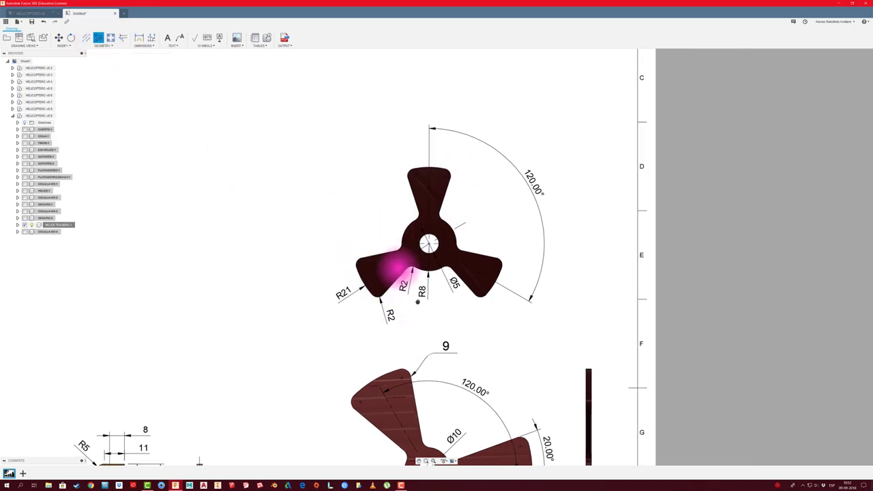
{"action": "scroll", "coordinate": [399, 263], "scroll_direction": "down", "scroll_amount": 2}
{"action": "scroll", "coordinate": [411, 225], "scroll_direction": "down", "scroll_amount": 1}
{"action": "scroll", "coordinate": [419, 219], "scroll_direction": "up", "scroll_amount": 2}
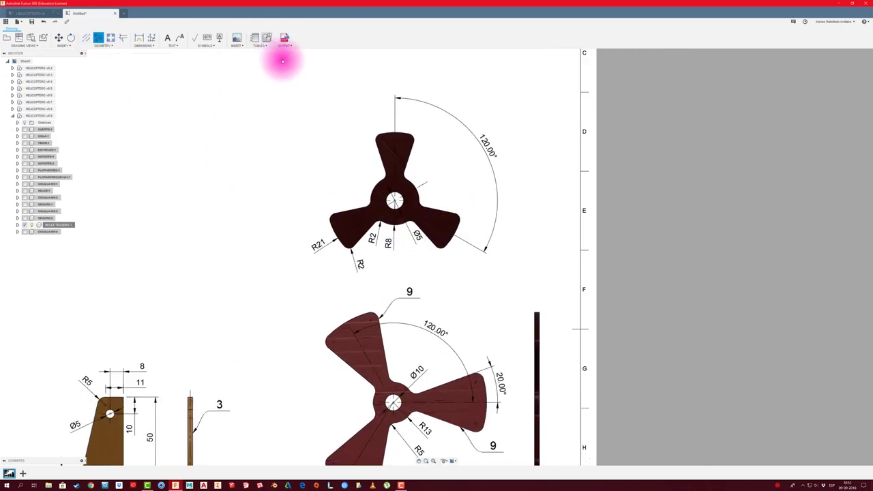
- Tag the small rotor with balloon 11 and place its projected side view to the right
{"action": "left_click", "coordinate": [266, 37]}
{"action": "left_click", "coordinate": [467, 268]}
{"action": "left_click", "coordinate": [20, 38]}
{"action": "left_click", "coordinate": [421, 195]}
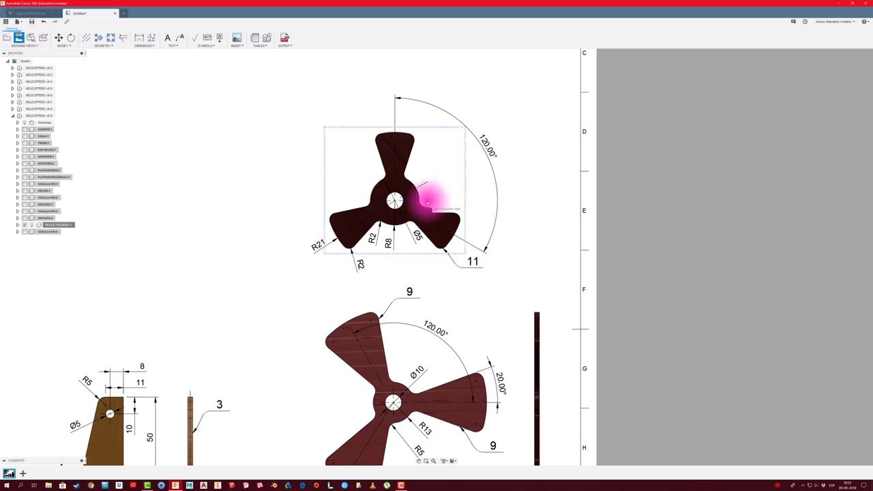
{"action": "left_click", "coordinate": [524, 243]}
{"action": "key", "text": "Return"}
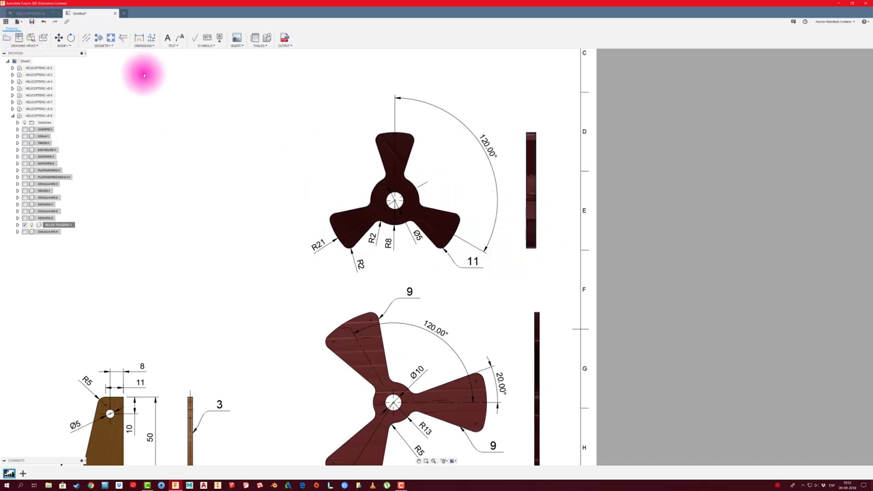
- Dimension the side view's 3 thickness
{"action": "left_click", "coordinate": [139, 38]}
{"action": "left_click", "coordinate": [536, 248]}
{"action": "left_click", "coordinate": [523, 270]}
{"action": "scroll", "coordinate": [321, 214], "scroll_direction": "down", "scroll_amount": 3}
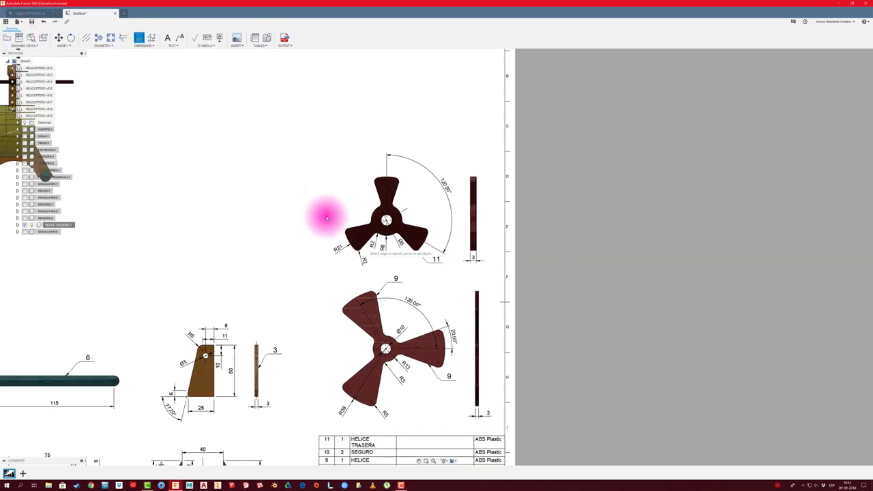
{"action": "scroll", "coordinate": [347, 200], "scroll_direction": "down", "scroll_amount": 2}
- Write an 'Esc 2:1' scale note and position it beside the rotor
{"action": "left_click", "coordinate": [168, 39]}
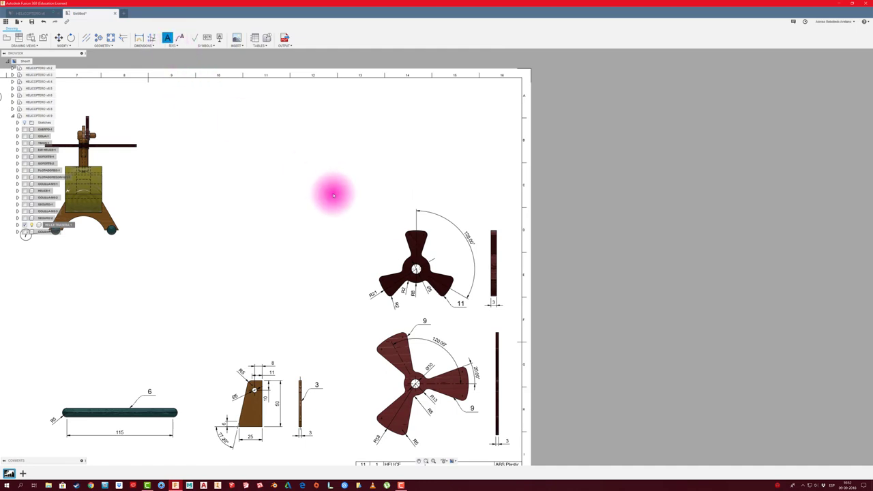
{"action": "scroll", "coordinate": [361, 232], "scroll_direction": "up", "scroll_amount": 1}
{"action": "scroll", "coordinate": [374, 250], "scroll_direction": "up", "scroll_amount": 2}
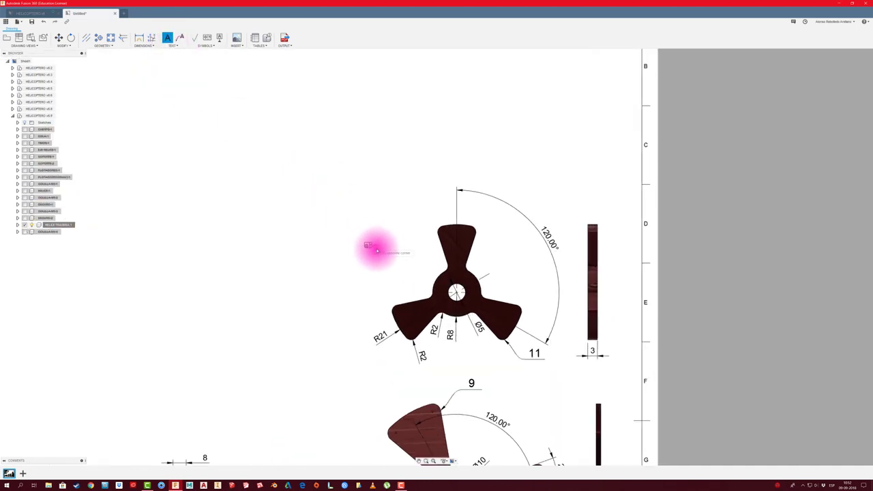
{"action": "left_click_drag", "start_coordinate": [376, 251], "coordinate": [416, 263]}
{"action": "left_click", "coordinate": [417, 263]}
{"action": "type", "text": "Esc 2:"}
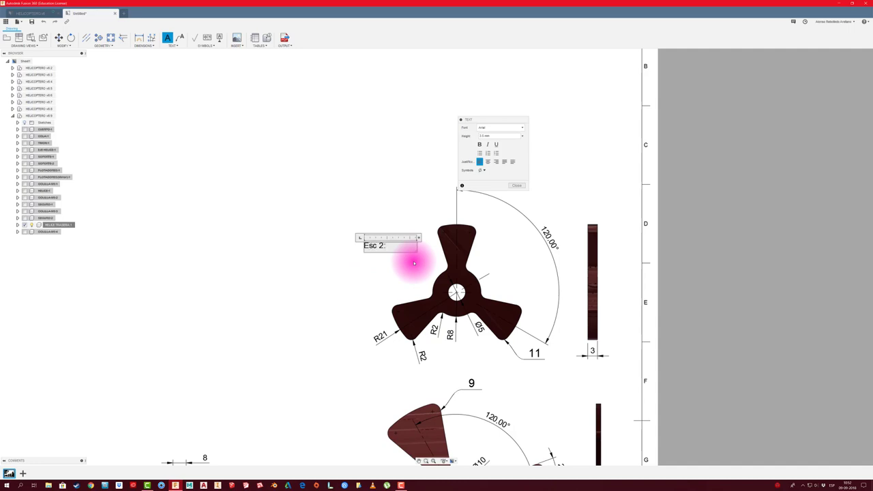
{"action": "type", "text": "1"}
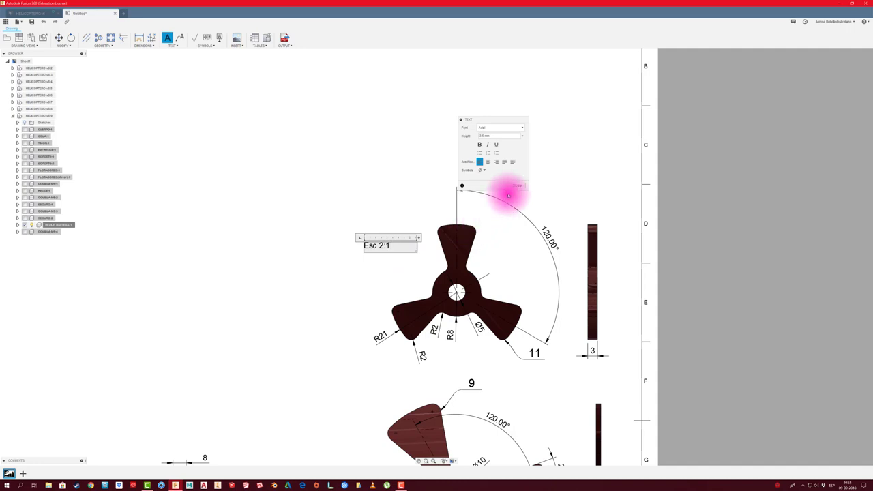
{"action": "left_click", "coordinate": [516, 185]}
{"action": "scroll", "coordinate": [336, 288], "scroll_direction": "down", "scroll_amount": 3}
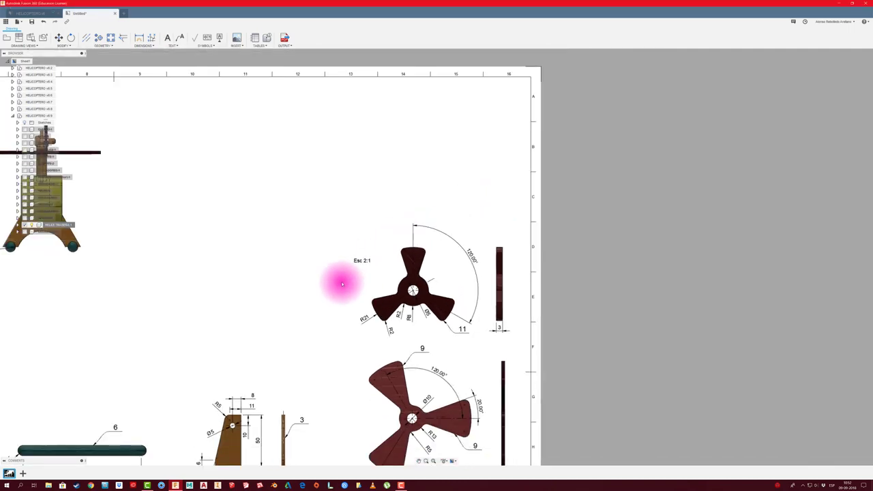
{"action": "scroll", "coordinate": [362, 263], "scroll_direction": "up", "scroll_amount": 2}
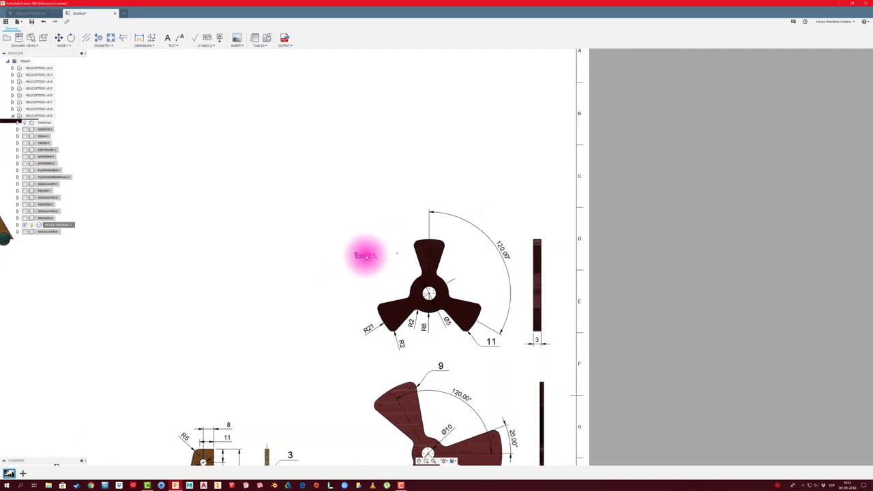
{"action": "left_click_drag", "start_coordinate": [362, 255], "coordinate": [366, 257]}
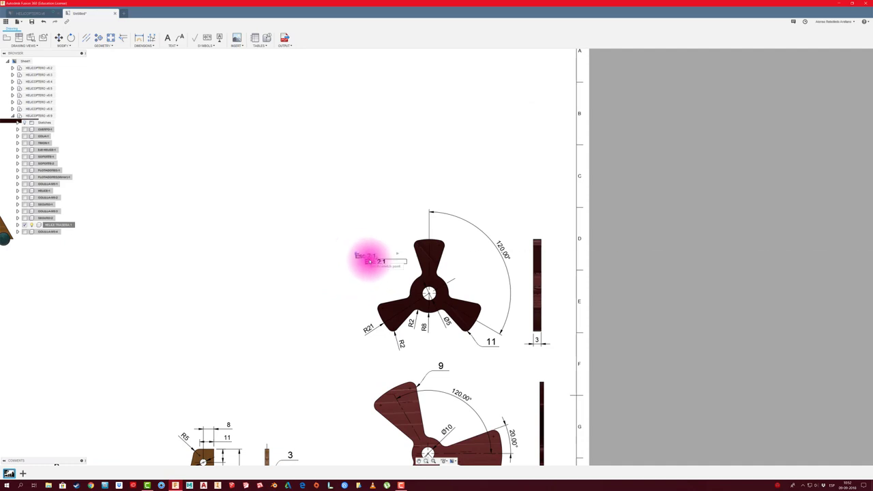
{"action": "scroll", "coordinate": [318, 275], "scroll_direction": "down", "scroll_amount": 2}
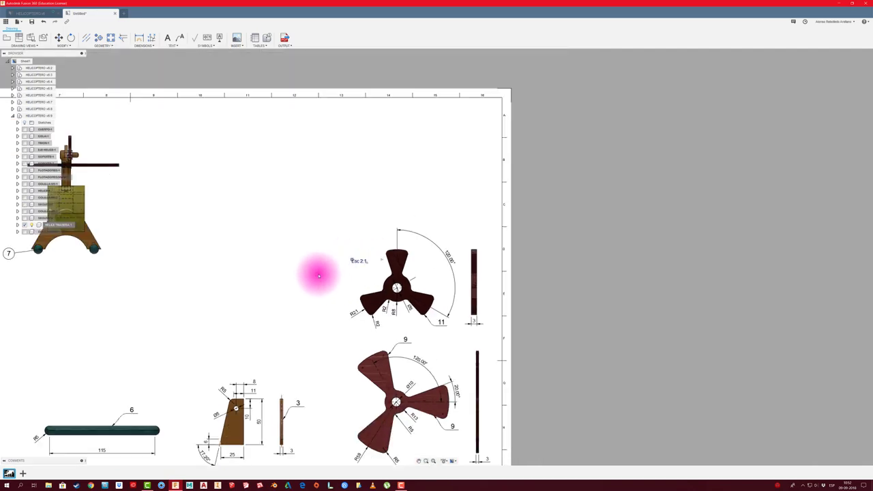
{"action": "scroll", "coordinate": [318, 274], "scroll_direction": "down", "scroll_amount": 2}
{"action": "scroll", "coordinate": [315, 296], "scroll_direction": "down", "scroll_amount": 2}
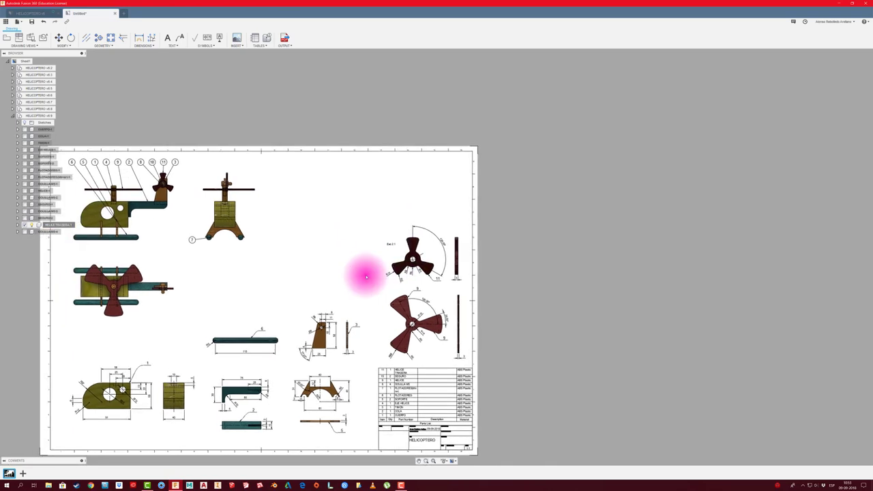
{"action": "scroll", "coordinate": [365, 276], "scroll_direction": "up", "scroll_amount": 1}
{"action": "scroll", "coordinate": [360, 247], "scroll_direction": "down", "scroll_amount": 2}
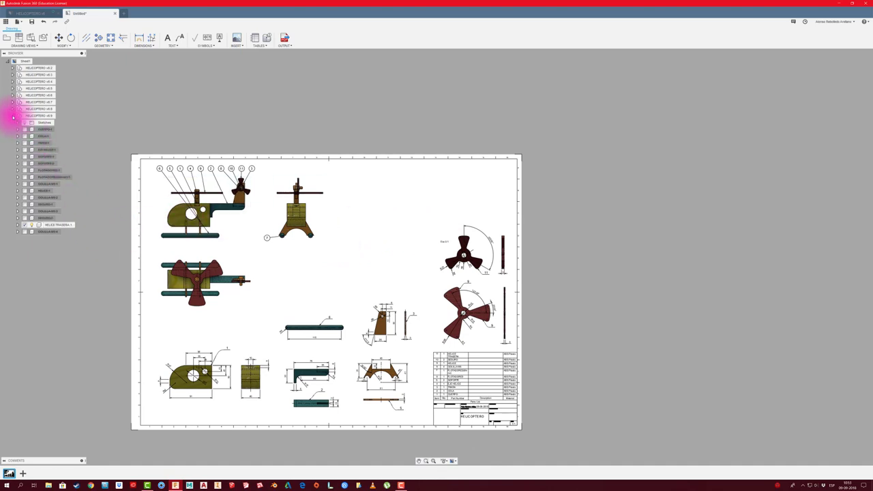
{"action": "left_click", "coordinate": [12, 116]}
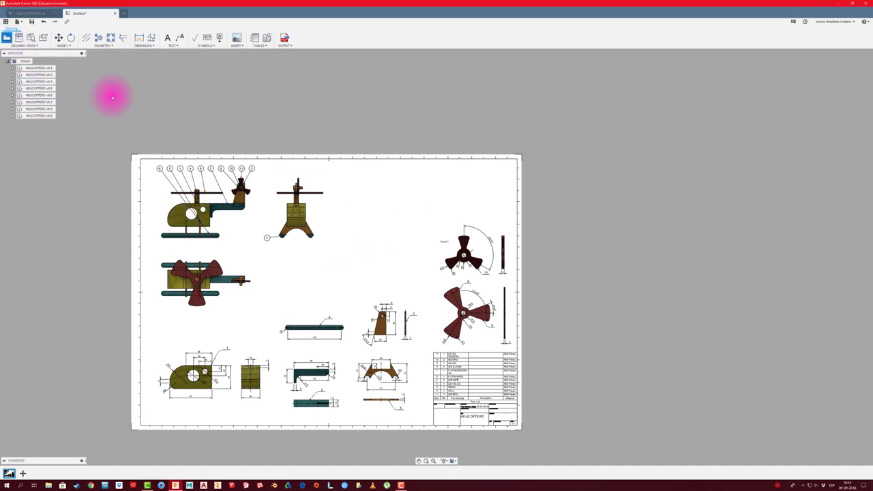
{"action": "key", "text": "Return"}
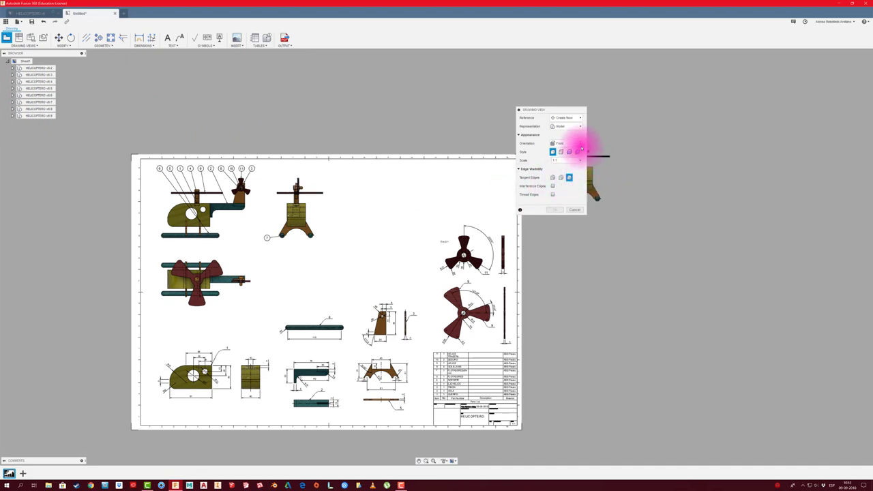
{"action": "left_click", "coordinate": [579, 143]}
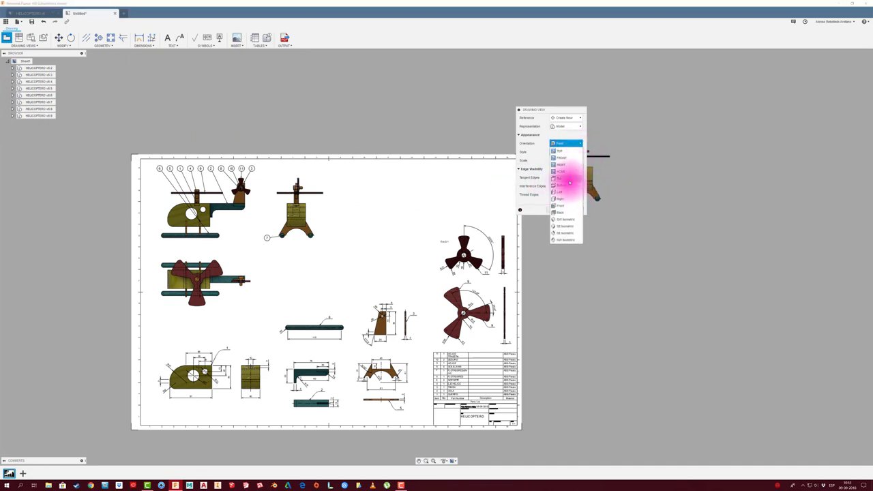
{"action": "left_click", "coordinate": [569, 181]}
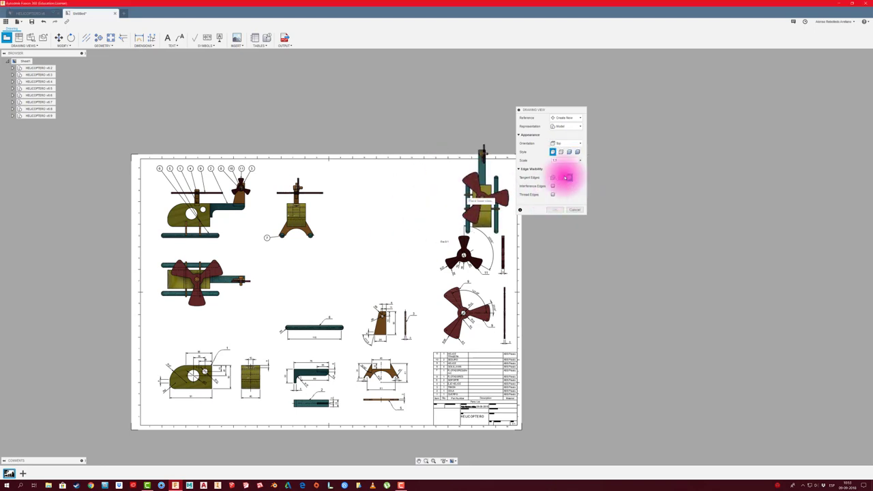
{"action": "left_click", "coordinate": [387, 229]}
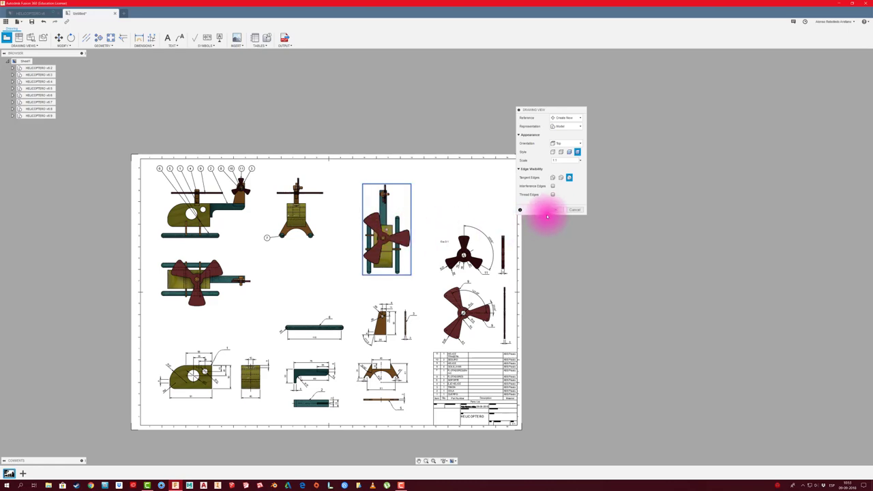
{"action": "left_click", "coordinate": [555, 210]}
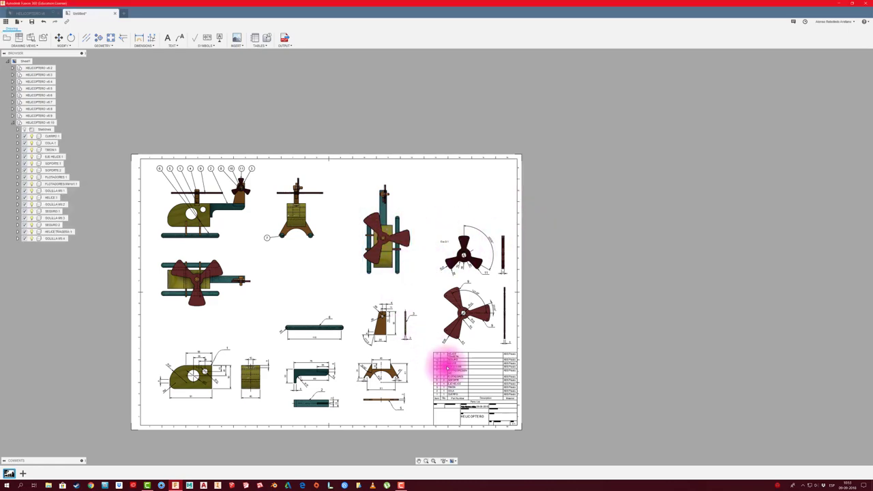
{"action": "scroll", "coordinate": [468, 418], "scroll_direction": "up", "scroll_amount": 2}
{"action": "scroll", "coordinate": [468, 424], "scroll_direction": "up", "scroll_amount": 1}
{"action": "scroll", "coordinate": [467, 423], "scroll_direction": "up", "scroll_amount": 1}
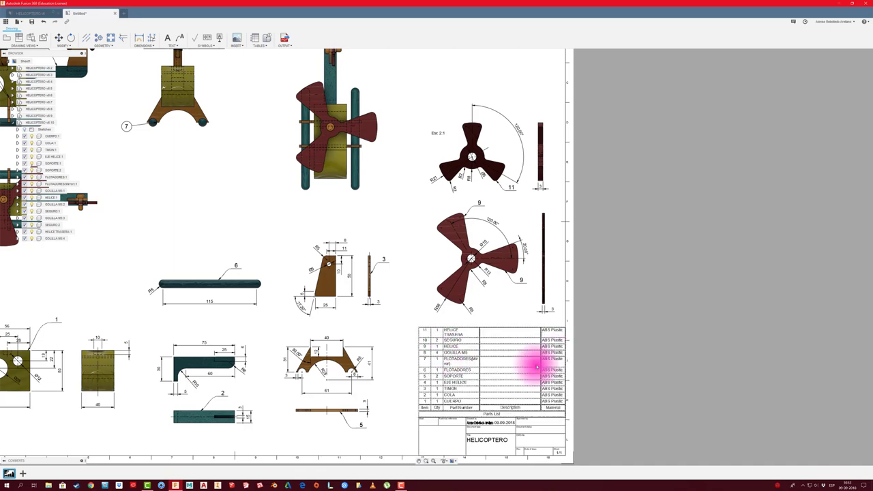
{"action": "scroll", "coordinate": [409, 272], "scroll_direction": "down", "scroll_amount": 1}
{"action": "scroll", "coordinate": [396, 225], "scroll_direction": "down", "scroll_amount": 3}
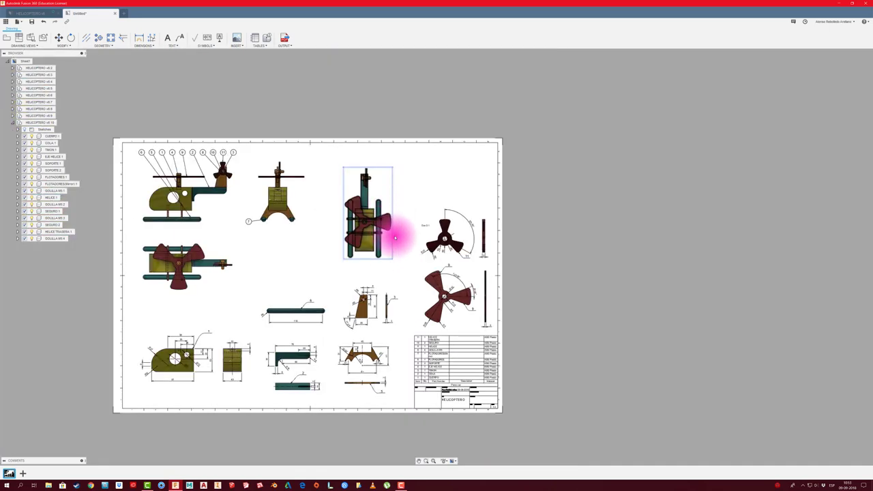
- Select the middle view and hide every component except the GOLILLA M5 washer
{"action": "left_click", "coordinate": [394, 238]}
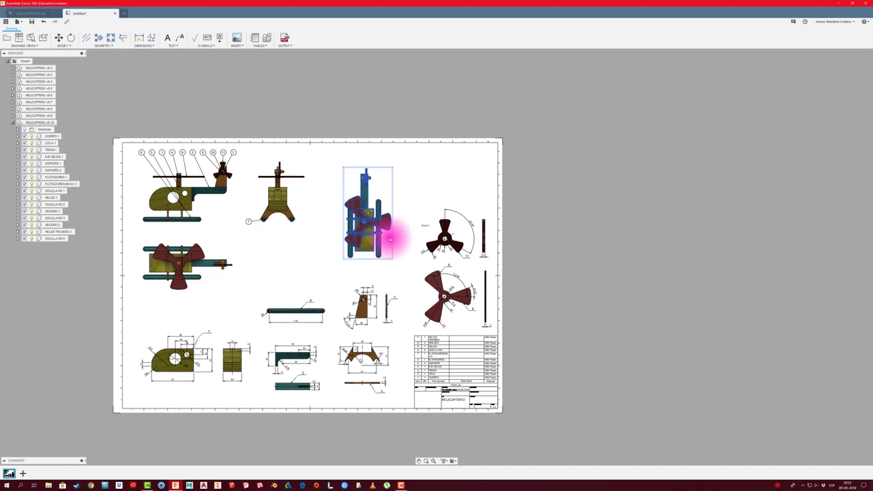
{"action": "scroll", "coordinate": [390, 239], "scroll_direction": "up", "scroll_amount": 1}
{"action": "scroll", "coordinate": [388, 234], "scroll_direction": "up", "scroll_amount": 1}
{"action": "scroll", "coordinate": [388, 236], "scroll_direction": "up", "scroll_amount": 1}
{"action": "scroll", "coordinate": [391, 236], "scroll_direction": "up", "scroll_amount": 1}
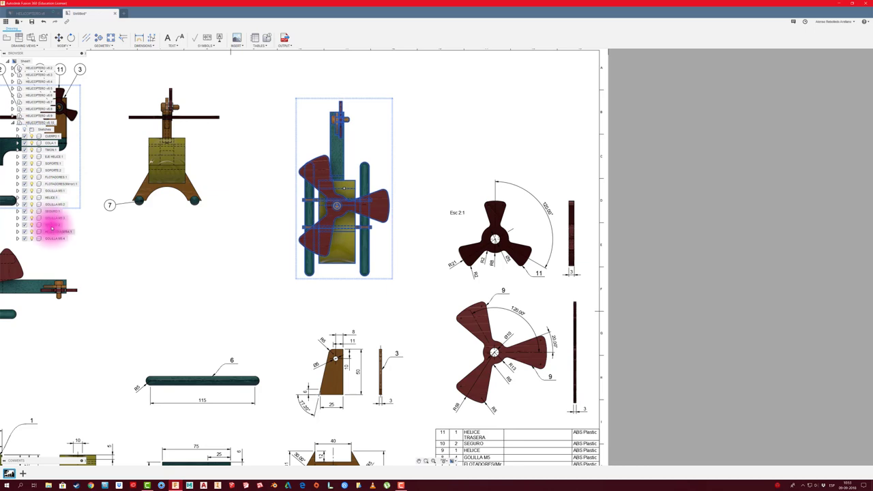
{"action": "left_click", "coordinate": [50, 218]}
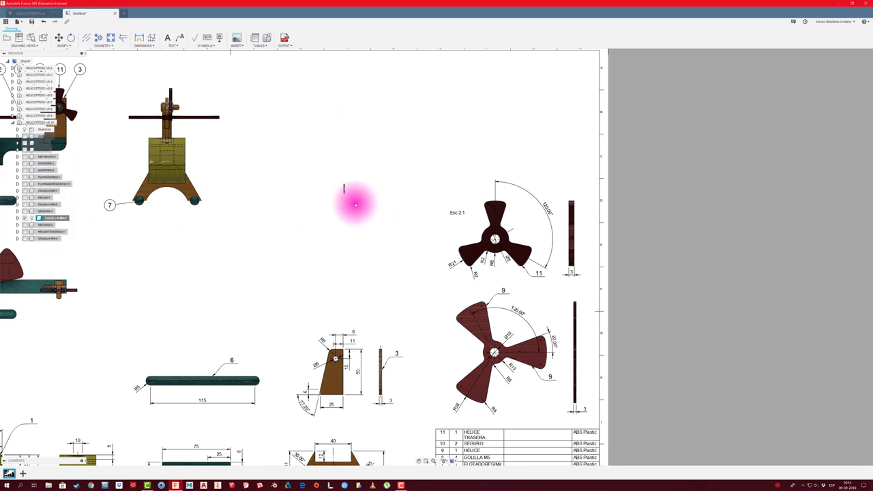
{"action": "scroll", "coordinate": [351, 190], "scroll_direction": "up", "scroll_amount": 1}
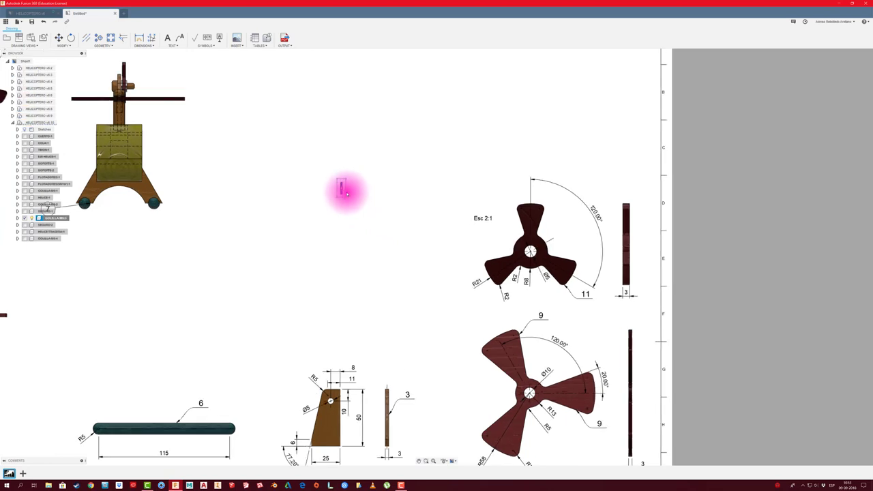
{"action": "scroll", "coordinate": [347, 208], "scroll_direction": "down", "scroll_amount": 1}
{"action": "scroll", "coordinate": [348, 212], "scroll_direction": "down", "scroll_amount": 1}
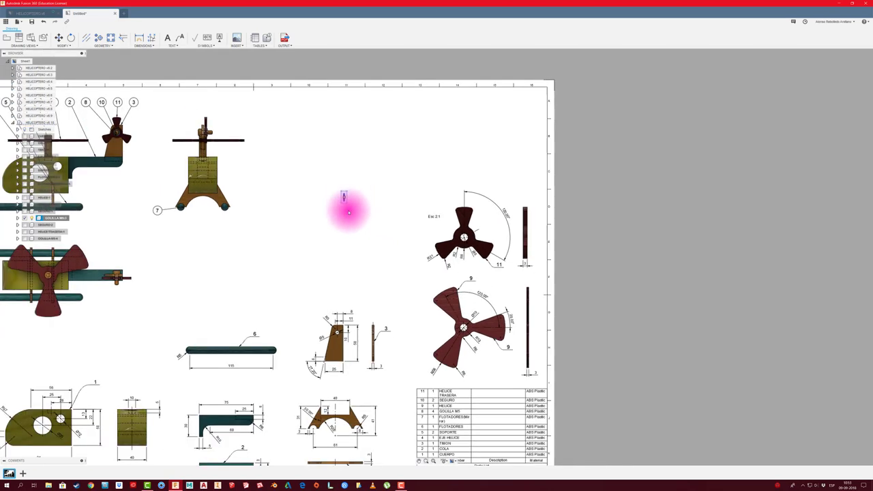
{"action": "scroll", "coordinate": [347, 211], "scroll_direction": "down", "scroll_amount": 1}
{"action": "scroll", "coordinate": [348, 212], "scroll_direction": "down", "scroll_amount": 1}
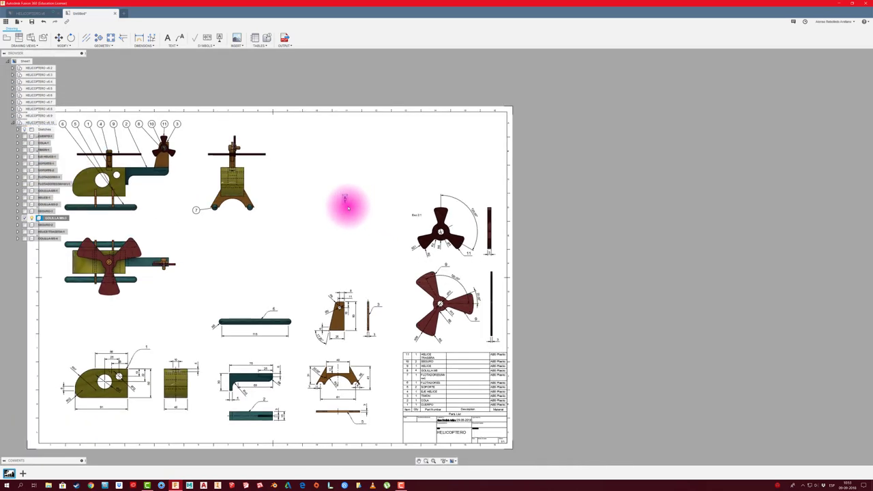
{"action": "scroll", "coordinate": [348, 210], "scroll_direction": "up", "scroll_amount": 1}
{"action": "scroll", "coordinate": [348, 208], "scroll_direction": "up", "scroll_amount": 1}
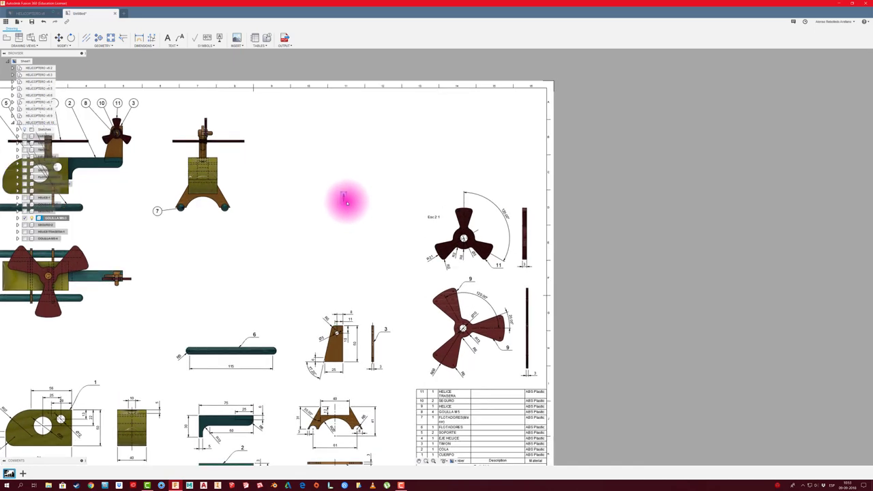
- Set the washer view orientation to Right
{"action": "double_click", "coordinate": [344, 199]}
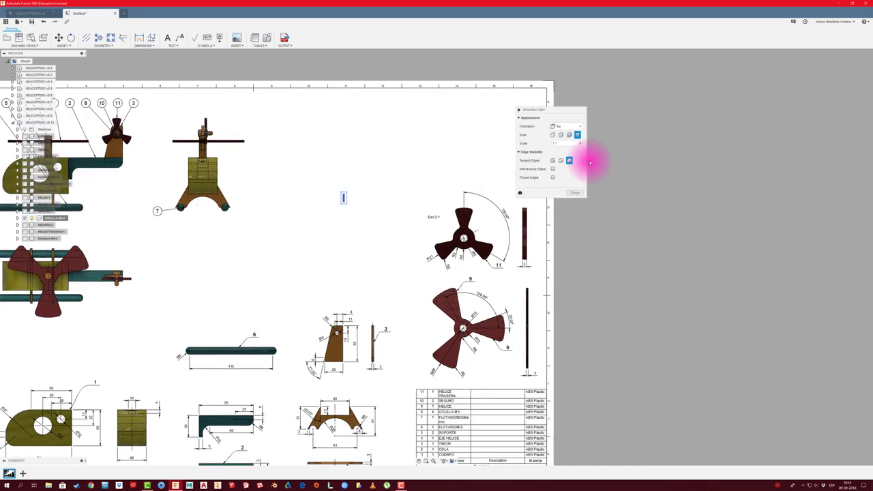
{"action": "left_click", "coordinate": [578, 126]}
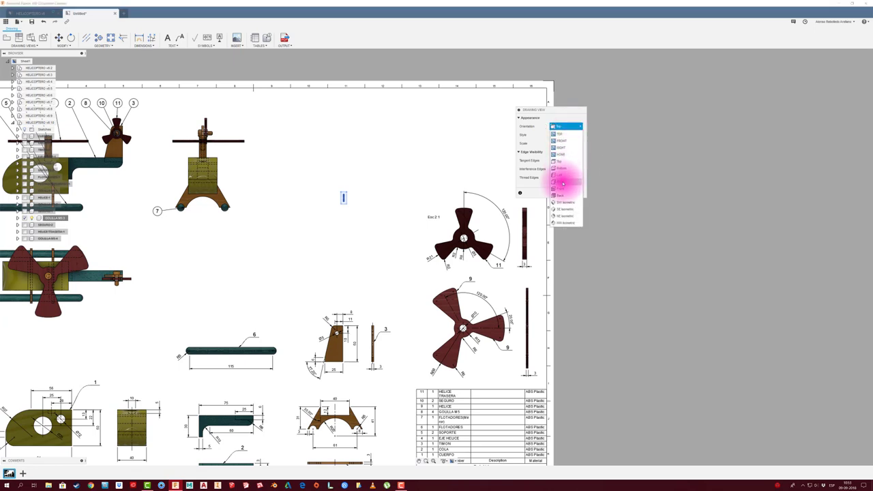
{"action": "left_click", "coordinate": [563, 182]}
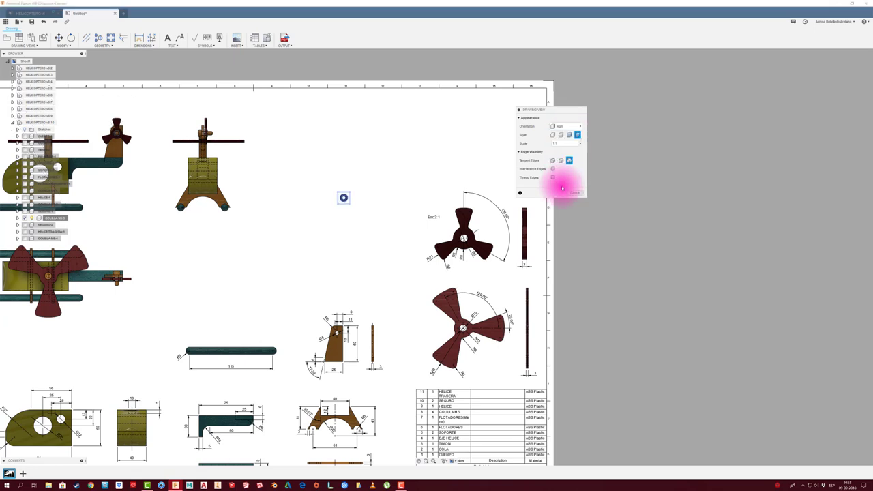
{"action": "left_click", "coordinate": [573, 192]}
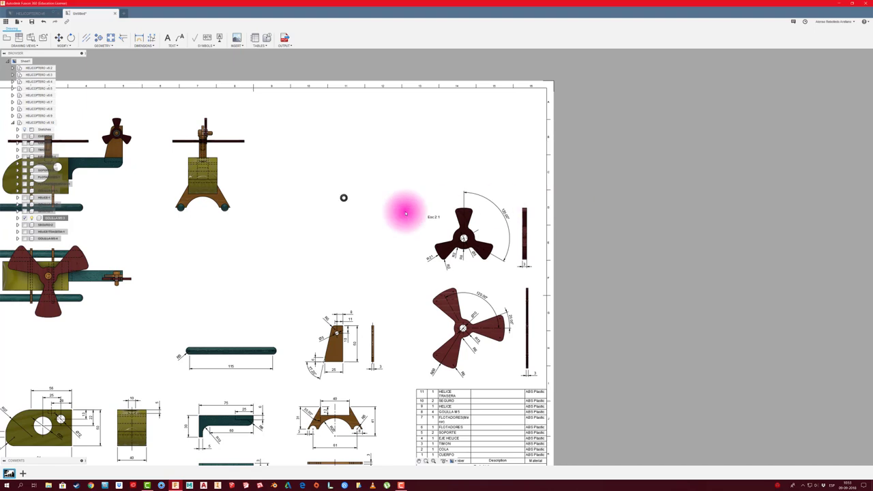
- Give the washer view a larger scale and move it above the 2:1 propeller view
{"action": "double_click", "coordinate": [344, 200]}
{"action": "left_click", "coordinate": [577, 135]}
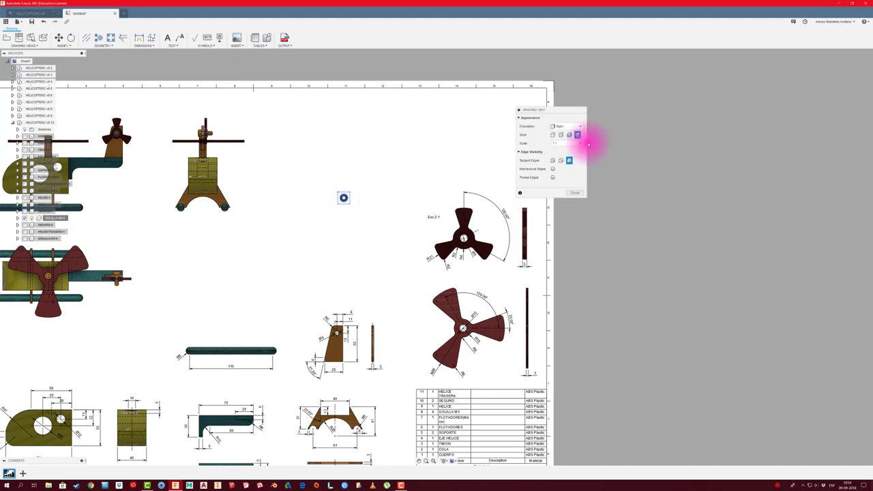
{"action": "left_click", "coordinate": [579, 144]}
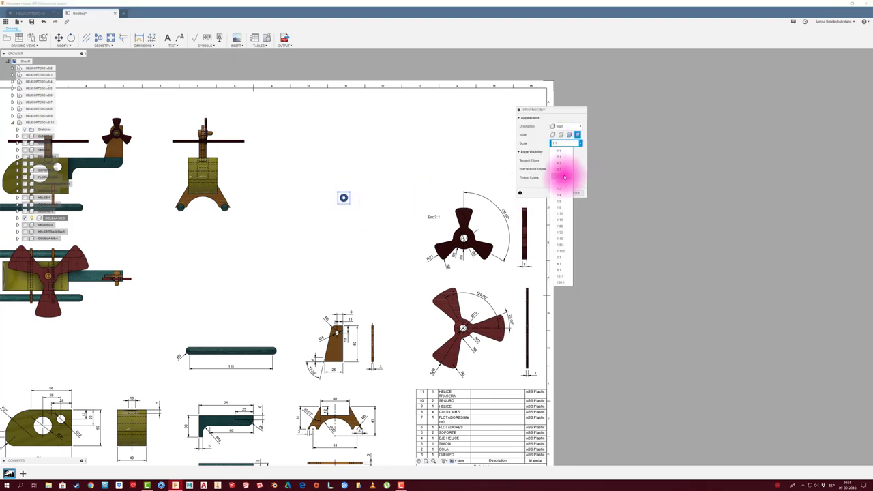
{"action": "left_click", "coordinate": [561, 181]}
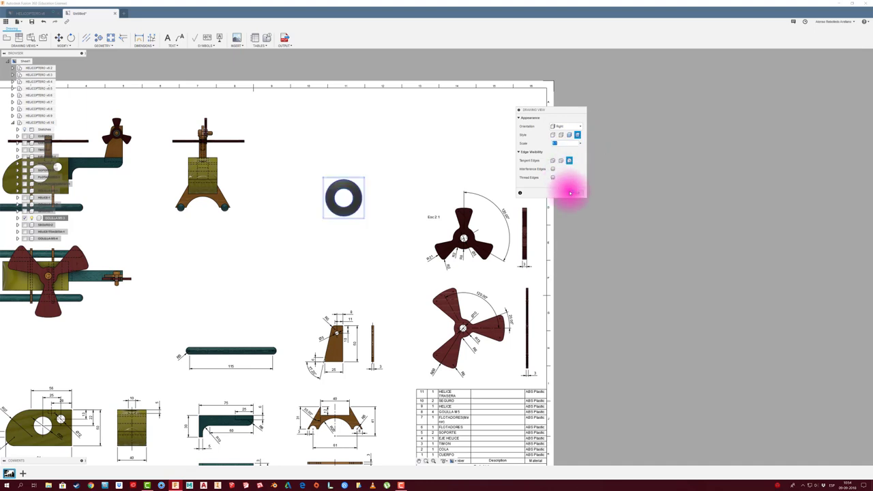
{"action": "left_click", "coordinate": [575, 193]}
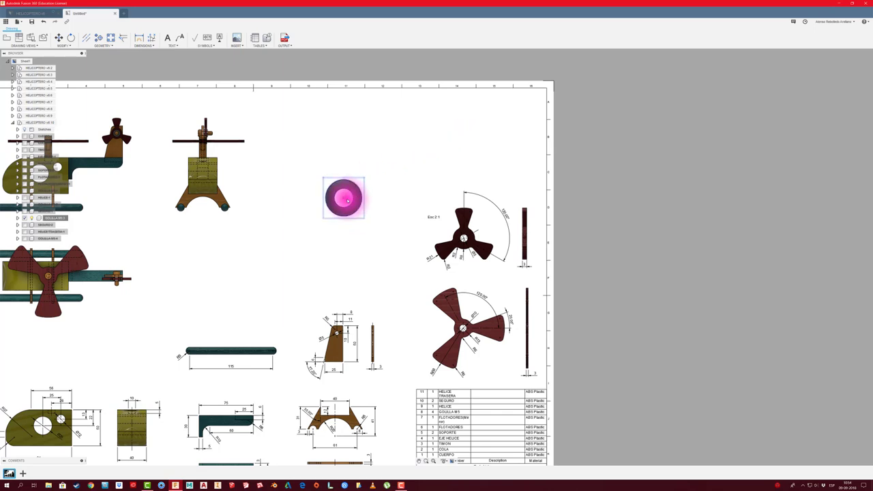
{"action": "left_click_drag", "start_coordinate": [344, 199], "coordinate": [463, 144]}
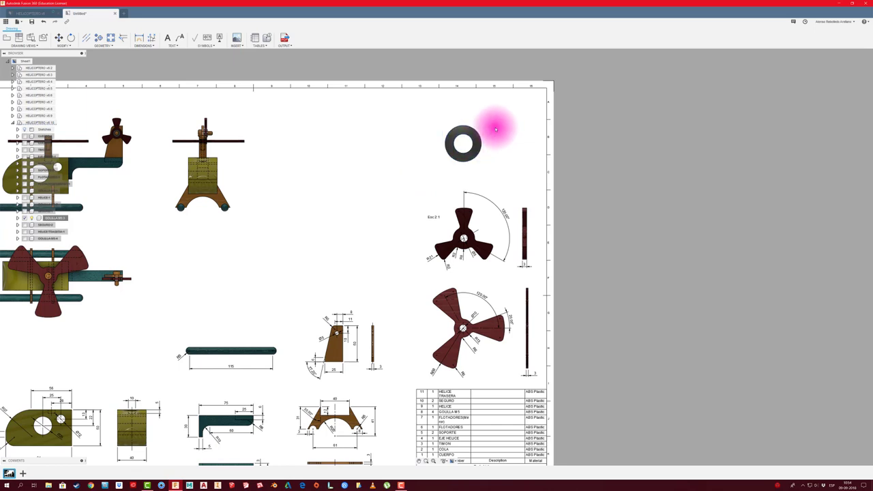
- Add a centre mark and a diameter dimension to the washer hole
{"action": "scroll", "coordinate": [480, 139], "scroll_direction": "up", "scroll_amount": 1}
{"action": "scroll", "coordinate": [479, 140], "scroll_direction": "up", "scroll_amount": 1}
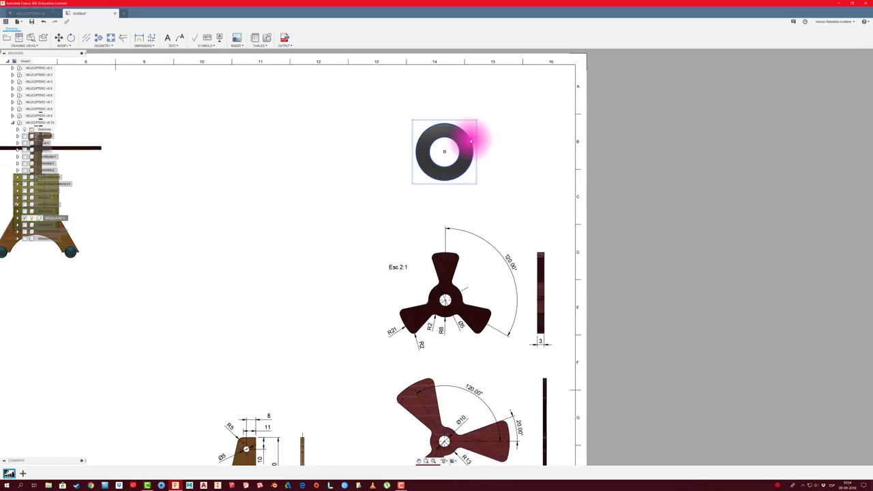
{"action": "left_click", "coordinate": [98, 39]}
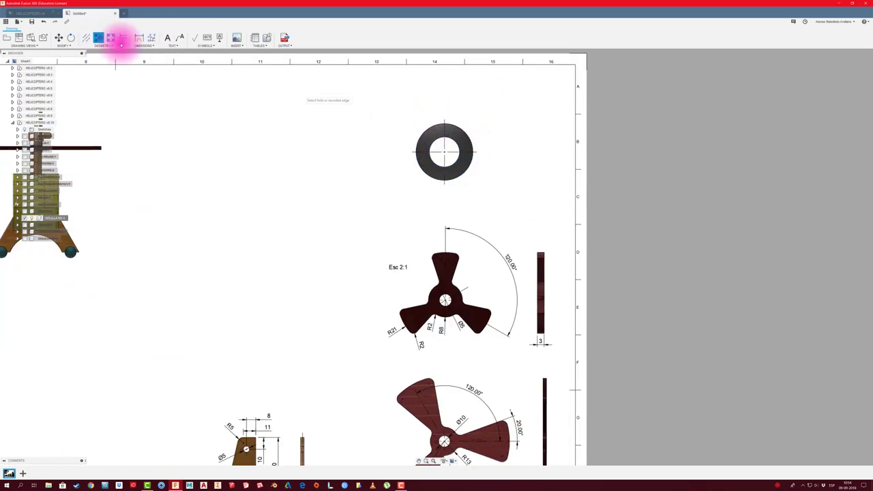
{"action": "left_click", "coordinate": [139, 37]}
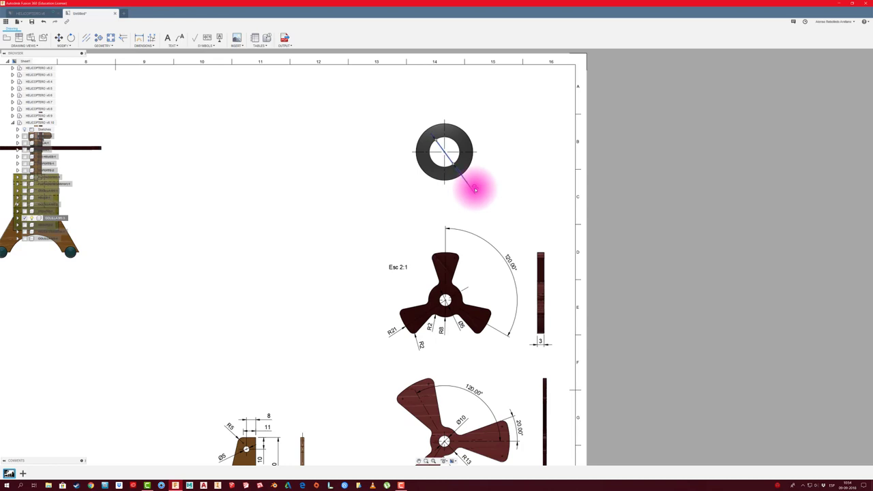
{"action": "left_click", "coordinate": [476, 188]}
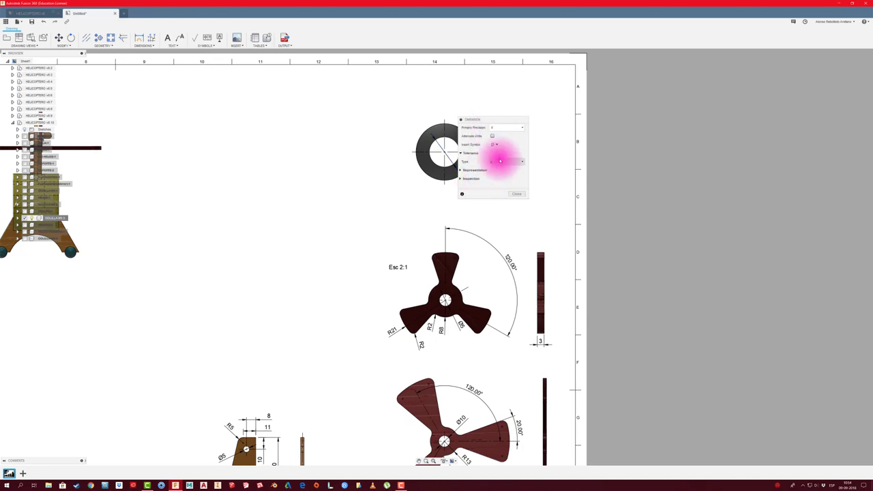
{"action": "left_click", "coordinate": [516, 194]}
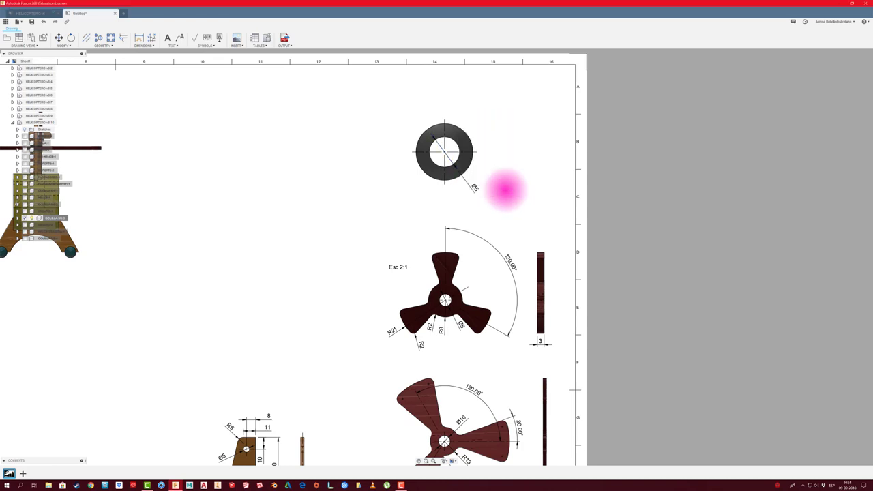
- Change the hole dimension text from Ø5 to M5
{"action": "scroll", "coordinate": [481, 183], "scroll_direction": "up", "scroll_amount": 2}
{"action": "scroll", "coordinate": [470, 190], "scroll_direction": "up", "scroll_amount": 2}
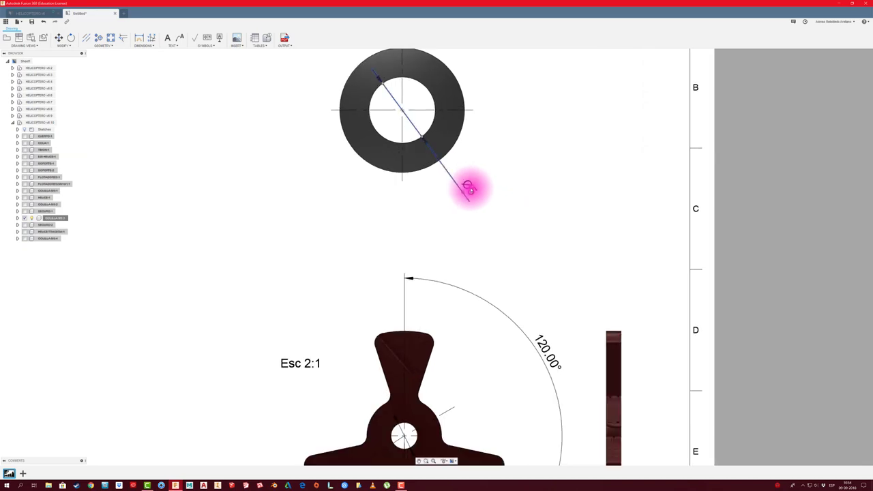
{"action": "double_click", "coordinate": [468, 189]}
{"action": "left_click_drag", "start_coordinate": [477, 112], "coordinate": [579, 107]}
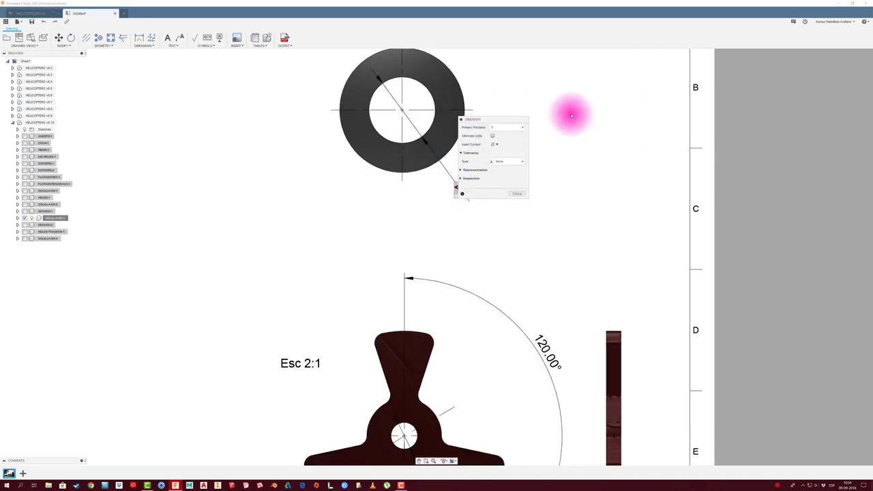
{"action": "left_click", "coordinate": [448, 186]}
{"action": "left_click_drag", "start_coordinate": [449, 185], "coordinate": [486, 184]}
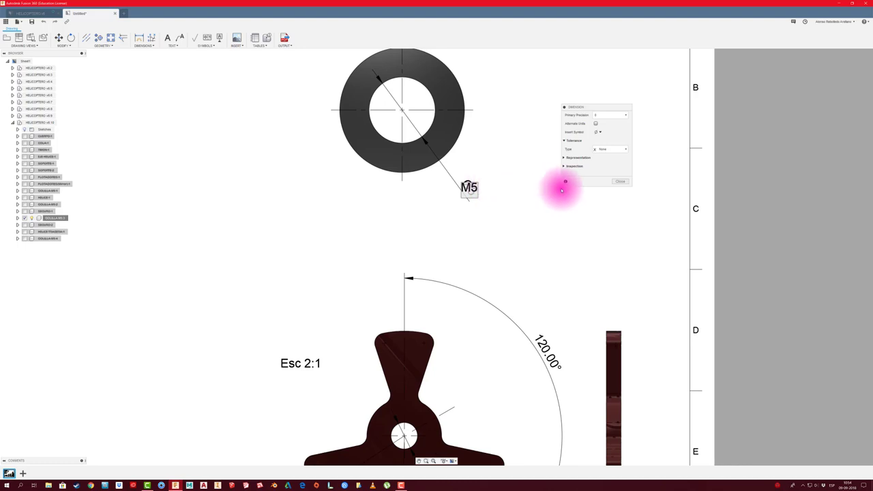
{"action": "left_click", "coordinate": [620, 181]}
{"action": "scroll", "coordinate": [527, 221], "scroll_direction": "down", "scroll_amount": 2}
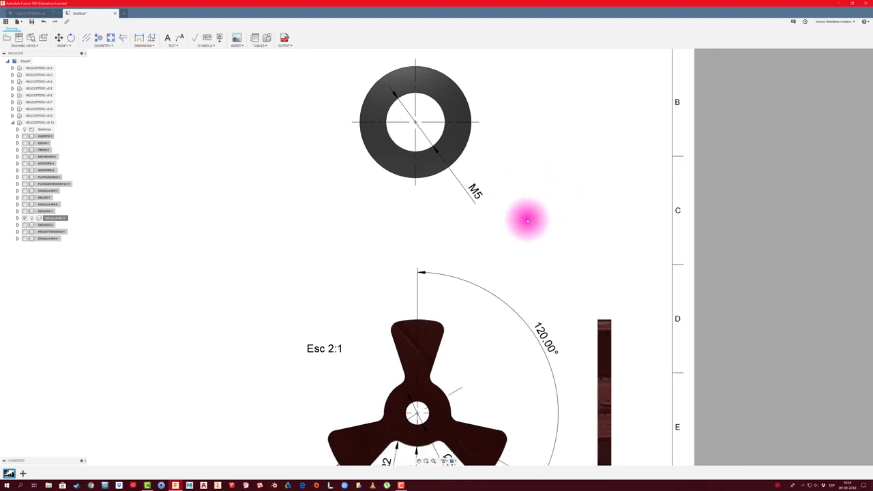
{"action": "scroll", "coordinate": [525, 219], "scroll_direction": "down", "scroll_amount": 2}
{"action": "scroll", "coordinate": [524, 218], "scroll_direction": "down", "scroll_amount": 2}
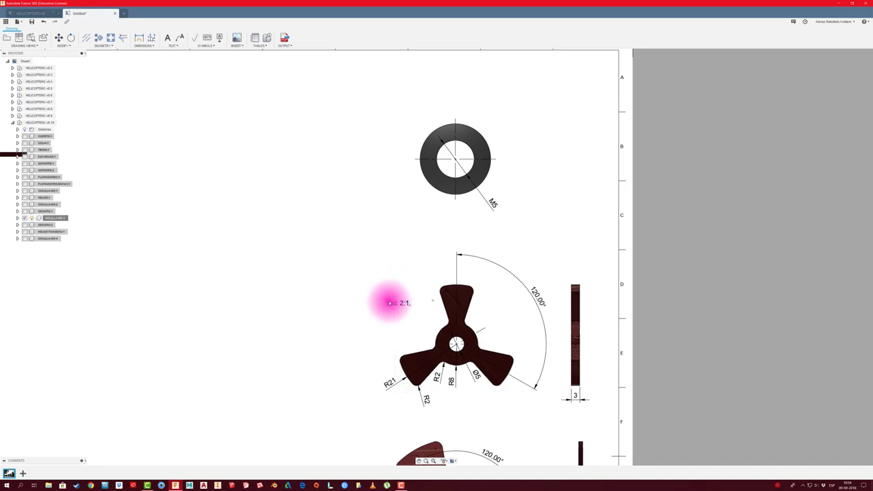
- Nudge the Esc 2:1 label, then add an 'Esc 5:1' text label just left of the washer
{"action": "left_click_drag", "start_coordinate": [390, 298], "coordinate": [388, 283]}
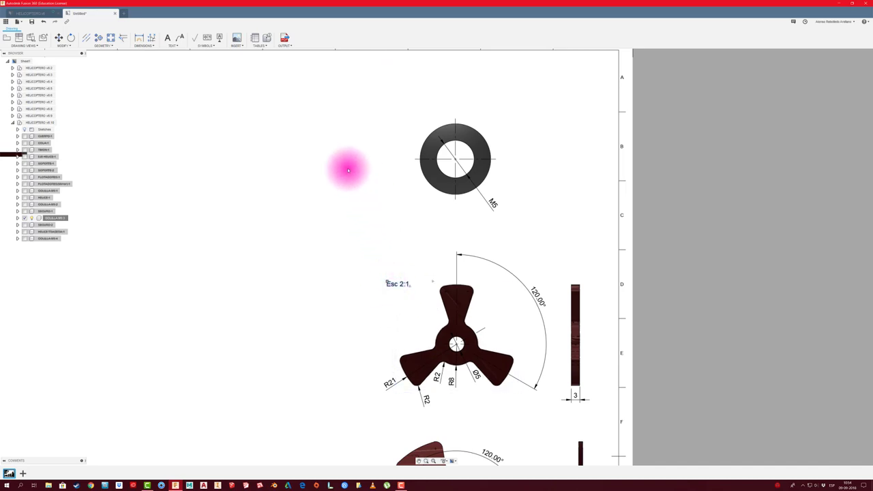
{"action": "left_click", "coordinate": [173, 45]}
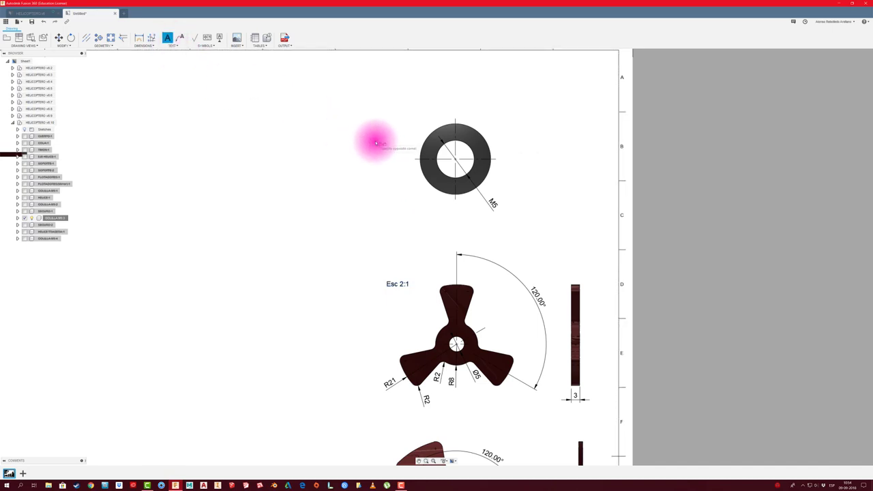
{"action": "left_click_drag", "start_coordinate": [368, 135], "coordinate": [407, 154]}
{"action": "type", "text": "Esc 5:1"}
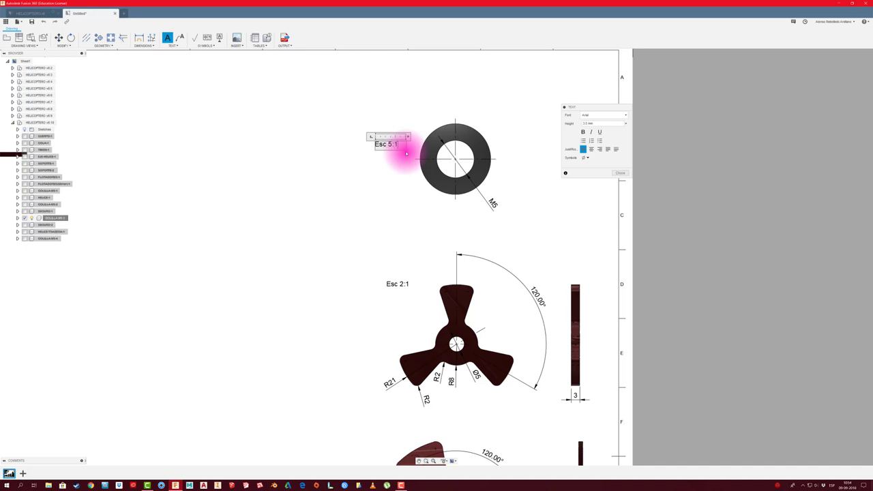
{"action": "left_click", "coordinate": [620, 173]}
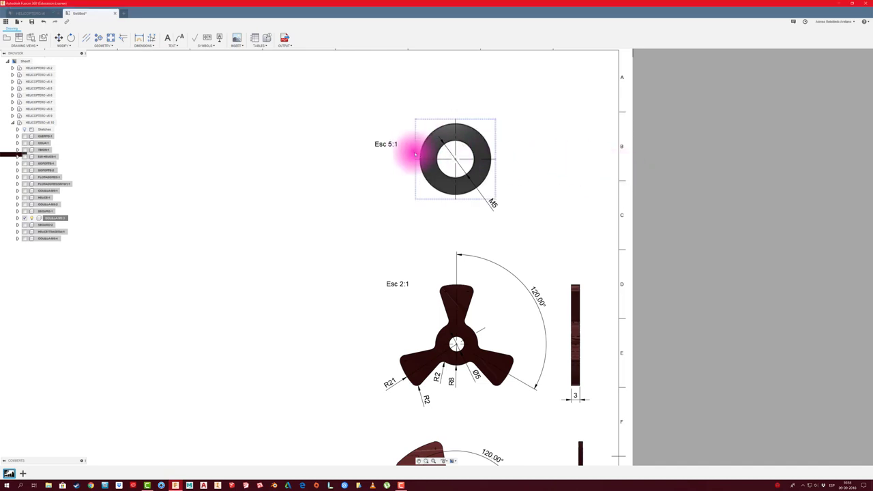
{"action": "left_click", "coordinate": [389, 146]}
{"action": "left_click_drag", "start_coordinate": [391, 145], "coordinate": [380, 142]}
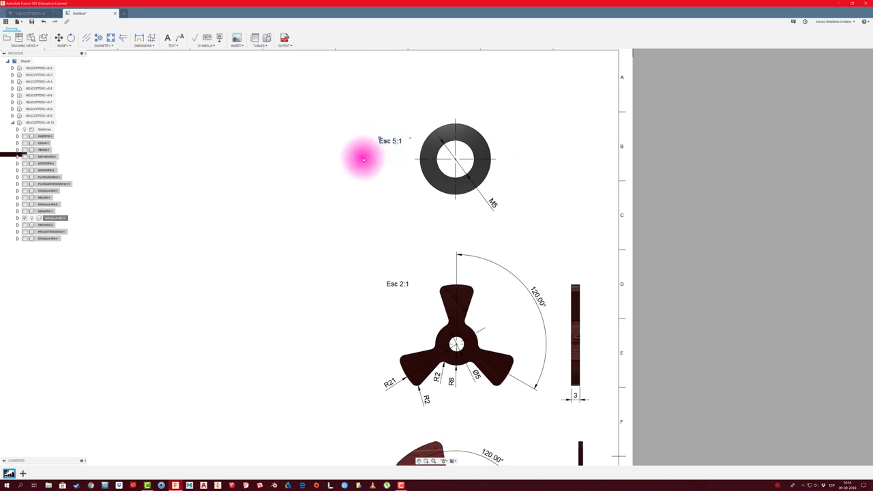
- Attach balloon 8 to the M5 washer's outer edge
{"action": "left_click", "coordinate": [266, 37]}
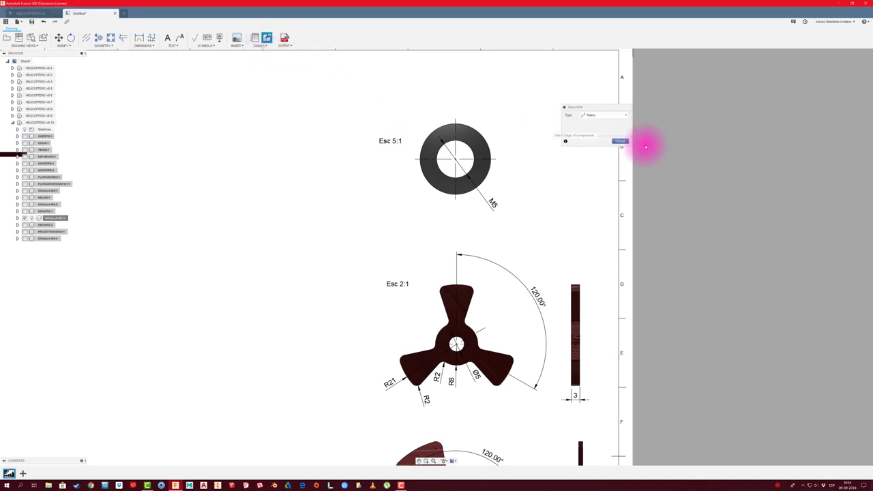
{"action": "left_click", "coordinate": [486, 135]}
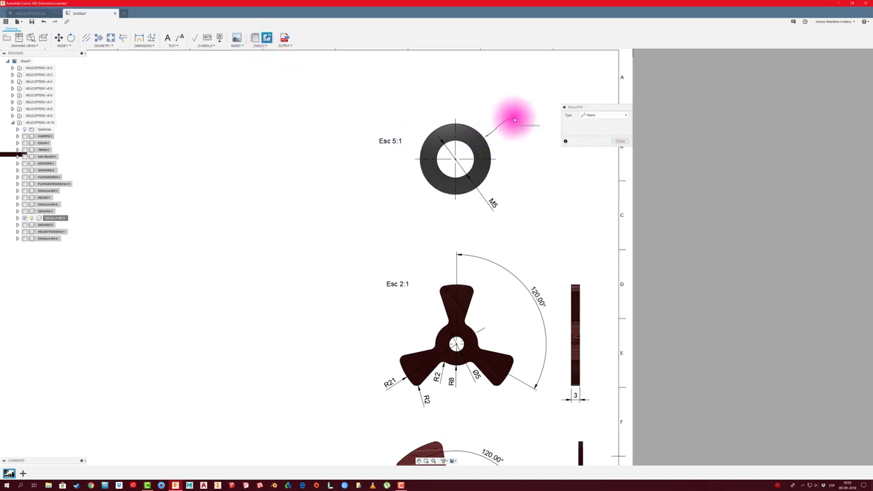
{"action": "left_click", "coordinate": [515, 120]}
{"action": "left_click", "coordinate": [619, 140]}
- Zoom out to show the whole drawing sheet
{"action": "scroll", "coordinate": [531, 182], "scroll_direction": "down", "scroll_amount": 2}
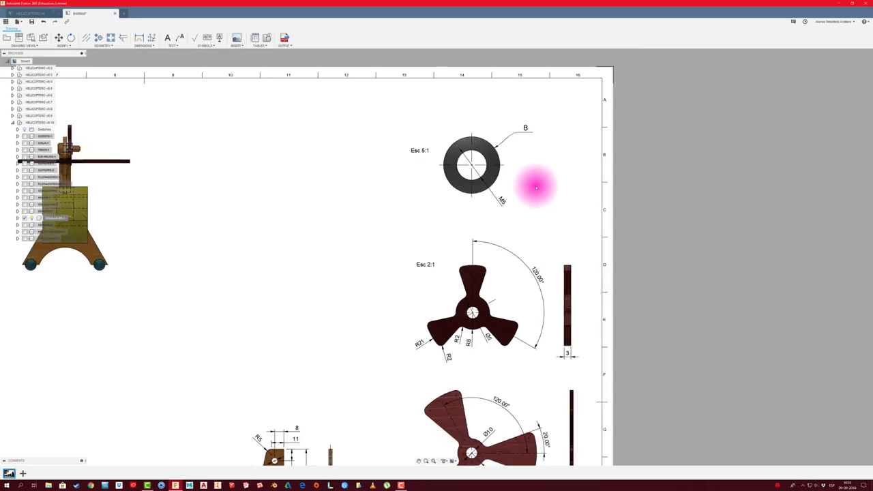
{"action": "scroll", "coordinate": [536, 188], "scroll_direction": "down", "scroll_amount": 1}
{"action": "scroll", "coordinate": [530, 189], "scroll_direction": "down", "scroll_amount": 1}
{"action": "scroll", "coordinate": [536, 247], "scroll_direction": "down", "scroll_amount": 1}
{"action": "scroll", "coordinate": [541, 205], "scroll_direction": "down", "scroll_amount": 2}
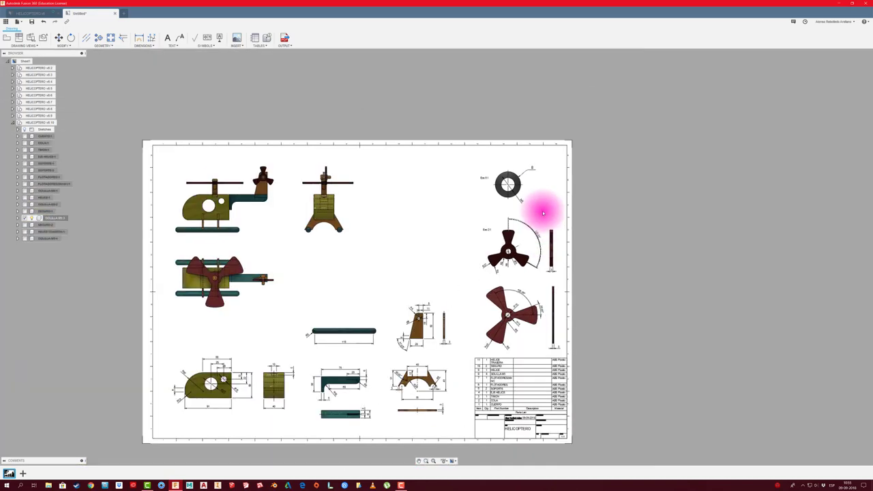
{"action": "scroll", "coordinate": [542, 209], "scroll_direction": "down", "scroll_amount": 1}
{"action": "scroll", "coordinate": [522, 308], "scroll_direction": "up", "scroll_amount": 1}
{"action": "scroll", "coordinate": [522, 307], "scroll_direction": "up", "scroll_amount": 1}
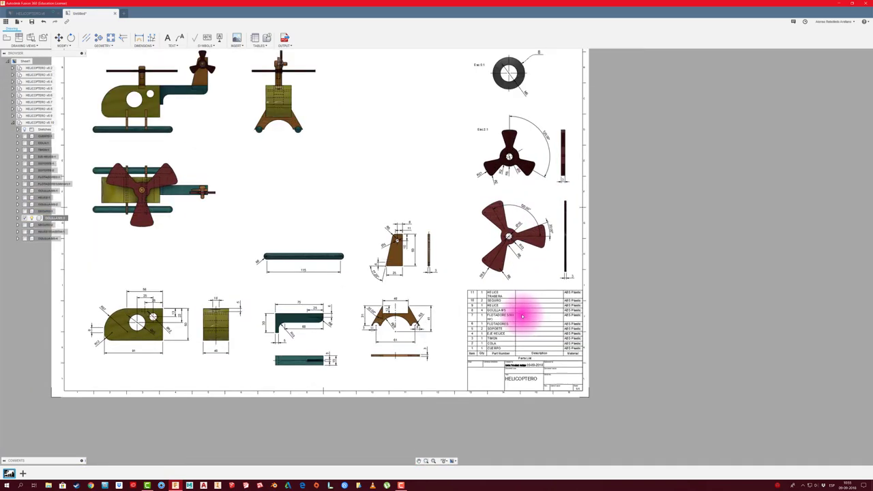
{"action": "scroll", "coordinate": [519, 311], "scroll_direction": "up", "scroll_amount": 1}
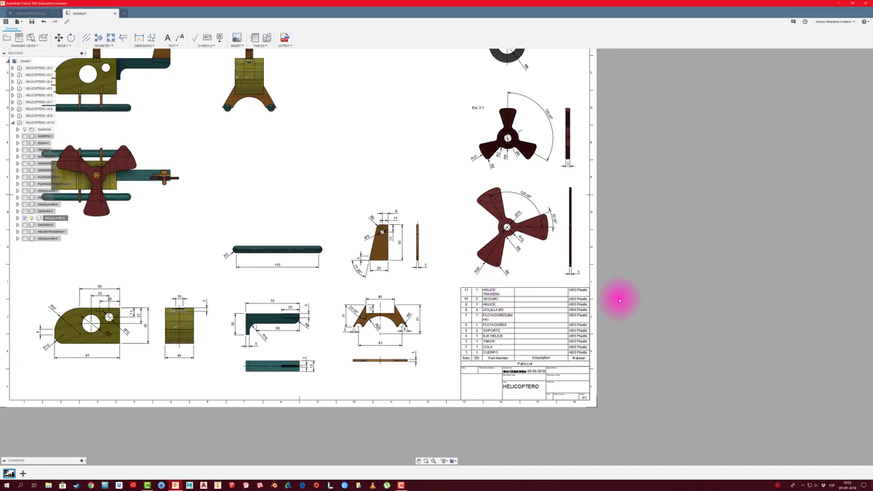
{"action": "scroll", "coordinate": [607, 293], "scroll_direction": "down", "scroll_amount": 1}
{"action": "scroll", "coordinate": [471, 220], "scroll_direction": "down", "scroll_amount": 1}
{"action": "scroll", "coordinate": [468, 202], "scroll_direction": "down", "scroll_amount": 1}
{"action": "scroll", "coordinate": [470, 200], "scroll_direction": "up", "scroll_amount": 1}
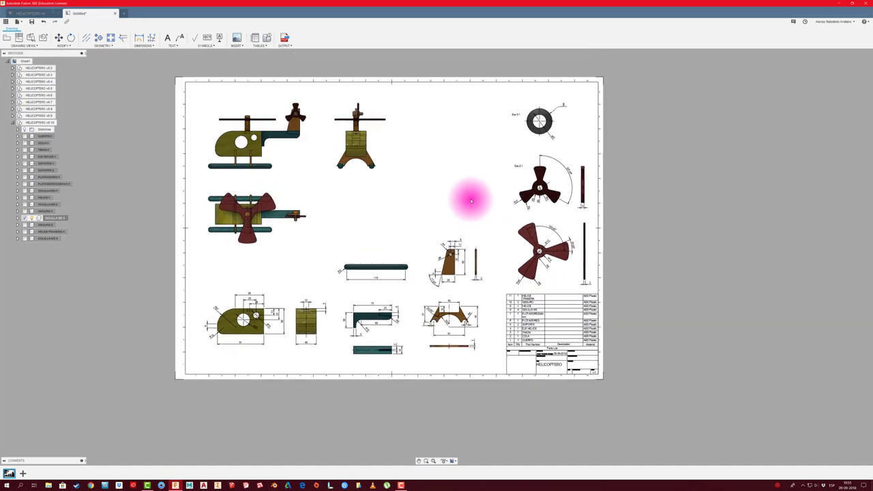
- Realign the helicopter views: side and lower views up, front view left
{"action": "middle_click_drag", "start_coordinate": [469, 206], "coordinate": [467, 221]}
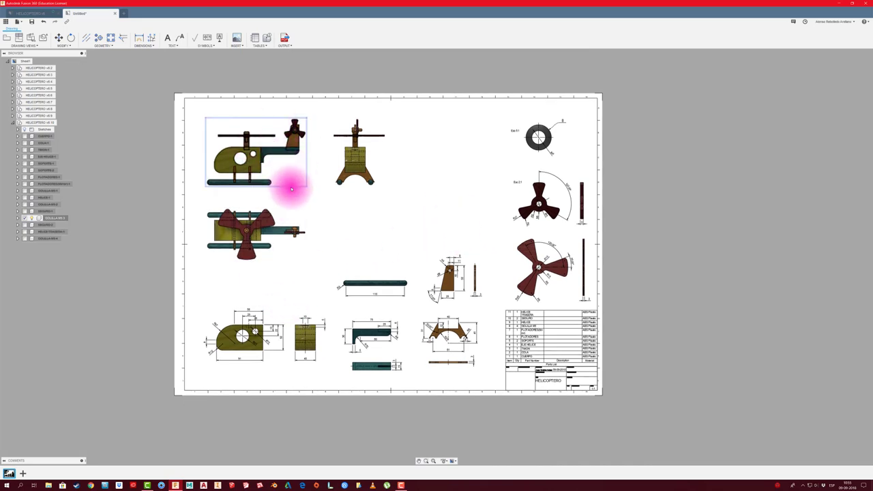
{"action": "left_click", "coordinate": [257, 157]}
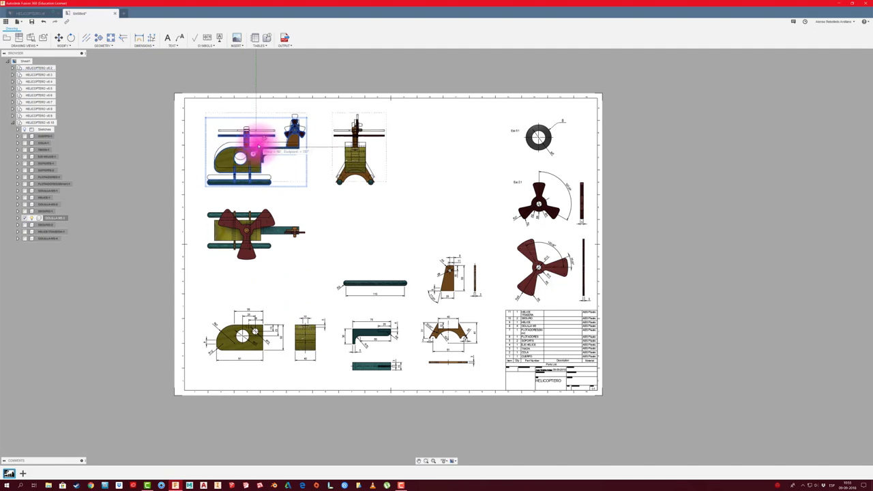
{"action": "left_click_drag", "start_coordinate": [259, 146], "coordinate": [259, 140]}
{"action": "left_click", "coordinate": [259, 237]}
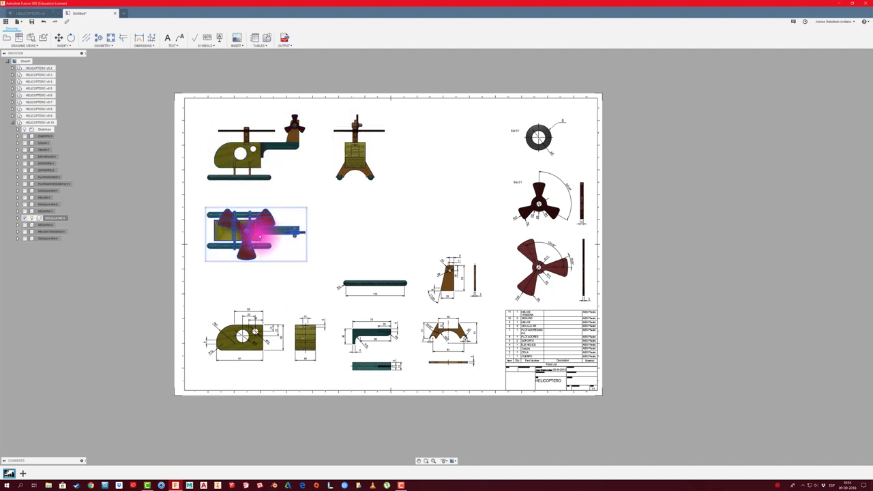
{"action": "left_click_drag", "start_coordinate": [257, 234], "coordinate": [257, 220]}
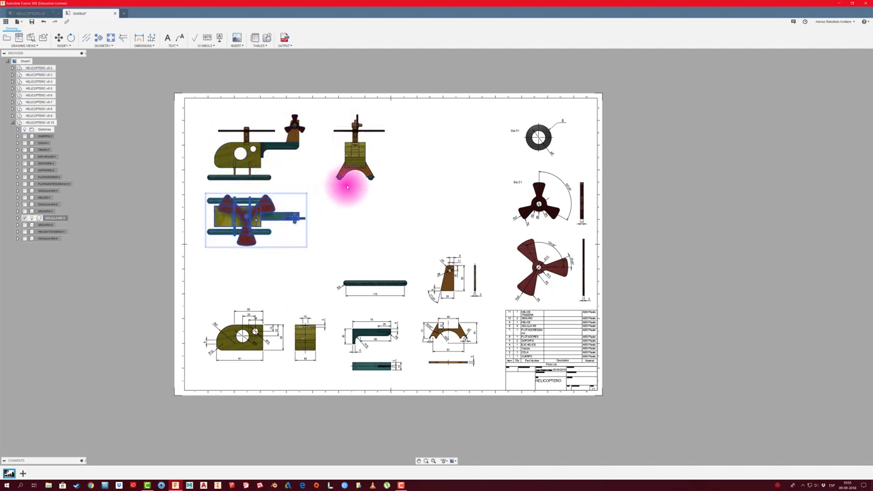
{"action": "left_click", "coordinate": [352, 182]}
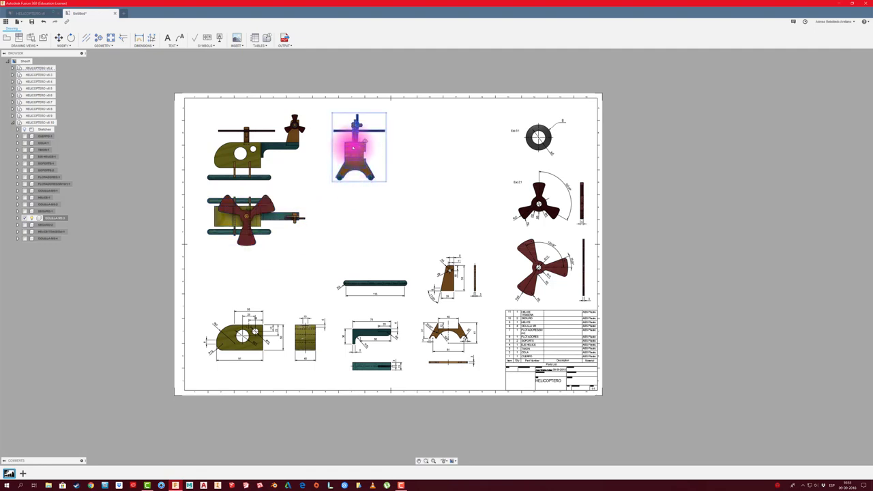
{"action": "left_click_drag", "start_coordinate": [354, 146], "coordinate": [340, 147]}
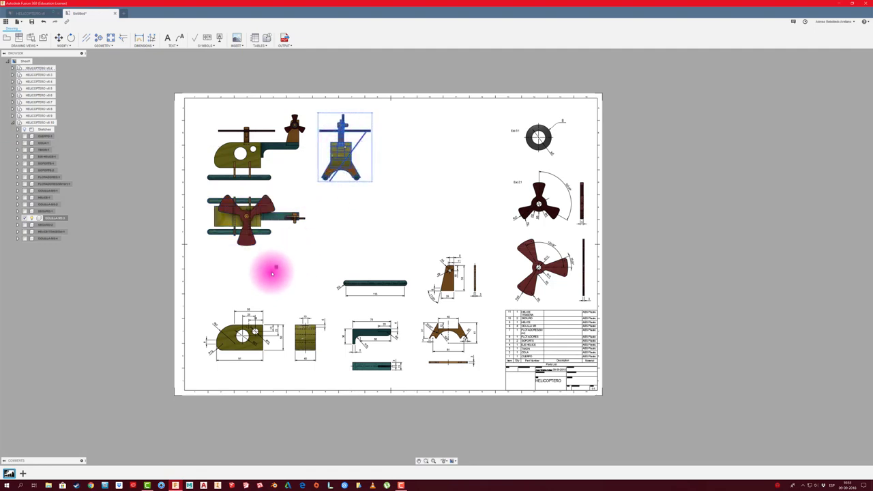
{"action": "left_click", "coordinate": [272, 273]}
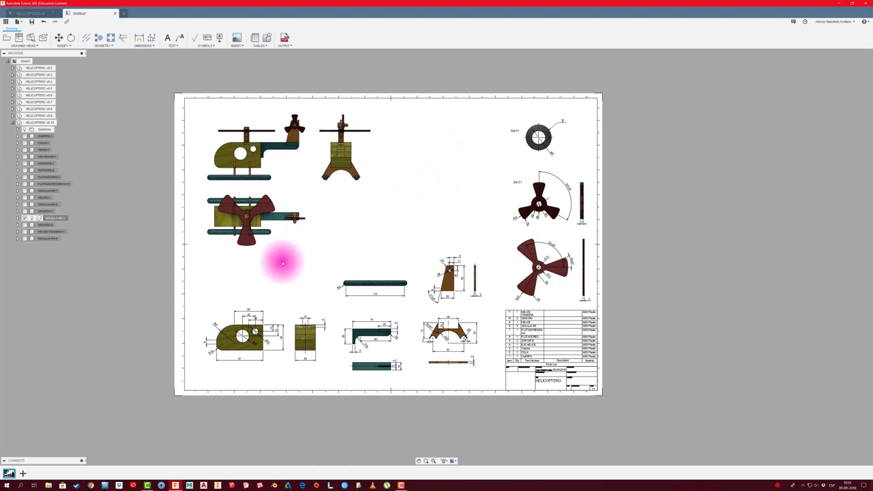
- Start placing a new base view of the helicopter assembly
{"action": "scroll", "coordinate": [223, 273], "scroll_direction": "up", "scroll_amount": 2}
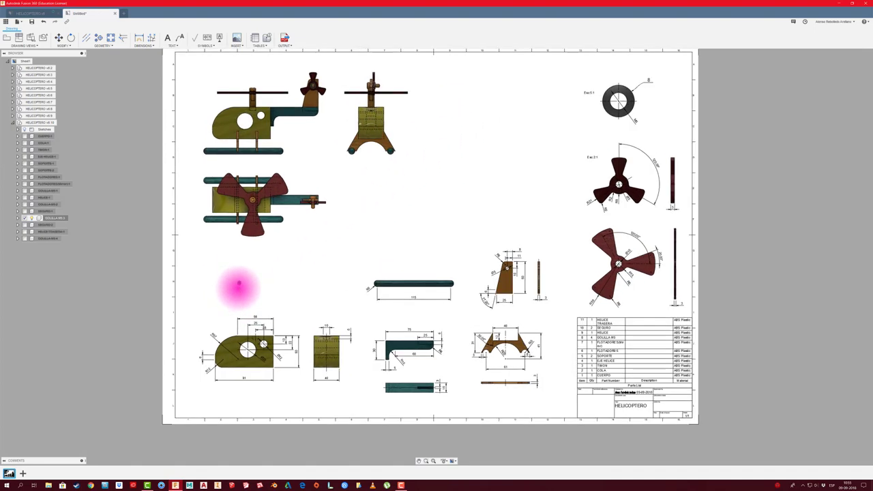
{"action": "middle_click_drag", "start_coordinate": [238, 283], "coordinate": [234, 293]}
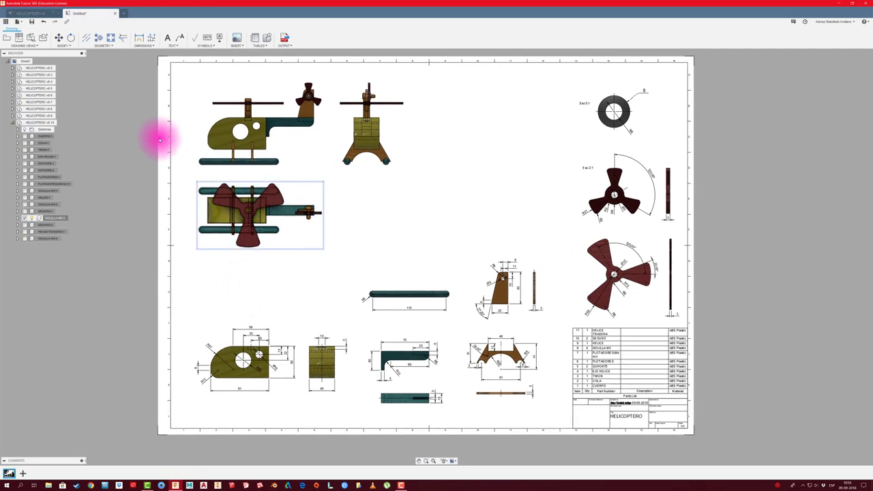
{"action": "left_click", "coordinate": [12, 123]}
{"action": "left_click", "coordinate": [7, 37]}
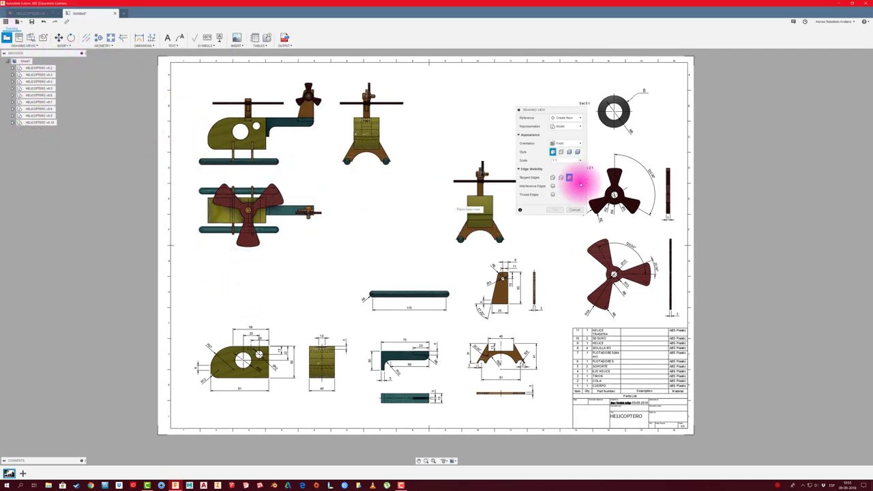
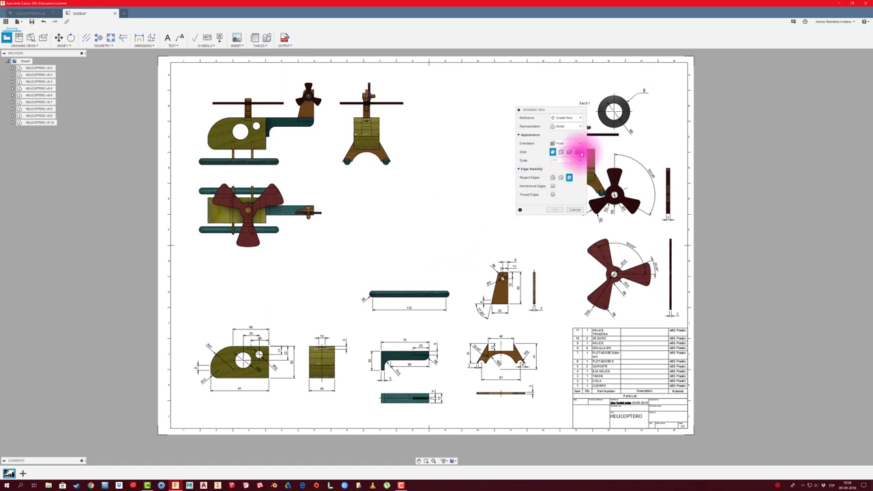
- Create a new shaded drawing view near the sheet centre
{"action": "left_click", "coordinate": [577, 151]}
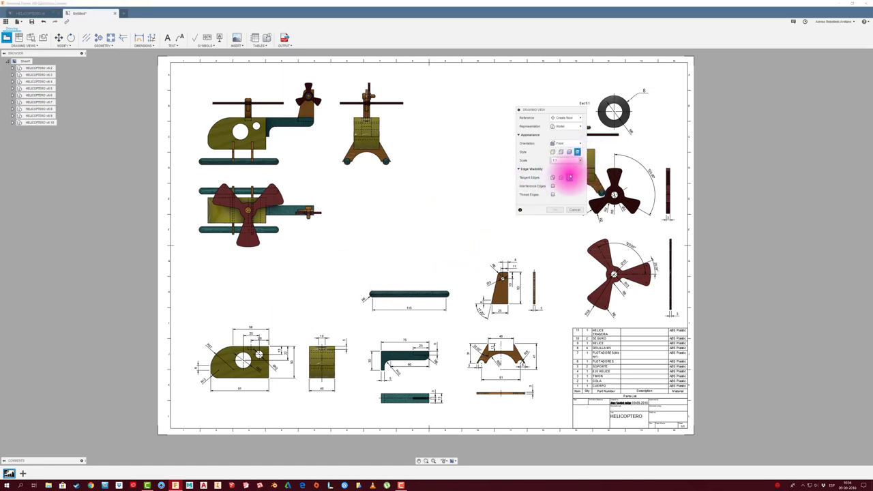
{"action": "left_click", "coordinate": [480, 203]}
{"action": "left_click", "coordinate": [554, 209]}
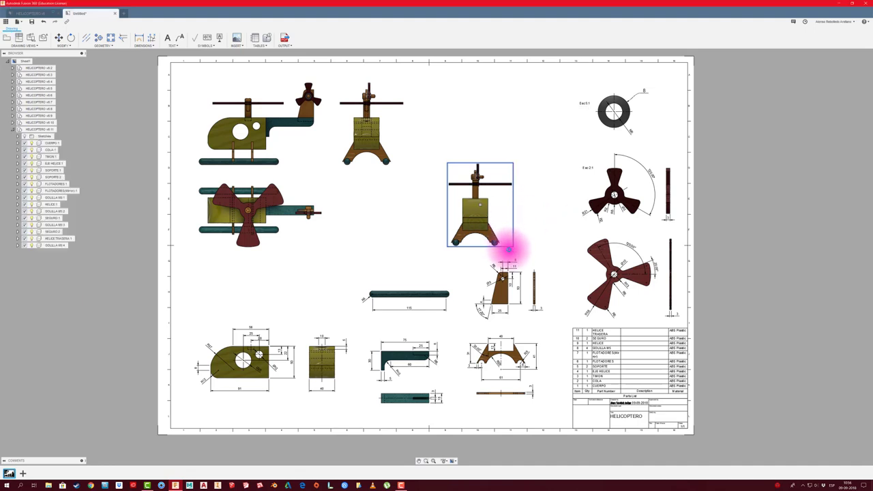
- Isolate SEGURO:2 so the new view shows only the bolt
{"action": "left_click", "coordinate": [475, 239]}
{"action": "right_click", "coordinate": [49, 231]}
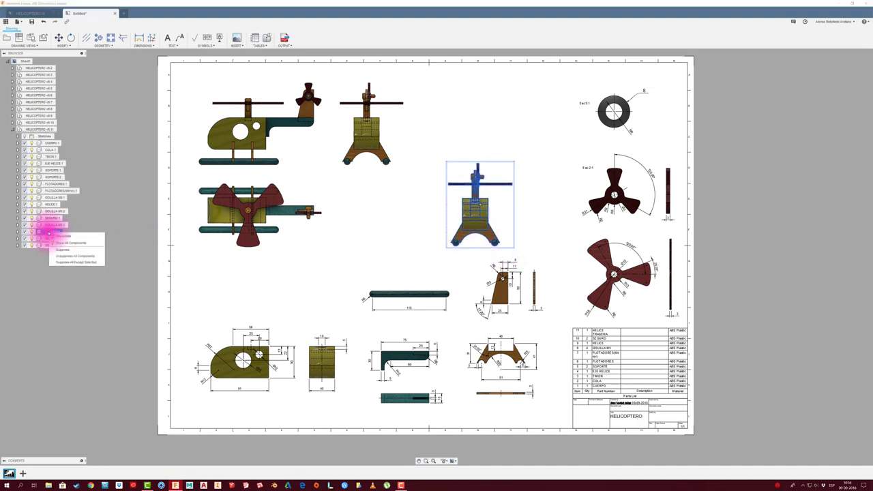
{"action": "left_click", "coordinate": [75, 257]}
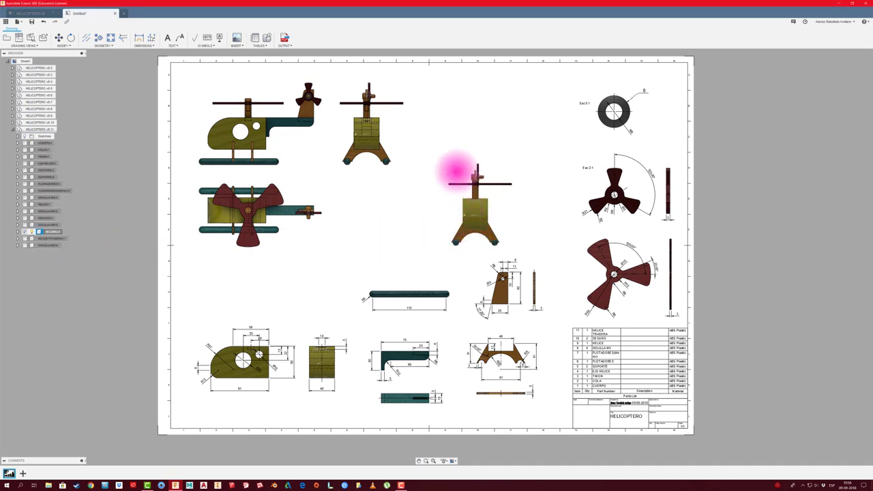
{"action": "left_click", "coordinate": [480, 205]}
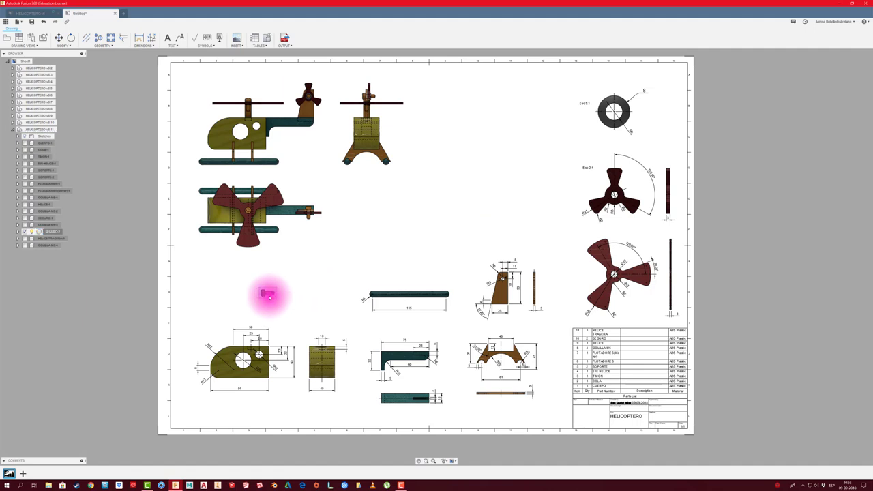
- Give the bolt view a larger scale from the Scale dropdown
{"action": "left_click", "coordinate": [268, 296]}
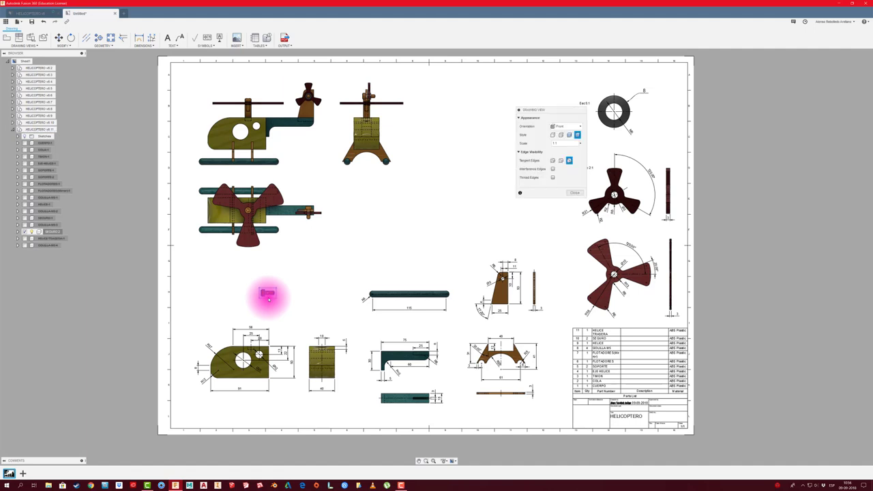
{"action": "left_click", "coordinate": [577, 142]}
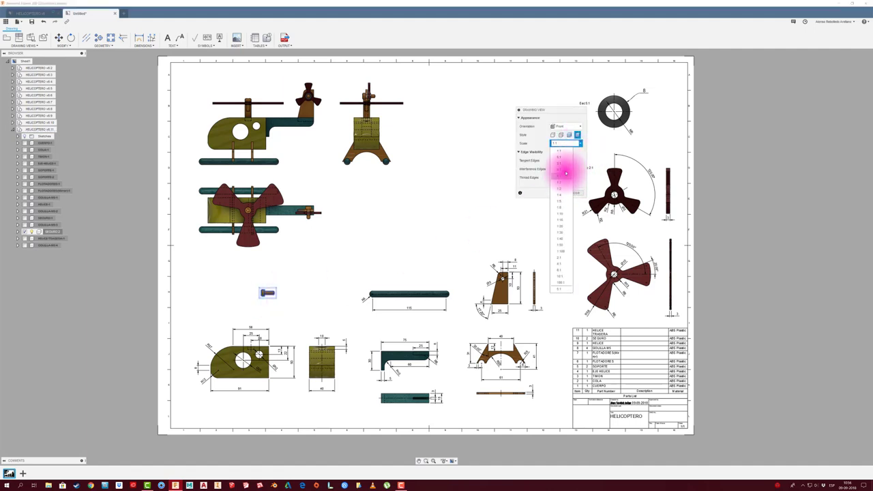
{"action": "left_click", "coordinate": [567, 196]}
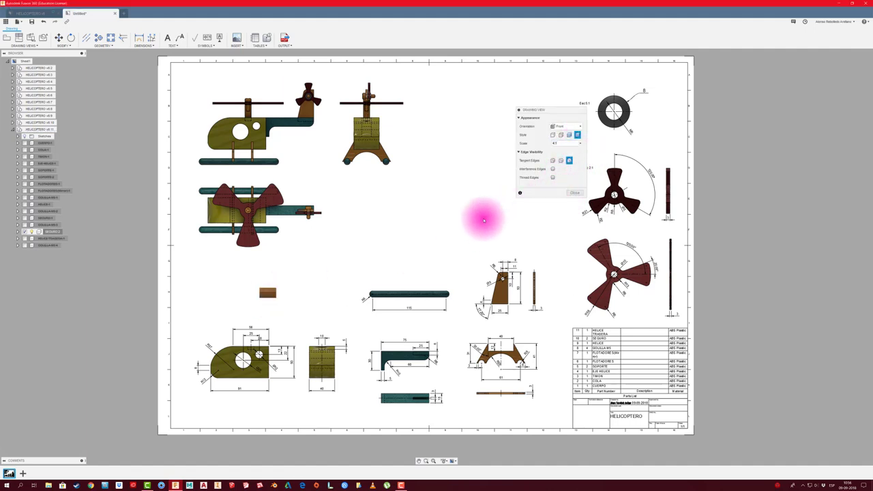
{"action": "left_click", "coordinate": [575, 193]}
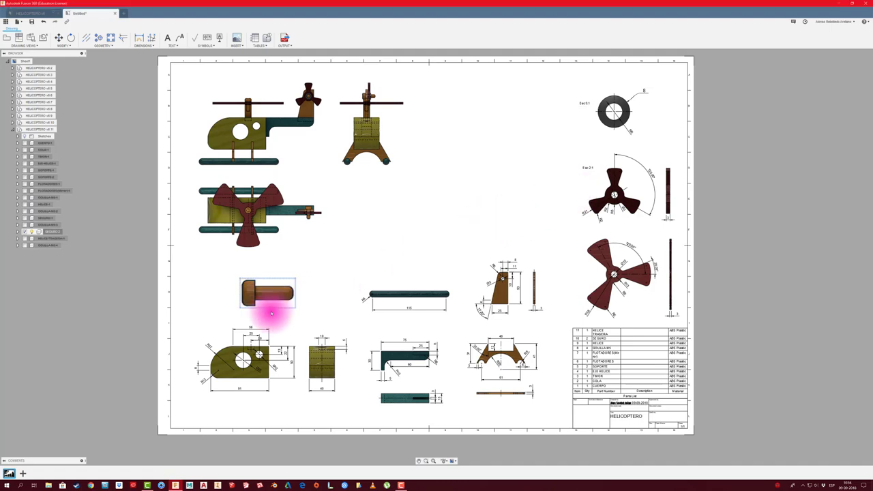
{"action": "scroll", "coordinate": [270, 307], "scroll_direction": "up", "scroll_amount": 1}
{"action": "scroll", "coordinate": [269, 307], "scroll_direction": "up", "scroll_amount": 1}
{"action": "scroll", "coordinate": [276, 305], "scroll_direction": "up", "scroll_amount": 1}
{"action": "scroll", "coordinate": [278, 305], "scroll_direction": "up", "scroll_amount": 1}
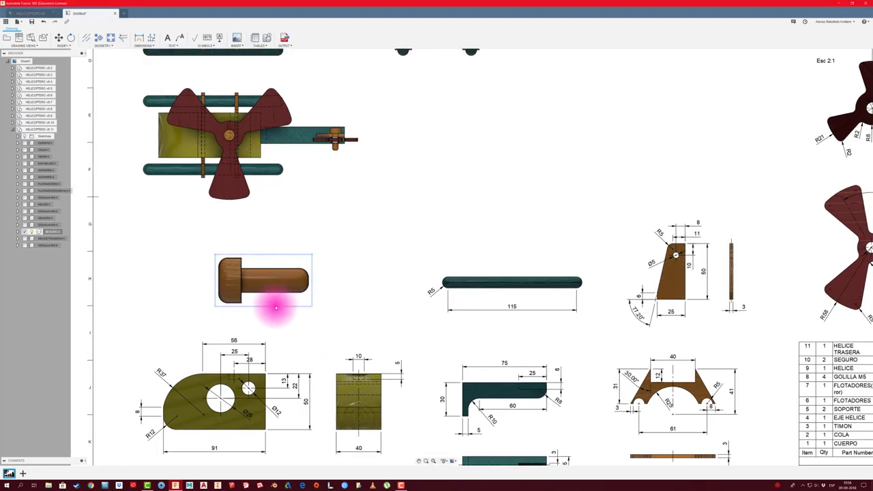
- Shift the bolt view left along a horizontal line
{"action": "left_click", "coordinate": [86, 37]}
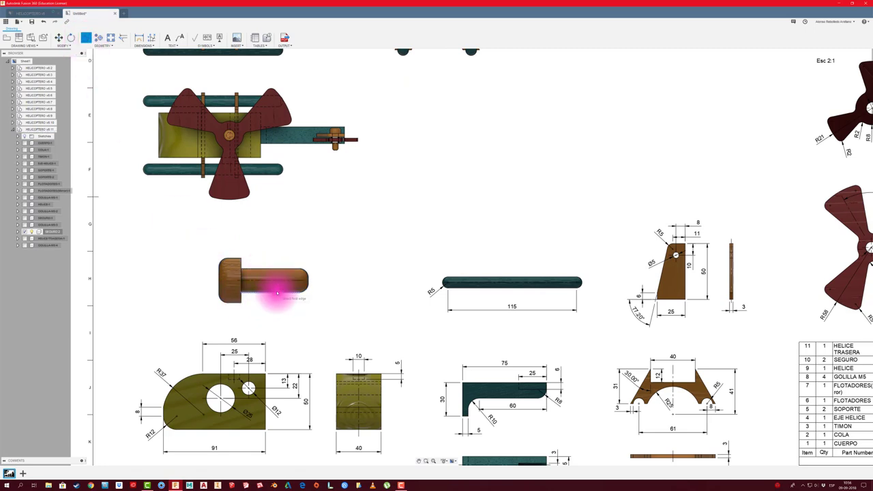
{"action": "key", "text": "Escape"}
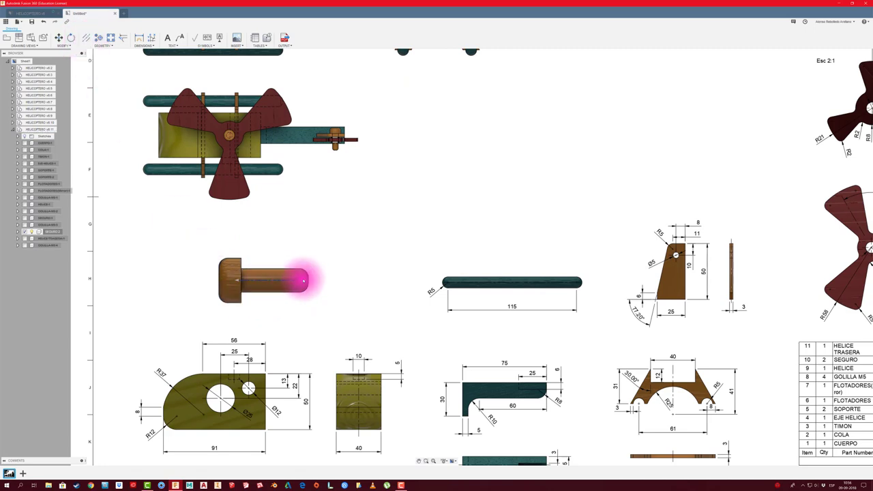
{"action": "left_click_drag", "start_coordinate": [303, 281], "coordinate": [204, 279]}
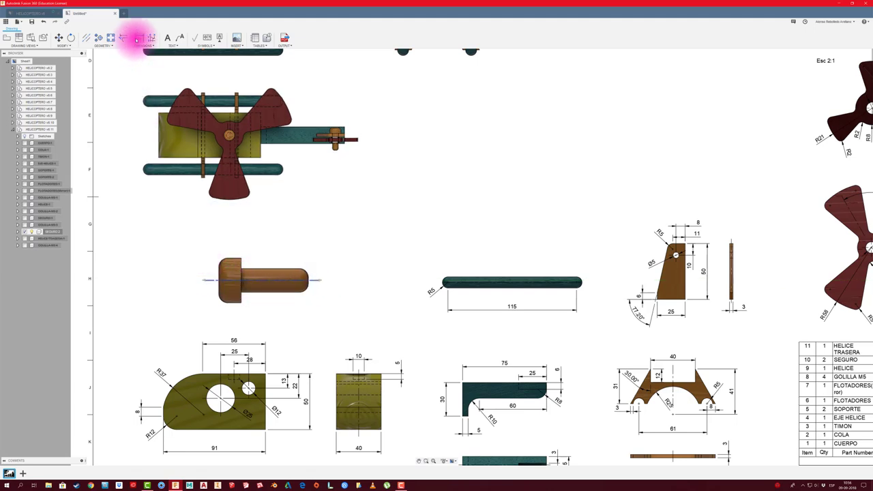
- Dimension the bolt's overall length as 20 below the view
{"action": "left_click", "coordinate": [138, 37]}
{"action": "left_click", "coordinate": [219, 295]}
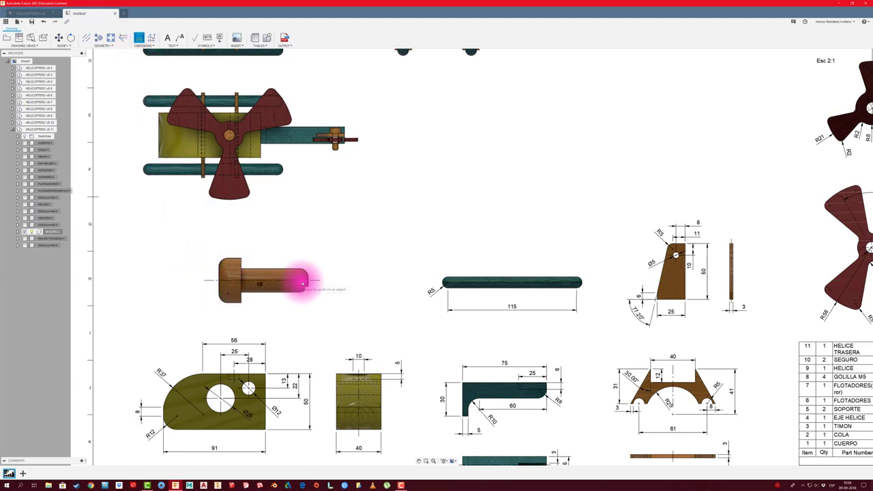
{"action": "left_click", "coordinate": [309, 290]}
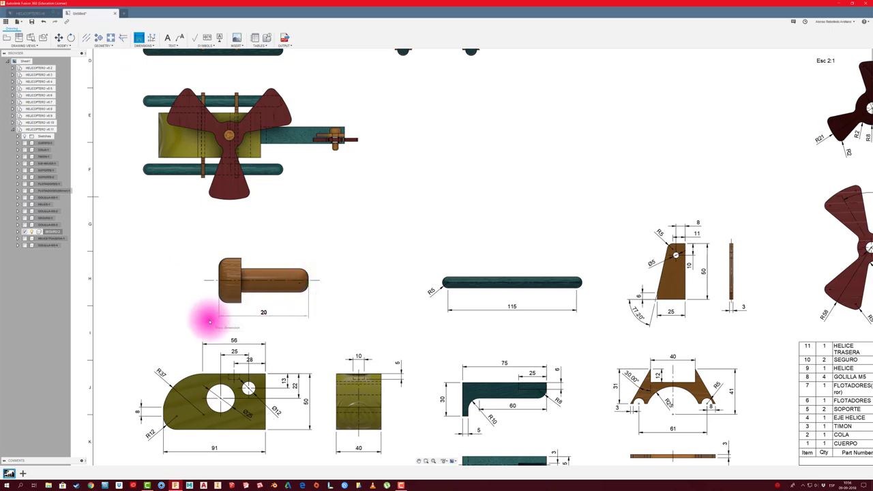
{"action": "left_click", "coordinate": [225, 315]}
{"action": "scroll", "coordinate": [255, 293], "scroll_direction": "up", "scroll_amount": 3}
{"action": "scroll", "coordinate": [262, 287], "scroll_direction": "up", "scroll_amount": 1}
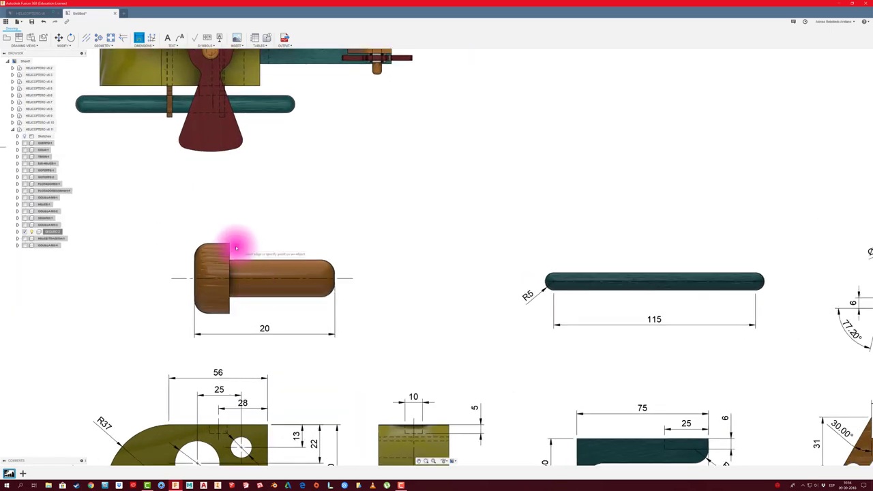
- Dimension the bolt head with a 5 width and a Ø10 diameter
{"action": "left_click", "coordinate": [229, 246]}
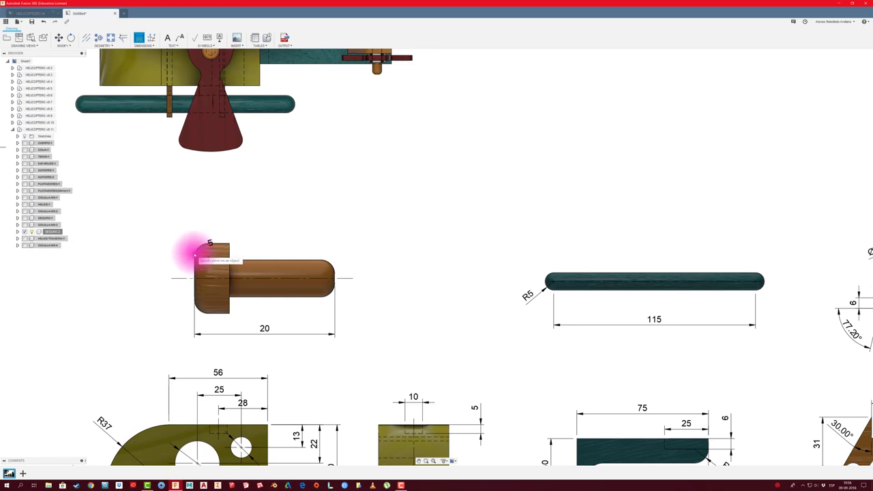
{"action": "left_click", "coordinate": [195, 245]}
{"action": "left_click", "coordinate": [241, 220]}
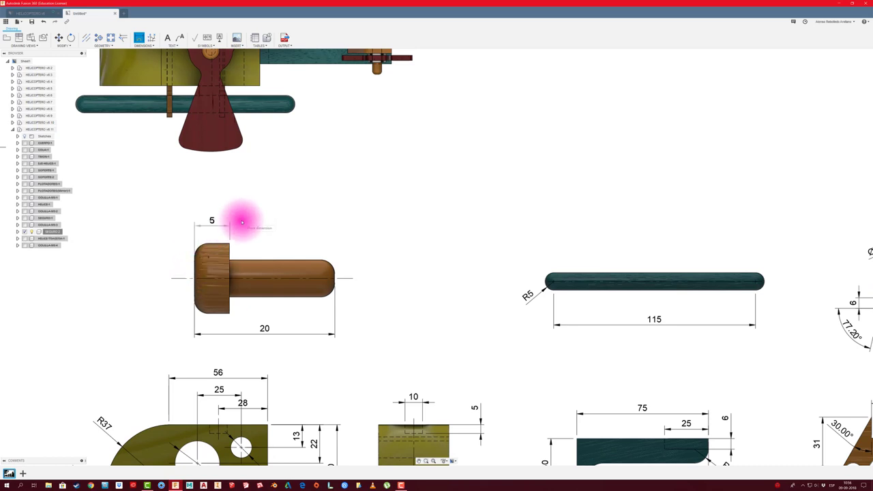
{"action": "left_click", "coordinate": [229, 314]}
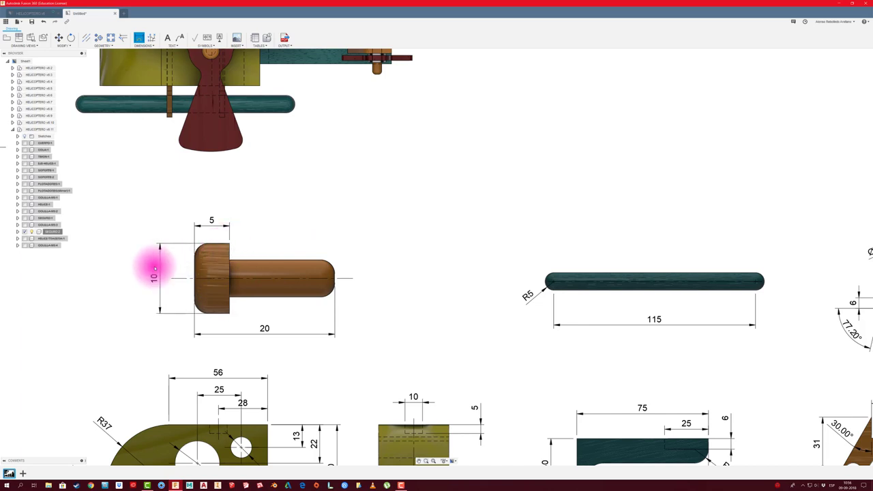
{"action": "left_click", "coordinate": [153, 279]}
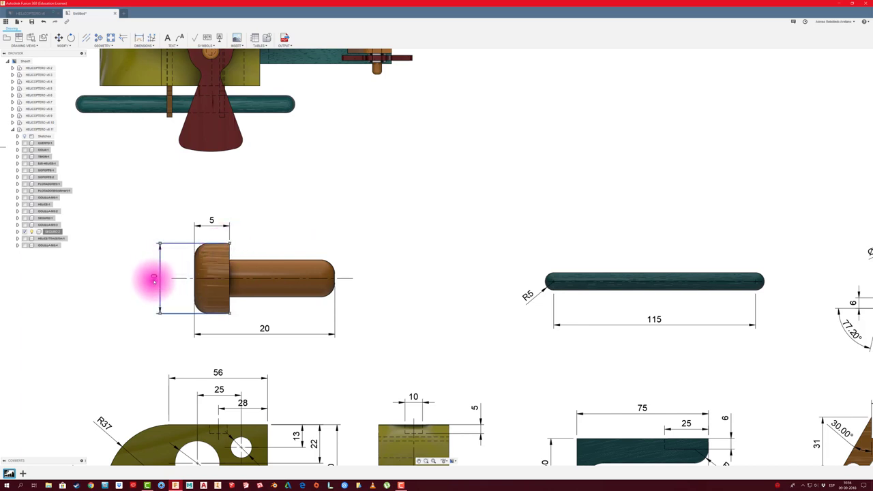
{"action": "double_click", "coordinate": [153, 279]}
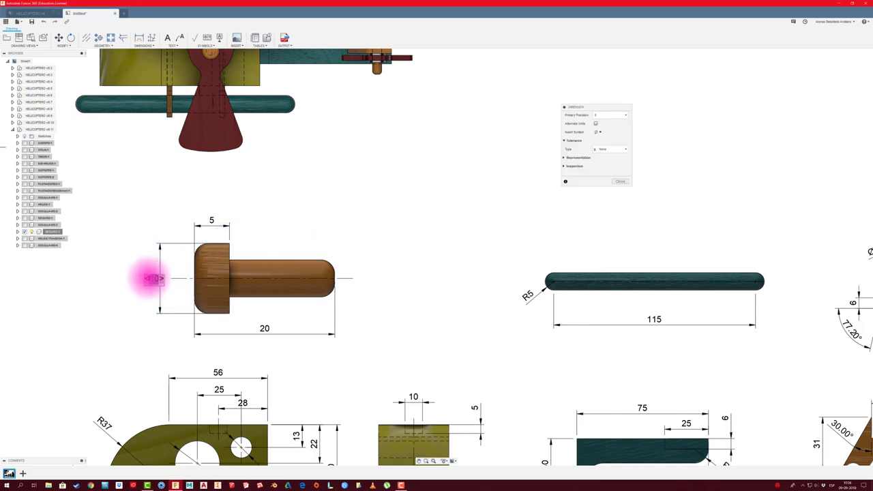
{"action": "left_click", "coordinate": [598, 133]}
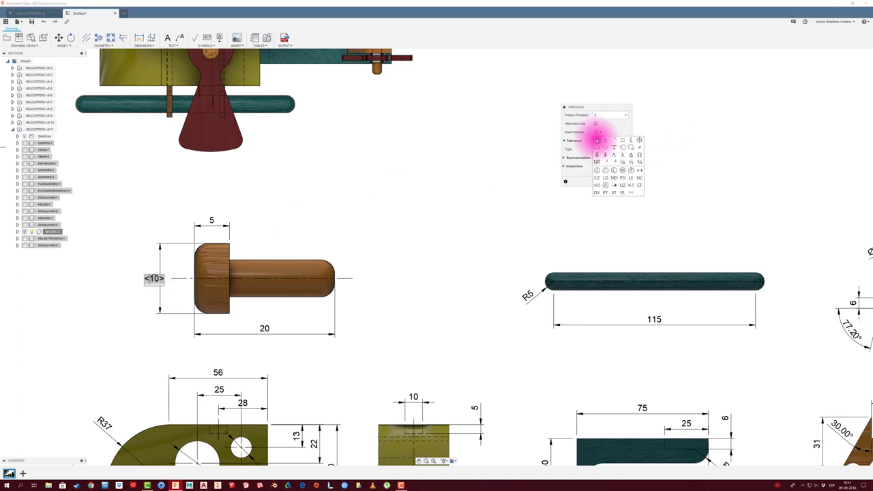
{"action": "left_click", "coordinate": [596, 140]}
{"action": "left_click", "coordinate": [619, 182]}
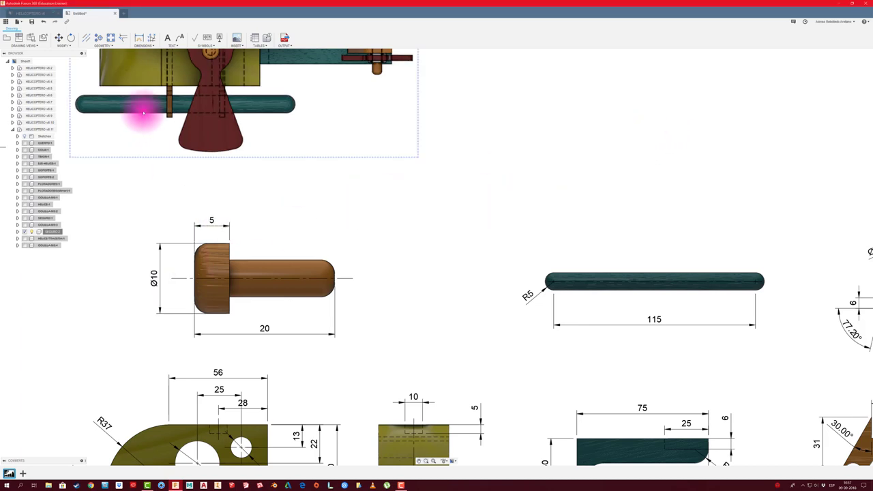
- Add an R2 radius on the bolt head's corner
{"action": "left_click", "coordinate": [139, 38]}
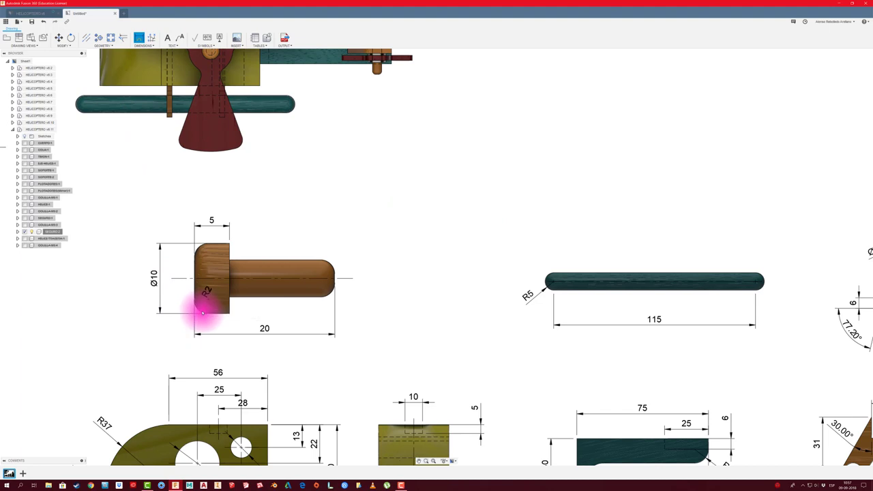
{"action": "left_click", "coordinate": [175, 339]}
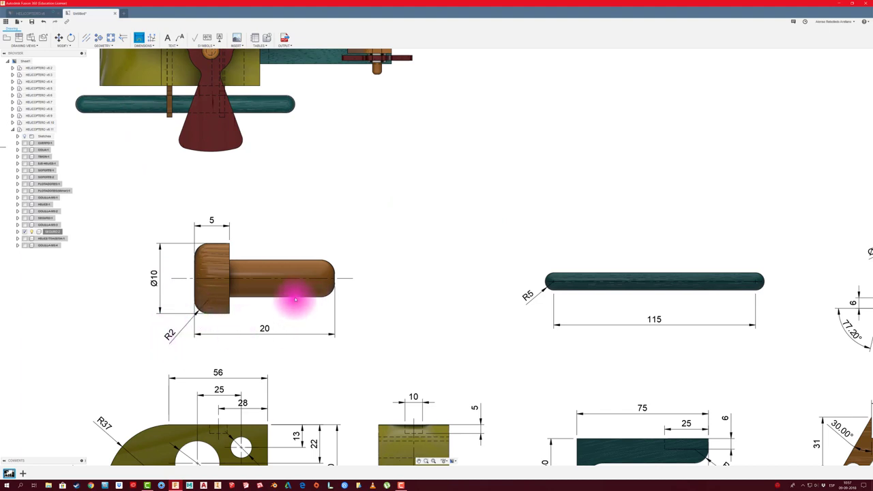
{"action": "left_click", "coordinate": [296, 298]}
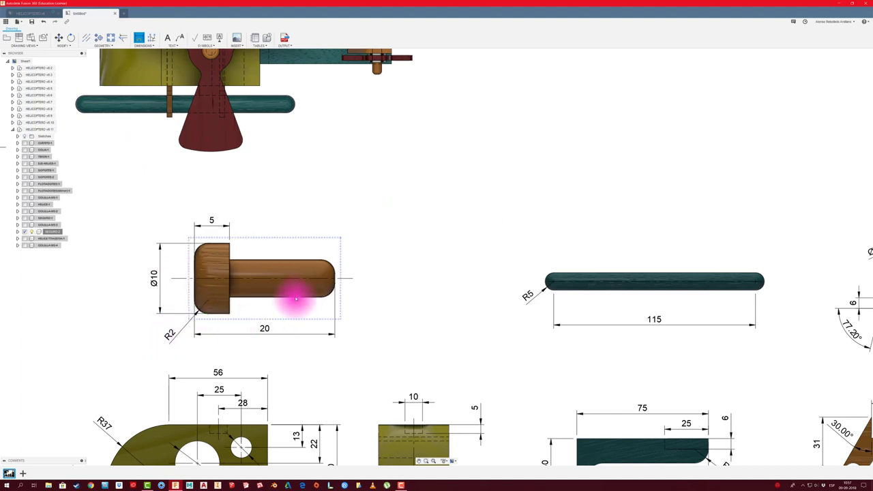
- Dimension the rod end as Ø5 using the diameter symbol
{"action": "left_click", "coordinate": [140, 38]}
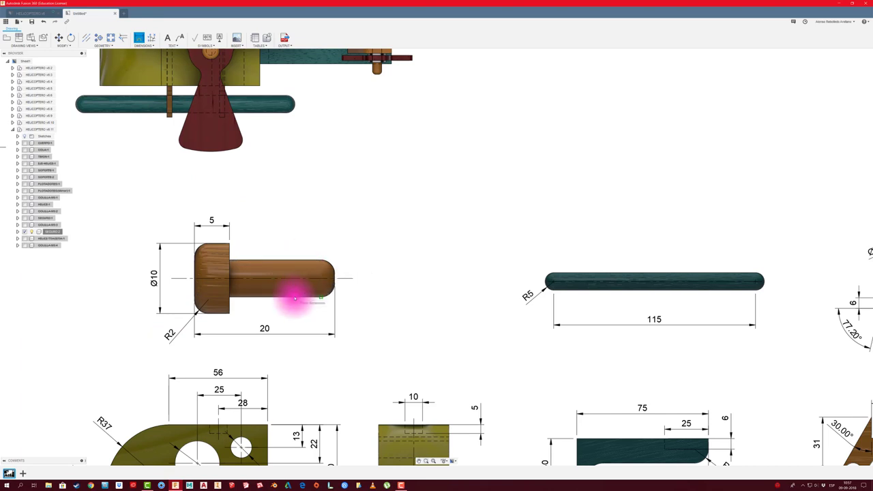
{"action": "left_click", "coordinate": [298, 298]}
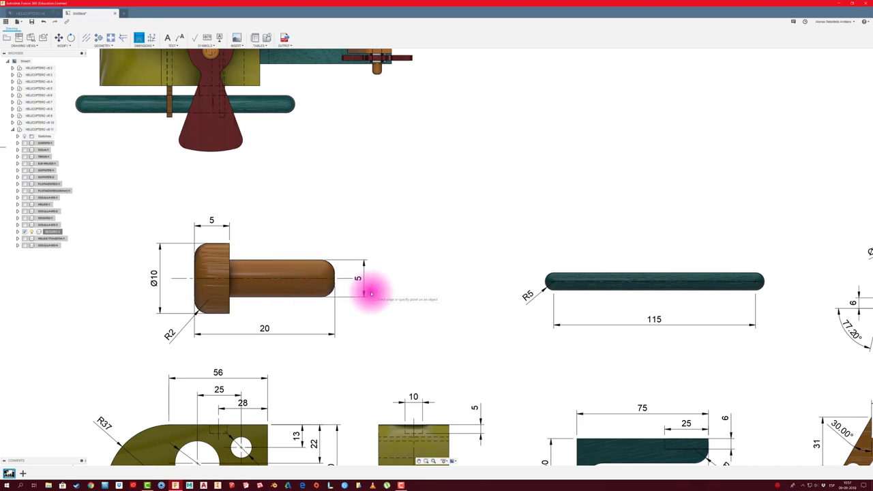
{"action": "key", "text": "Escape"}
{"action": "double_click", "coordinate": [358, 279]}
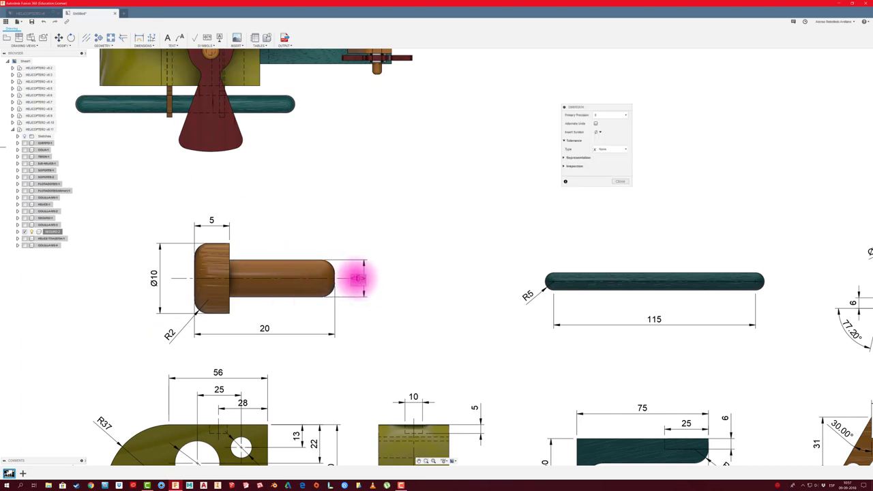
{"action": "left_click", "coordinate": [599, 131]}
{"action": "left_click", "coordinate": [600, 154]}
{"action": "left_click", "coordinate": [619, 181]}
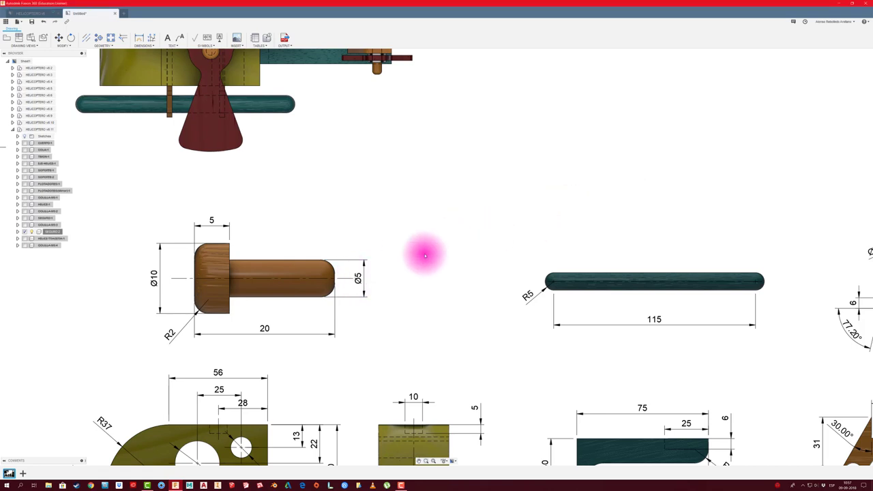
- Add an R2 radius at the rod's tip
{"action": "left_click", "coordinate": [172, 93]}
{"action": "left_click", "coordinate": [141, 39]}
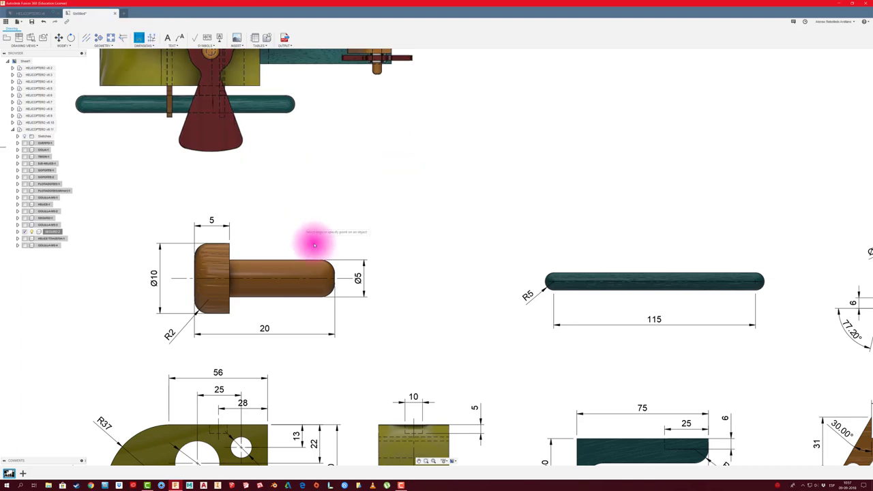
{"action": "left_click", "coordinate": [358, 238]}
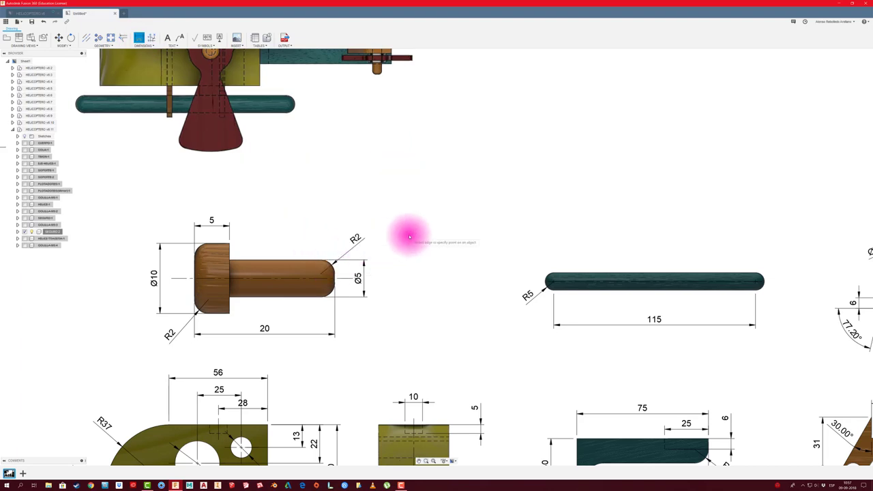
{"action": "left_click", "coordinate": [266, 37]}
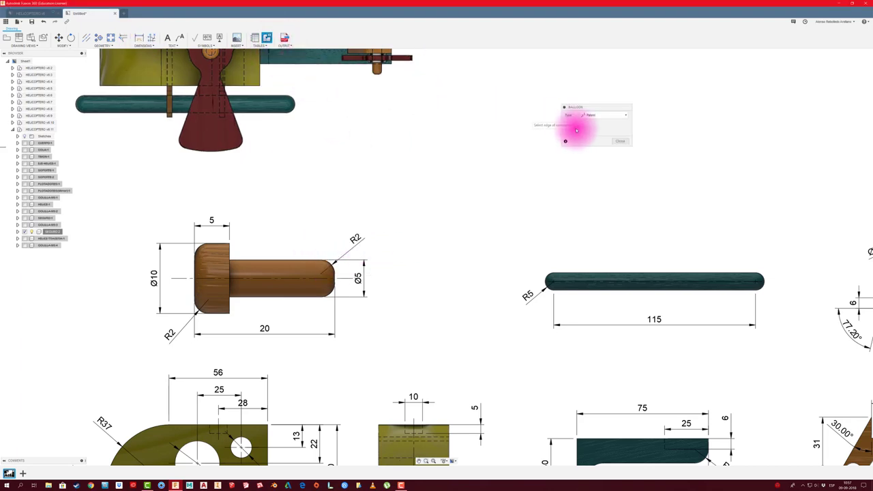
- Attach numbered balloon 10 to the peg, placed above it
{"action": "left_click", "coordinate": [277, 257]}
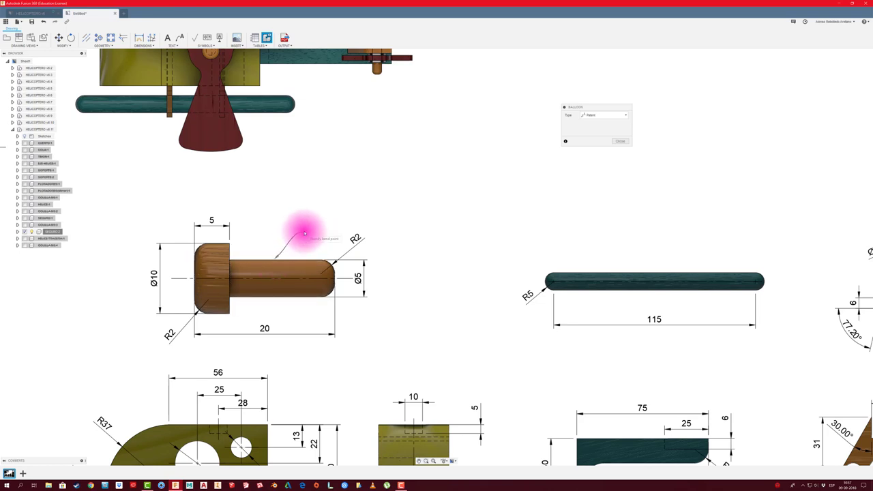
{"action": "left_click", "coordinate": [304, 231]}
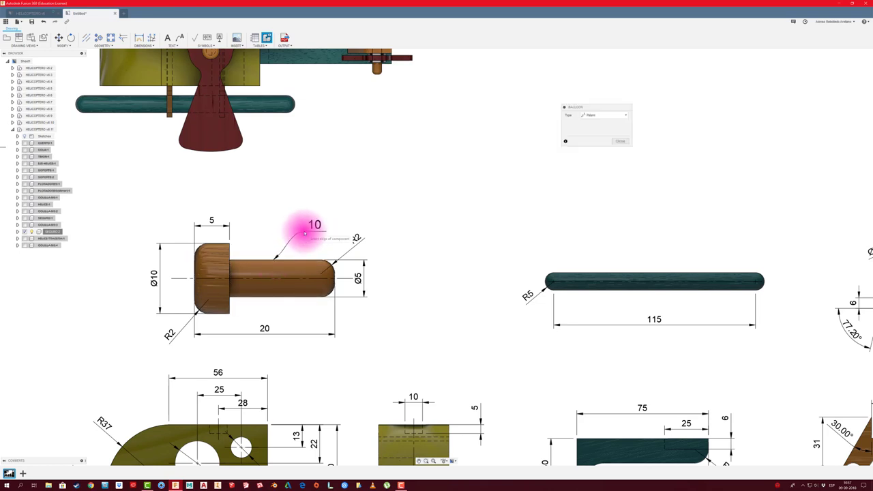
{"action": "left_click", "coordinate": [621, 140]}
- Add an 'Esc 4:1' scale note above the peg view, closer to the view
{"action": "left_click", "coordinate": [167, 37]}
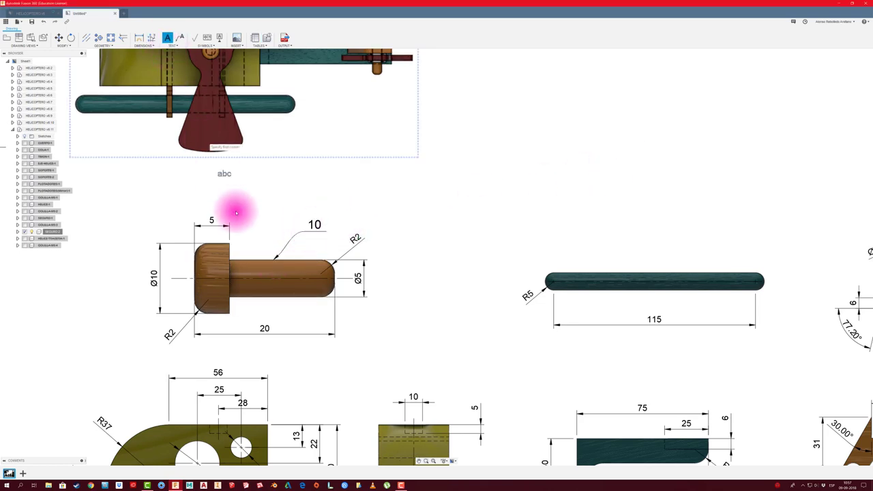
{"action": "left_click", "coordinate": [180, 189]}
{"action": "left_click", "coordinate": [277, 213]}
{"action": "type", "text": "Esc 4:"}
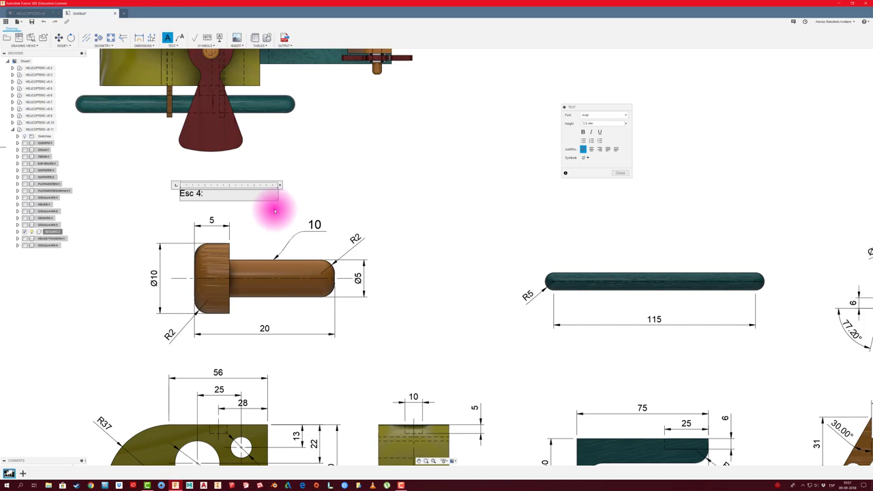
{"action": "type", "text": "1"}
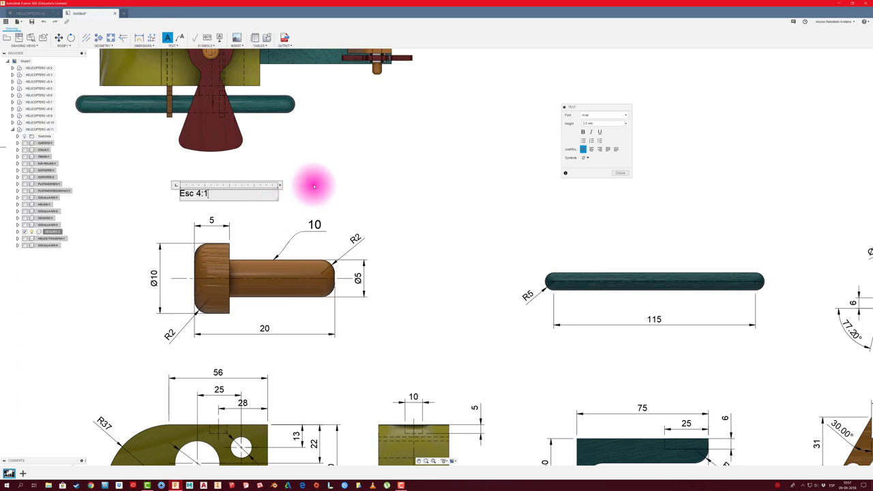
{"action": "left_click", "coordinate": [620, 173]}
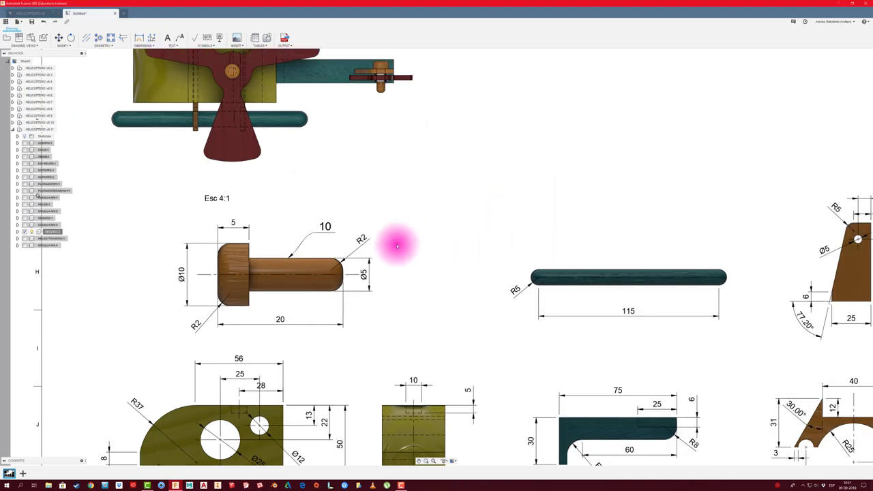
{"action": "scroll", "coordinate": [399, 243], "scroll_direction": "down", "scroll_amount": 2}
{"action": "scroll", "coordinate": [325, 228], "scroll_direction": "down", "scroll_amount": 1}
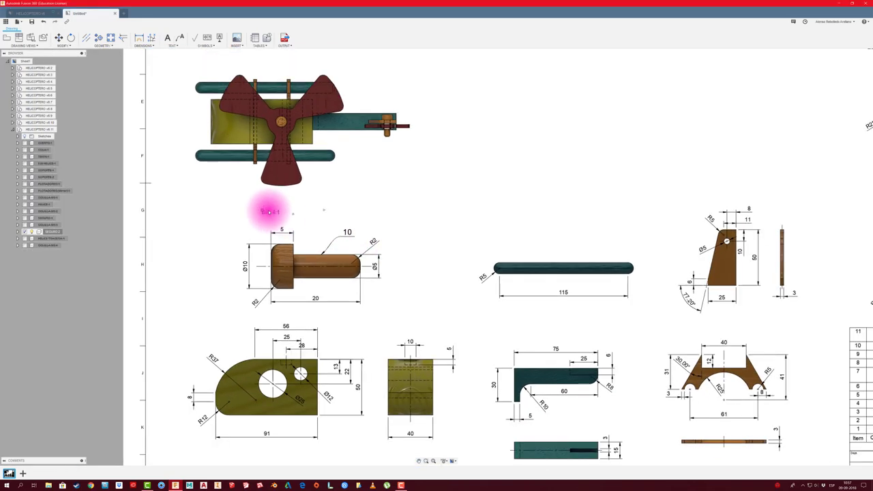
{"action": "left_click_drag", "start_coordinate": [261, 212], "coordinate": [300, 224]}
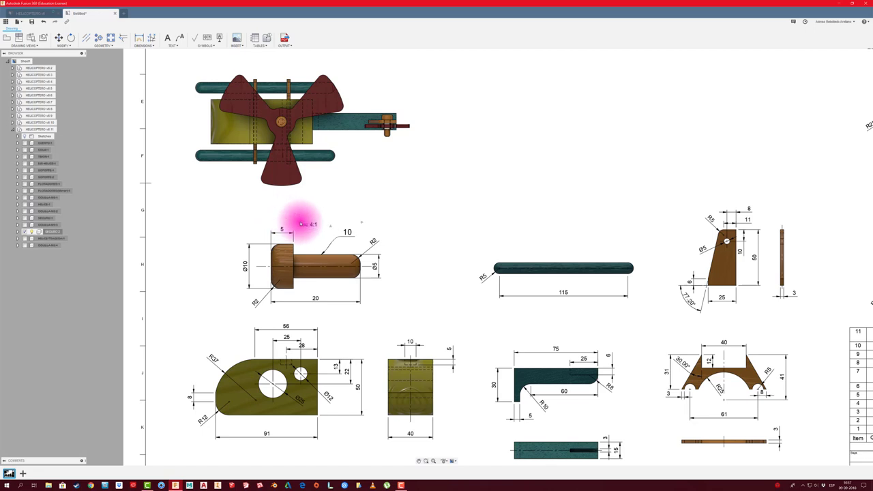
{"action": "scroll", "coordinate": [432, 204], "scroll_direction": "down", "scroll_amount": 1}
{"action": "scroll", "coordinate": [436, 207], "scroll_direction": "down", "scroll_amount": 1}
- Move the lower rows of part views down the sheet together
{"action": "scroll", "coordinate": [439, 213], "scroll_direction": "down", "scroll_amount": 1}
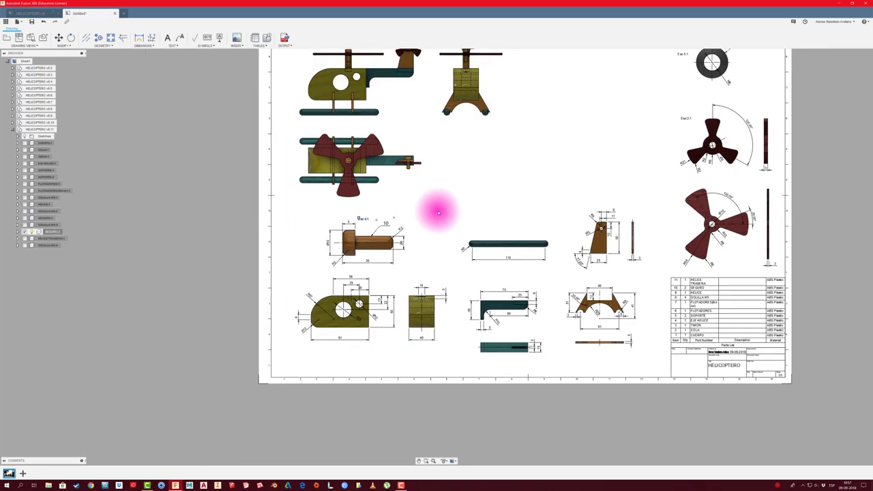
{"action": "scroll", "coordinate": [439, 213], "scroll_direction": "down", "scroll_amount": 1}
{"action": "mouse_move", "coordinate": [276, 208]}
{"action": "left_mouse_down"}
{"action": "mouse_move", "coordinate": [573, 366]}
{"action": "mouse_move", "coordinate": [631, 386]}
{"action": "left_mouse_up"}
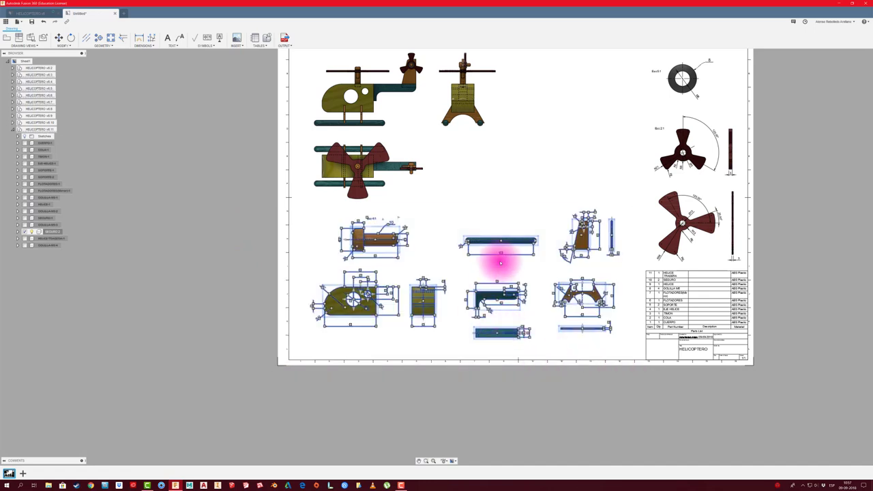
{"action": "left_click_drag", "start_coordinate": [501, 253], "coordinate": [500, 280]}
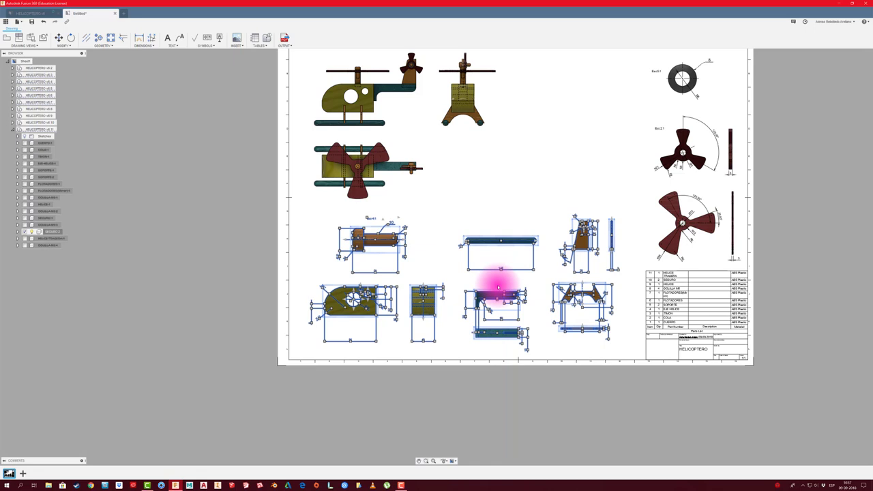
{"action": "left_click", "coordinate": [516, 393]}
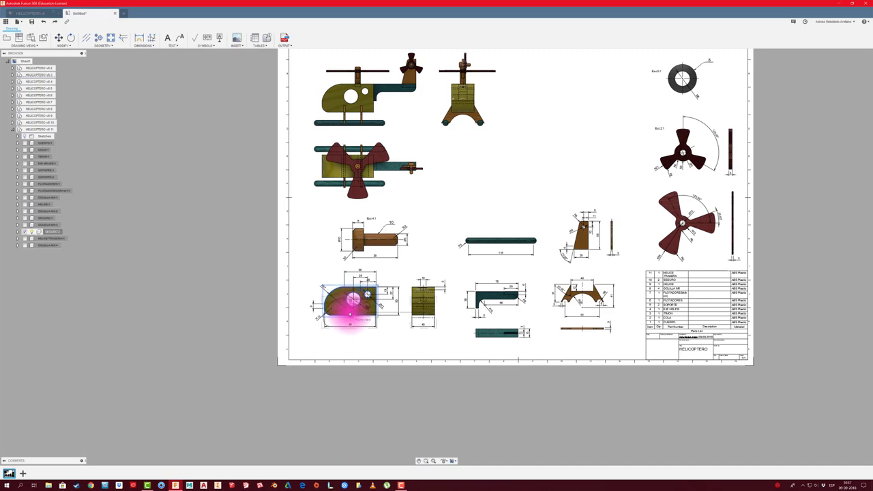
- Lower the plate, L-shaped and arch-shaped views into alignment
{"action": "left_click_drag", "start_coordinate": [352, 298], "coordinate": [351, 308]}
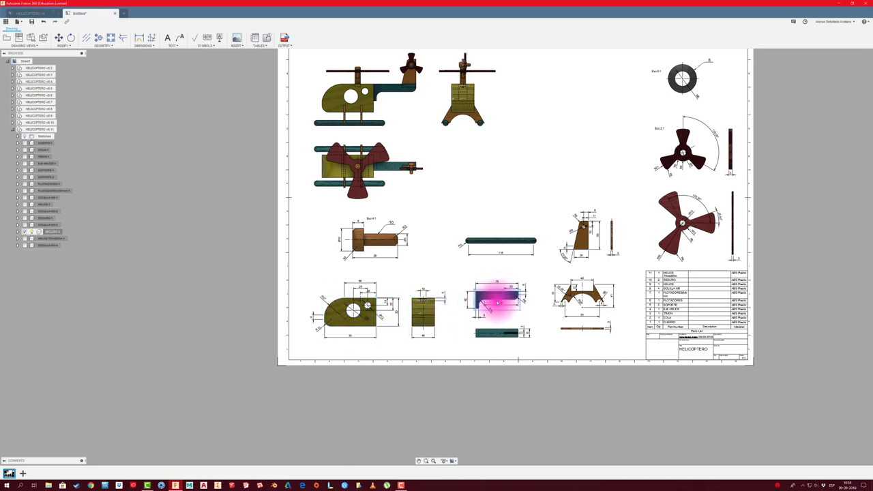
{"action": "left_click_drag", "start_coordinate": [497, 308], "coordinate": [497, 335]}
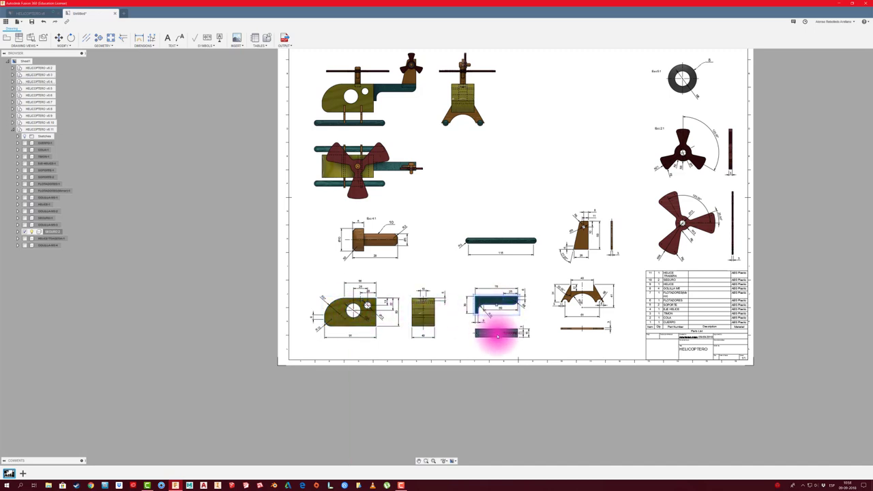
{"action": "left_click", "coordinate": [578, 300]}
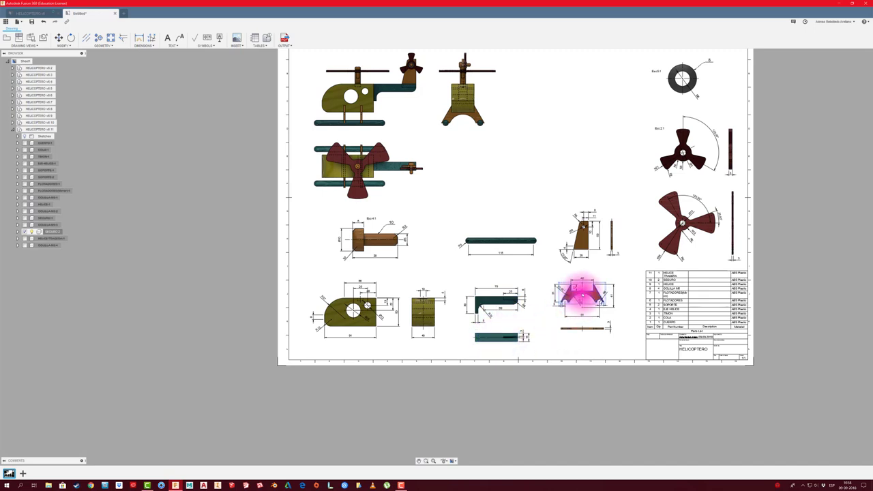
{"action": "left_click_drag", "start_coordinate": [581, 305], "coordinate": [572, 331]}
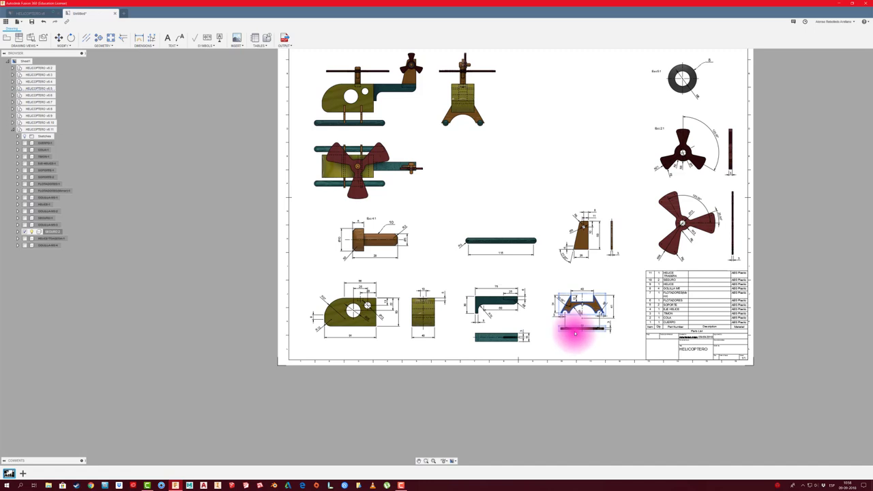
- Lower the tapered side view and the long rod view to align rows
{"action": "left_click", "coordinate": [581, 333]}
{"action": "left_click", "coordinate": [578, 243]}
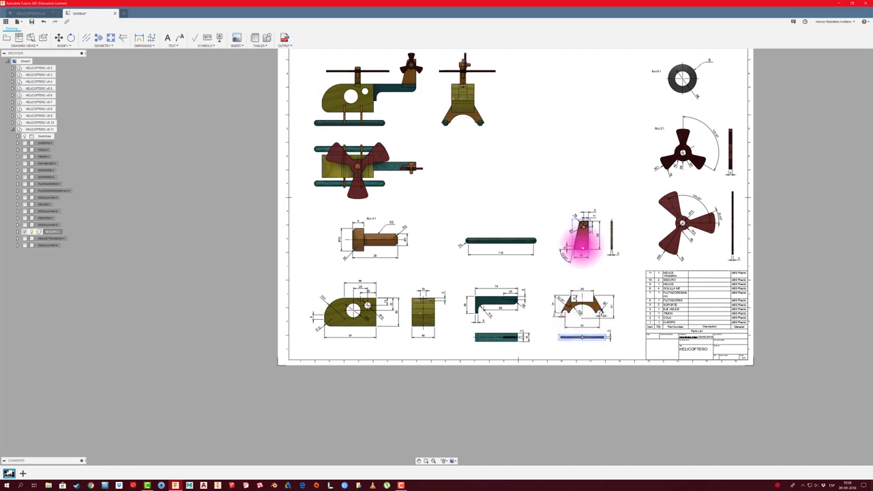
{"action": "left_click", "coordinate": [584, 235]}
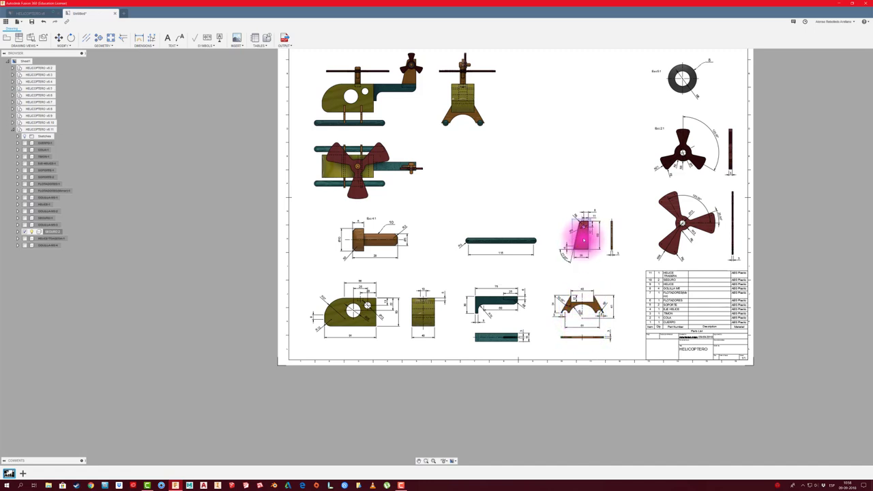
{"action": "left_click_drag", "start_coordinate": [582, 235], "coordinate": [582, 270]}
{"action": "left_click", "coordinate": [518, 244]}
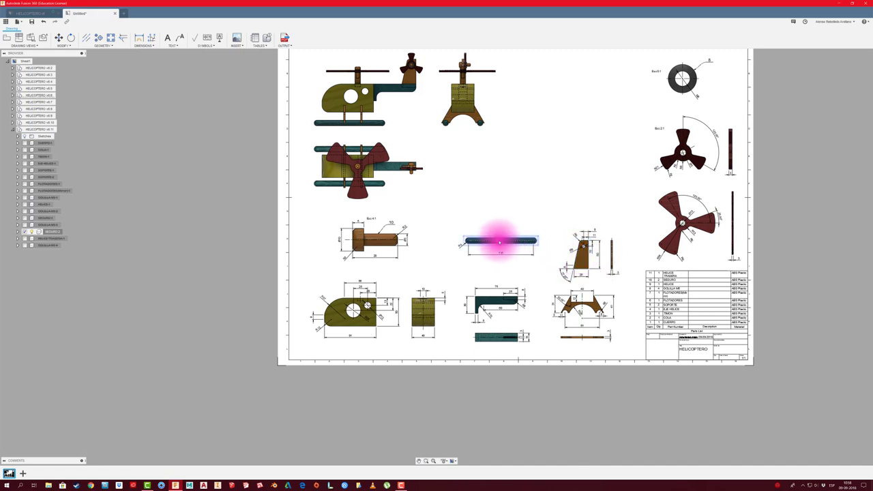
{"action": "left_click_drag", "start_coordinate": [500, 242], "coordinate": [503, 255]}
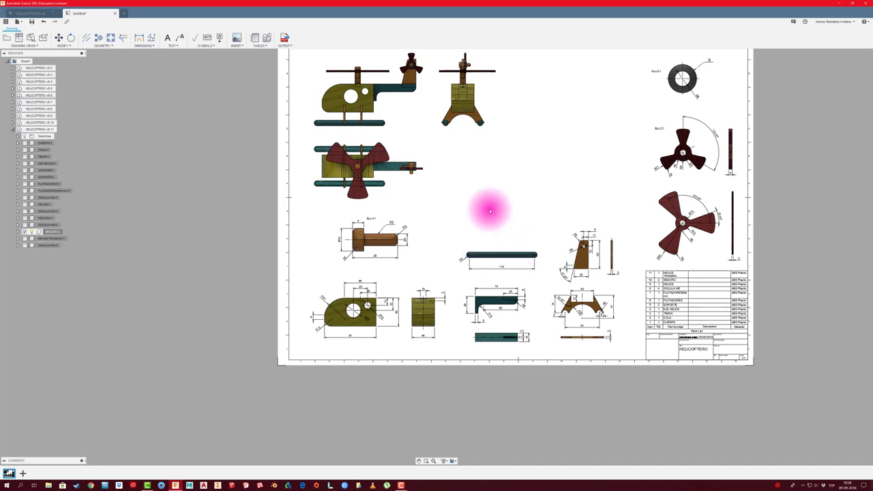
{"action": "left_click", "coordinate": [379, 242]}
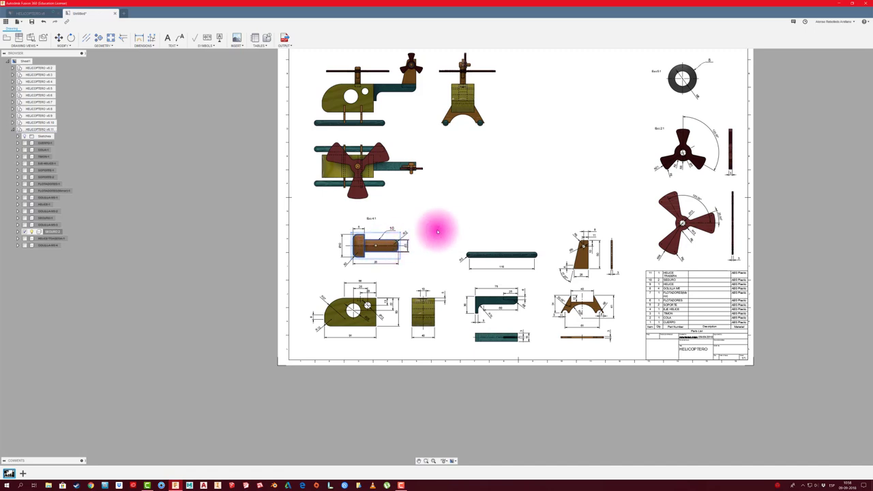
- Place a parts list for the helicopter side view on the sheet
{"action": "scroll", "coordinate": [436, 201], "scroll_direction": "down", "scroll_amount": 2}
{"action": "scroll", "coordinate": [422, 174], "scroll_direction": "down", "scroll_amount": 1}
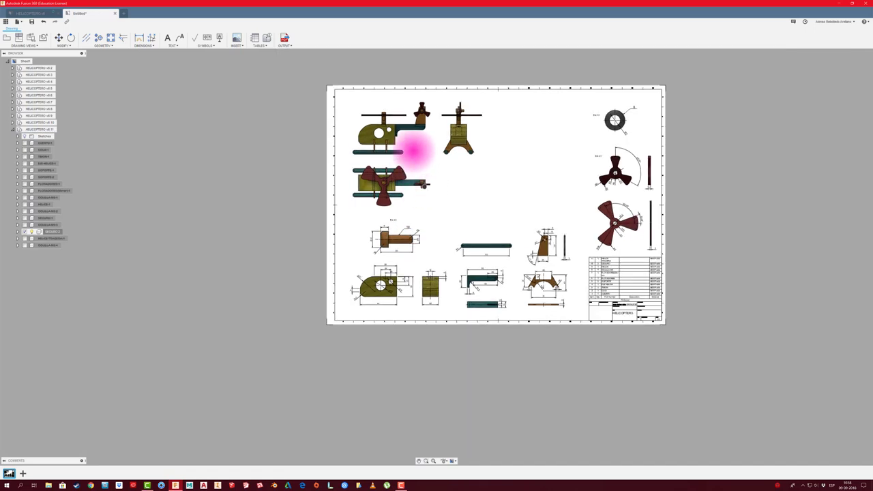
{"action": "left_click", "coordinate": [410, 157]}
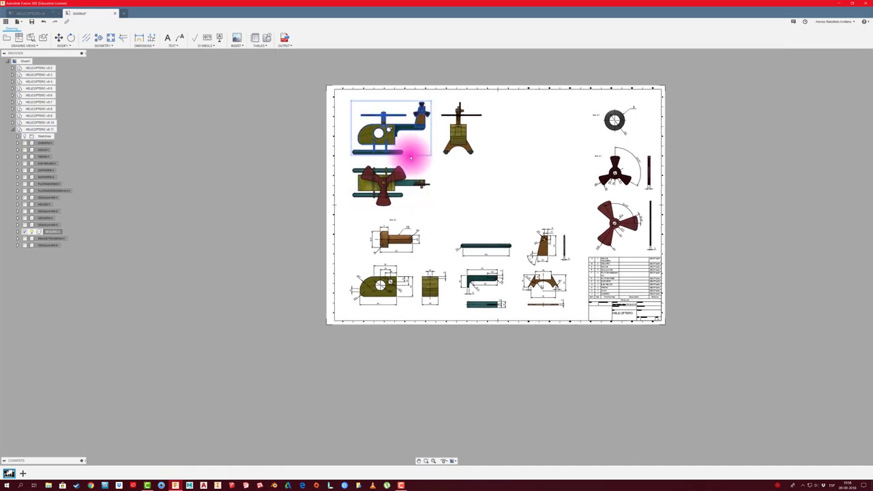
{"action": "left_click", "coordinate": [255, 37]}
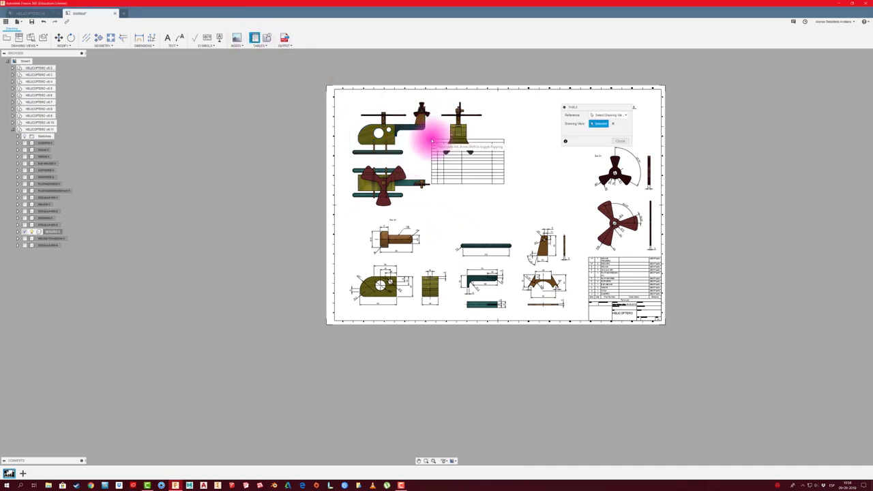
{"action": "left_click", "coordinate": [495, 144]}
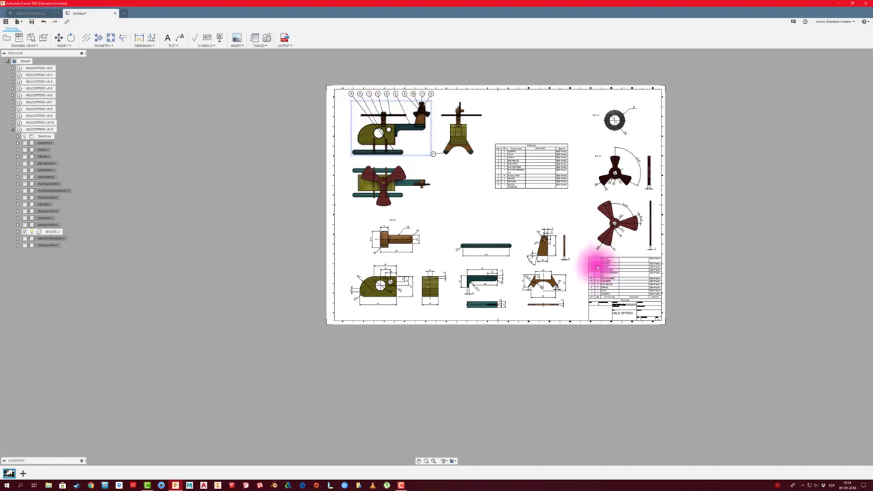
- Delete both the old parts list and the newly placed one
{"action": "left_click", "coordinate": [602, 270]}
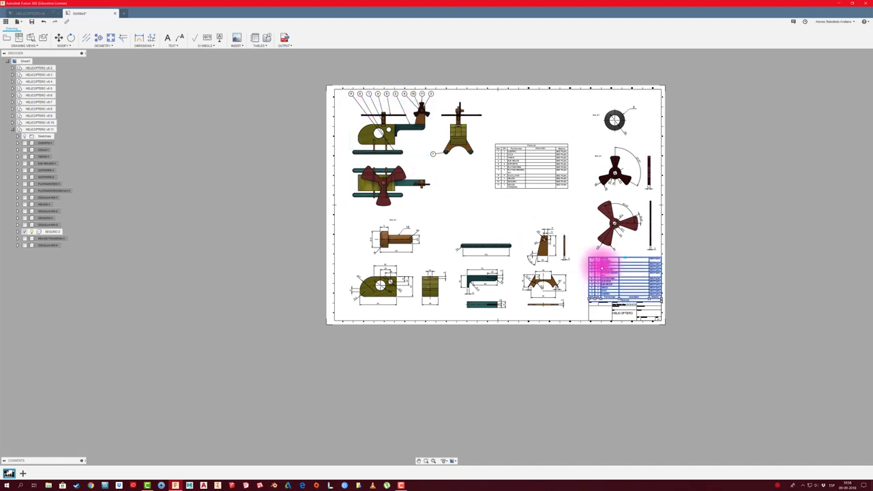
{"action": "key", "text": "Delete"}
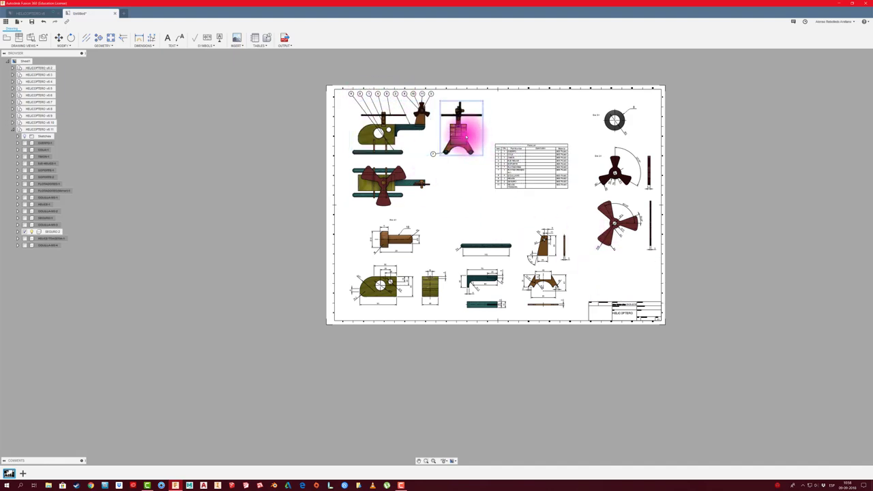
{"action": "left_click", "coordinate": [518, 175]}
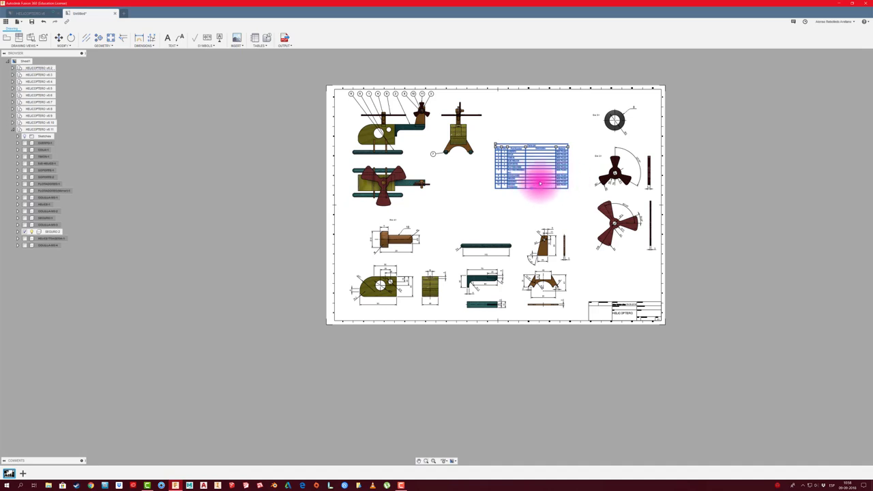
{"action": "key", "text": "Escape"}
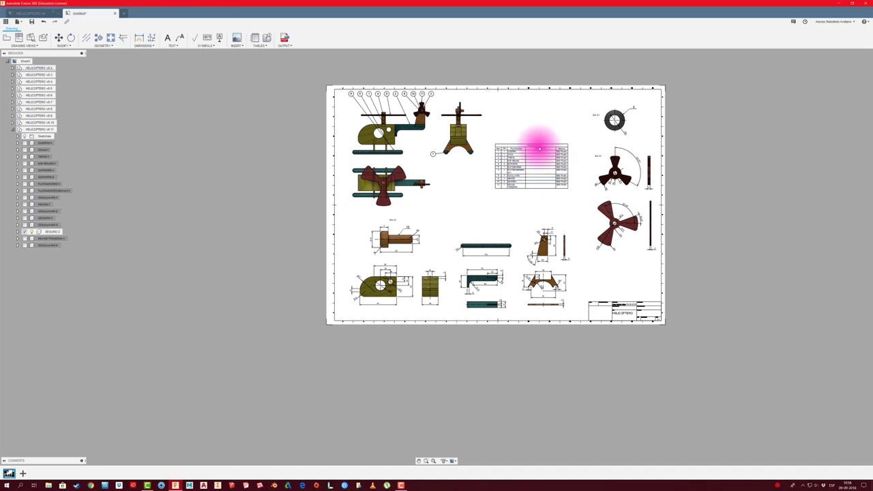
{"action": "left_click", "coordinate": [561, 163]}
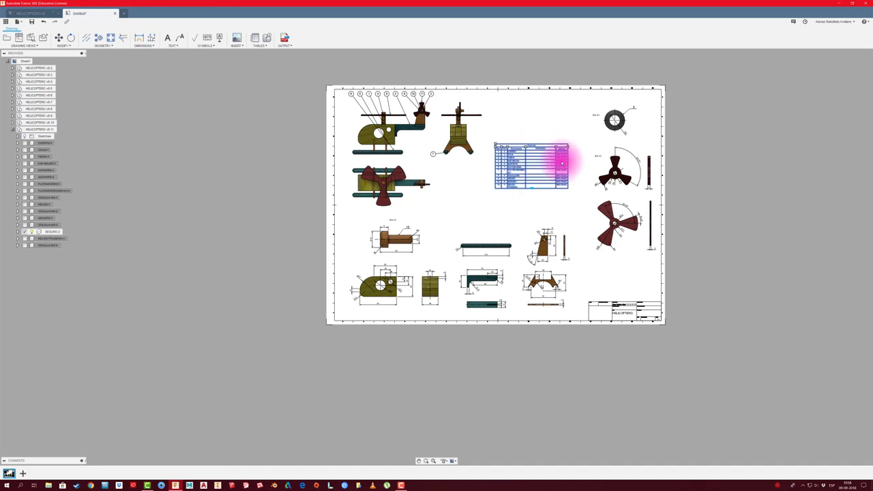
{"action": "key", "text": "Delete"}
{"action": "left_click", "coordinate": [255, 38]}
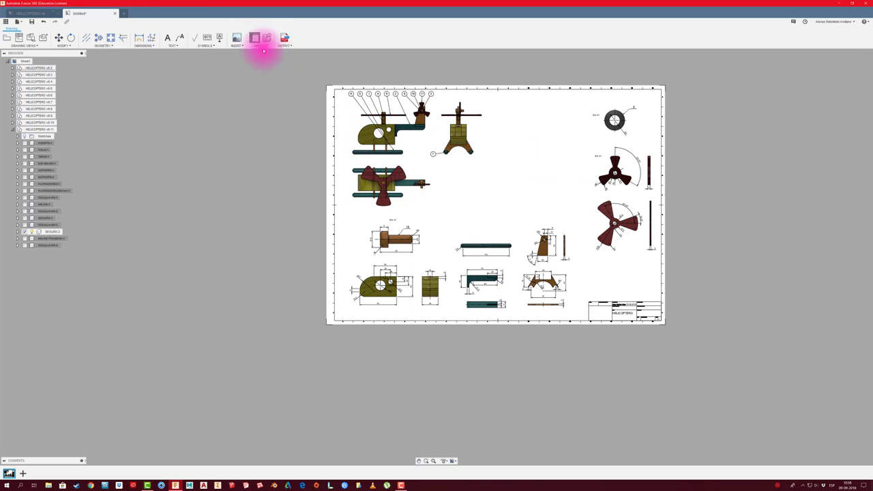
- Place a helicopter parts list, then delete it after it lands misplaced
{"action": "left_click", "coordinate": [412, 156]}
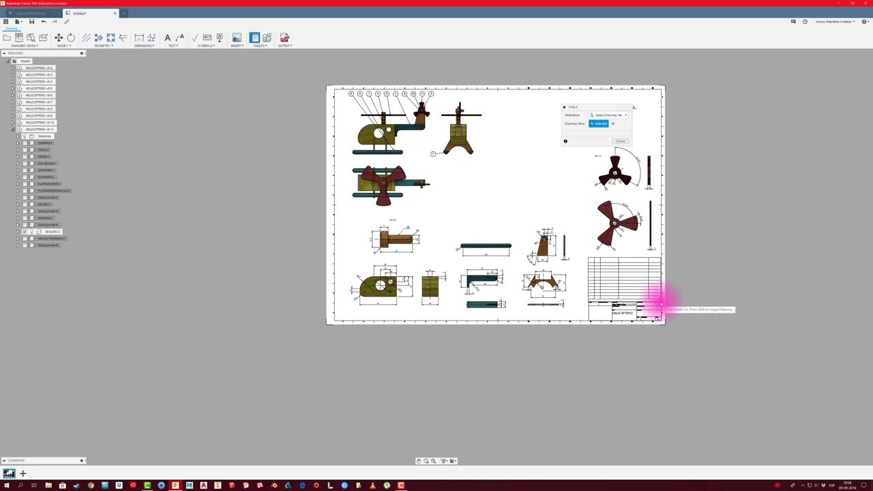
{"action": "left_click", "coordinate": [665, 303]}
{"action": "scroll", "coordinate": [672, 304], "scroll_direction": "up", "scroll_amount": 1}
{"action": "scroll", "coordinate": [672, 303], "scroll_direction": "up", "scroll_amount": 2}
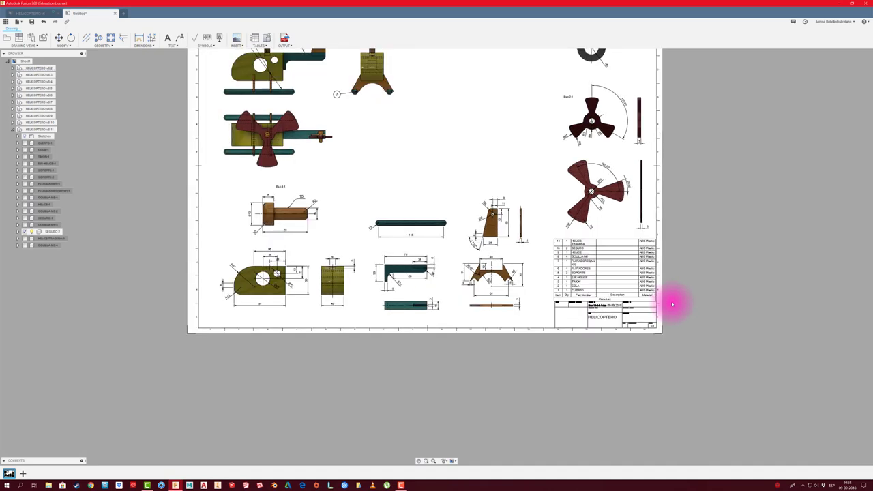
{"action": "scroll", "coordinate": [672, 303], "scroll_direction": "up", "scroll_amount": 1}
{"action": "scroll", "coordinate": [647, 290], "scroll_direction": "up", "scroll_amount": 2}
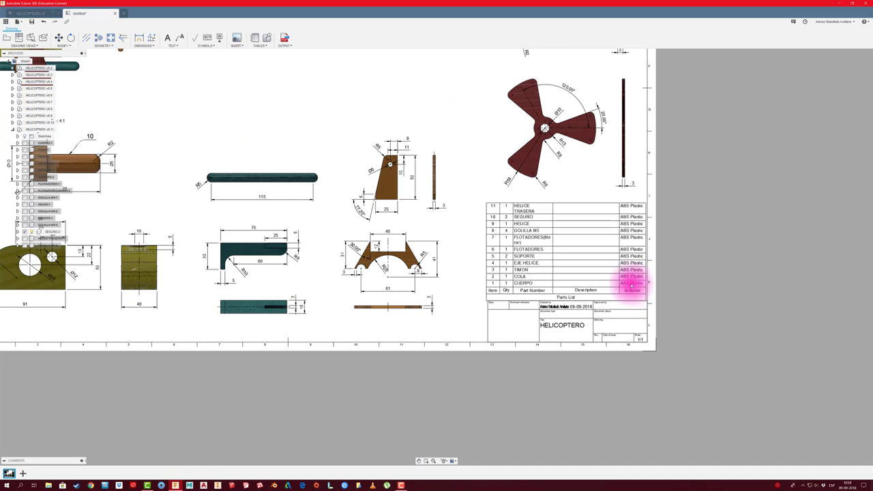
{"action": "left_click", "coordinate": [535, 239]}
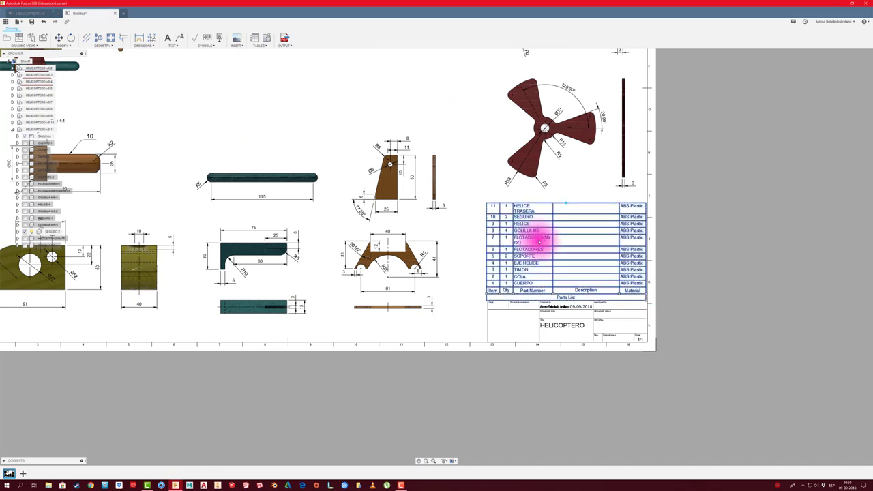
{"action": "key", "text": "Delete"}
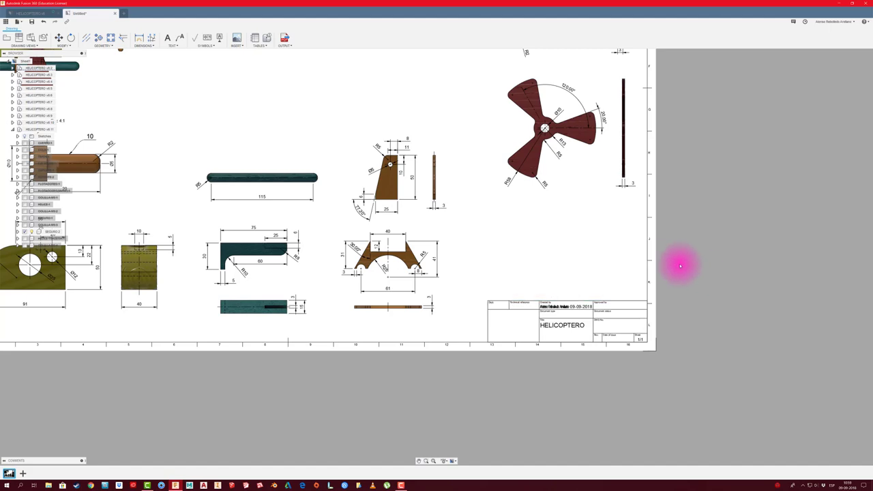
- Place the helicopter parts list flush on top of the title block
{"action": "scroll", "coordinate": [619, 243], "scroll_direction": "down", "scroll_amount": 2}
{"action": "scroll", "coordinate": [474, 148], "scroll_direction": "down", "scroll_amount": 2}
{"action": "scroll", "coordinate": [456, 184], "scroll_direction": "down", "scroll_amount": 1}
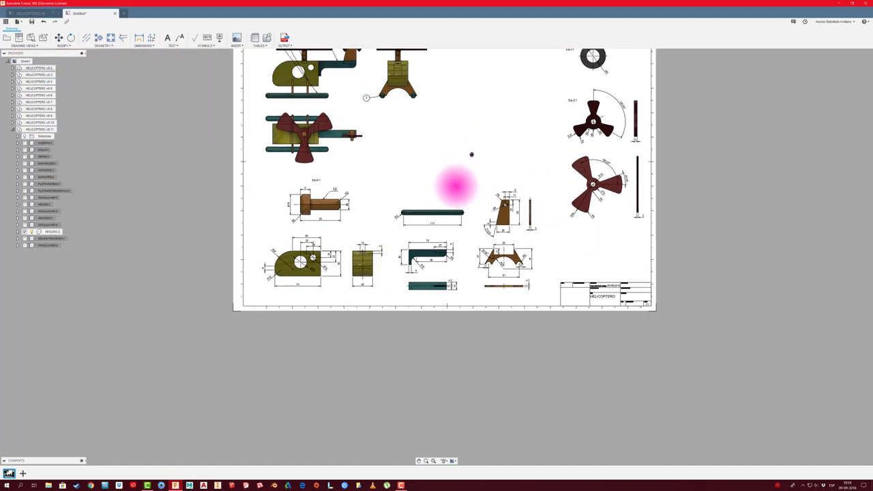
{"action": "scroll", "coordinate": [457, 184], "scroll_direction": "down", "scroll_amount": 1}
{"action": "middle_click_drag", "start_coordinate": [456, 183], "coordinate": [442, 219]}
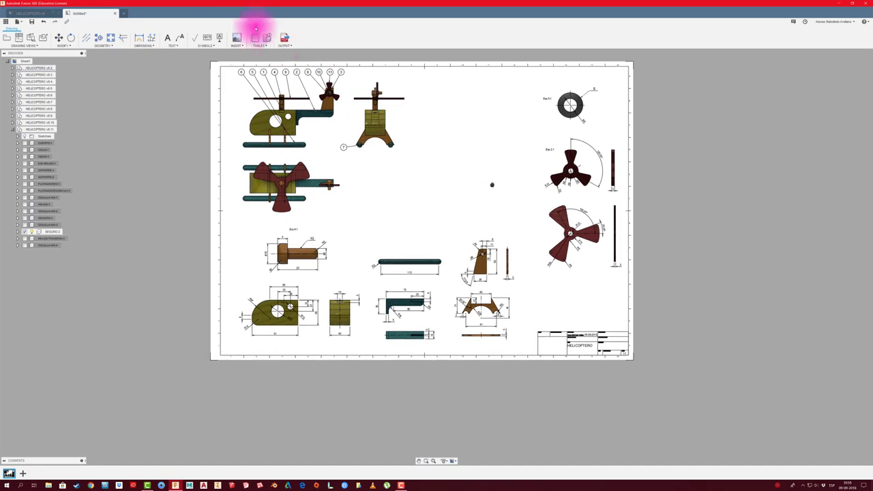
{"action": "left_click", "coordinate": [255, 38]}
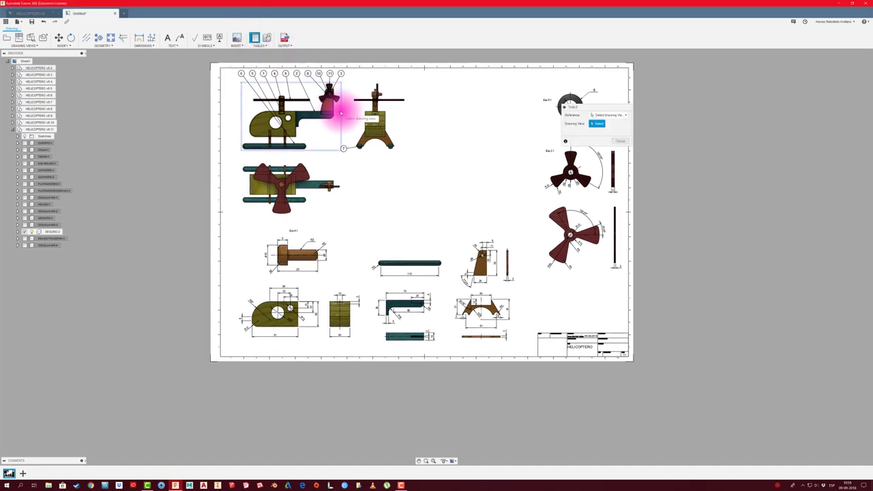
{"action": "left_click", "coordinate": [340, 112]}
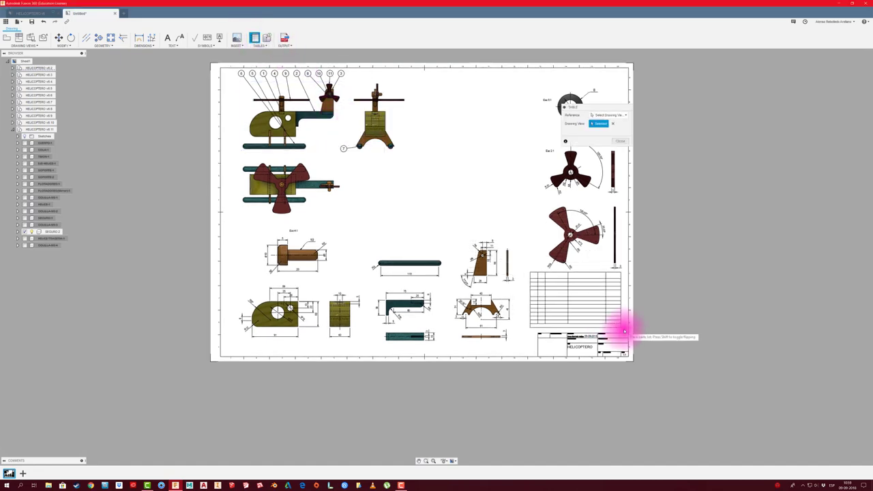
{"action": "scroll", "coordinate": [627, 333], "scroll_direction": "up", "scroll_amount": 1}
{"action": "scroll", "coordinate": [627, 333], "scroll_direction": "up", "scroll_amount": 2}
{"action": "scroll", "coordinate": [628, 334], "scroll_direction": "up", "scroll_amount": 1}
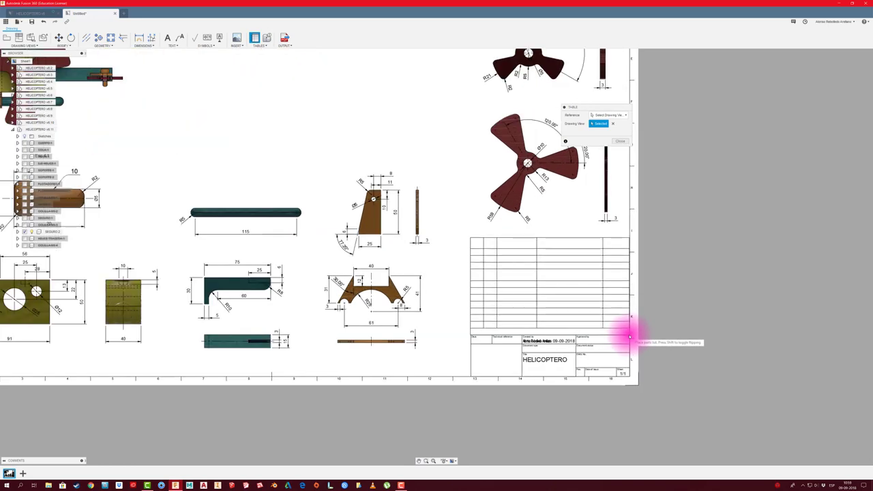
{"action": "left_click", "coordinate": [630, 335]}
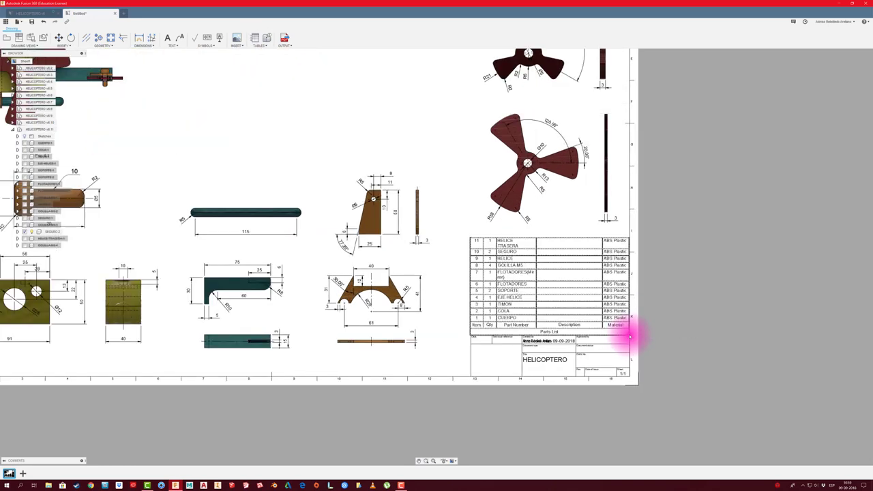
{"action": "scroll", "coordinate": [671, 323], "scroll_direction": "down", "scroll_amount": 3}
{"action": "scroll", "coordinate": [670, 323], "scroll_direction": "down", "scroll_amount": 2}
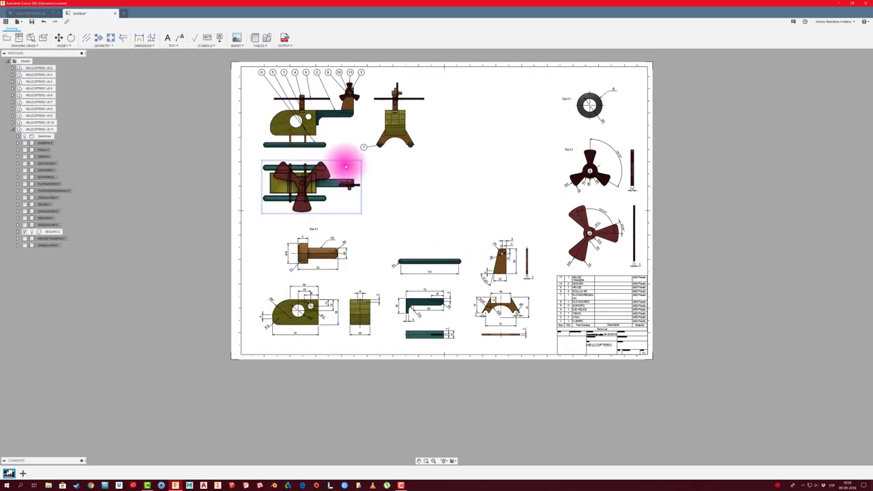
- Move balloon 7 below and to the right of the wheel
{"action": "scroll", "coordinate": [357, 151], "scroll_direction": "up", "scroll_amount": 1}
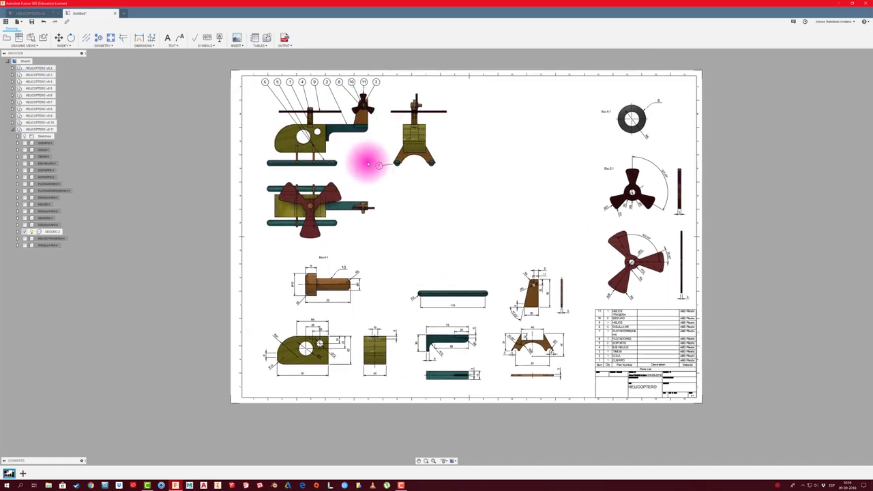
{"action": "scroll", "coordinate": [364, 162], "scroll_direction": "up", "scroll_amount": 2}
{"action": "scroll", "coordinate": [389, 195], "scroll_direction": "up", "scroll_amount": 2}
{"action": "middle_click_drag", "start_coordinate": [392, 186], "coordinate": [391, 229]}
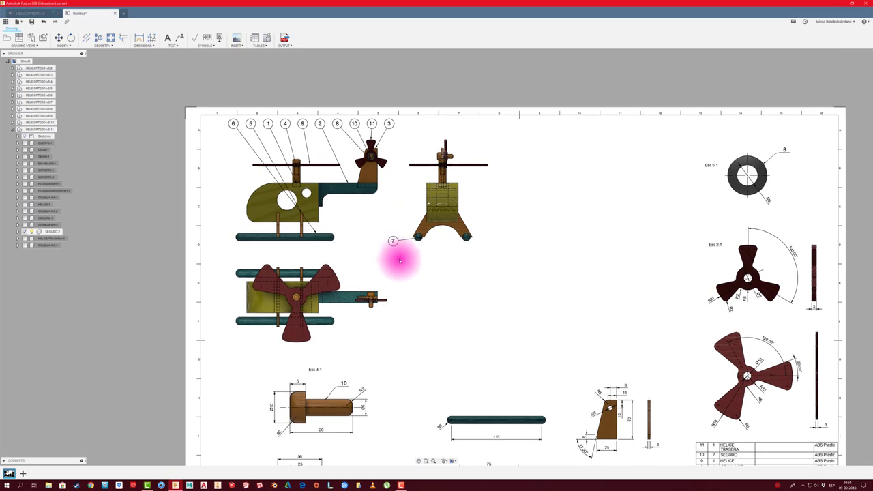
{"action": "scroll", "coordinate": [399, 256], "scroll_direction": "up", "scroll_amount": 2}
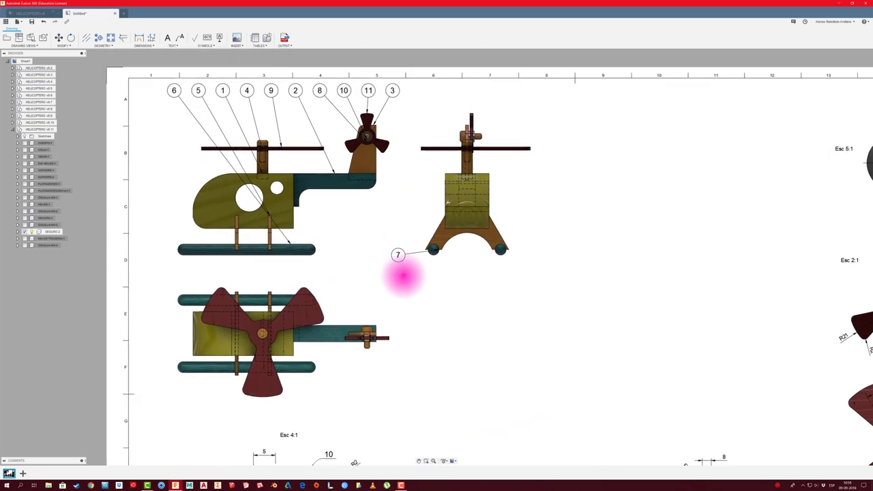
{"action": "left_click_drag", "start_coordinate": [400, 261], "coordinate": [460, 284]}
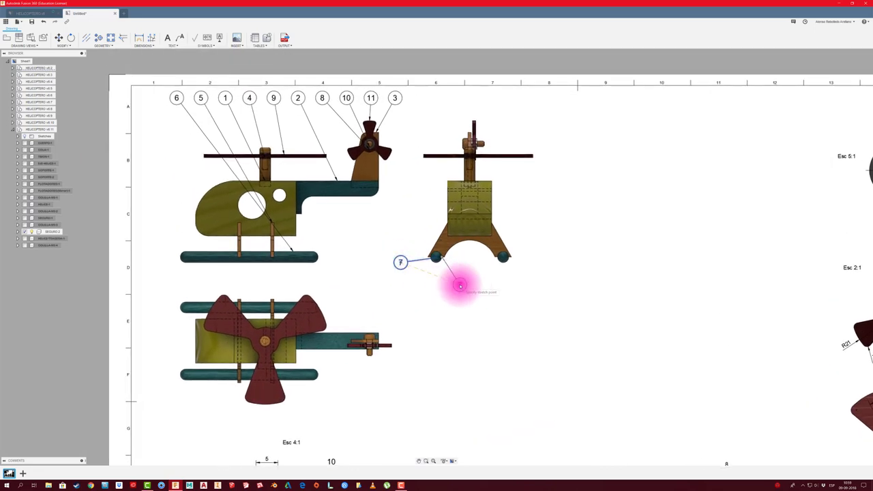
{"action": "scroll", "coordinate": [460, 284], "scroll_direction": "up", "scroll_amount": 2}
{"action": "middle_click_drag", "start_coordinate": [426, 244], "coordinate": [389, 220]}
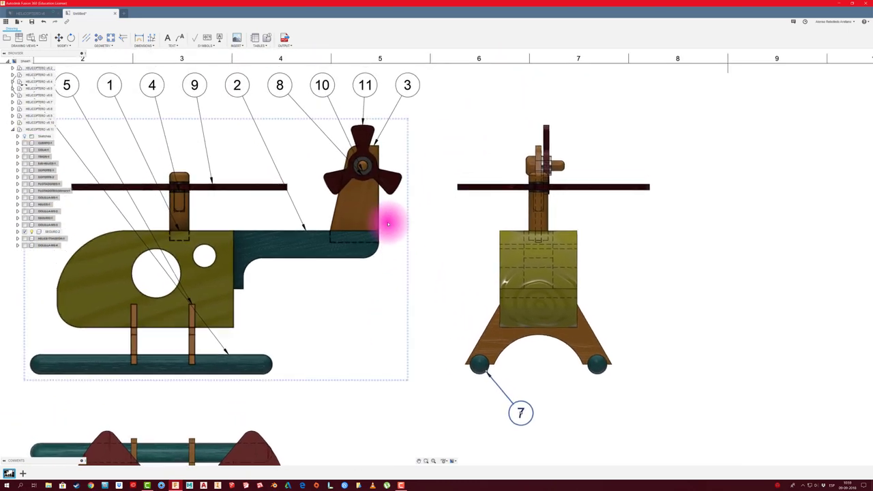
- Place balloons 6 and 5 by the skid and balloon 9 beside the lower view's rotor
{"action": "scroll", "coordinate": [324, 181], "scroll_direction": "down", "scroll_amount": 2}
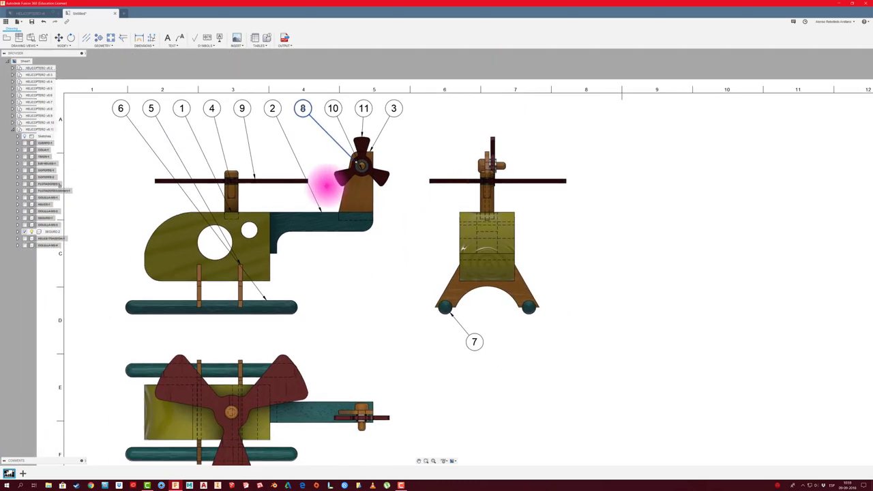
{"action": "left_click", "coordinate": [126, 106]}
{"action": "left_click", "coordinate": [320, 321]}
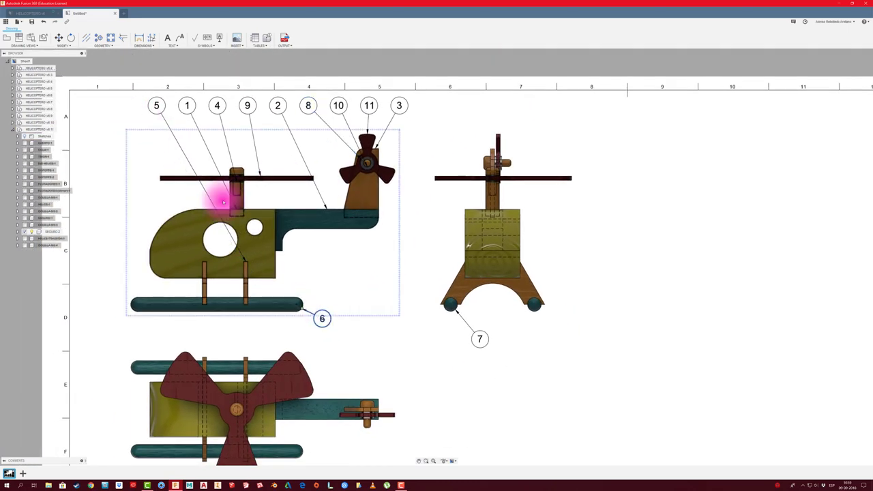
{"action": "left_click_drag", "start_coordinate": [157, 106], "coordinate": [315, 272]}
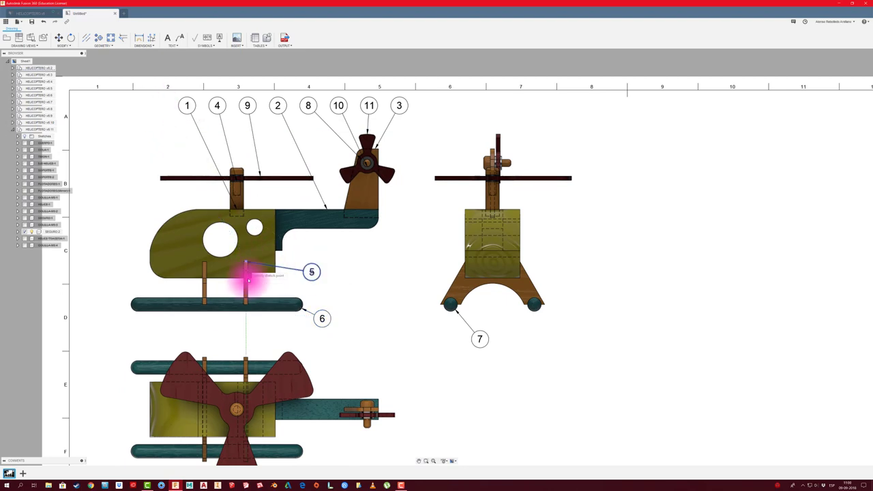
{"action": "scroll", "coordinate": [341, 273], "scroll_direction": "down", "scroll_amount": 2}
{"action": "left_click_drag", "start_coordinate": [274, 153], "coordinate": [336, 333]}
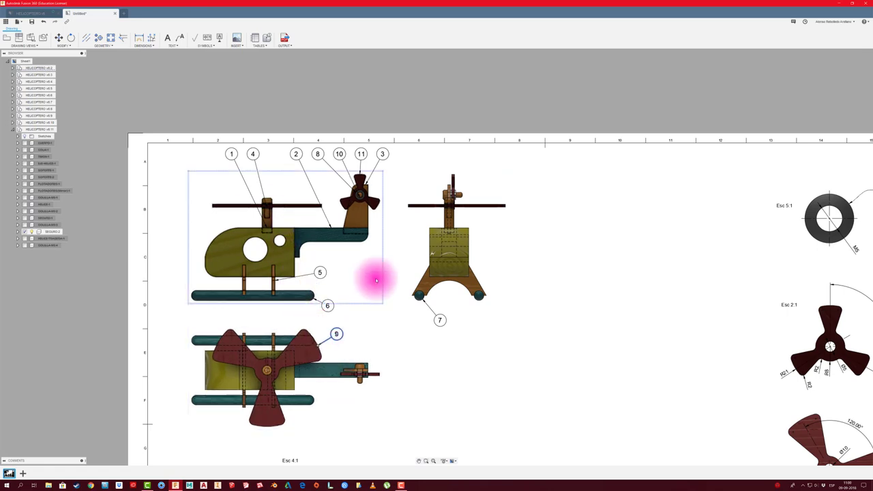
- Put balloon 1 left of the body with its leader on it, and balloon 2 below the tail boom
{"action": "scroll", "coordinate": [276, 208], "scroll_direction": "up", "scroll_amount": 1}
{"action": "scroll", "coordinate": [240, 156], "scroll_direction": "down", "scroll_amount": 2}
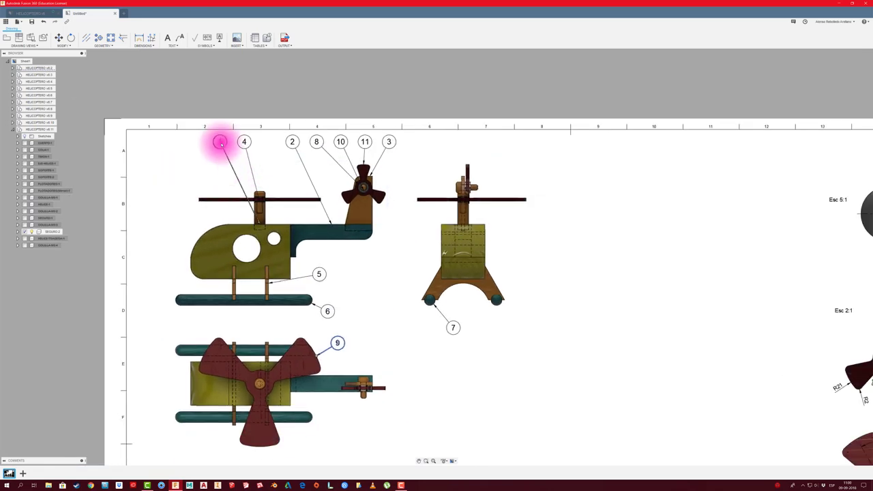
{"action": "left_click_drag", "start_coordinate": [221, 140], "coordinate": [160, 220]}
{"action": "left_click", "coordinate": [201, 237]}
{"action": "scroll", "coordinate": [259, 194], "scroll_direction": "down", "scroll_amount": 1}
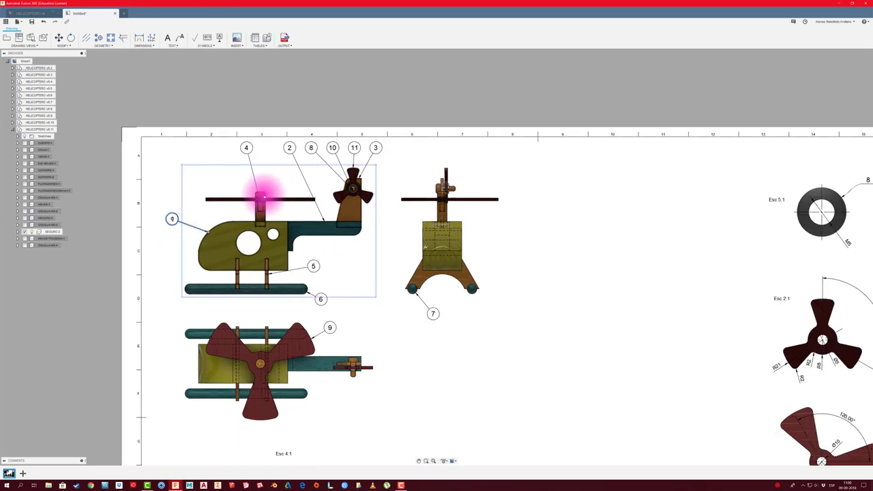
{"action": "scroll", "coordinate": [259, 194], "scroll_direction": "up", "scroll_amount": 1}
{"action": "left_click", "coordinate": [288, 141]}
{"action": "left_click", "coordinate": [357, 272]}
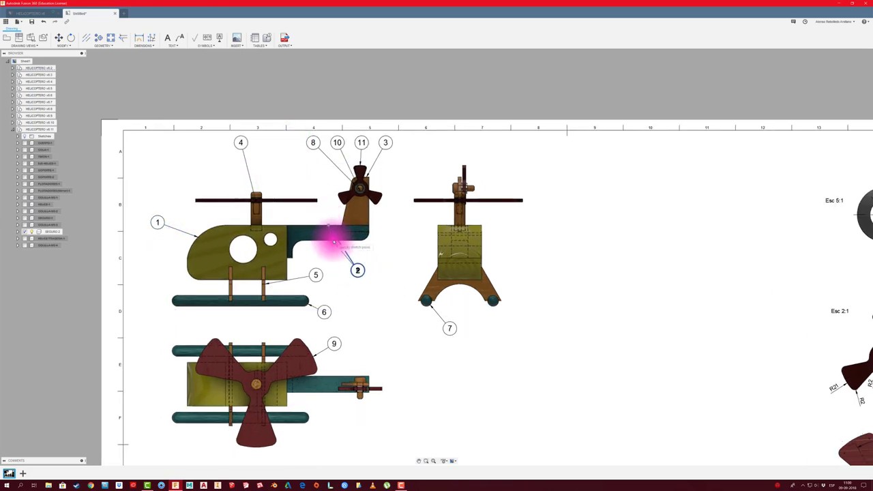
- Attach balloon 11's leader to the tail rotor and reposition balloon 3
{"action": "scroll", "coordinate": [398, 198], "scroll_direction": "up", "scroll_amount": 1}
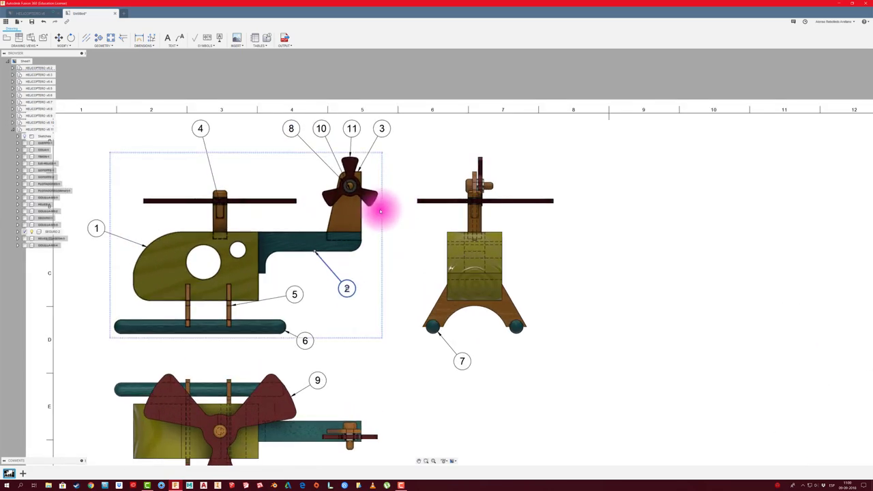
{"action": "left_click", "coordinate": [351, 128]}
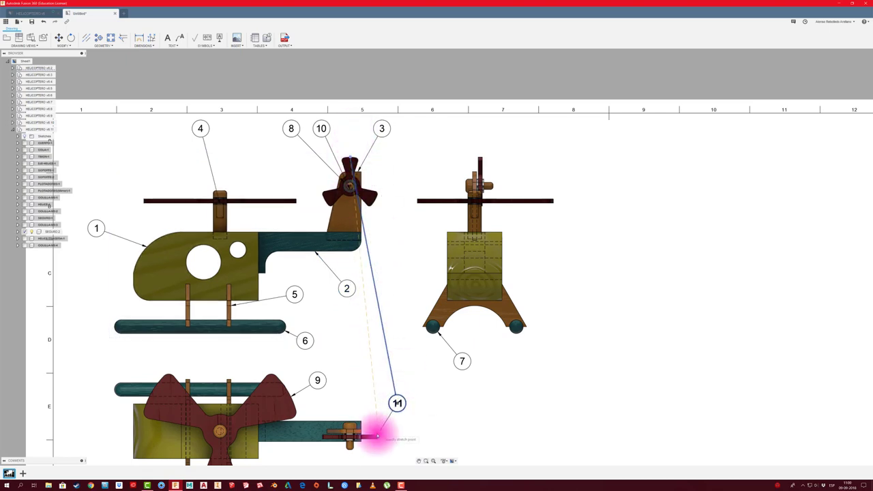
{"action": "left_click_drag", "start_coordinate": [350, 185], "coordinate": [377, 435]}
{"action": "scroll", "coordinate": [414, 414], "scroll_direction": "down", "scroll_amount": 1}
{"action": "scroll", "coordinate": [366, 286], "scroll_direction": "up", "scroll_amount": 1}
{"action": "left_click", "coordinate": [397, 218]}
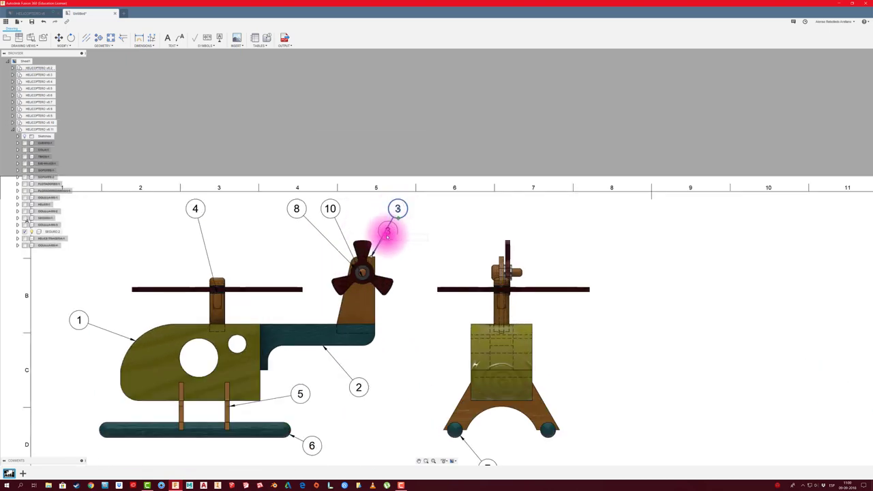
{"action": "scroll", "coordinate": [364, 285], "scroll_direction": "up", "scroll_amount": 1}
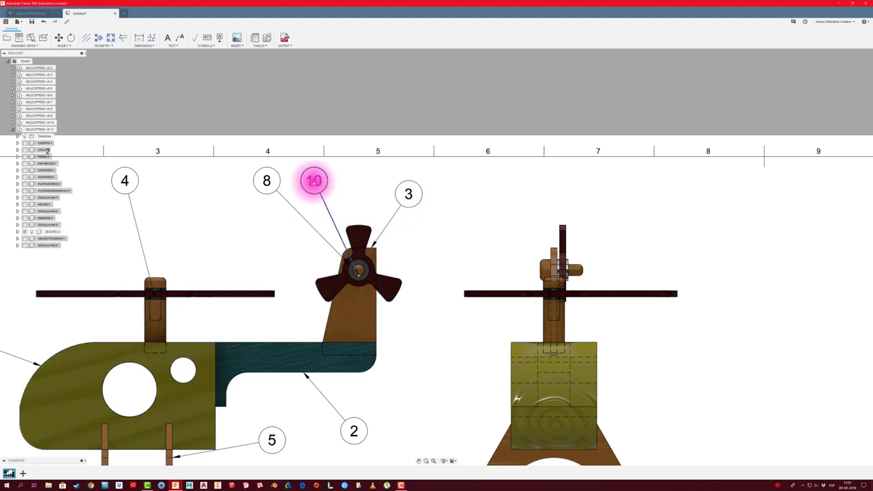
- Move balloons 10 and 8 beside the side view, with leaders on its rotor hub
{"action": "left_click_drag", "start_coordinate": [314, 179], "coordinate": [607, 250]}
{"action": "left_click_drag", "start_coordinate": [557, 273], "coordinate": [580, 269]}
{"action": "left_click", "coordinate": [279, 188]}
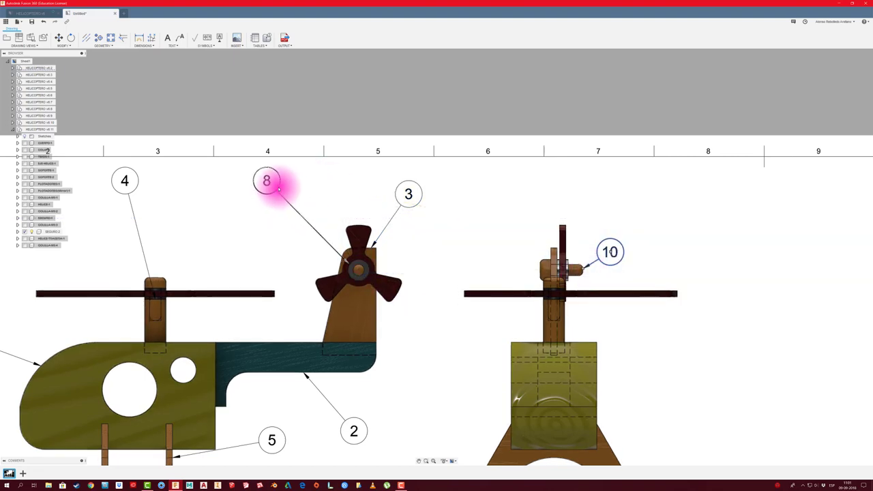
{"action": "left_click_drag", "start_coordinate": [266, 180], "coordinate": [608, 211]}
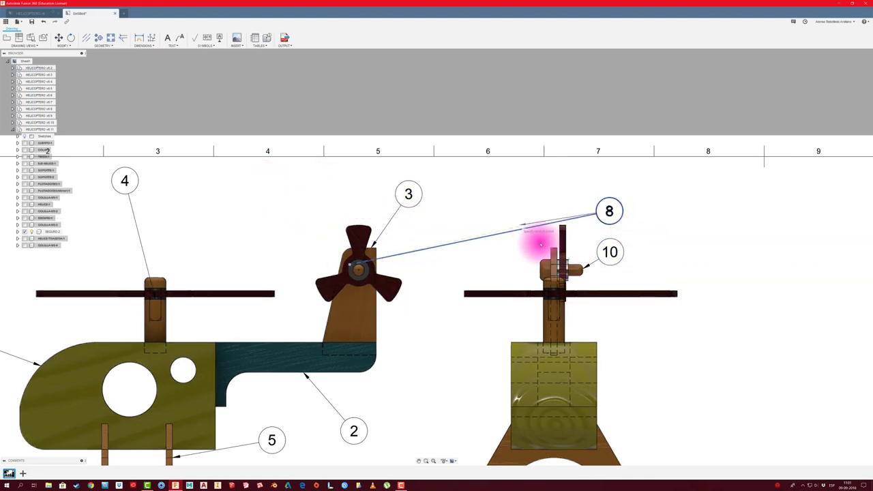
{"action": "left_click", "coordinate": [488, 224]}
- Replace balloon 4 with a new balloon on the main rotor hub, placed just above the mast
{"action": "scroll", "coordinate": [488, 224], "scroll_direction": "down", "scroll_amount": 2}
{"action": "left_click", "coordinate": [279, 192]}
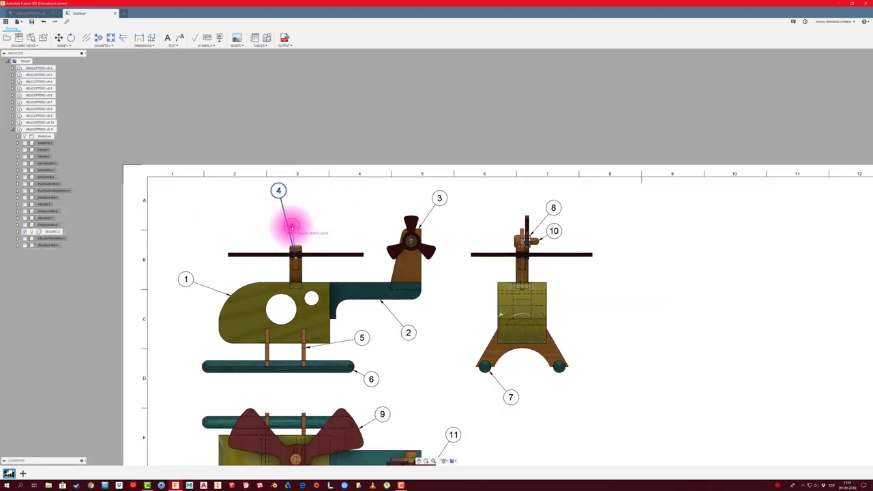
{"action": "key", "text": "Delete"}
{"action": "scroll", "coordinate": [324, 211], "scroll_direction": "down", "scroll_amount": 1}
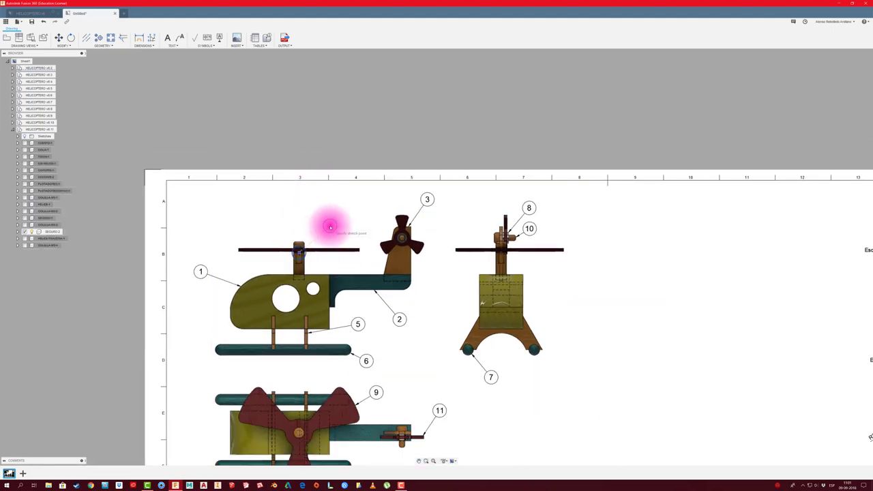
{"action": "left_click", "coordinate": [298, 252]}
{"action": "scroll", "coordinate": [300, 251], "scroll_direction": "up", "scroll_amount": 4}
{"action": "left_click", "coordinate": [248, 57]}
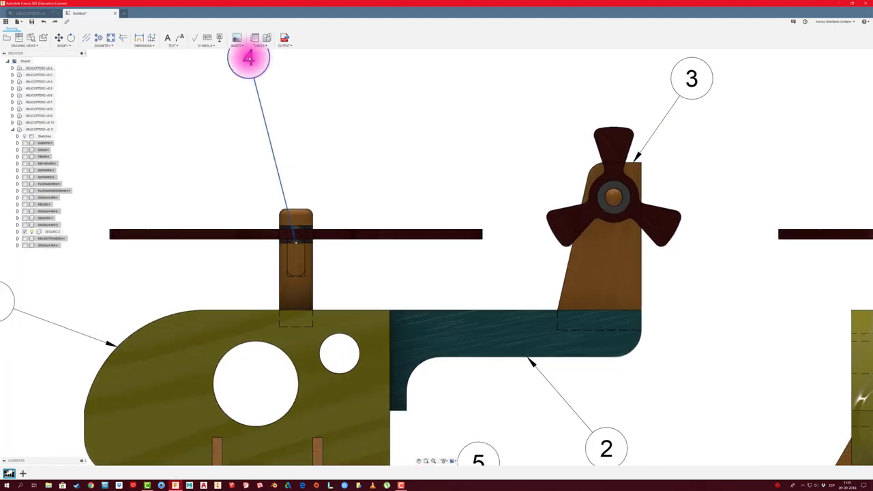
{"action": "left_click_drag", "start_coordinate": [248, 57], "coordinate": [256, 157]}
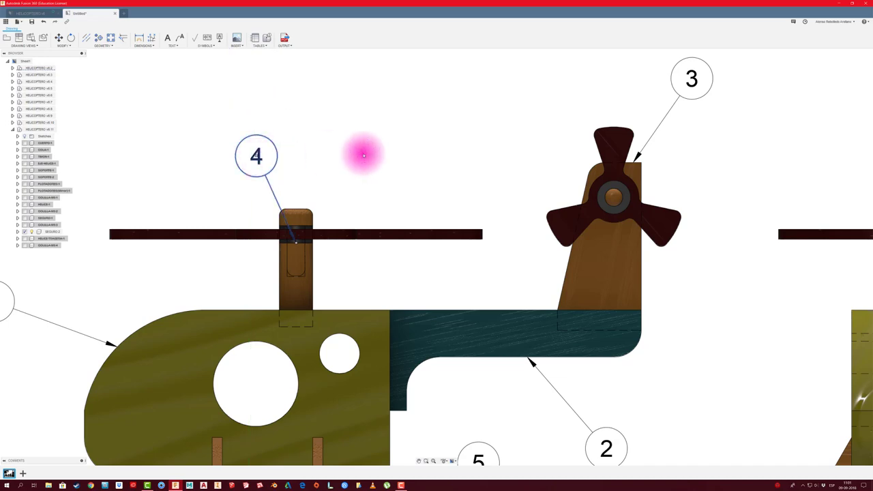
{"action": "scroll", "coordinate": [361, 153], "scroll_direction": "down", "scroll_amount": 5}
{"action": "scroll", "coordinate": [362, 154], "scroll_direction": "down", "scroll_amount": 1}
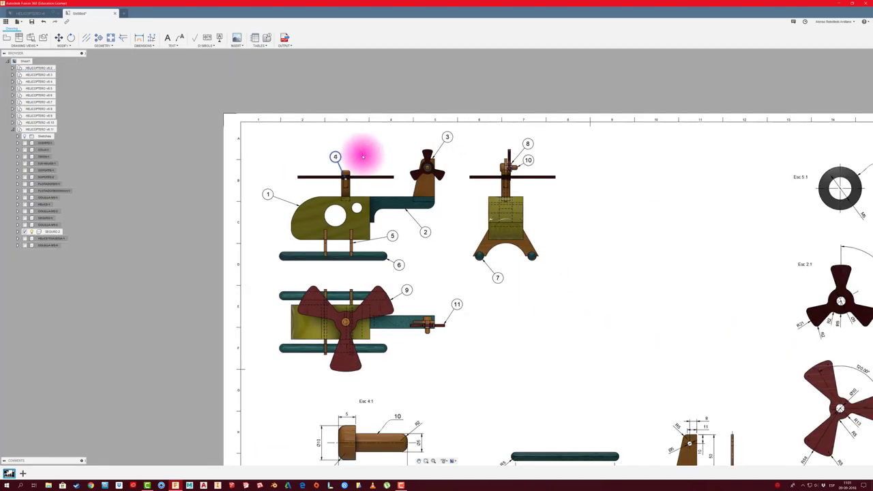
{"action": "scroll", "coordinate": [364, 153], "scroll_direction": "down", "scroll_amount": 1}
{"action": "scroll", "coordinate": [367, 195], "scroll_direction": "down", "scroll_amount": 1}
{"action": "scroll", "coordinate": [524, 350], "scroll_direction": "down", "scroll_amount": 1}
- Project an isometric view from the front helicopter view onto the sheet
{"action": "middle_click_drag", "start_coordinate": [508, 316], "coordinate": [414, 285]}
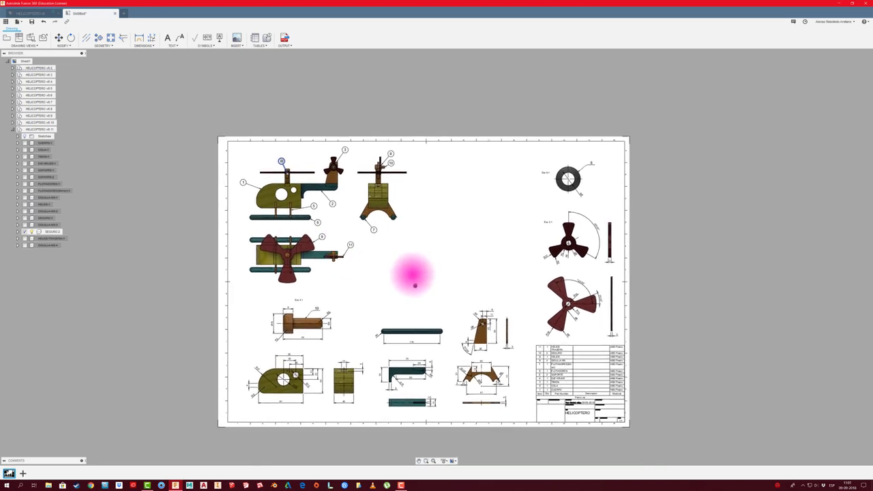
{"action": "left_click", "coordinate": [298, 223]}
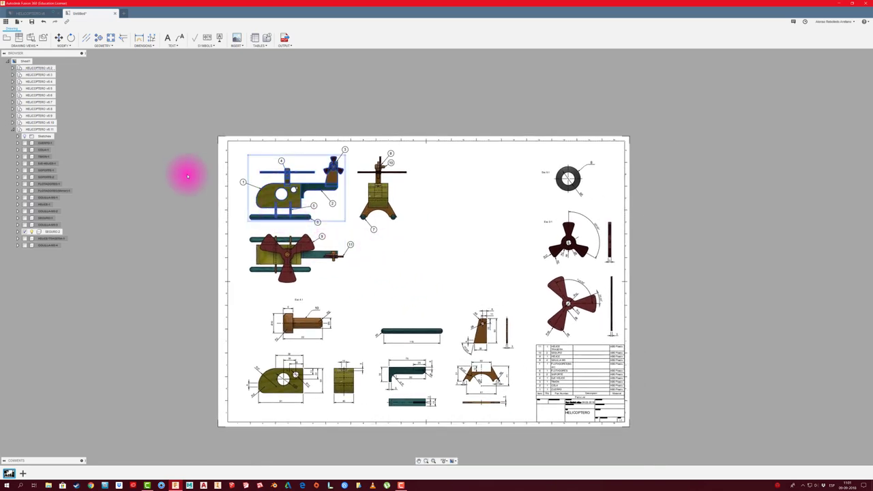
{"action": "left_click", "coordinate": [18, 37]}
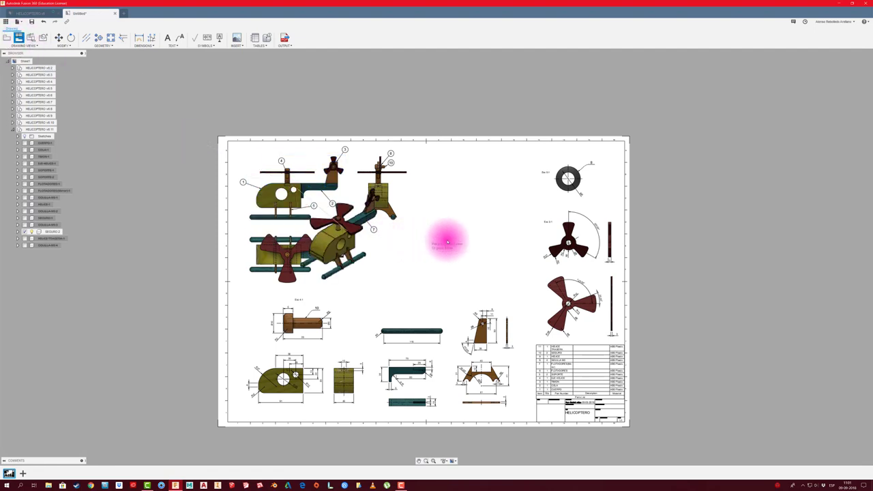
{"action": "left_click", "coordinate": [454, 202]}
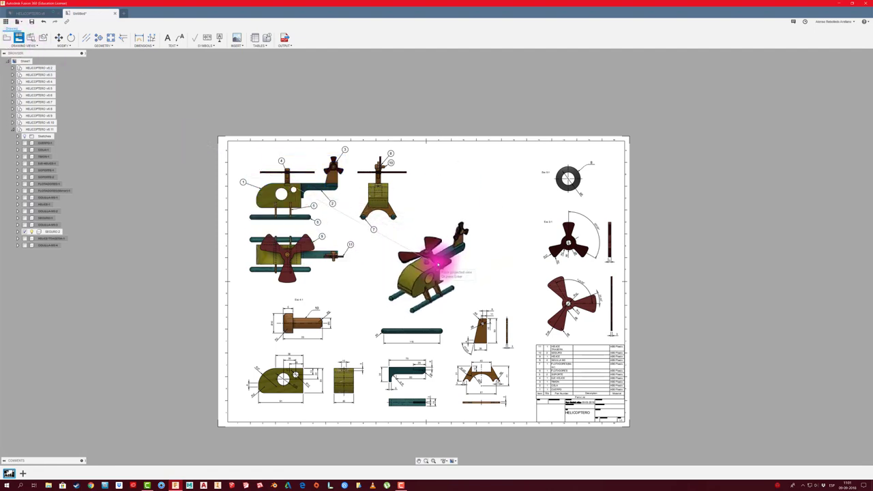
{"action": "right_click", "coordinate": [433, 255]}
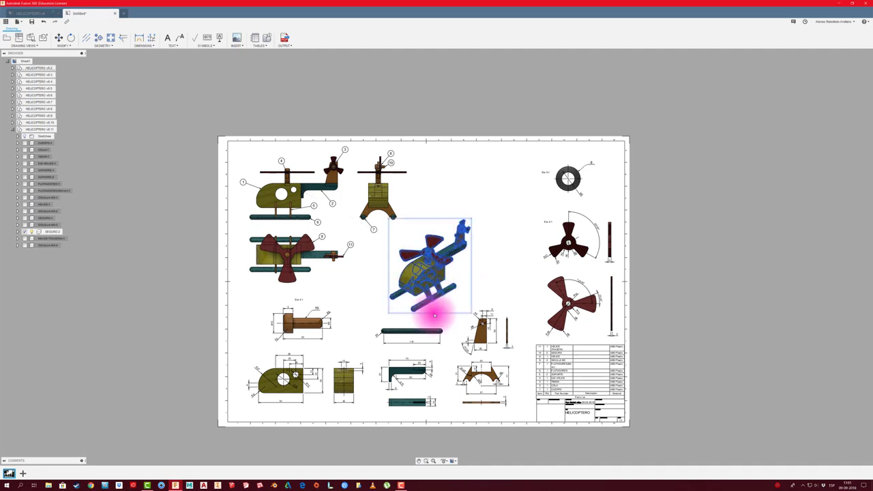
- Set the isometric view's style to Shaded and move it to the sheet's upper right
{"action": "double_click", "coordinate": [434, 312]}
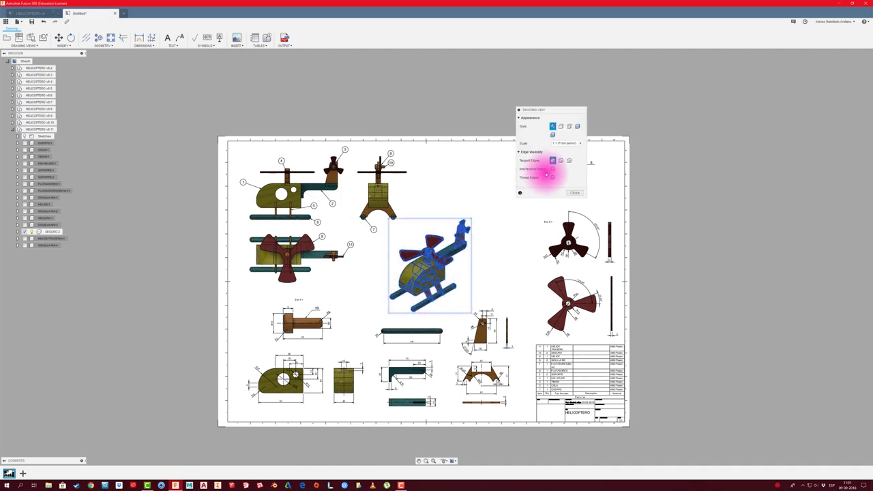
{"action": "left_click", "coordinate": [578, 126]}
{"action": "left_click", "coordinate": [574, 192]}
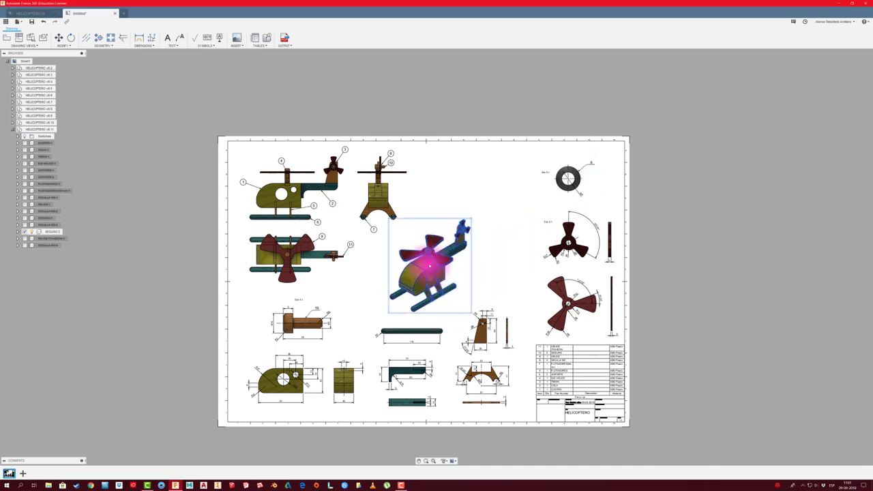
{"action": "left_click_drag", "start_coordinate": [430, 265], "coordinate": [470, 204]}
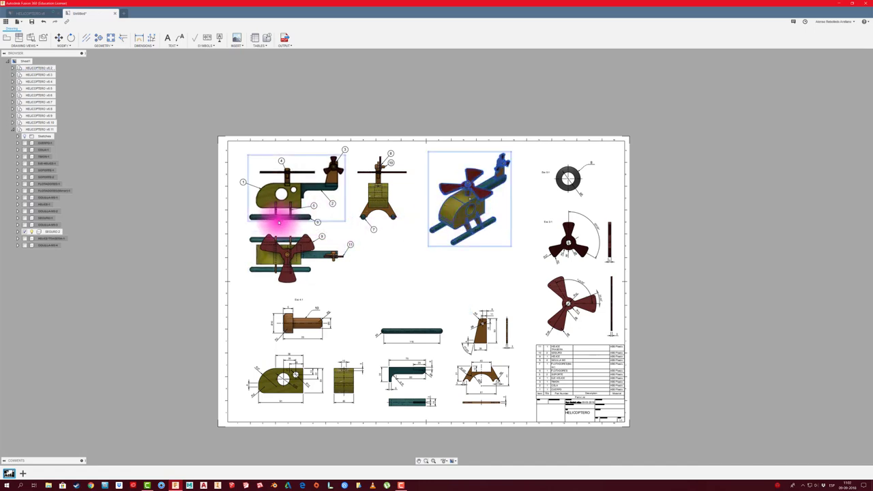
- Create a second isometric helicopter view, make it Shaded, and place it below the first
{"action": "left_click", "coordinate": [19, 38]}
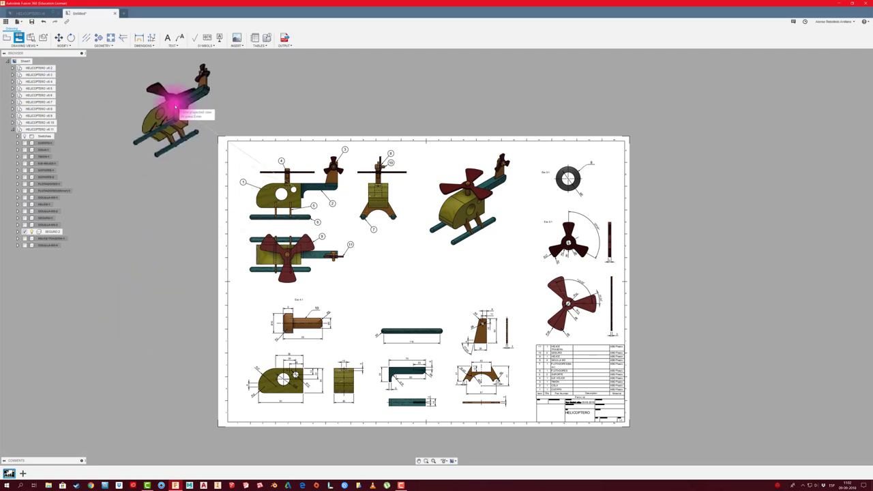
{"action": "left_click", "coordinate": [194, 148]}
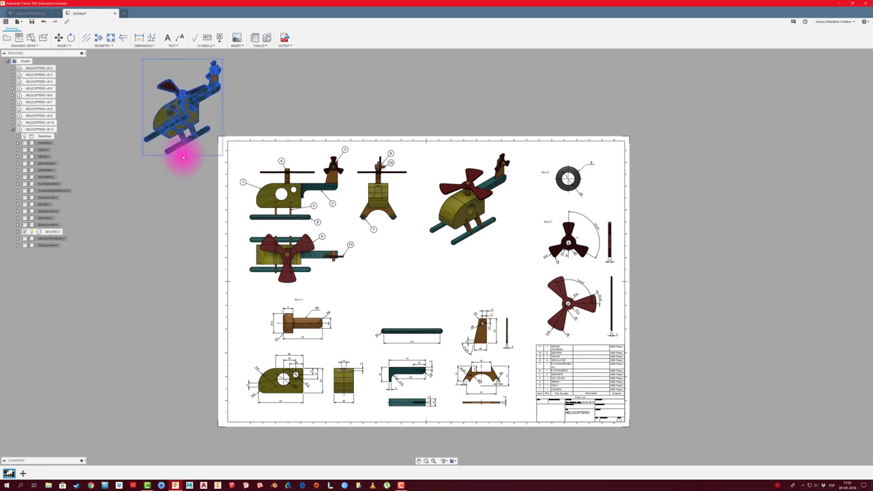
{"action": "double_click", "coordinate": [182, 157]}
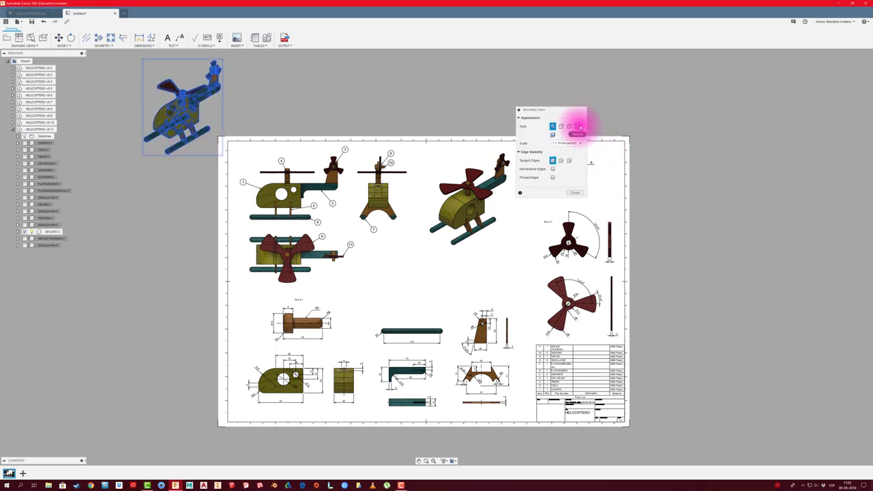
{"action": "left_click", "coordinate": [574, 192]}
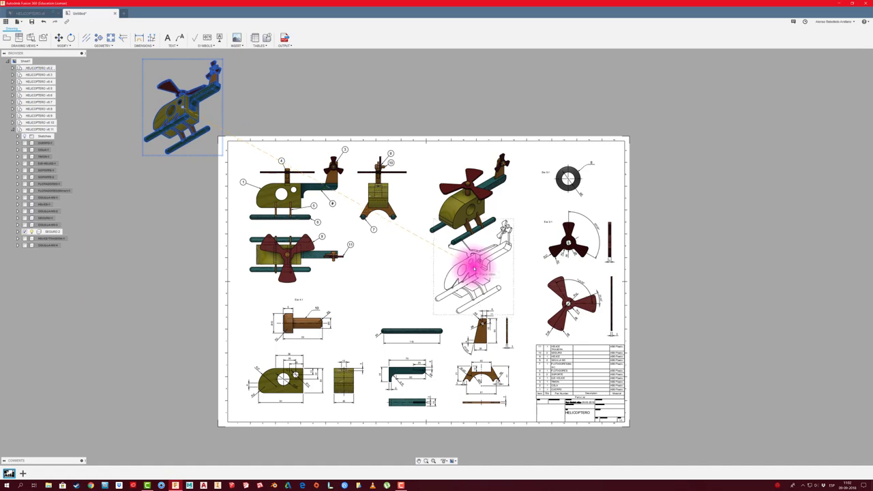
{"action": "left_click", "coordinate": [472, 268]}
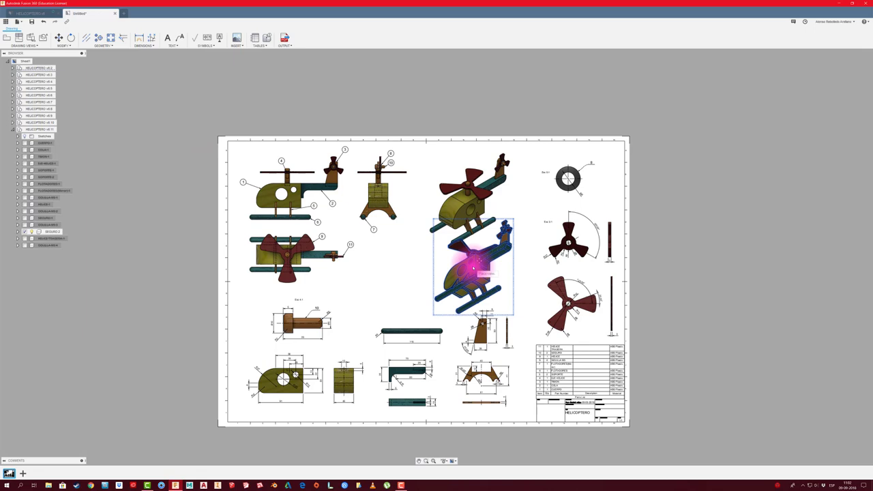
- Try a smaller scale for the second helicopter view in its view settings
{"action": "double_click", "coordinate": [512, 285]}
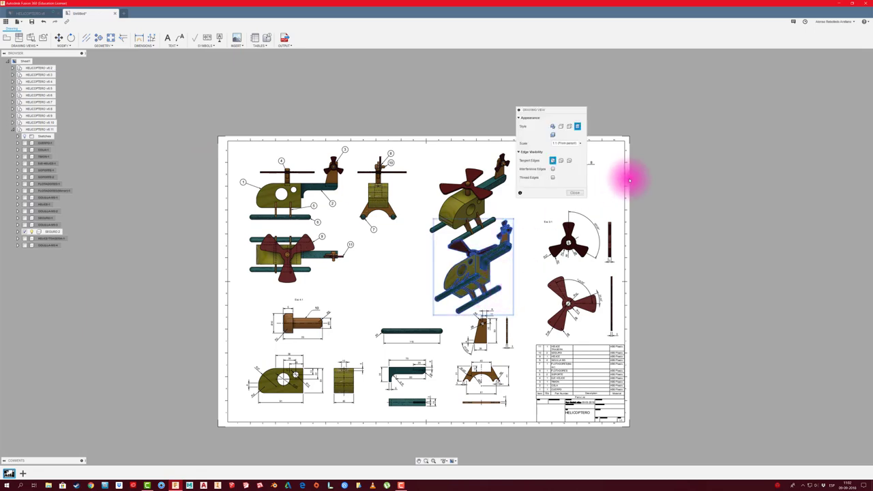
{"action": "left_click", "coordinate": [581, 145]}
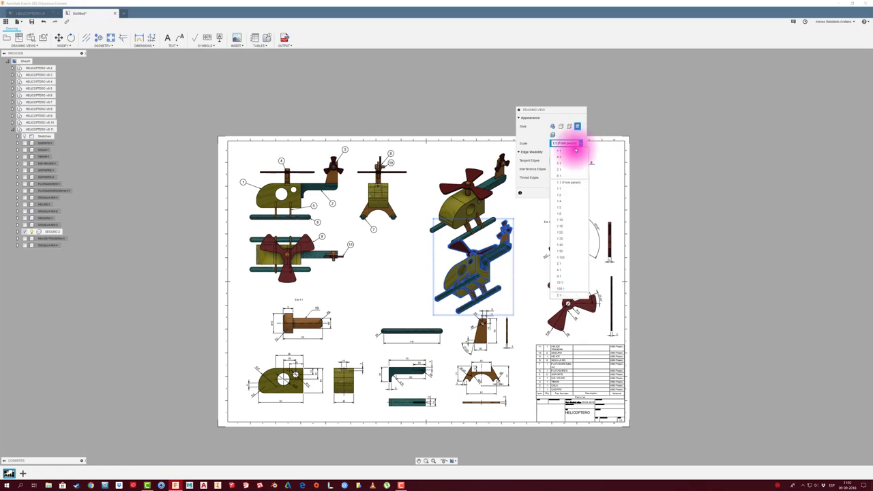
{"action": "left_click", "coordinate": [563, 195]}
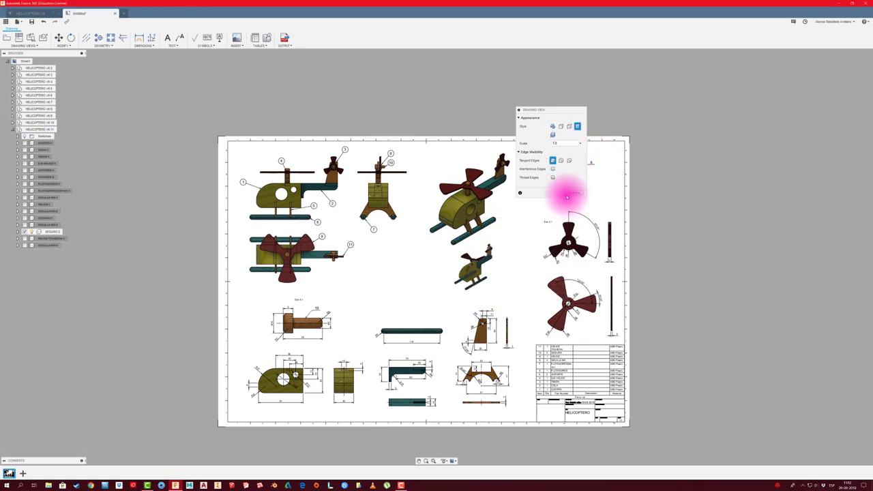
{"action": "left_click", "coordinate": [575, 193]}
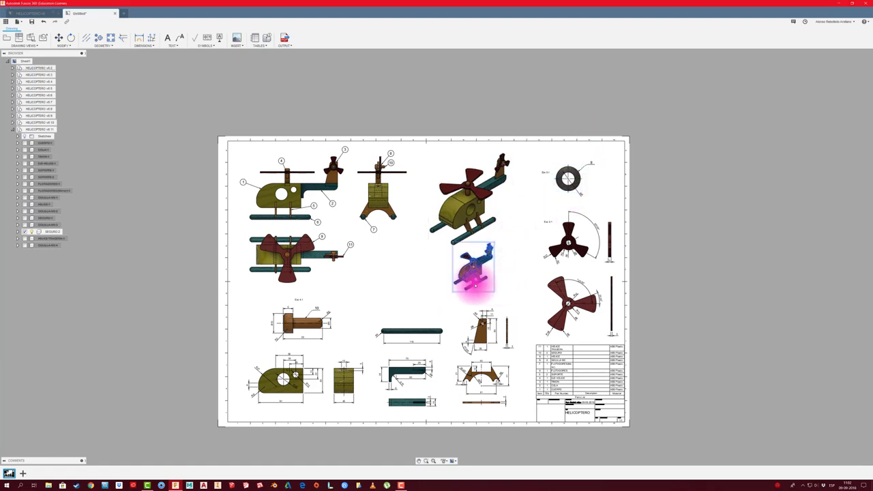
- Reposition the lower helicopter view directly below the upper one
{"action": "left_click_drag", "start_coordinate": [475, 276], "coordinate": [506, 276]}
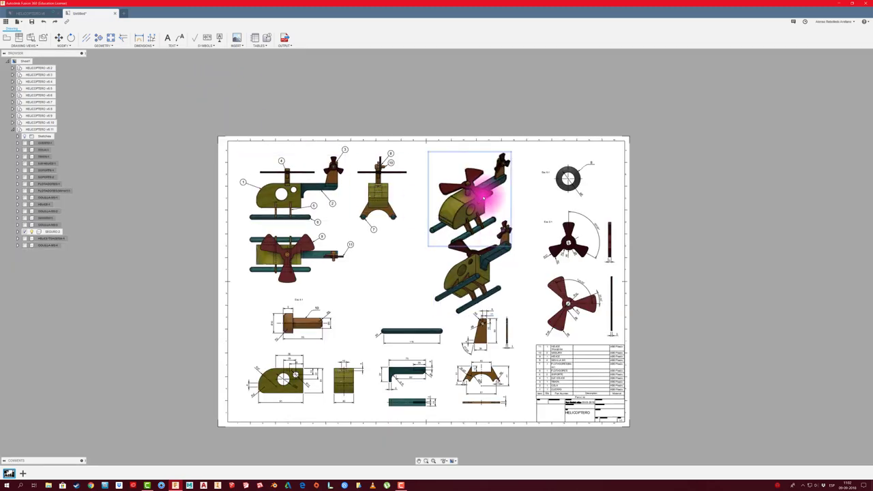
{"action": "mouse_move", "coordinate": [483, 197]}
{"action": "left_mouse_down"}
{"action": "mouse_move", "coordinate": [501, 199]}
{"action": "mouse_move", "coordinate": [472, 202]}
{"action": "left_mouse_up"}
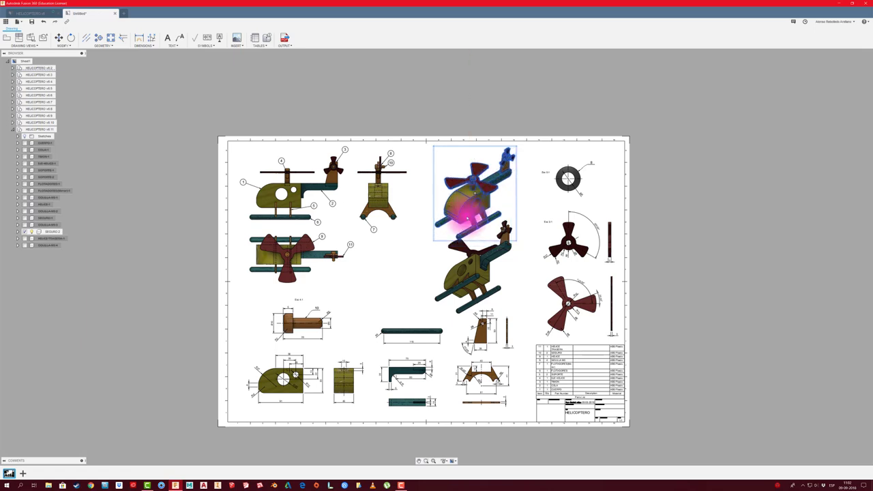
{"action": "left_click", "coordinate": [487, 293]}
{"action": "mouse_move", "coordinate": [514, 295]}
{"action": "left_mouse_down"}
{"action": "mouse_move", "coordinate": [477, 272]}
{"action": "mouse_move", "coordinate": [465, 284]}
{"action": "left_mouse_up"}
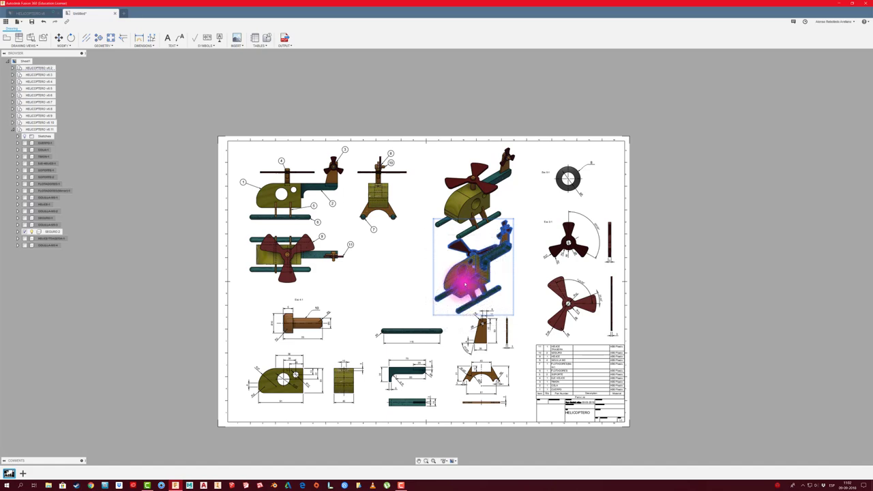
{"action": "left_click", "coordinate": [516, 287]}
- Shift the eight dimensioned part views left so they line up
{"action": "scroll", "coordinate": [518, 278], "scroll_direction": "down", "scroll_amount": 1}
{"action": "scroll", "coordinate": [512, 287], "scroll_direction": "down", "scroll_amount": 1}
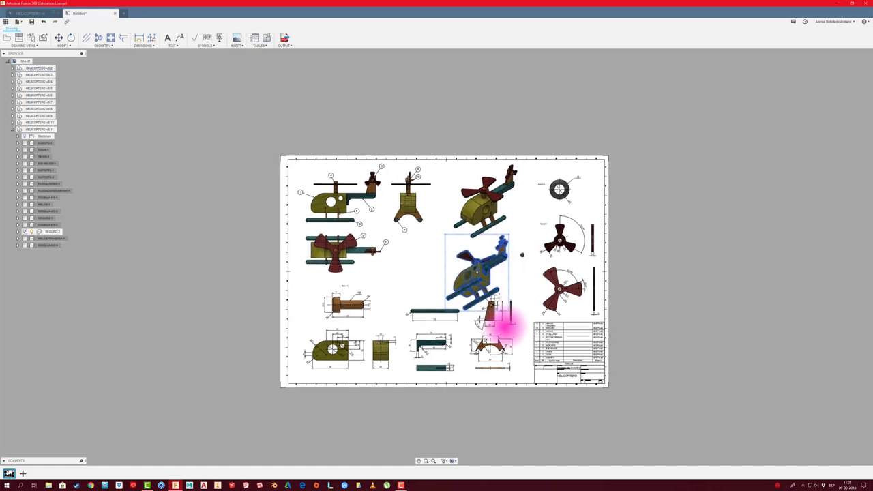
{"action": "scroll", "coordinate": [469, 347], "scroll_direction": "up", "scroll_amount": 2}
{"action": "scroll", "coordinate": [474, 349], "scroll_direction": "up", "scroll_amount": 1}
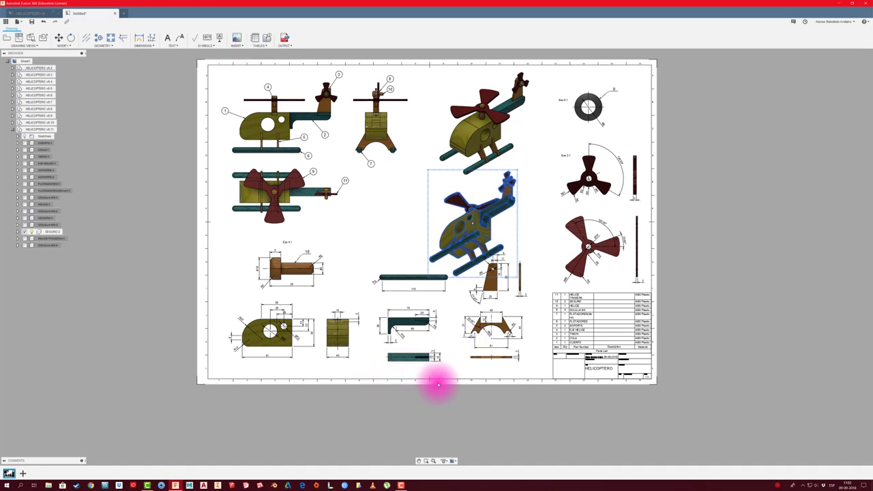
{"action": "left_click", "coordinate": [474, 385]}
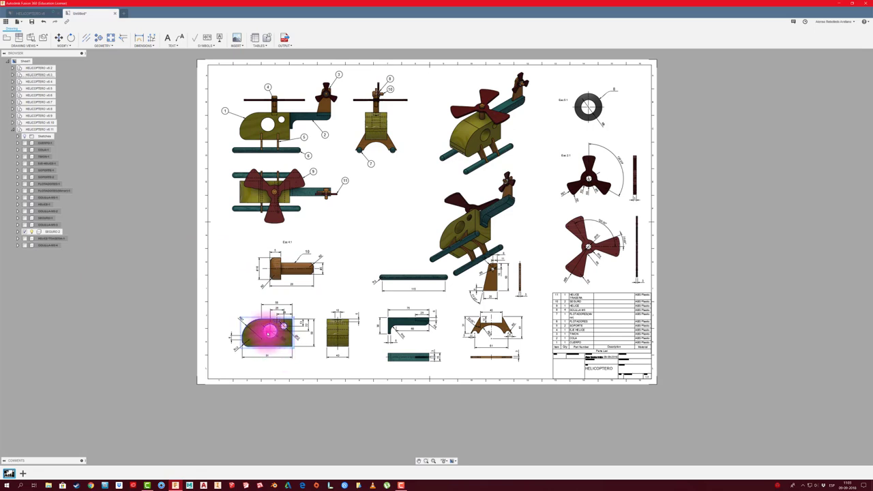
{"action": "left_click_drag", "start_coordinate": [254, 334], "coordinate": [242, 334]}
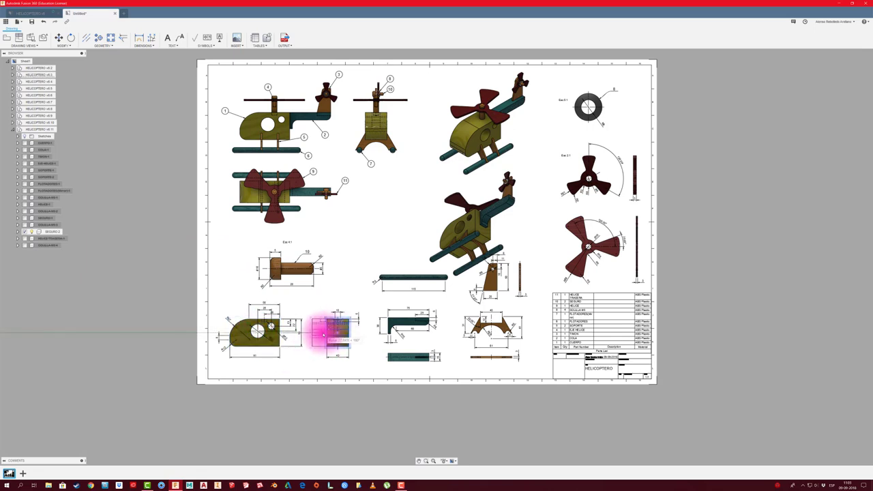
{"action": "left_click_drag", "start_coordinate": [322, 332], "coordinate": [310, 333]}
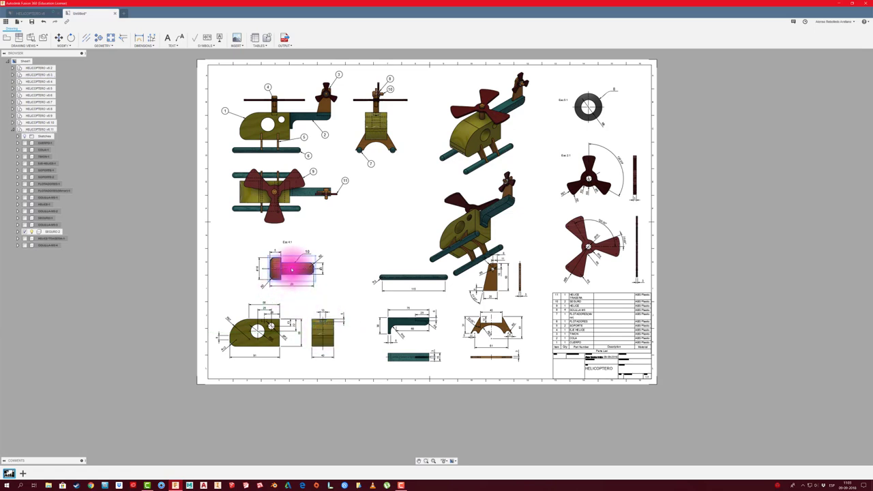
{"action": "left_click_drag", "start_coordinate": [291, 270], "coordinate": [254, 269]}
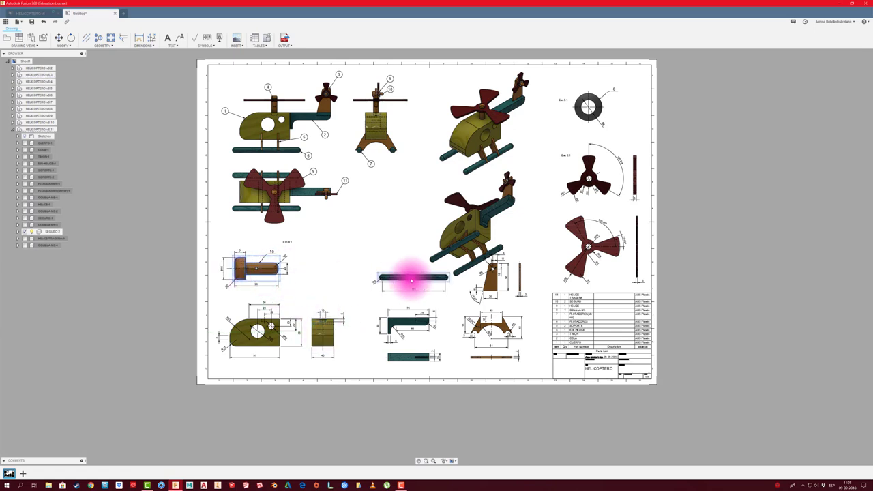
{"action": "left_click_drag", "start_coordinate": [413, 278], "coordinate": [358, 277]}
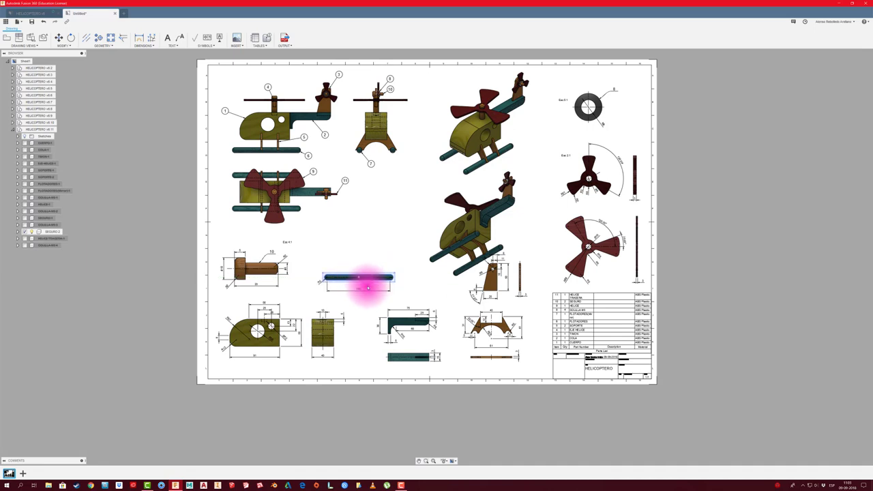
{"action": "left_click_drag", "start_coordinate": [409, 327], "coordinate": [383, 323]}
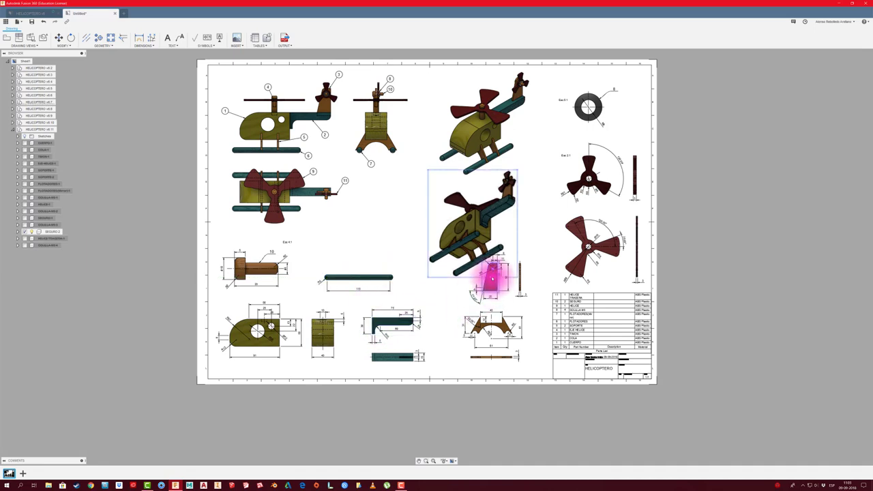
{"action": "mouse_move", "coordinate": [492, 278]}
{"action": "left_mouse_down"}
{"action": "mouse_move", "coordinate": [447, 276]}
{"action": "mouse_move", "coordinate": [502, 274]}
{"action": "mouse_move", "coordinate": [439, 282]}
{"action": "left_mouse_up"}
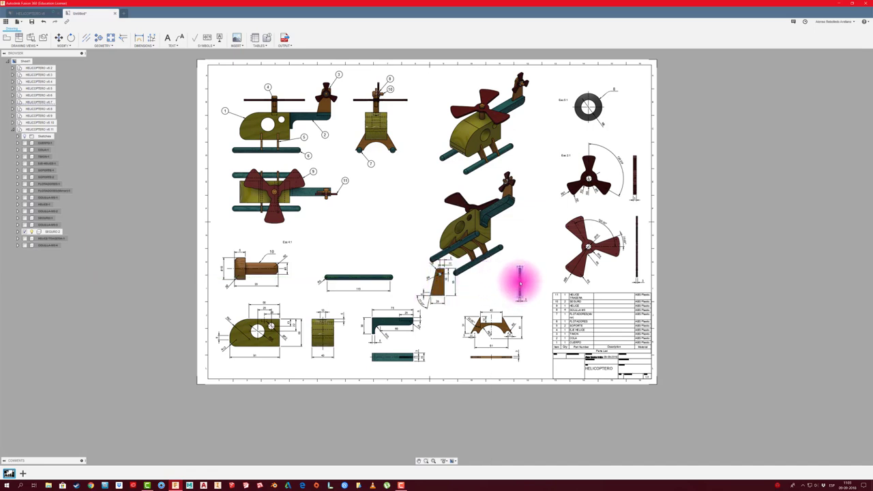
{"action": "left_click_drag", "start_coordinate": [519, 279], "coordinate": [471, 284]}
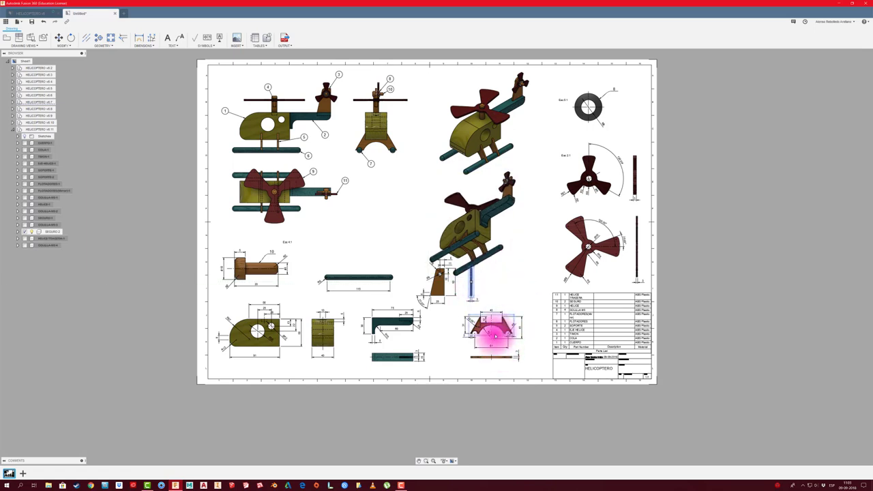
{"action": "left_click_drag", "start_coordinate": [471, 326], "coordinate": [455, 327]}
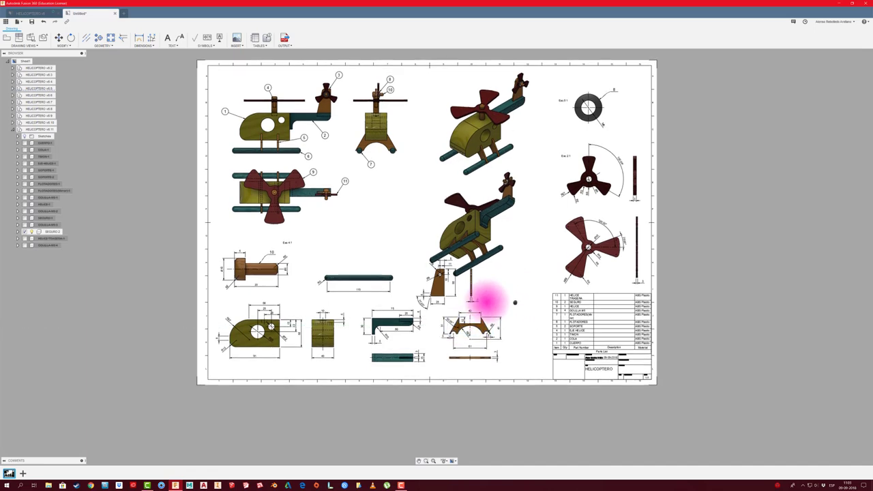
- Move the lower shaded helicopter view up and to the right
{"action": "middle_click_drag", "start_coordinate": [487, 298], "coordinate": [482, 331]}
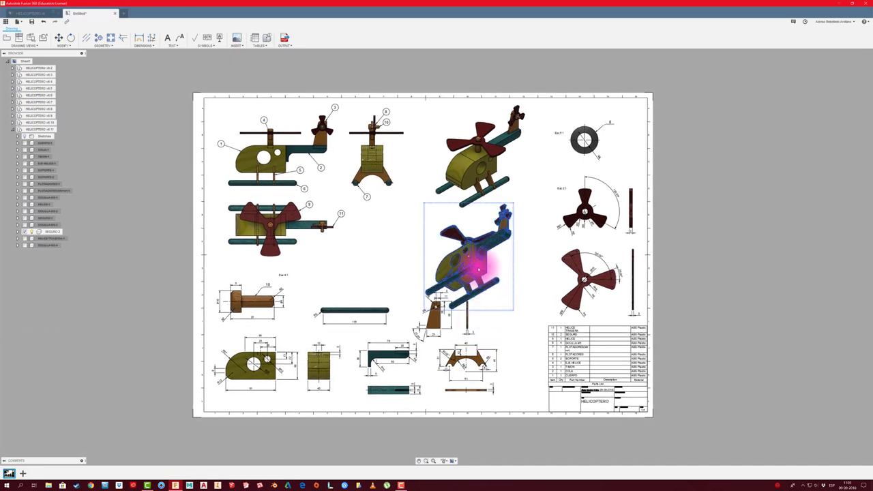
{"action": "mouse_move", "coordinate": [469, 257]}
{"action": "left_mouse_down"}
{"action": "mouse_move", "coordinate": [510, 246]}
{"action": "mouse_move", "coordinate": [502, 242]}
{"action": "left_mouse_up"}
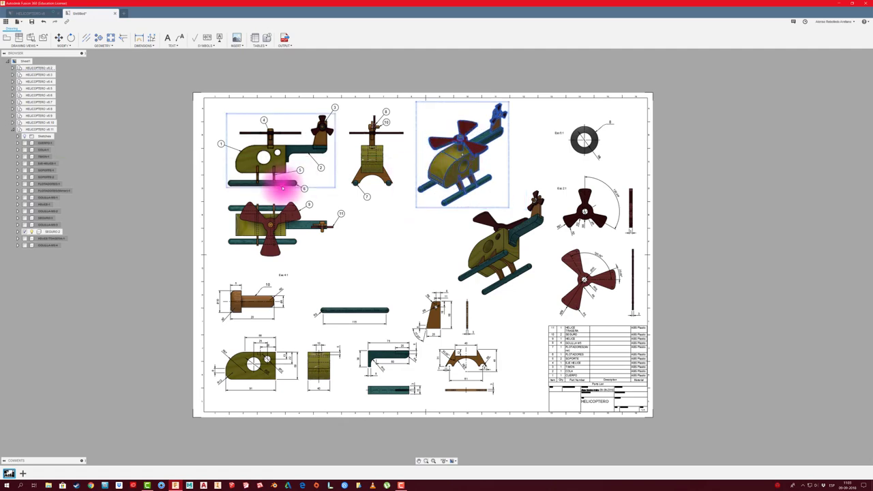
{"action": "left_click", "coordinate": [370, 254]}
- Nudge the top-down three-blade helicopter view slightly lower below the side view
{"action": "scroll", "coordinate": [370, 280], "scroll_direction": "down", "scroll_amount": 1}
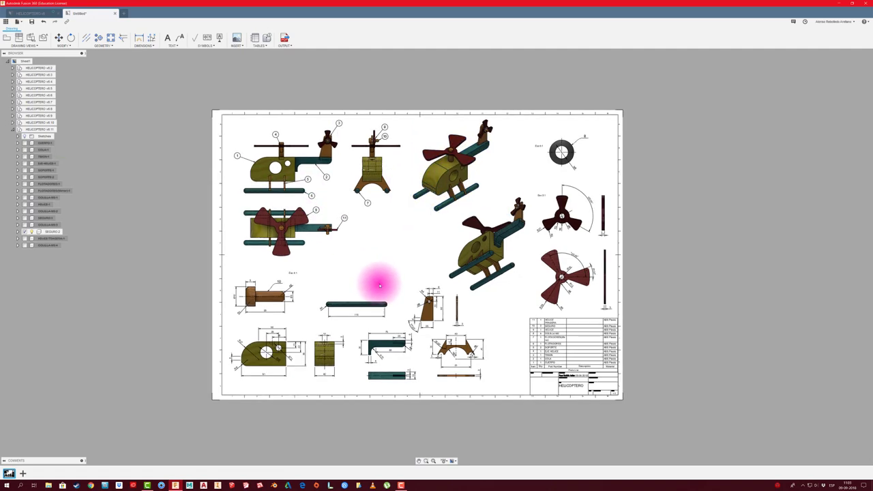
{"action": "scroll", "coordinate": [450, 368], "scroll_direction": "down", "scroll_amount": 1}
{"action": "scroll", "coordinate": [473, 389], "scroll_direction": "down", "scroll_amount": 1}
{"action": "scroll", "coordinate": [476, 392], "scroll_direction": "up", "scroll_amount": 1}
{"action": "scroll", "coordinate": [475, 392], "scroll_direction": "up", "scroll_amount": 1}
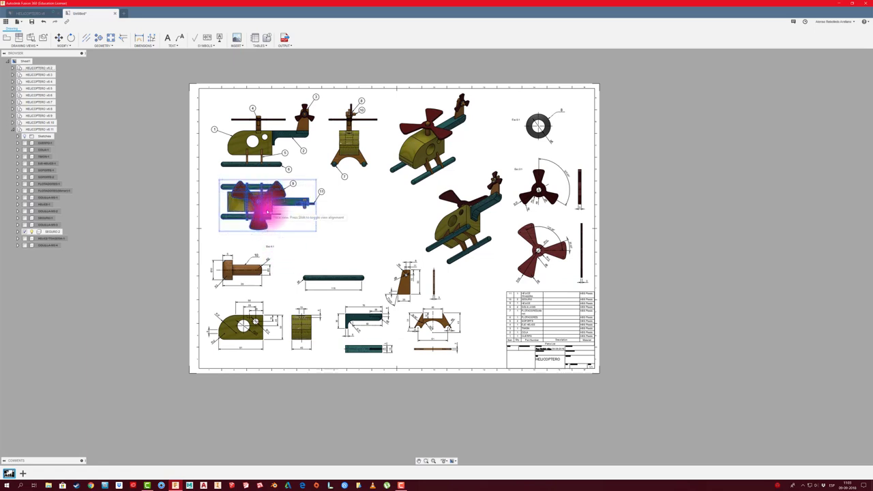
{"action": "left_click_drag", "start_coordinate": [267, 212], "coordinate": [267, 218]}
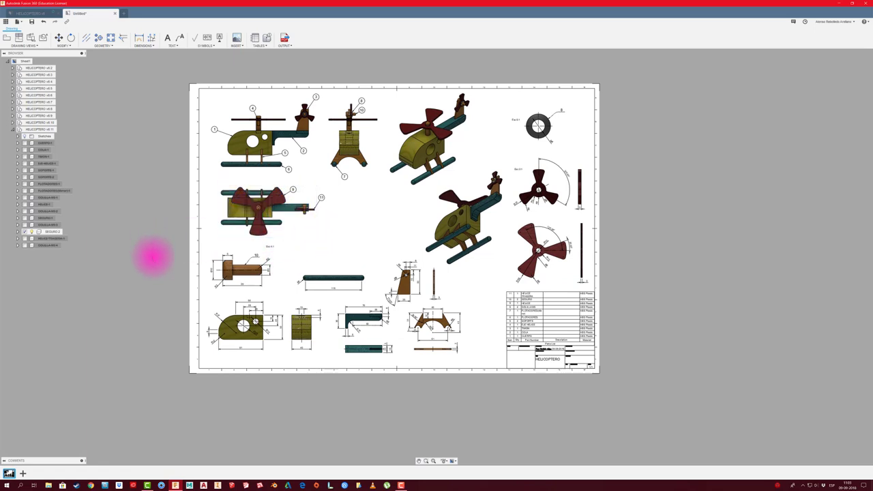
{"action": "middle_click_drag", "start_coordinate": [153, 257], "coordinate": [154, 267]}
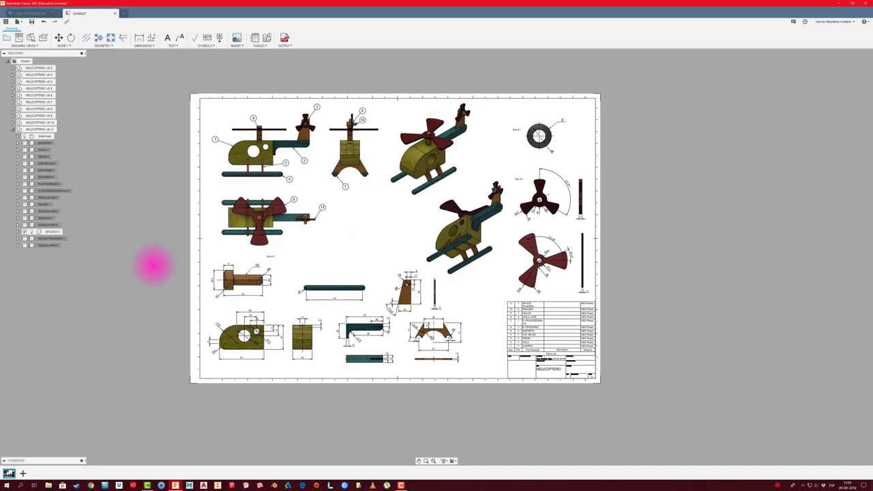